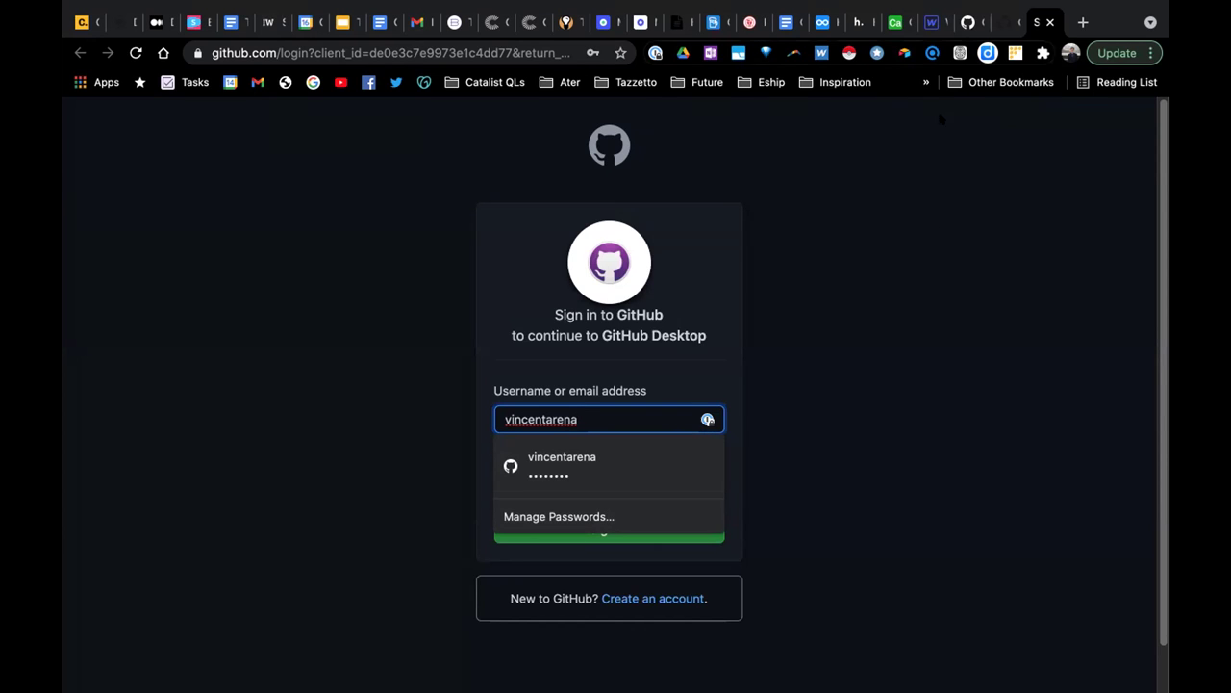
Fill in the saved GitHub username, unlock the password manager for the password, and sign in.
click(800, 180)
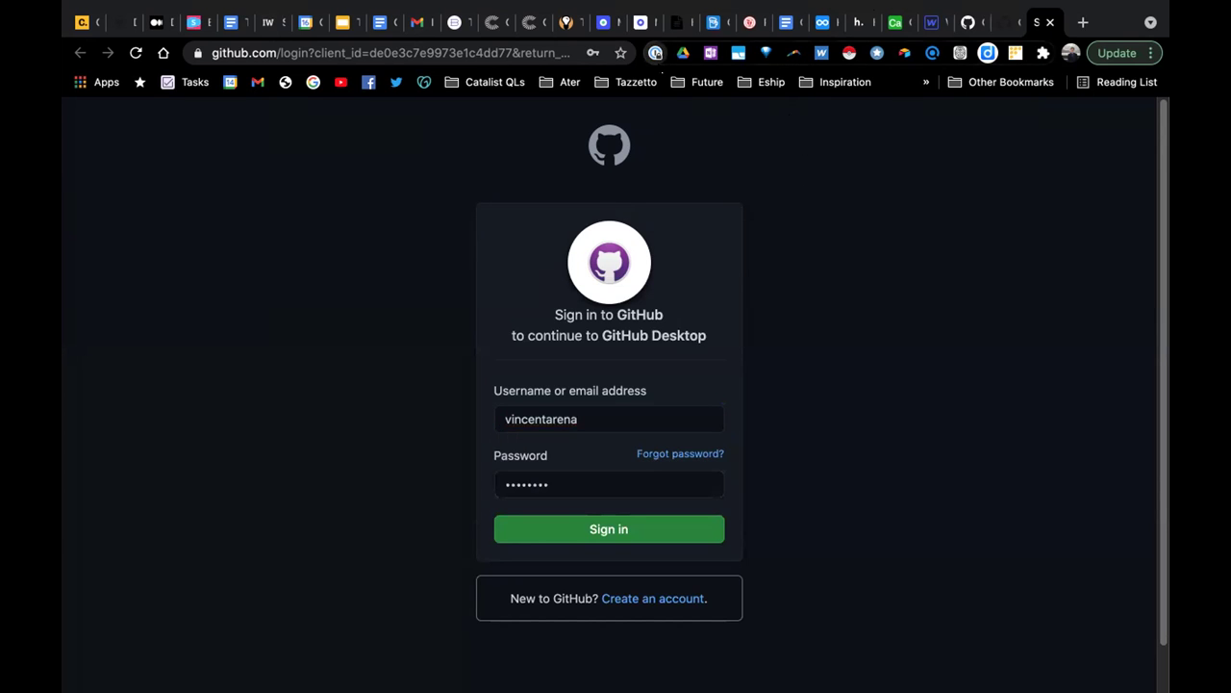
click(655, 53)
text(•••••)
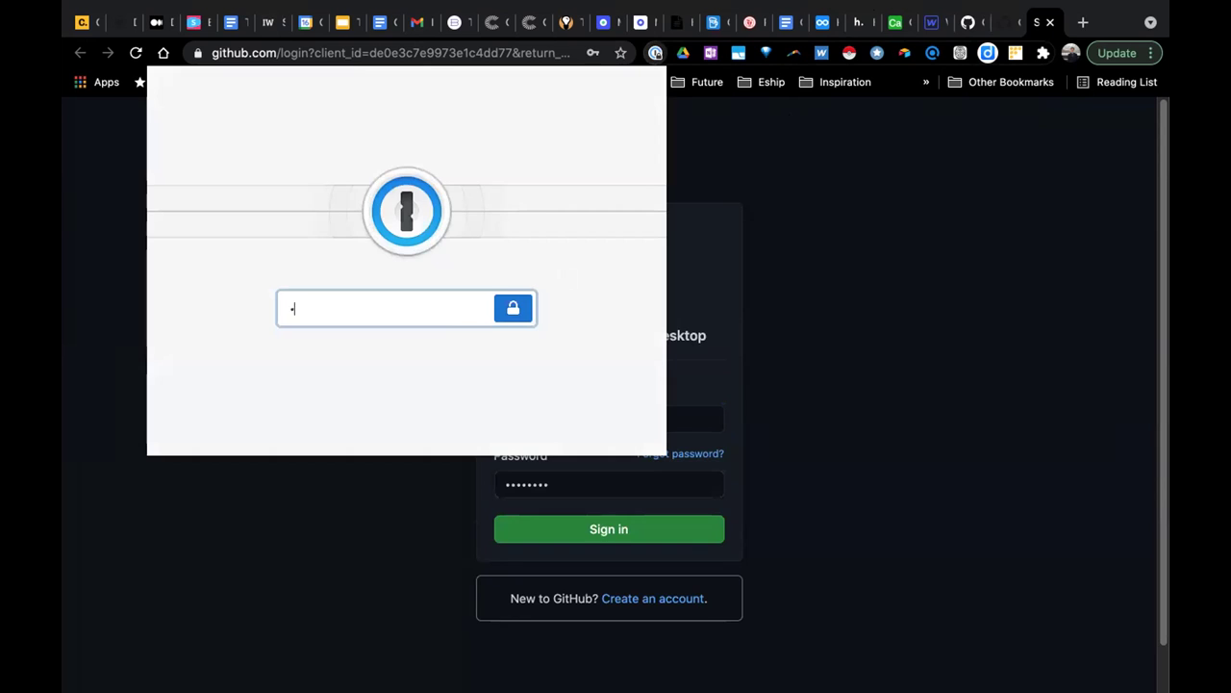
text(••••••••••••)
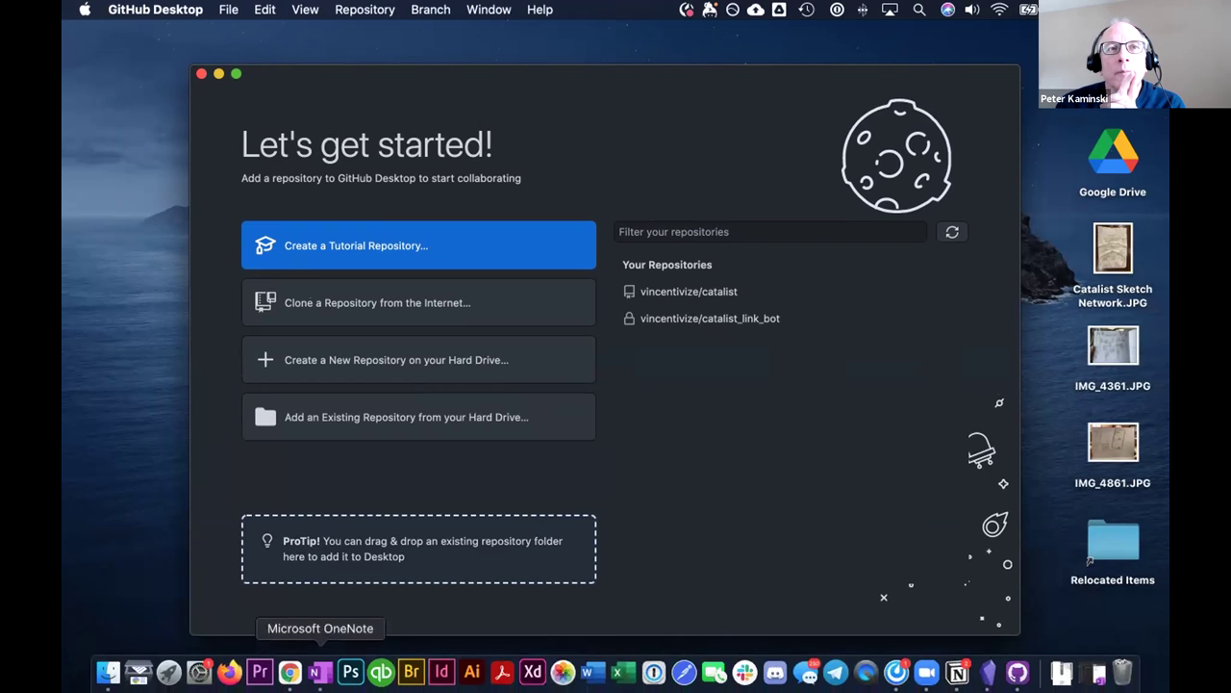
click(290, 672)
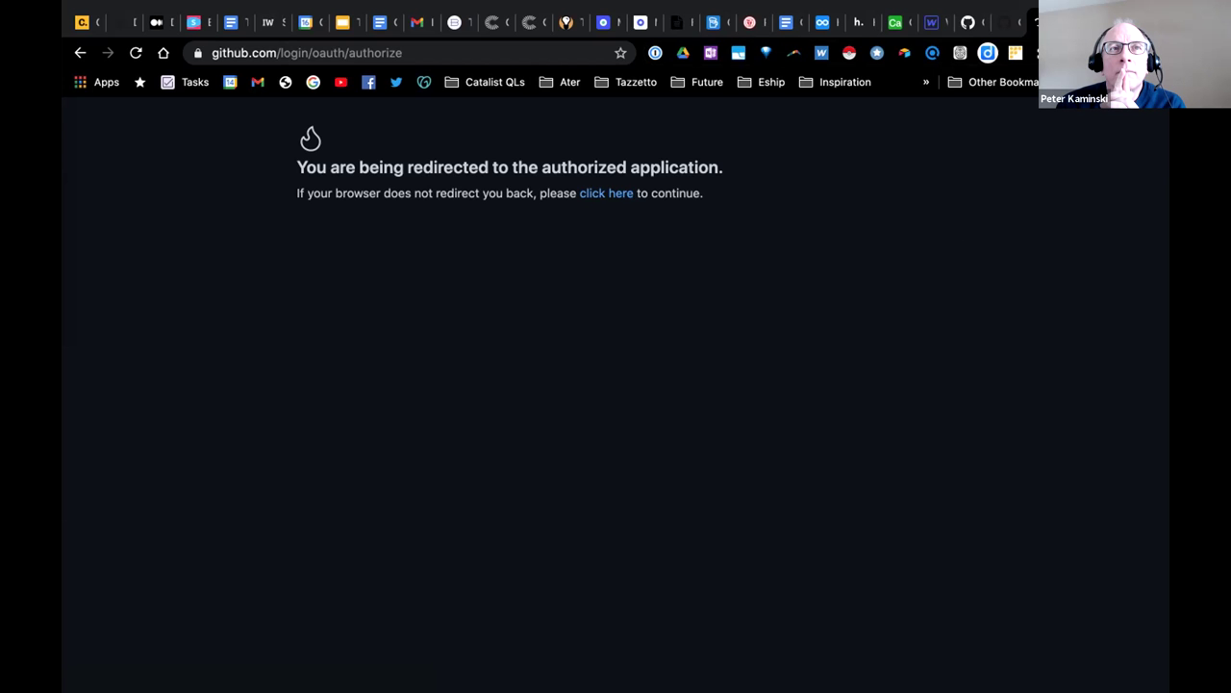
Send the ogm-wiki repository to GitHub Desktop with Code > Open with GitHub Desktop.
click(968, 21)
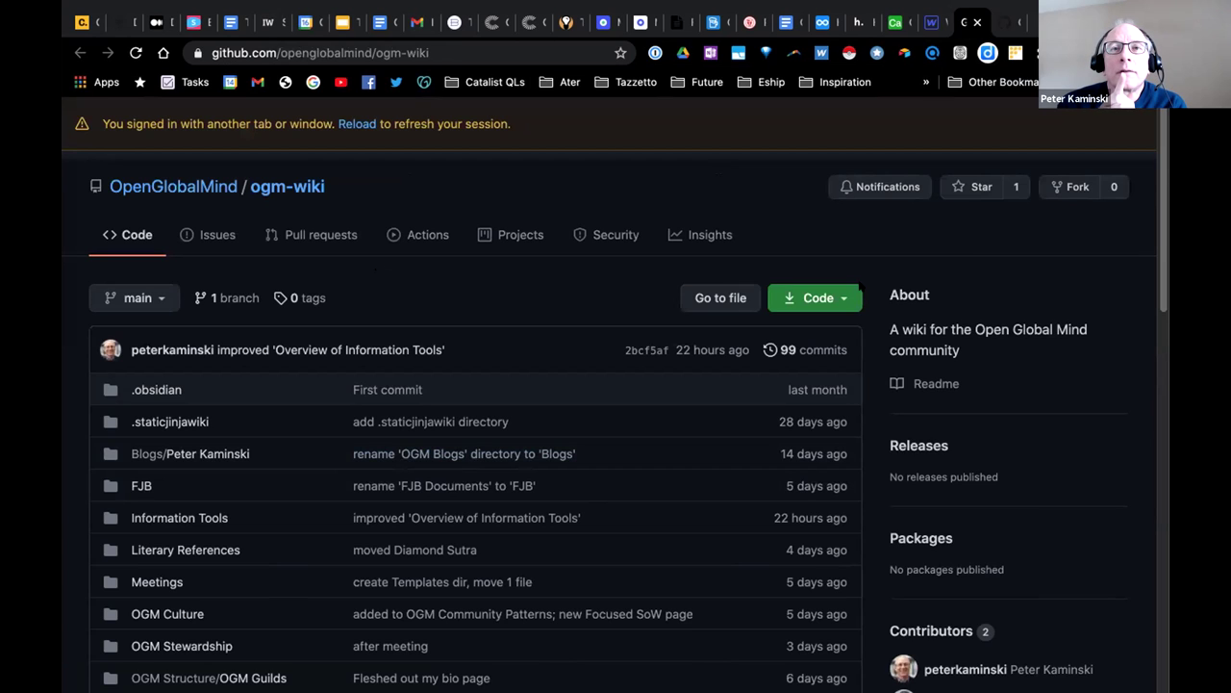
click(843, 298)
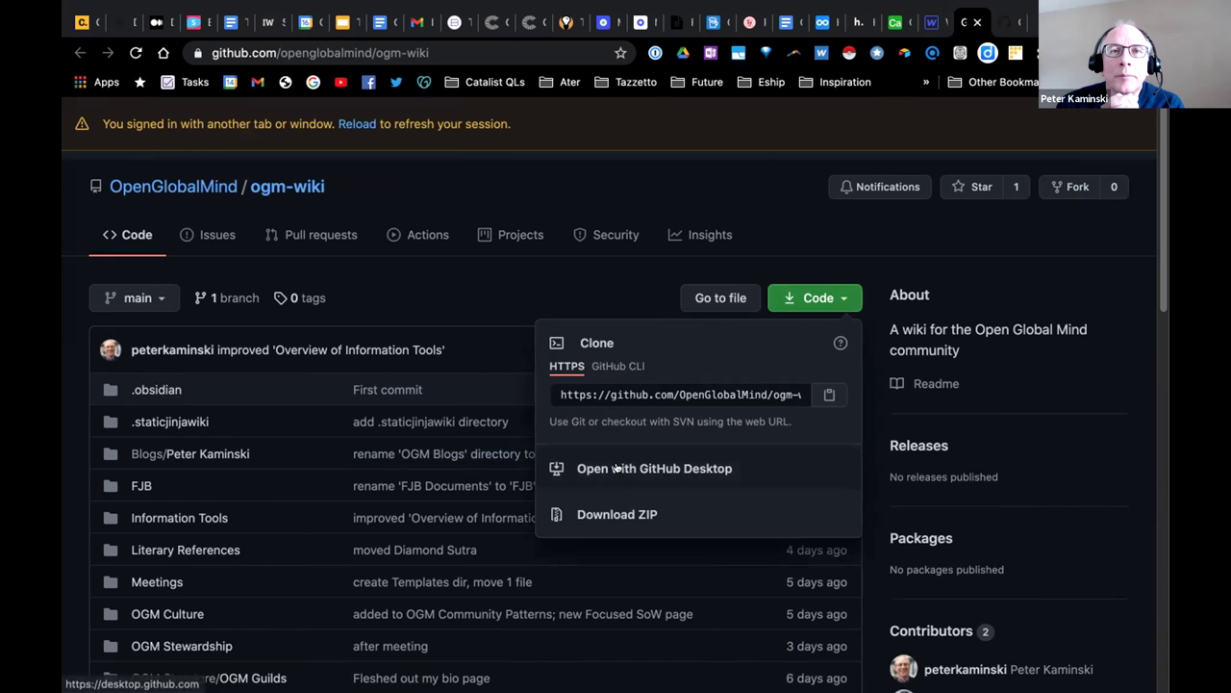
click(617, 468)
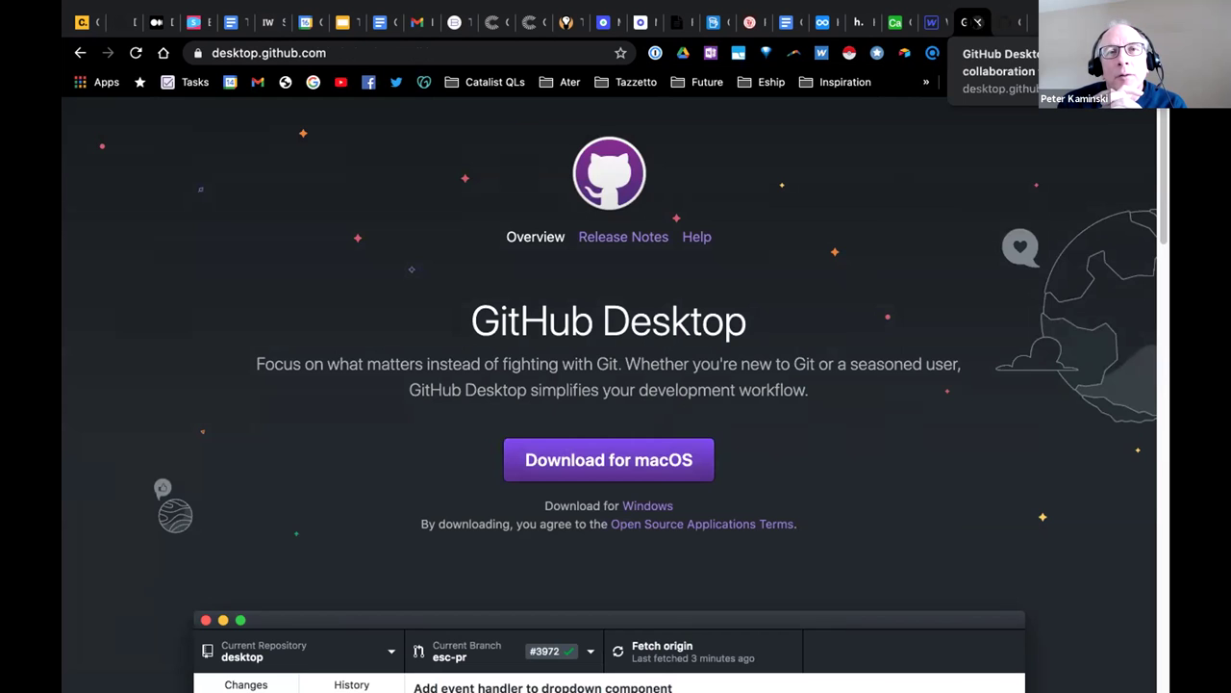
Close the GitHub Desktop download page and continue the redirect back to the desktop app.
scroll(816, 354, down, 1)
scroll(816, 354, down, 15)
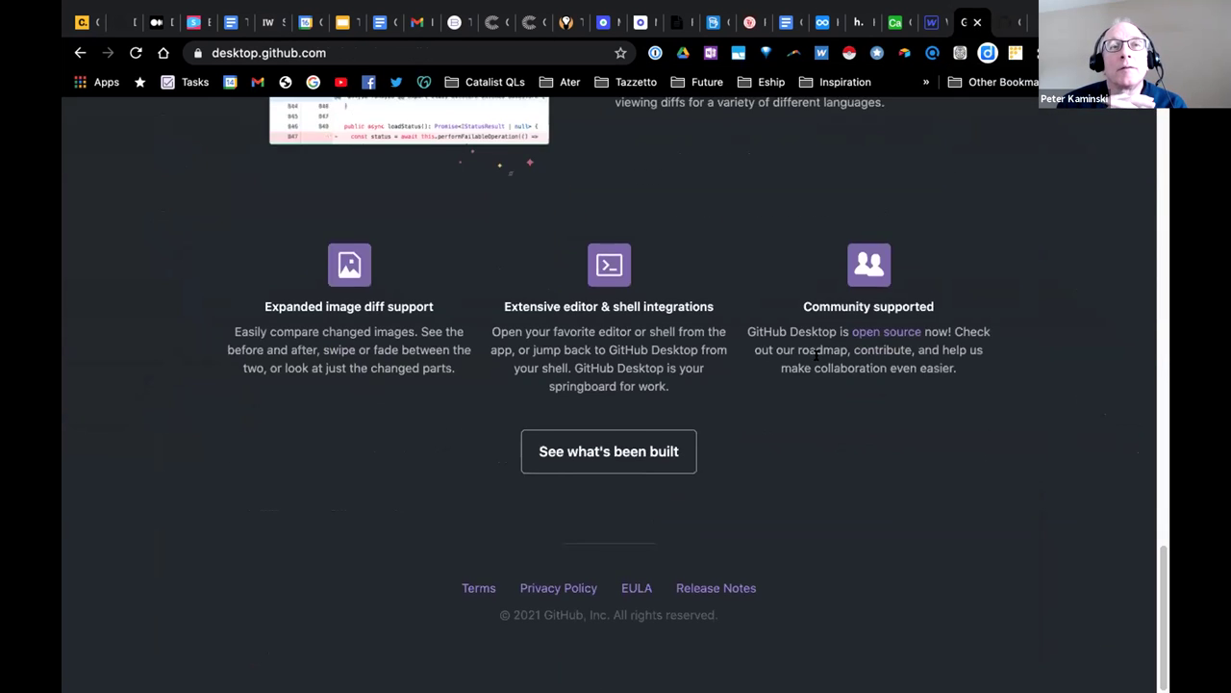
scroll(815, 354, up, 15)
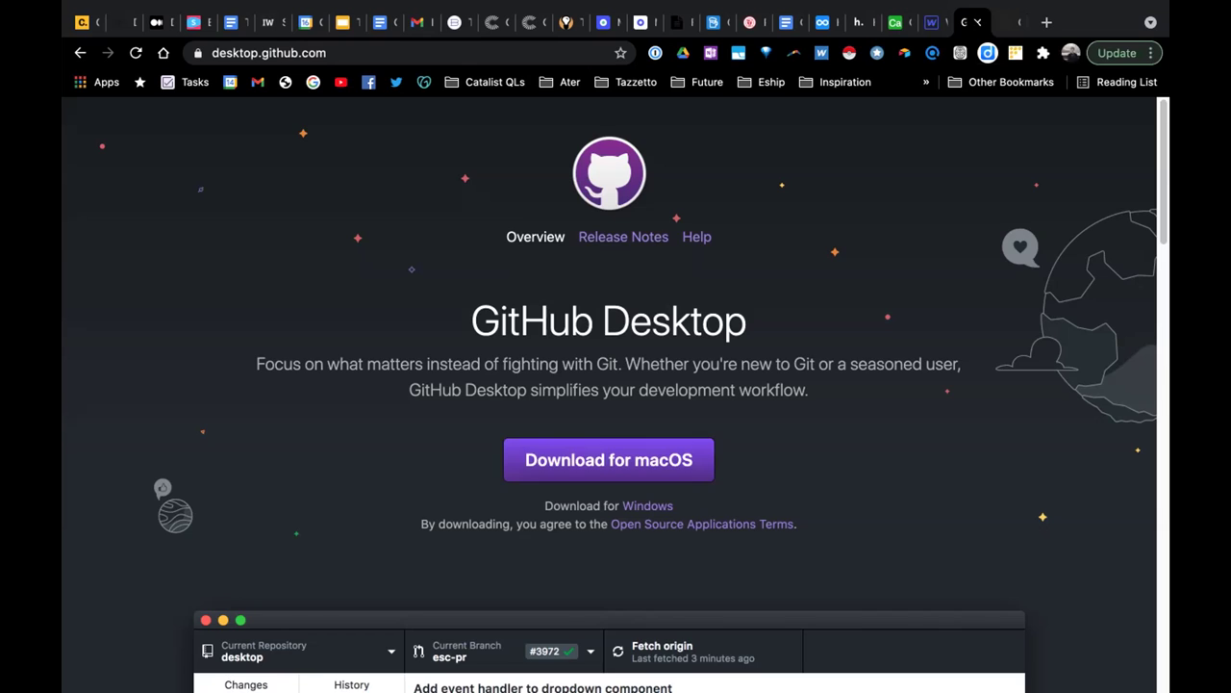
click(978, 21)
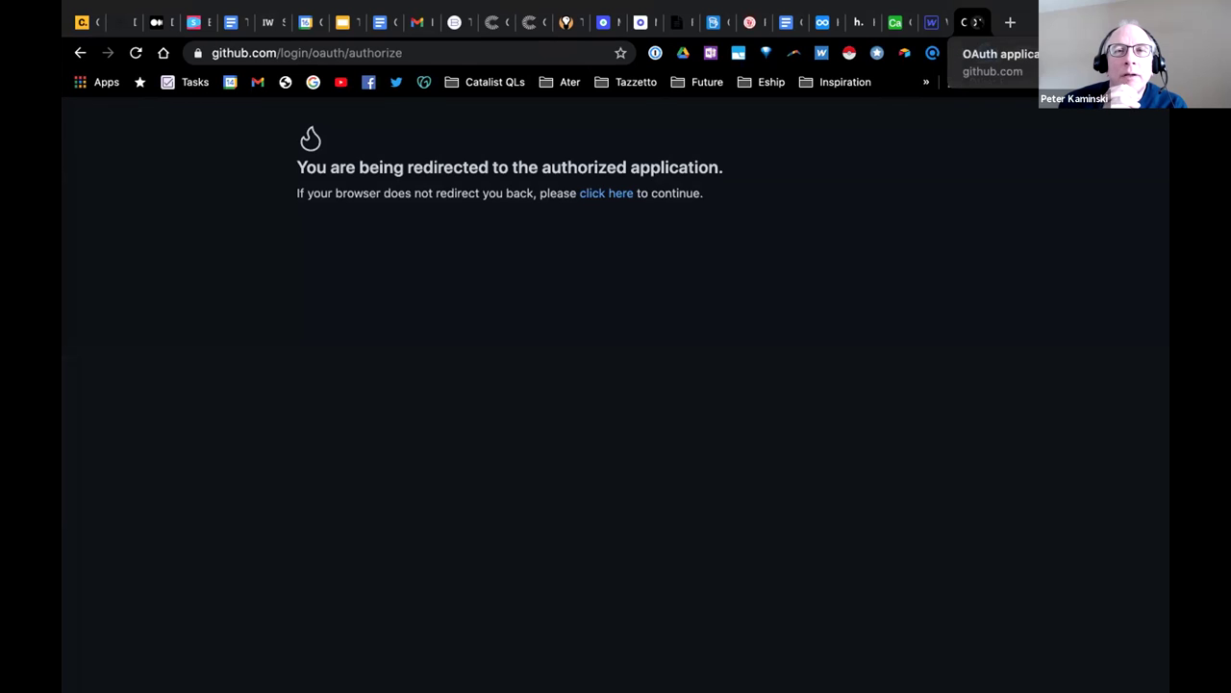
click(610, 193)
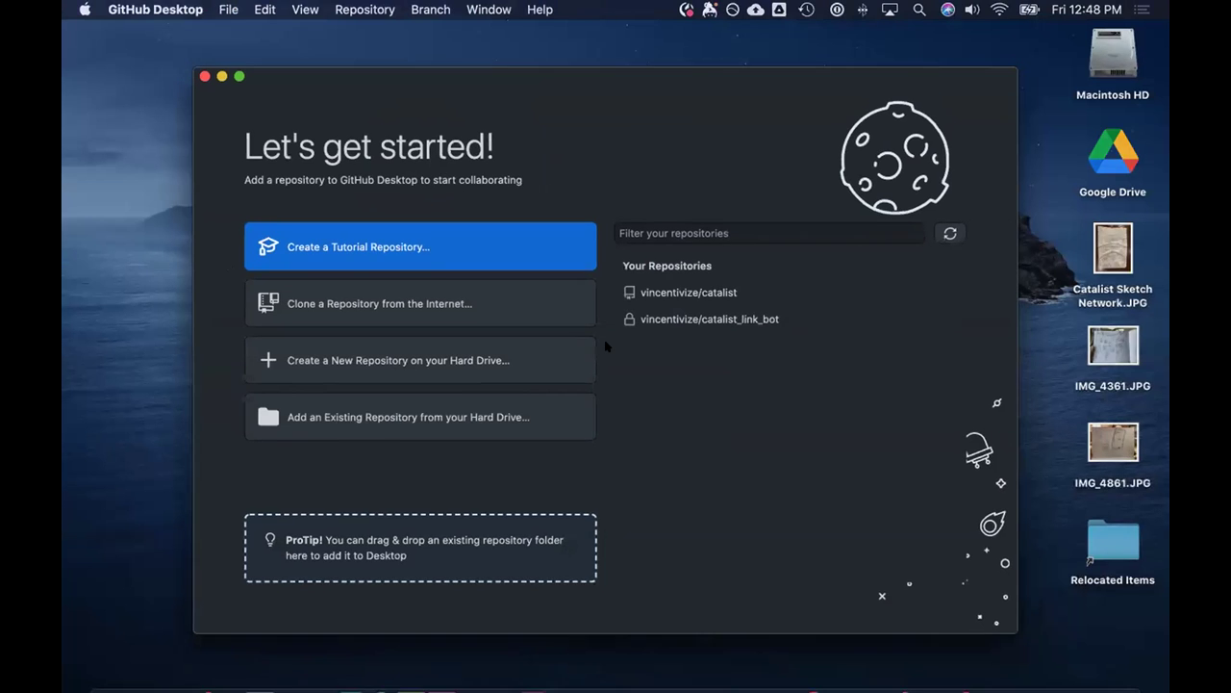
Switch to the browser's desktop and start replacing the web address with github.com/.
key(ctrl+Up)
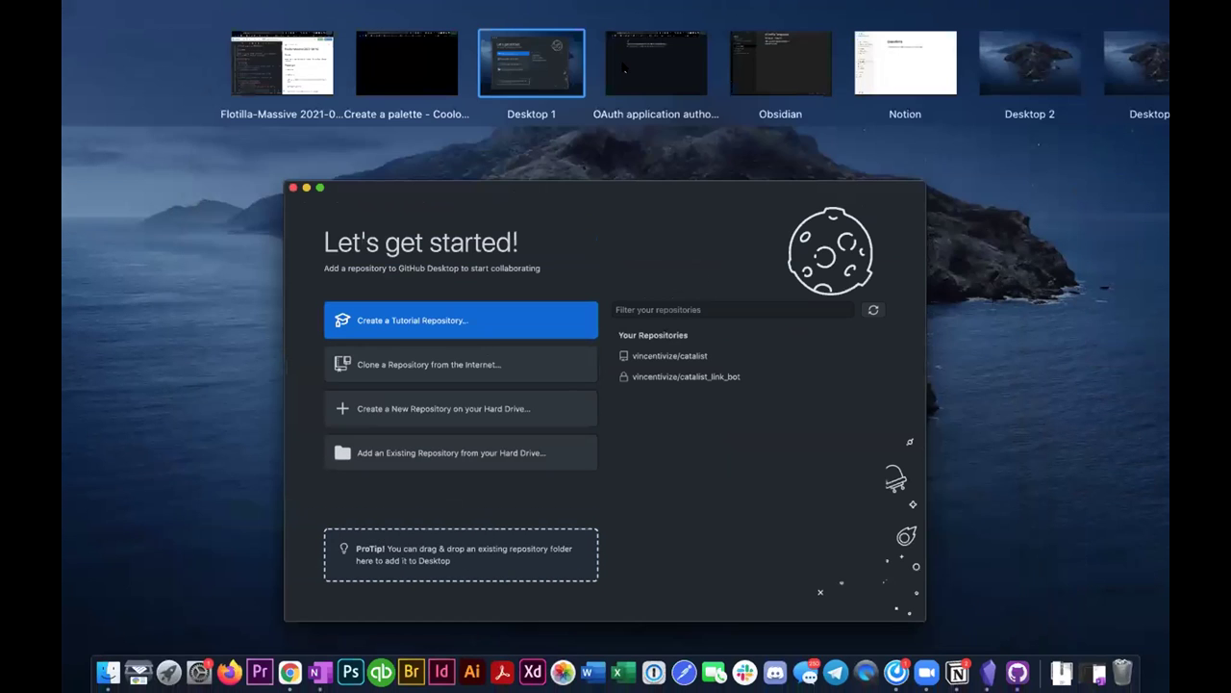
click(623, 68)
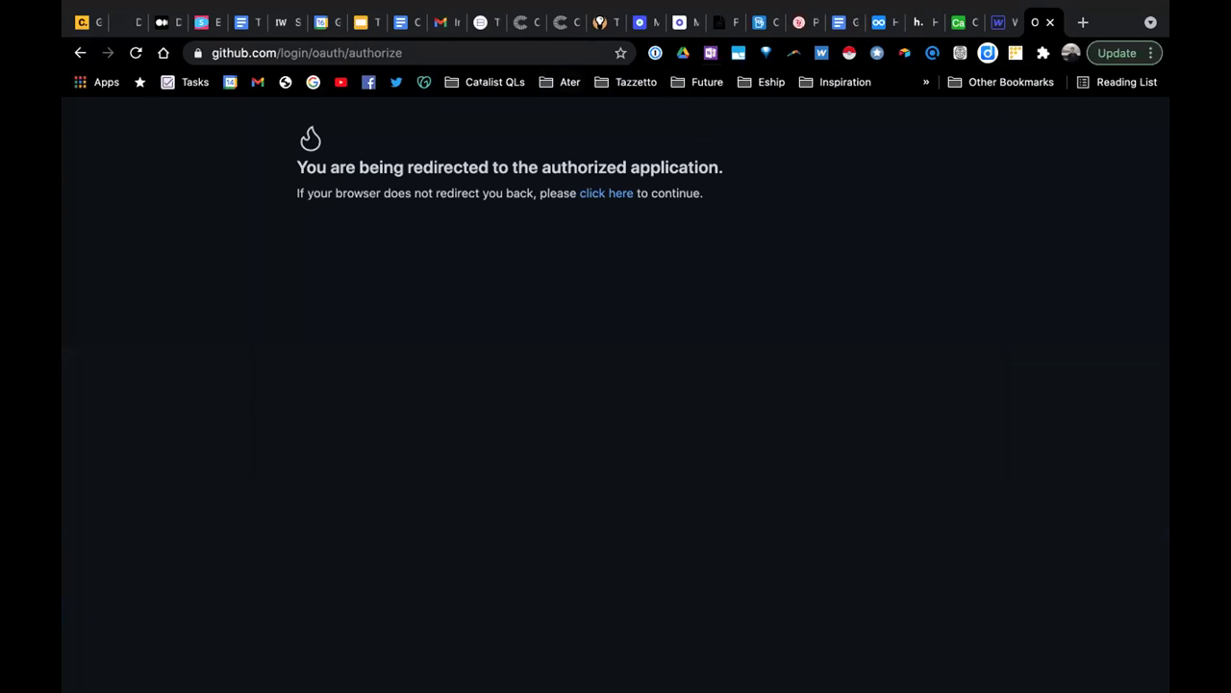
click(440, 50)
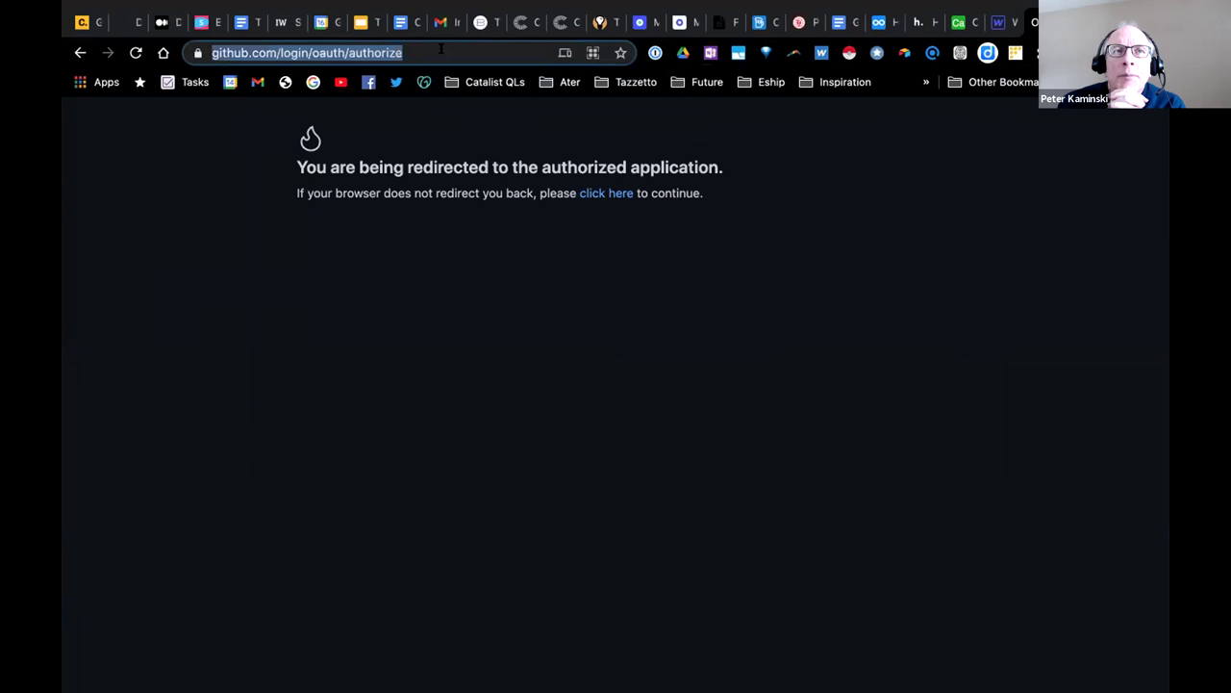
text(github)
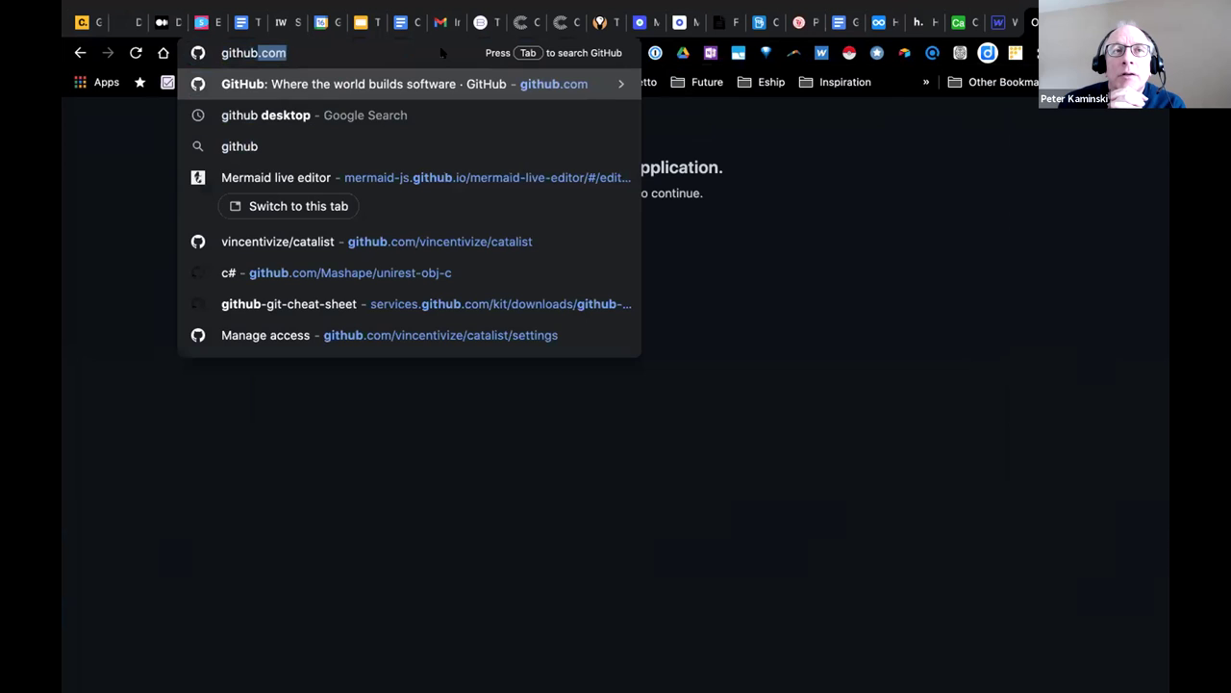
text(.com/)
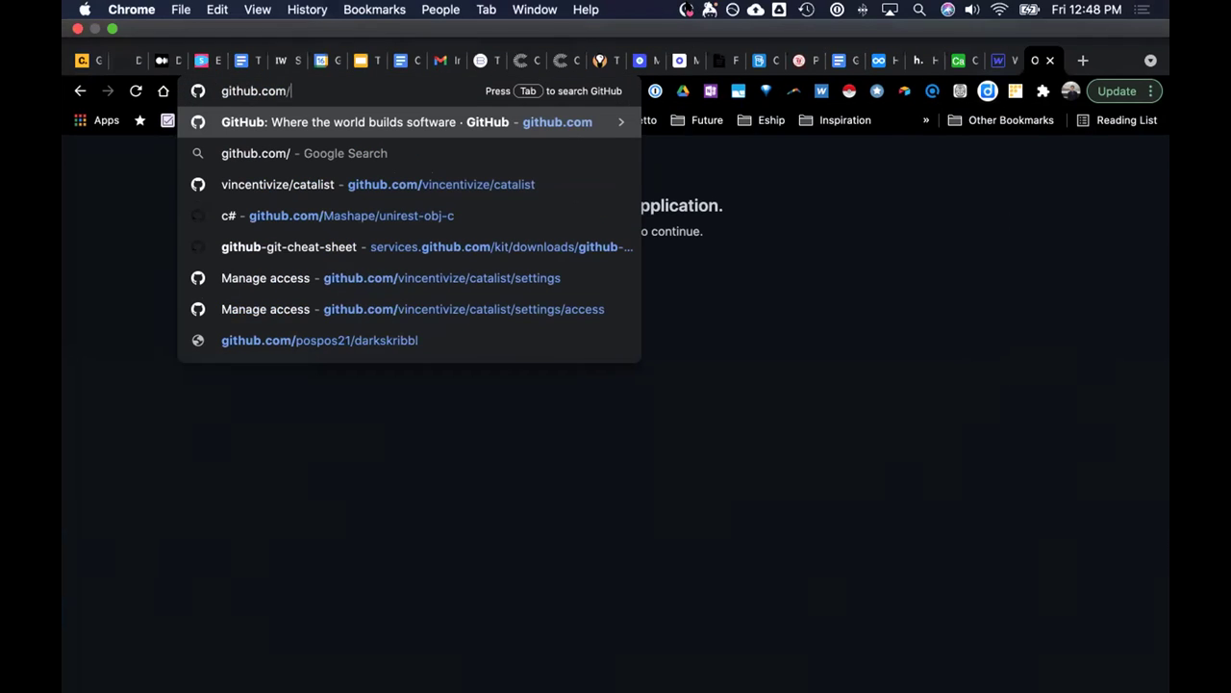
click(668, 7)
click(702, 134)
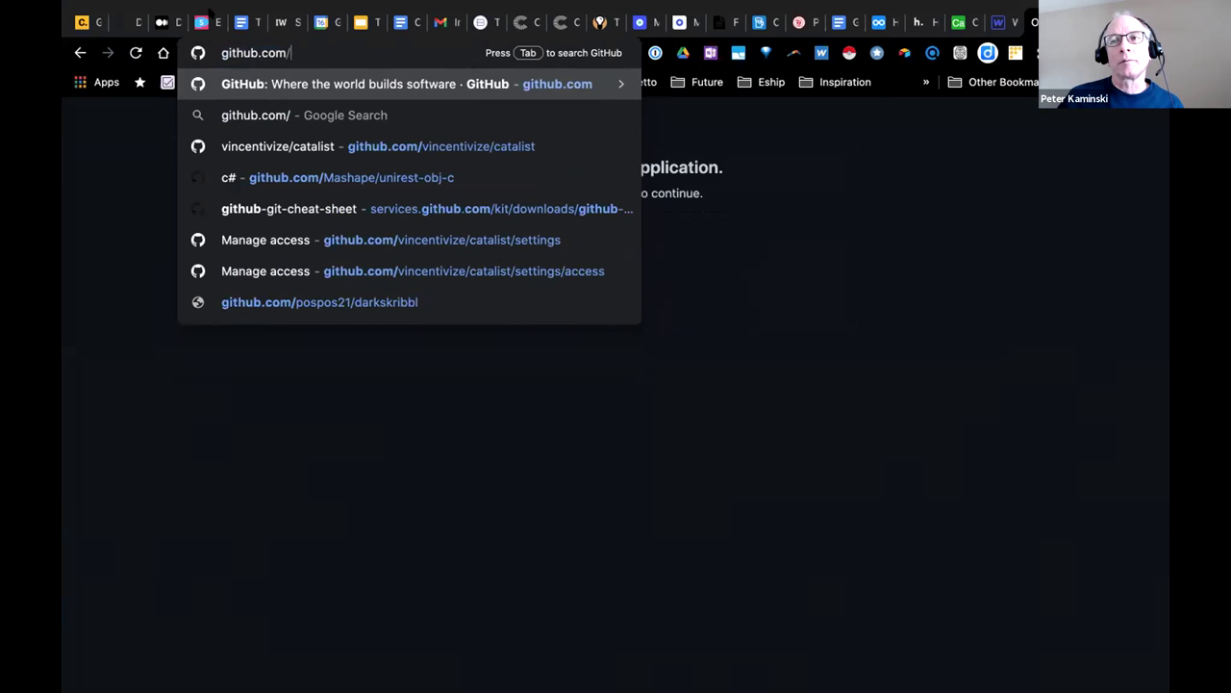
Paste the ogm-wiki repository address into the address bar and load it.
double_click(238, 53)
click(237, 53)
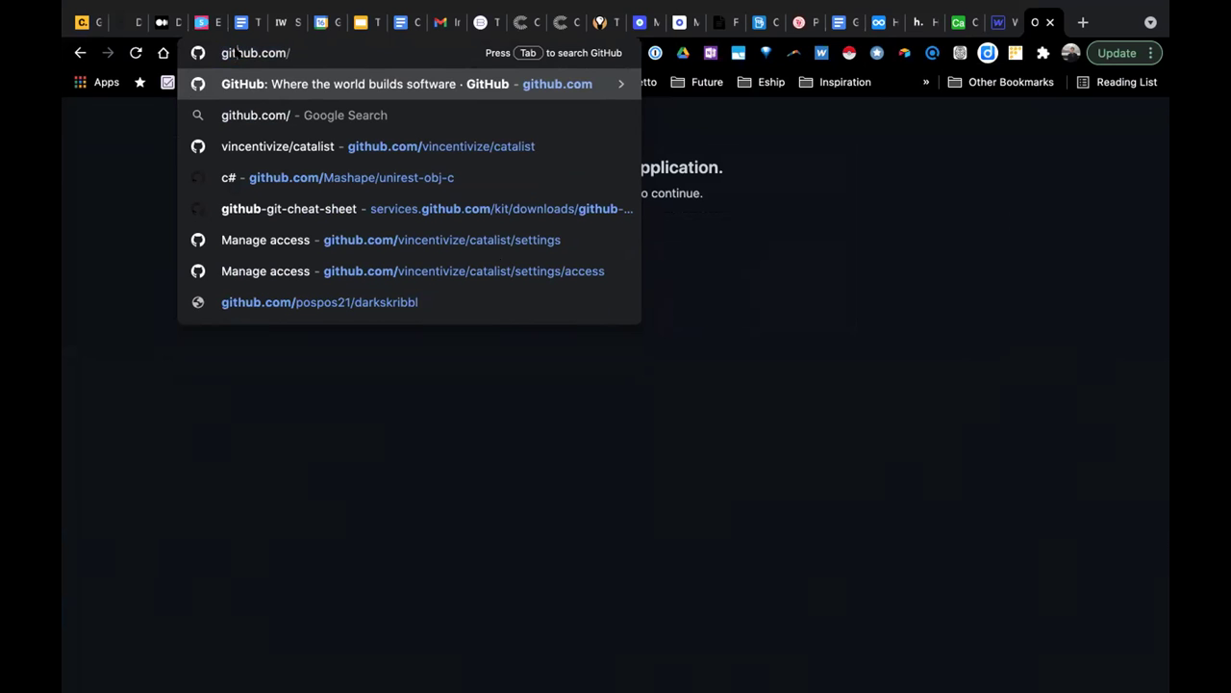
key(ctrl+a)
text(https://github.com/openglobalmind/ogm-wiki)
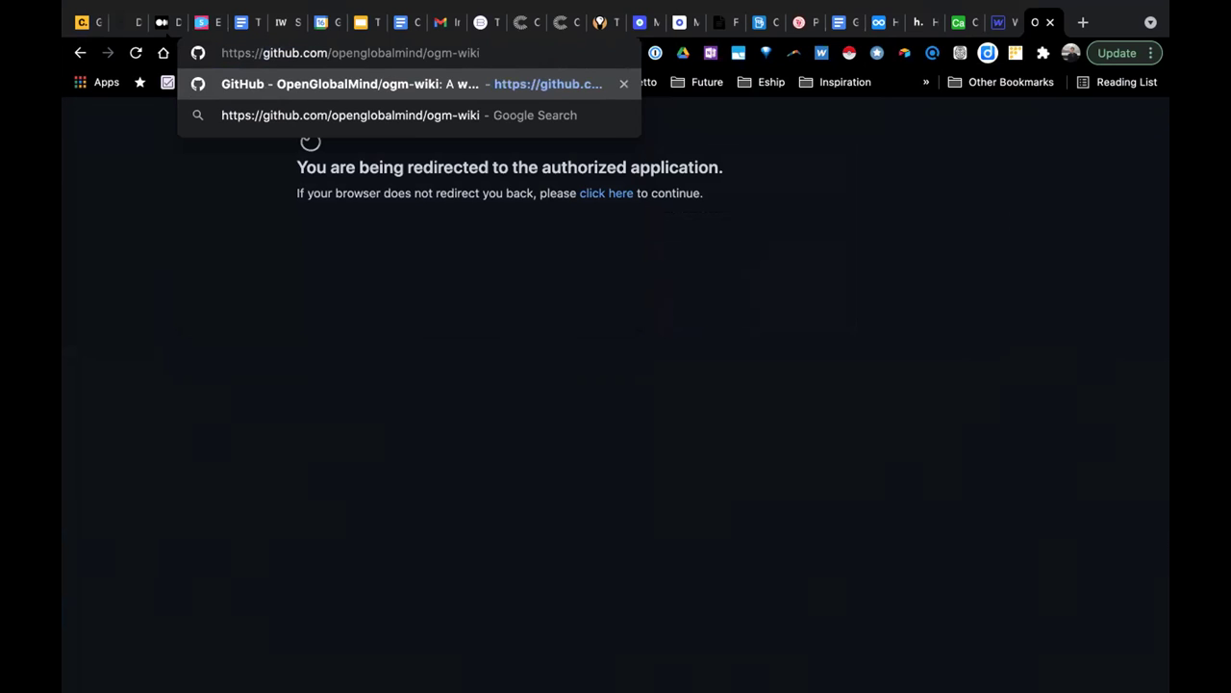
key(Return)
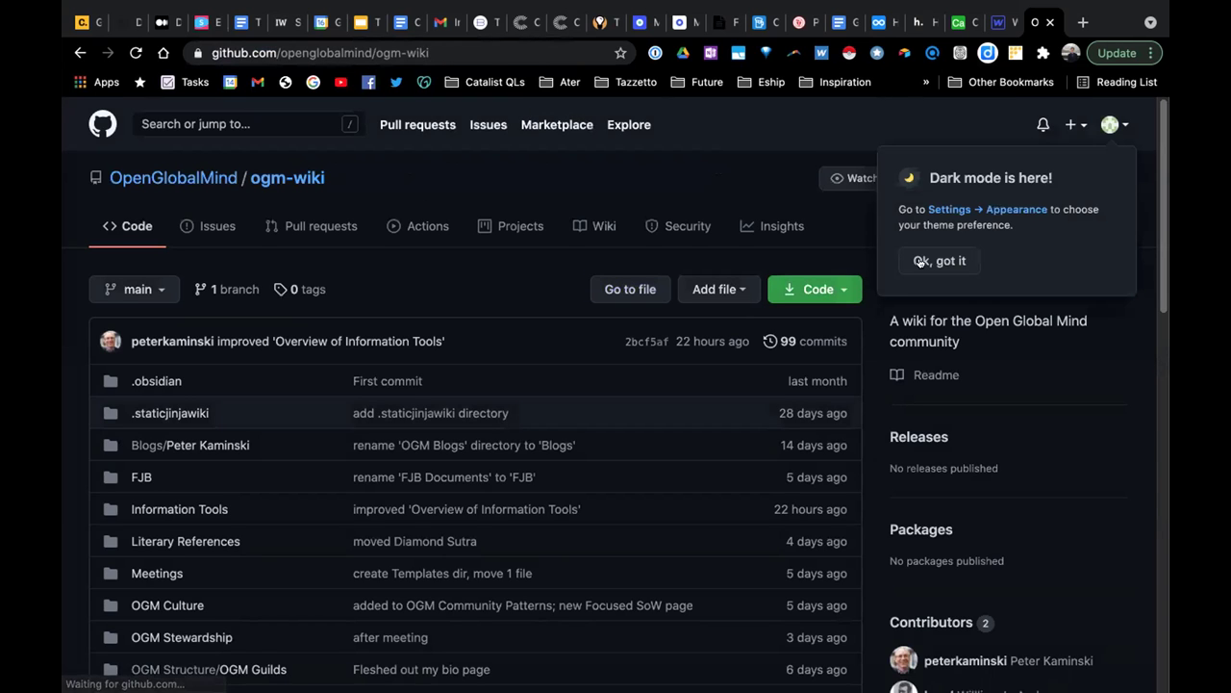
Dismiss the dark mode notice and open ogm-wiki in GitHub Desktop, always allowing github.com links.
click(921, 261)
click(816, 289)
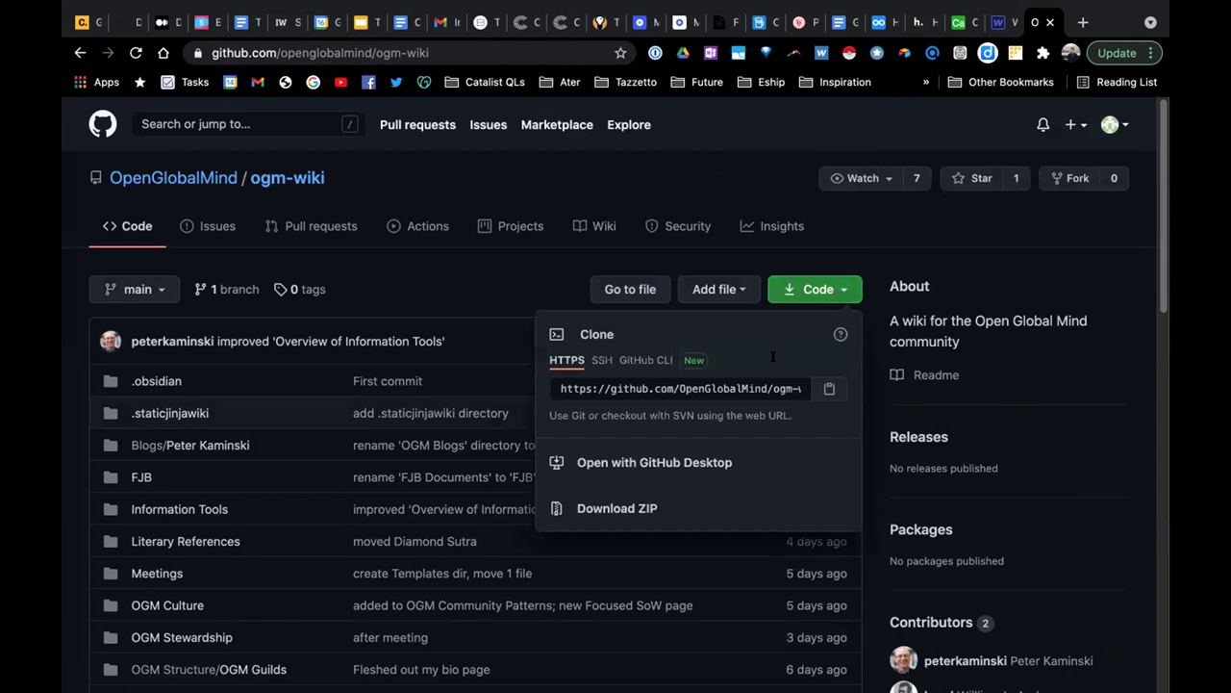
click(656, 464)
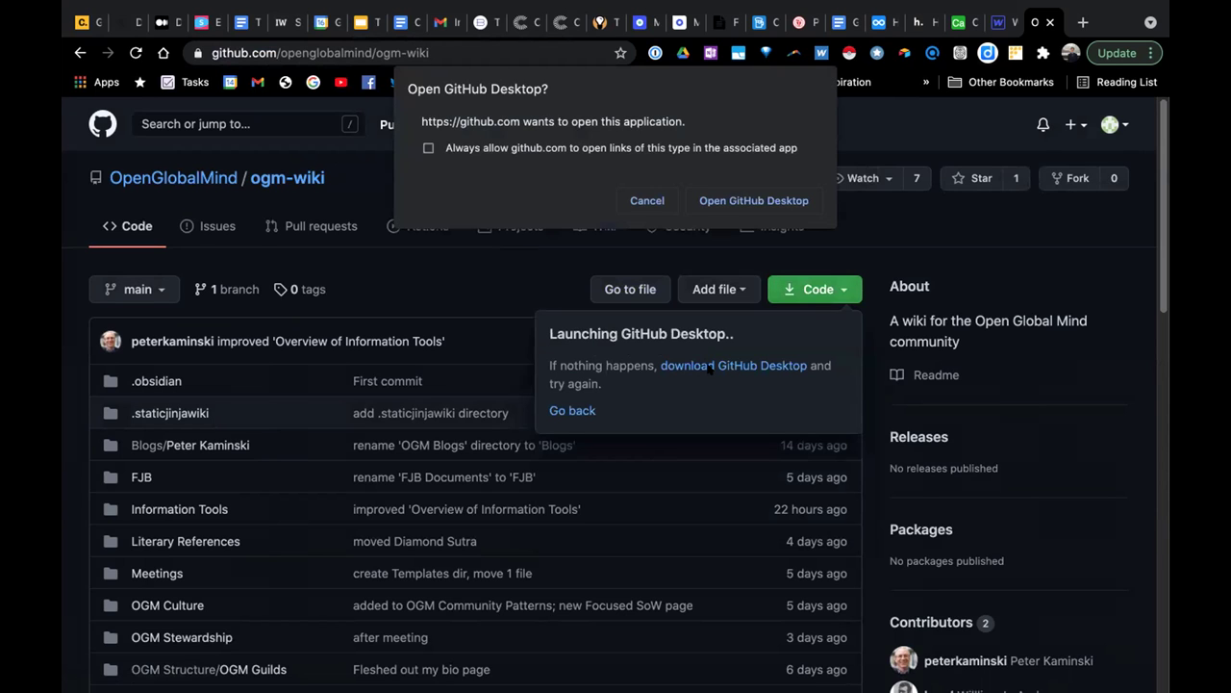
click(428, 147)
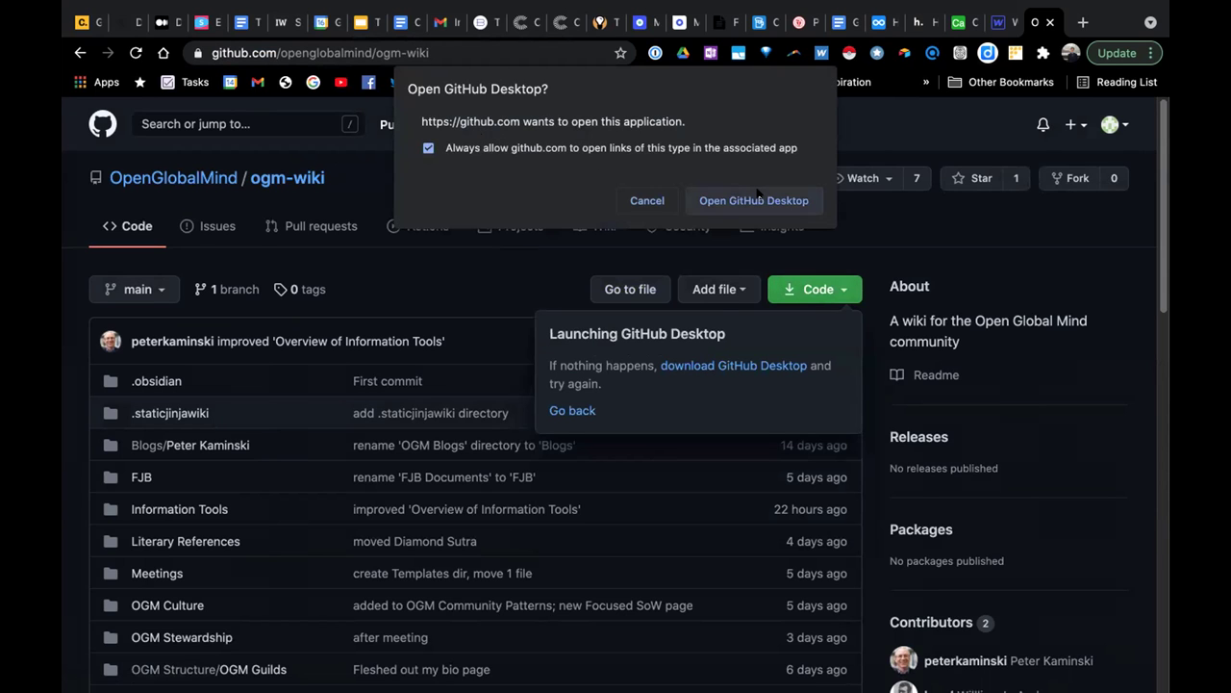
click(755, 199)
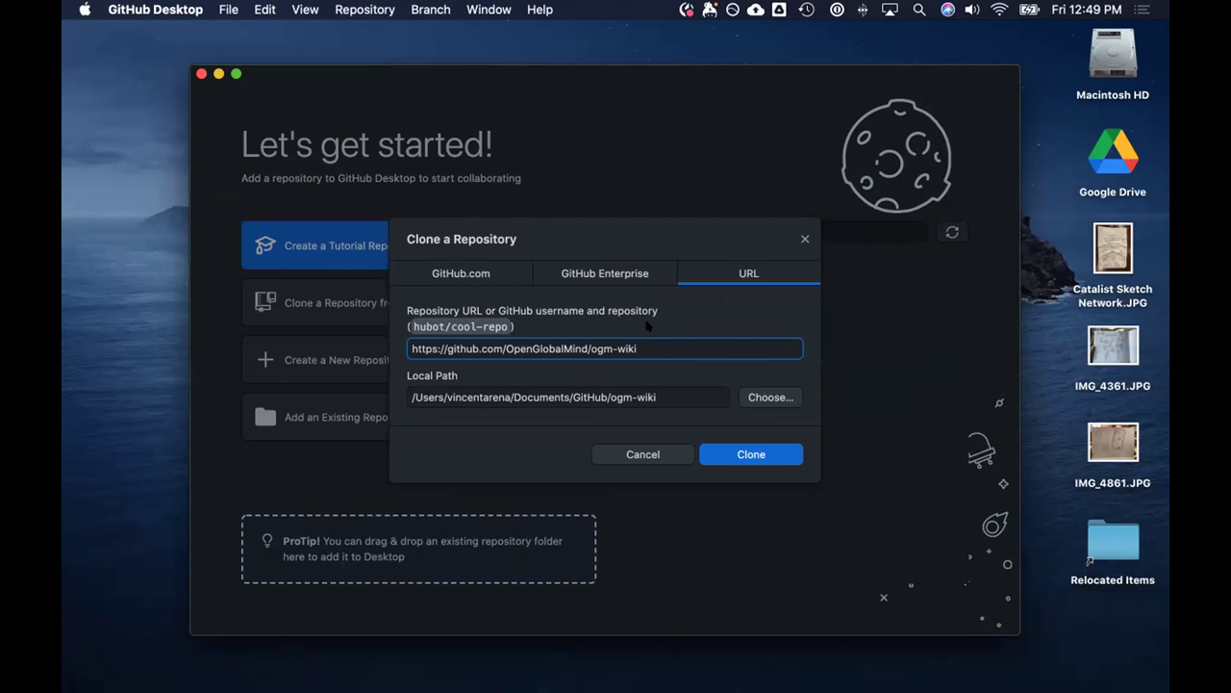
Cancel the first clone attempt and relaunch ogm-wiki in GitHub Desktop from the browser.
click(660, 7)
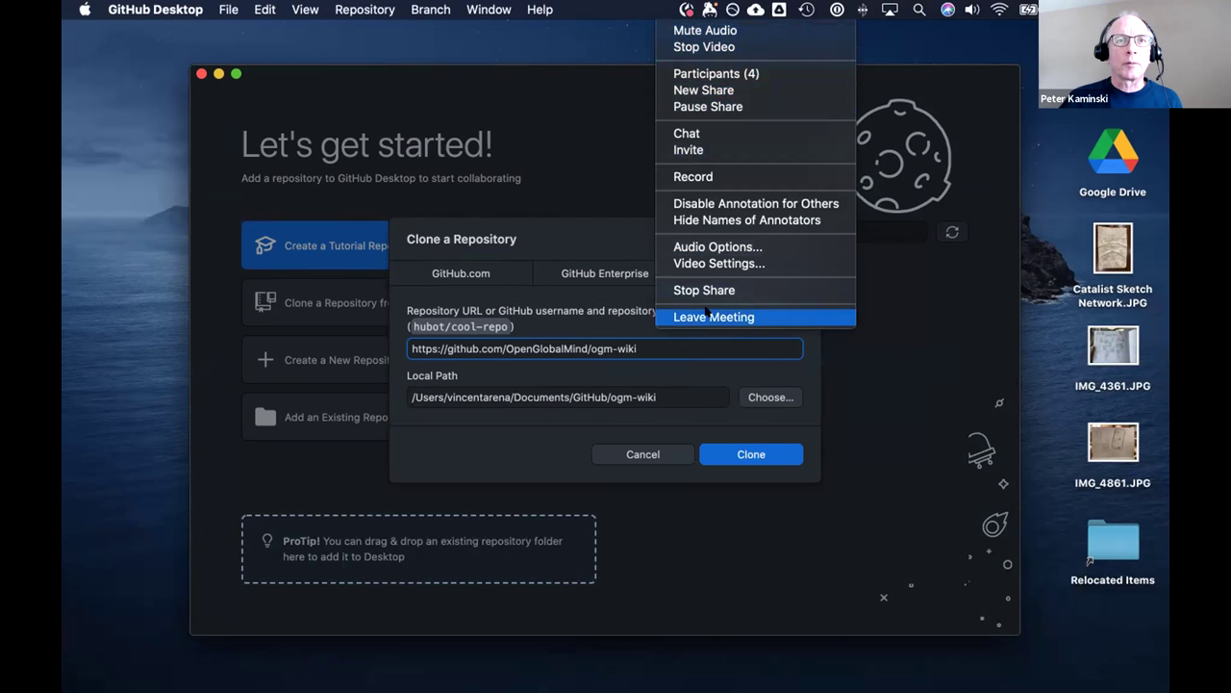
click(566, 127)
click(568, 130)
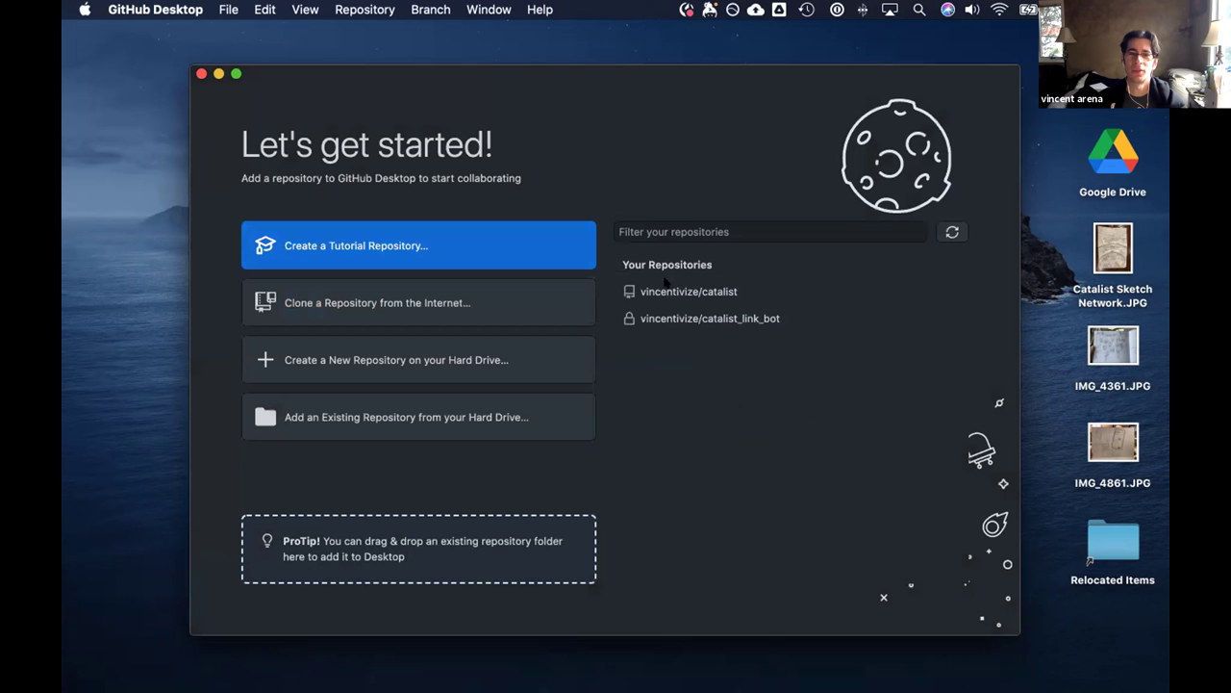
mouse_move(441, 673)
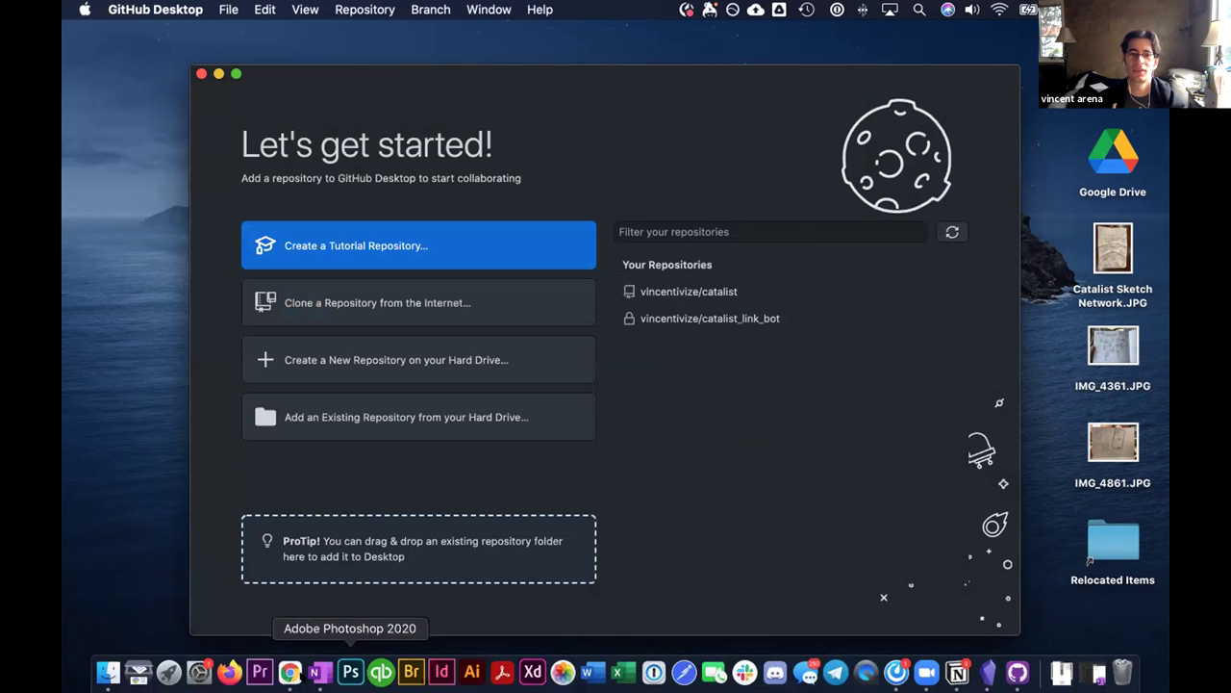
click(290, 671)
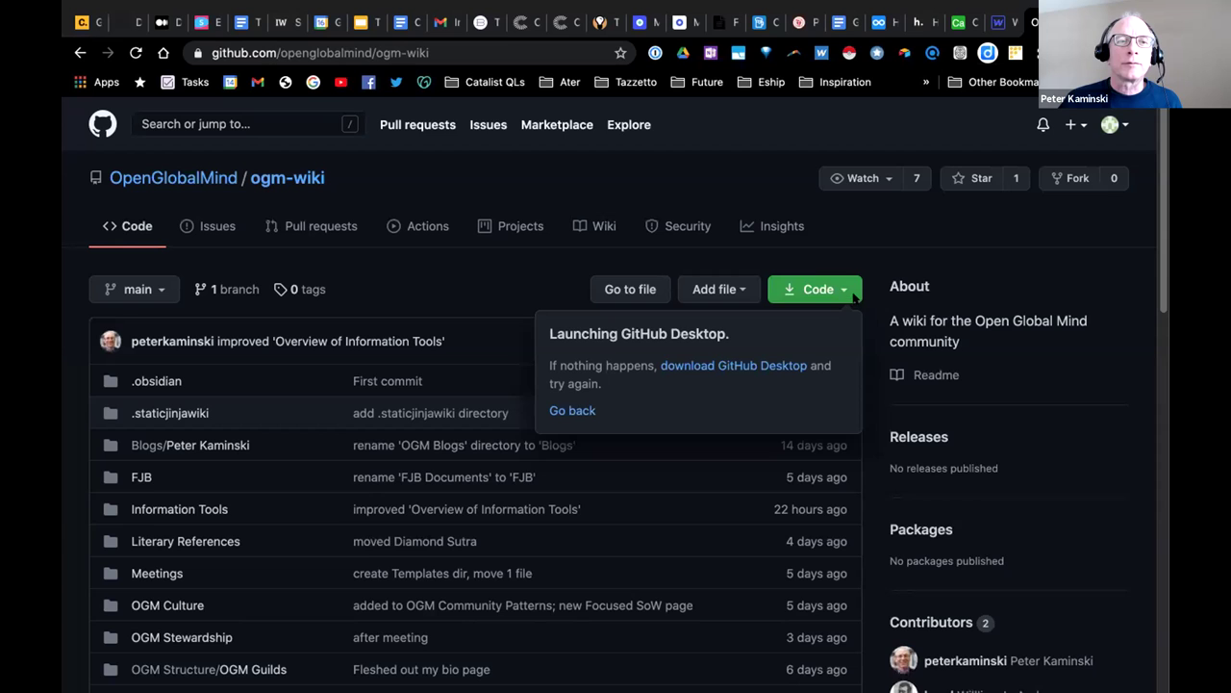
click(849, 292)
click(850, 292)
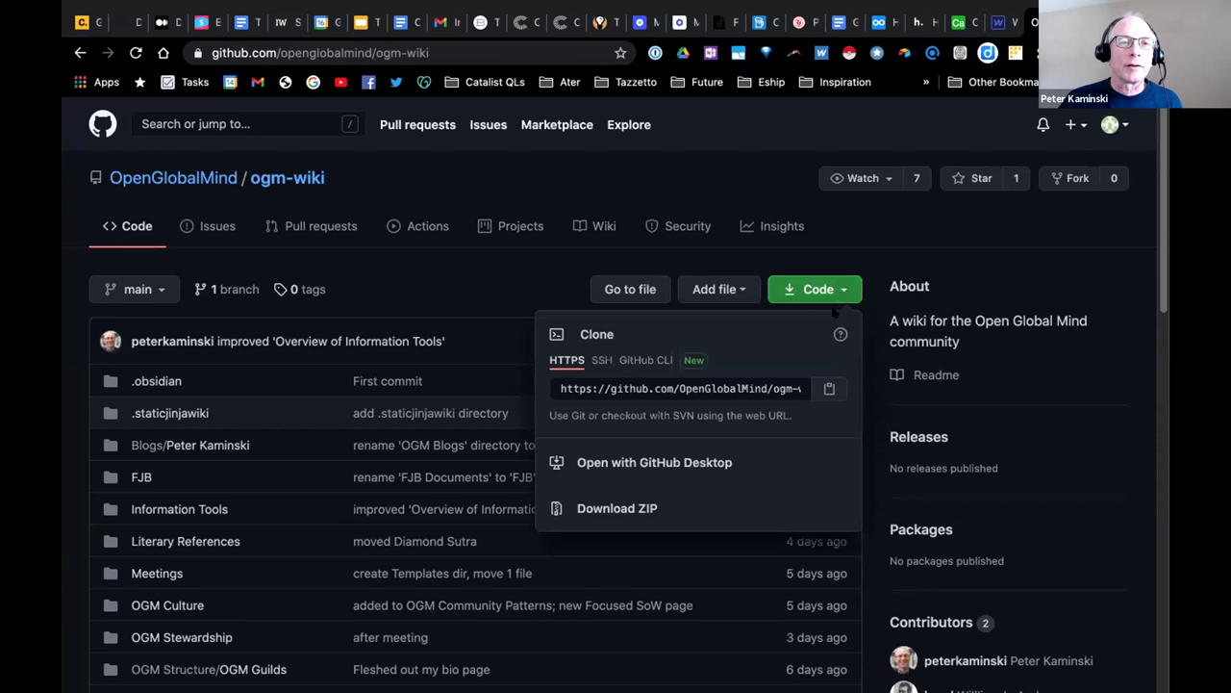
click(734, 462)
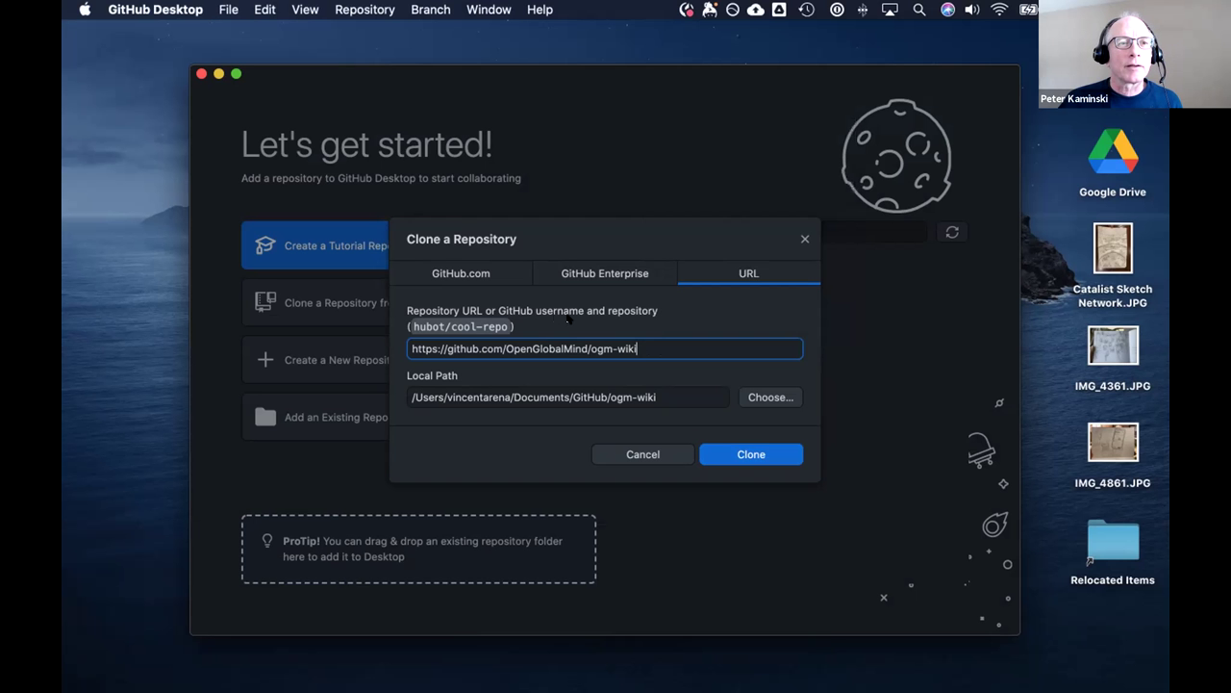
Review the repository URL and the Documents/GitHub/ogm-wiki local path, then clone.
key(super+a)
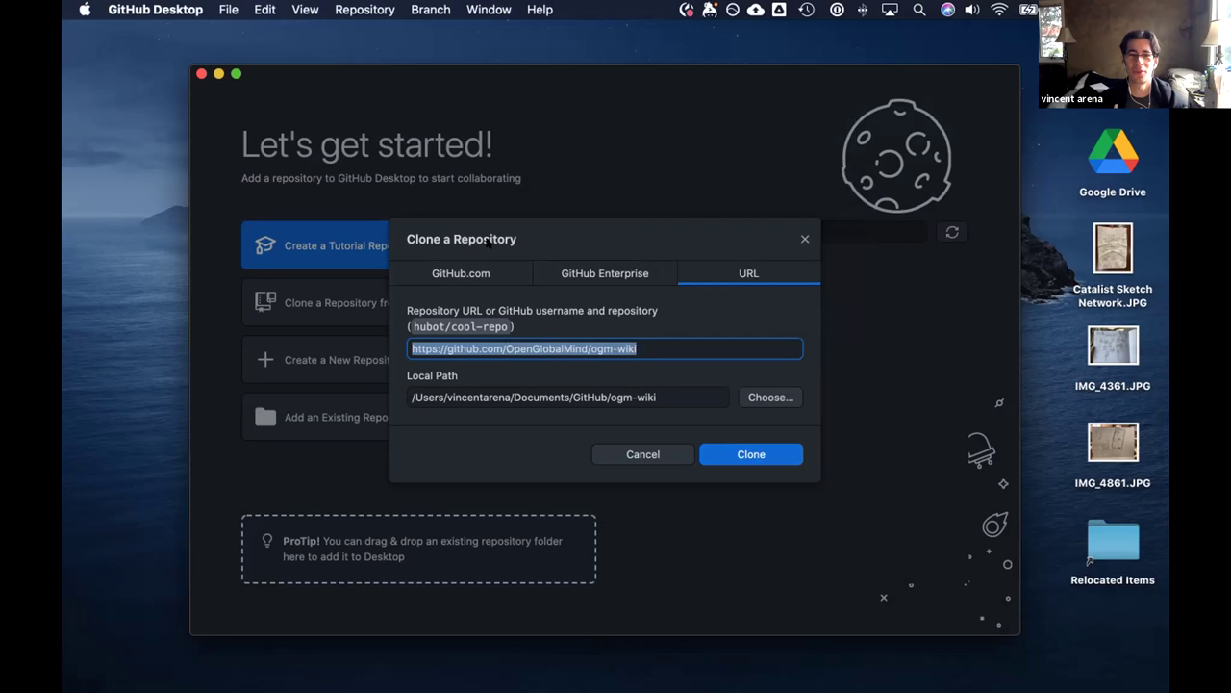
click(543, 396)
key(super+a)
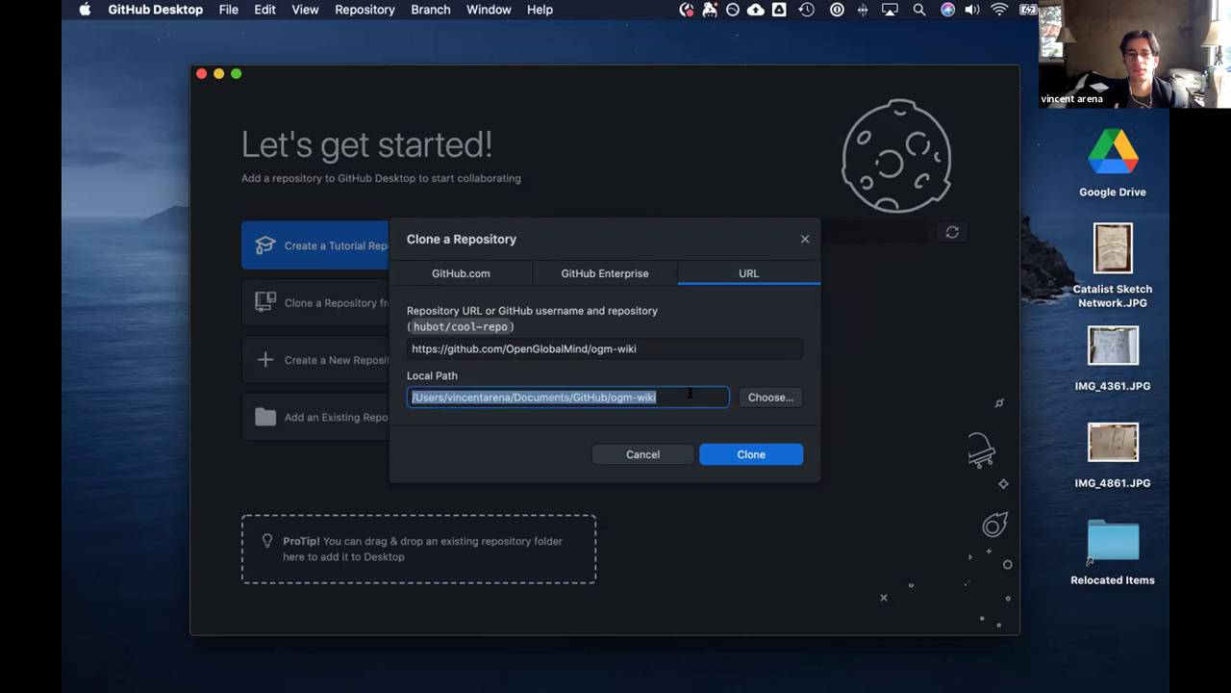
click(690, 392)
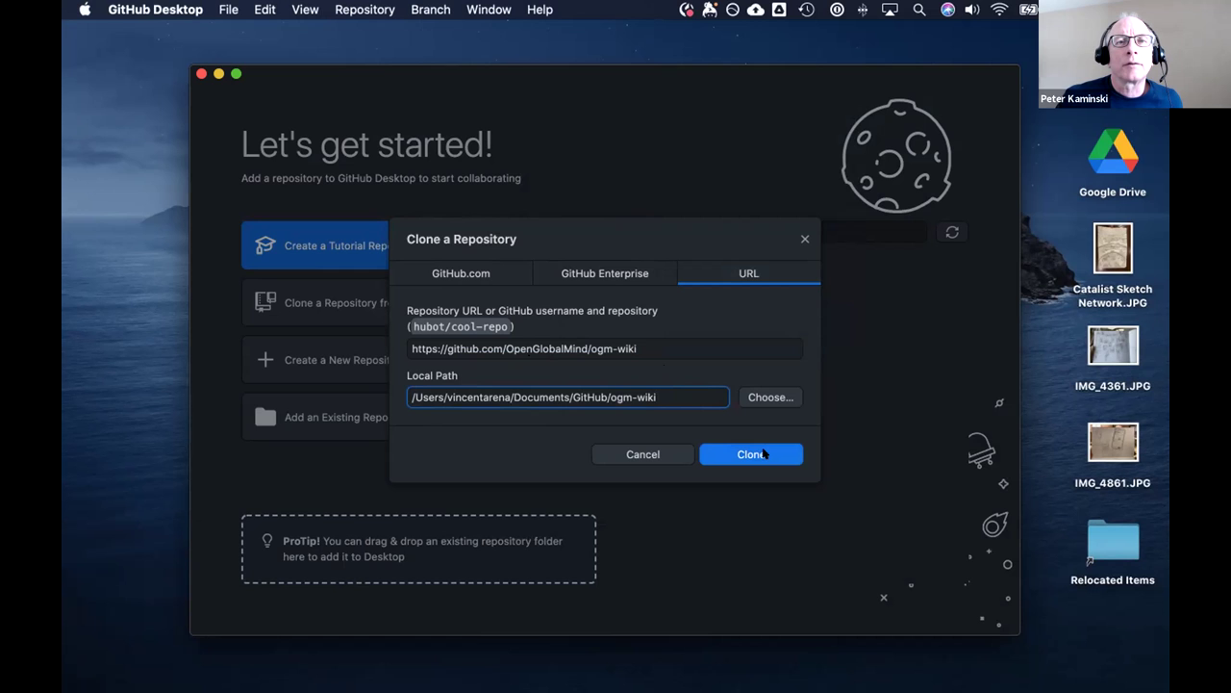
click(761, 454)
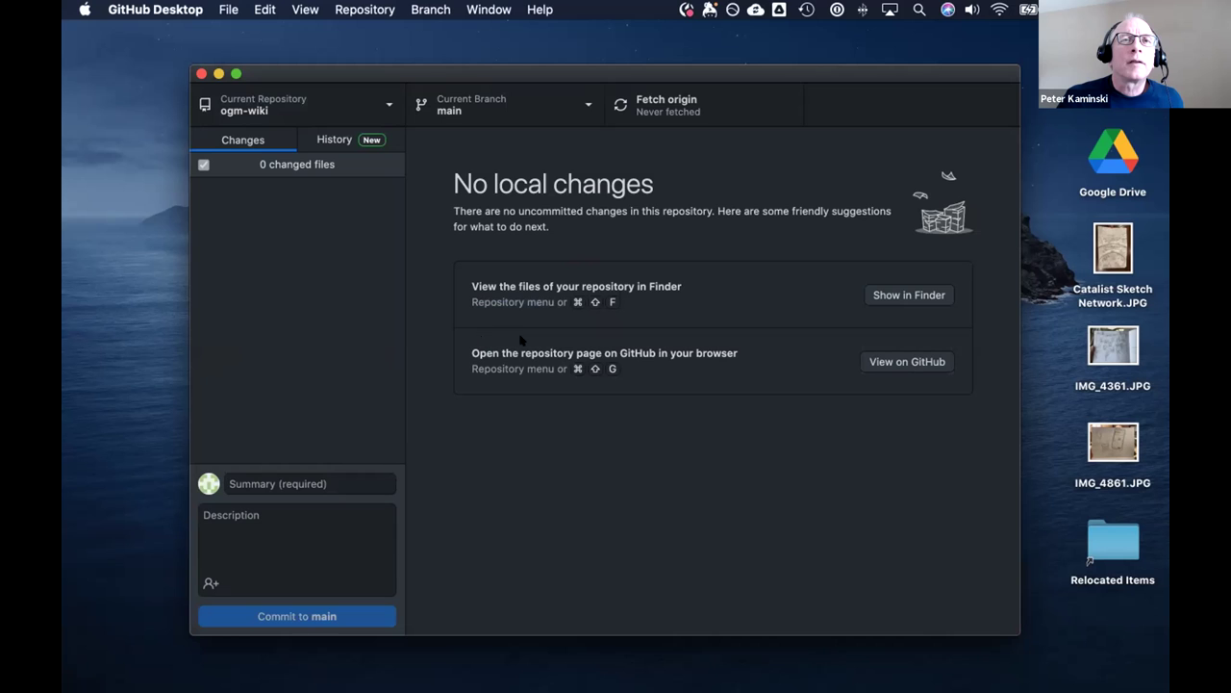
Dismiss the meeting menu and move the GitHub Desktop window slightly left.
click(662, 8)
click(677, 27)
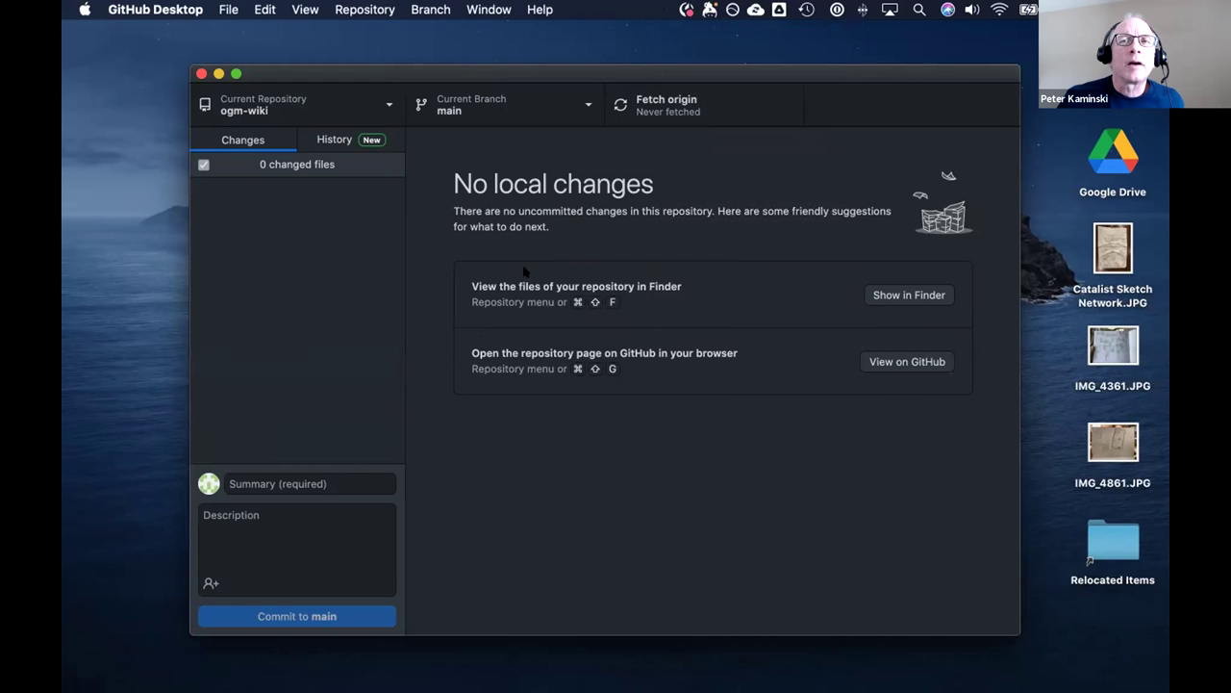
click(661, 8)
click(678, 32)
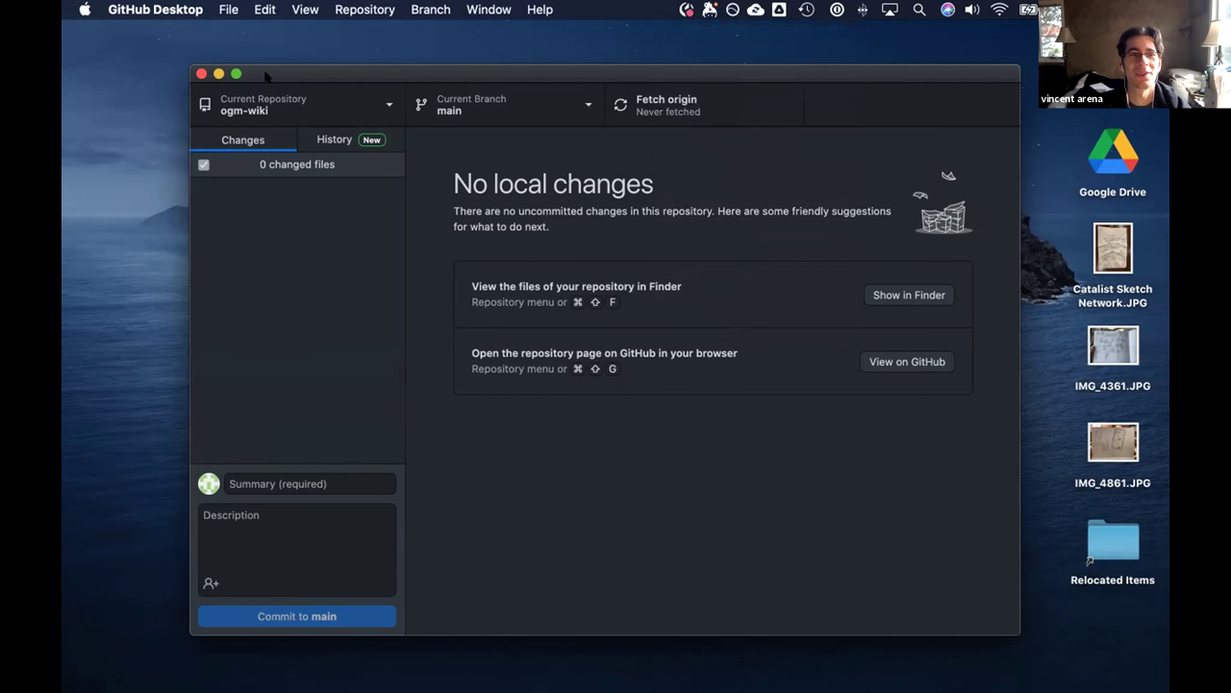
drag(272, 79, 227, 76)
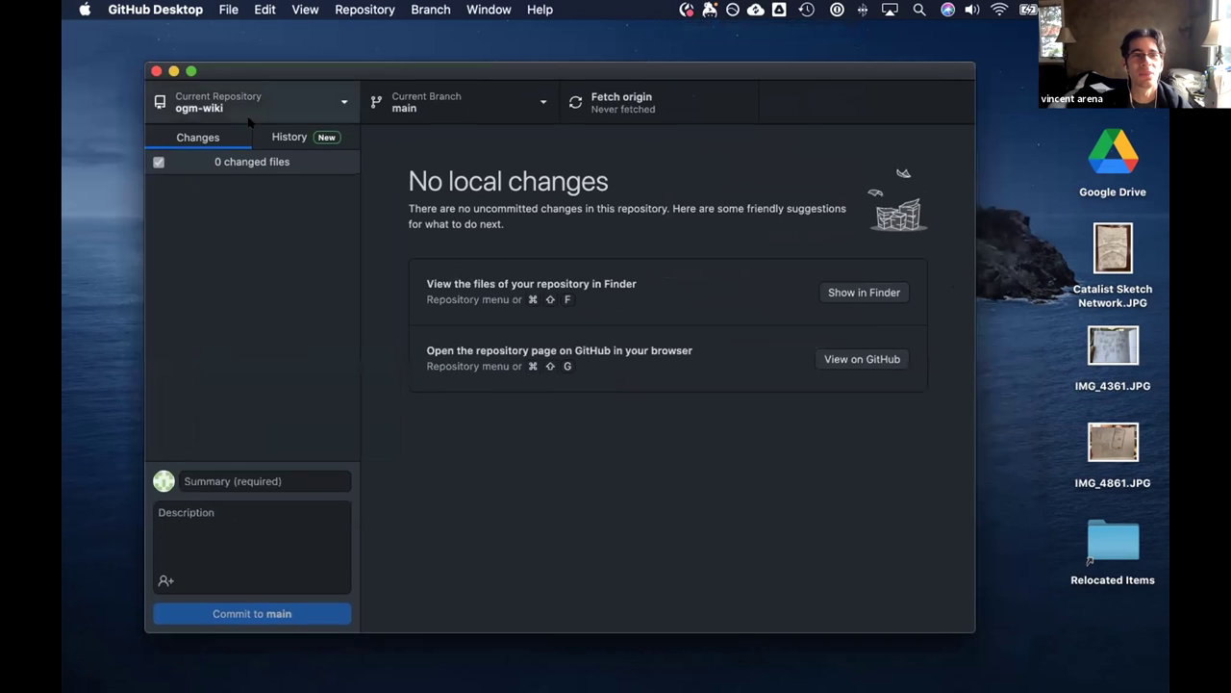
Check that ogm-wiki is the only repository and main is the branch, then switch to Obsidian.
click(342, 103)
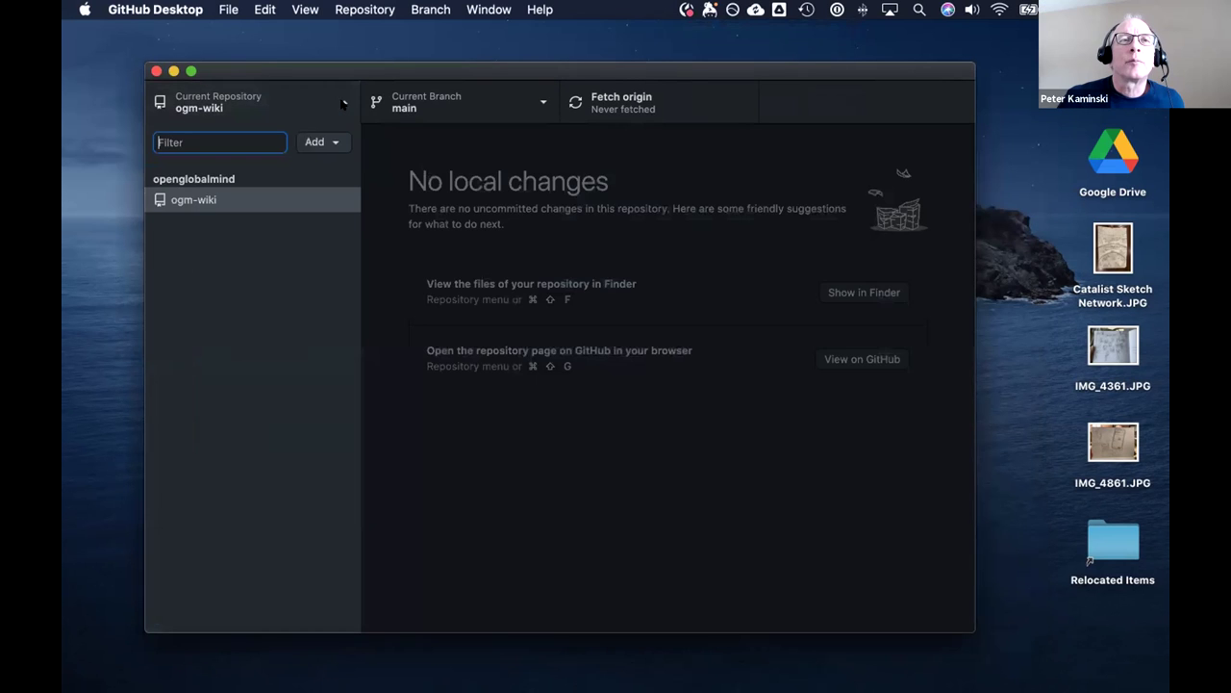
click(342, 103)
click(536, 96)
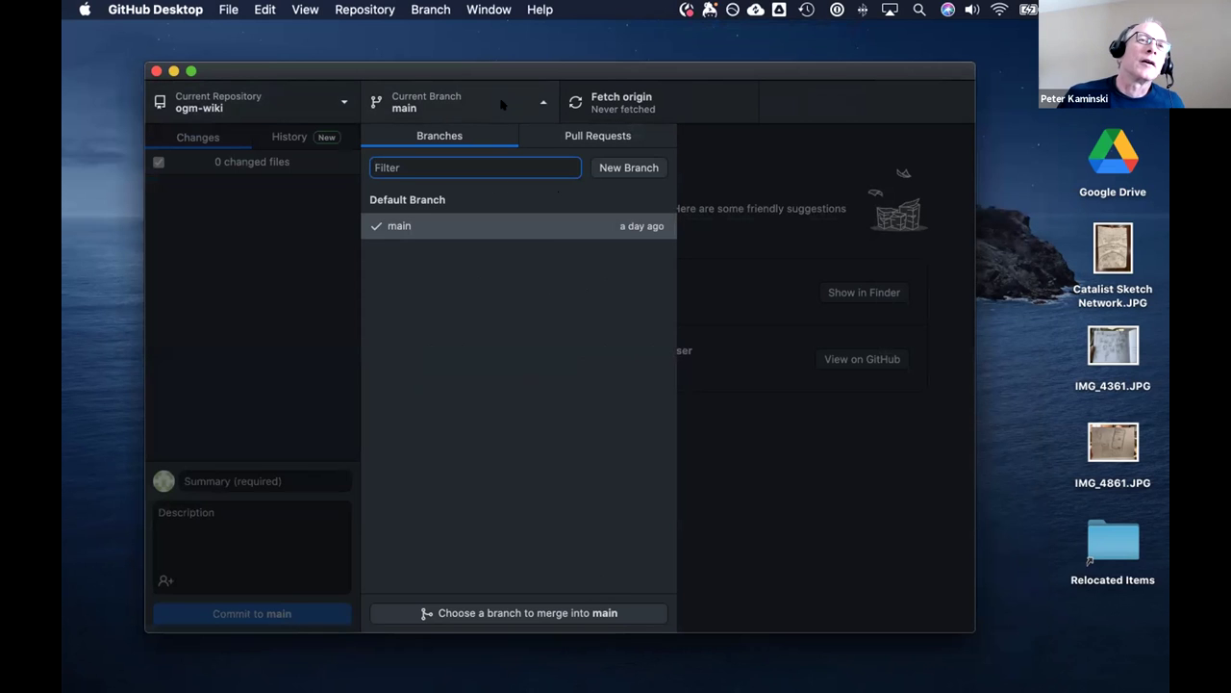
click(329, 103)
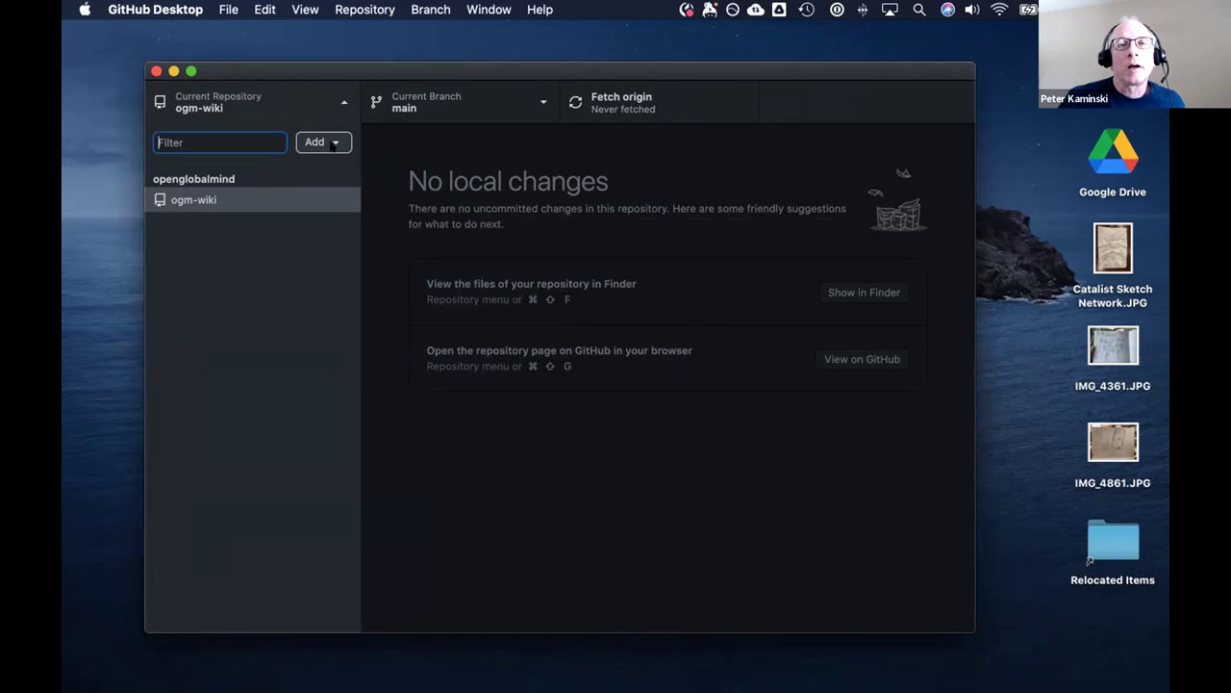
click(418, 133)
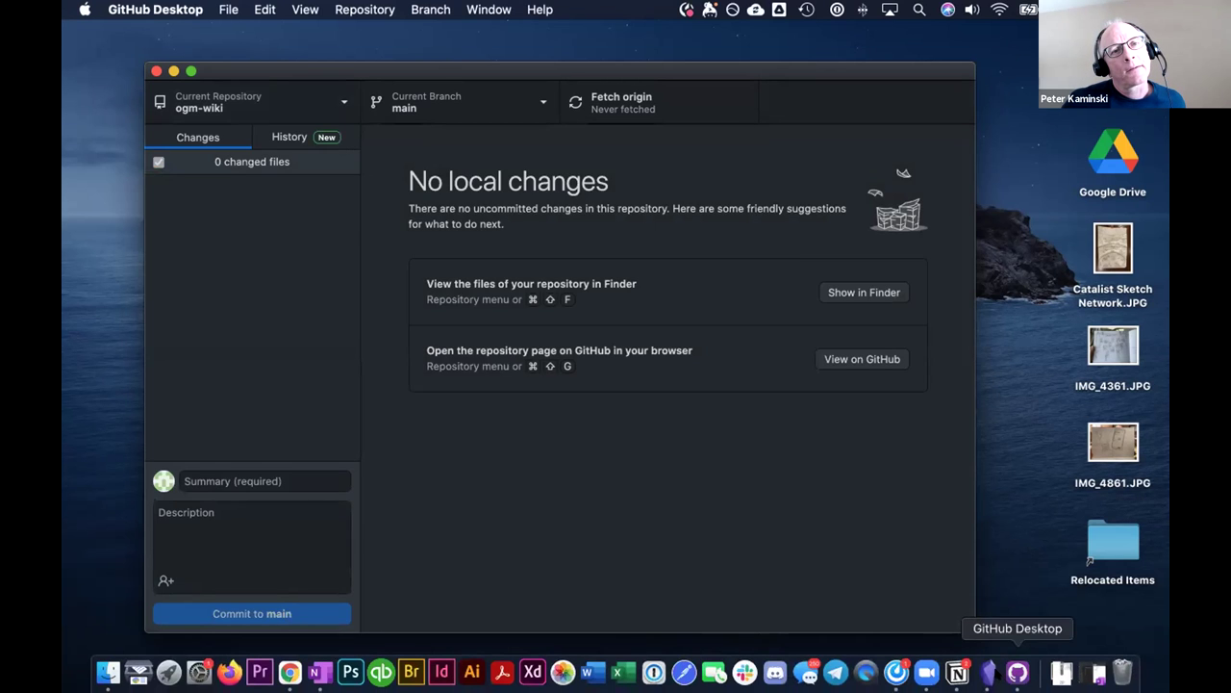
click(990, 672)
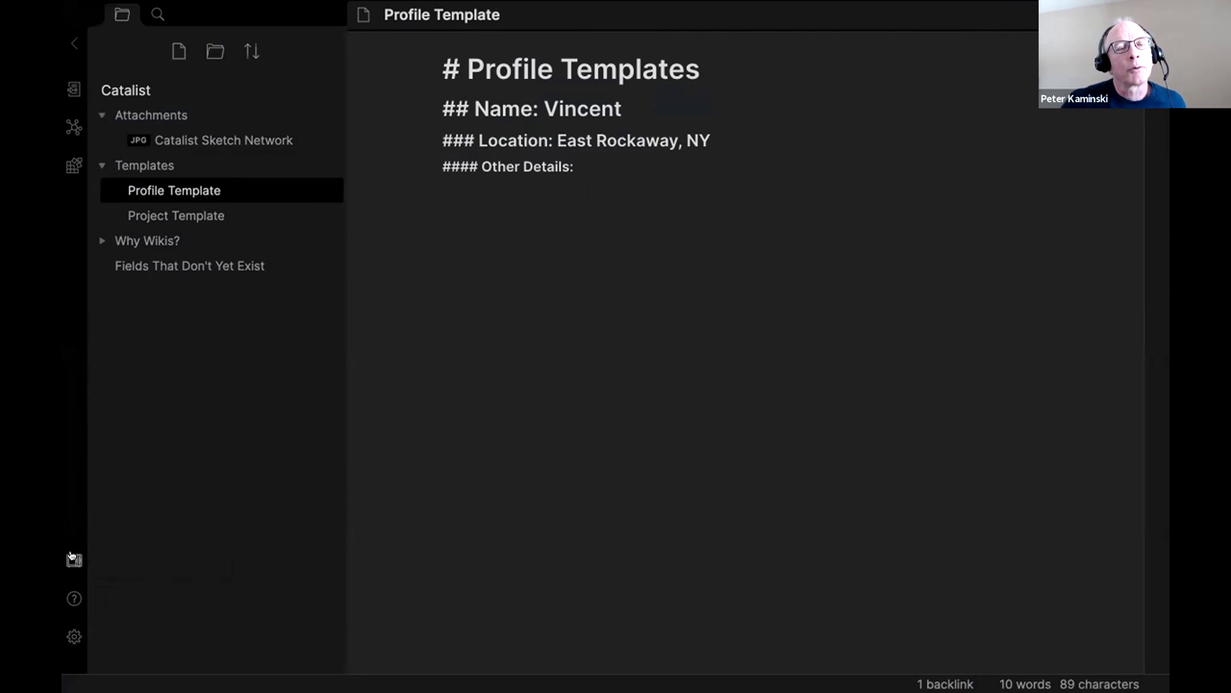
From the vault list, choose Open folder as vault and find the GitHub folder by searching 'github'.
click(74, 560)
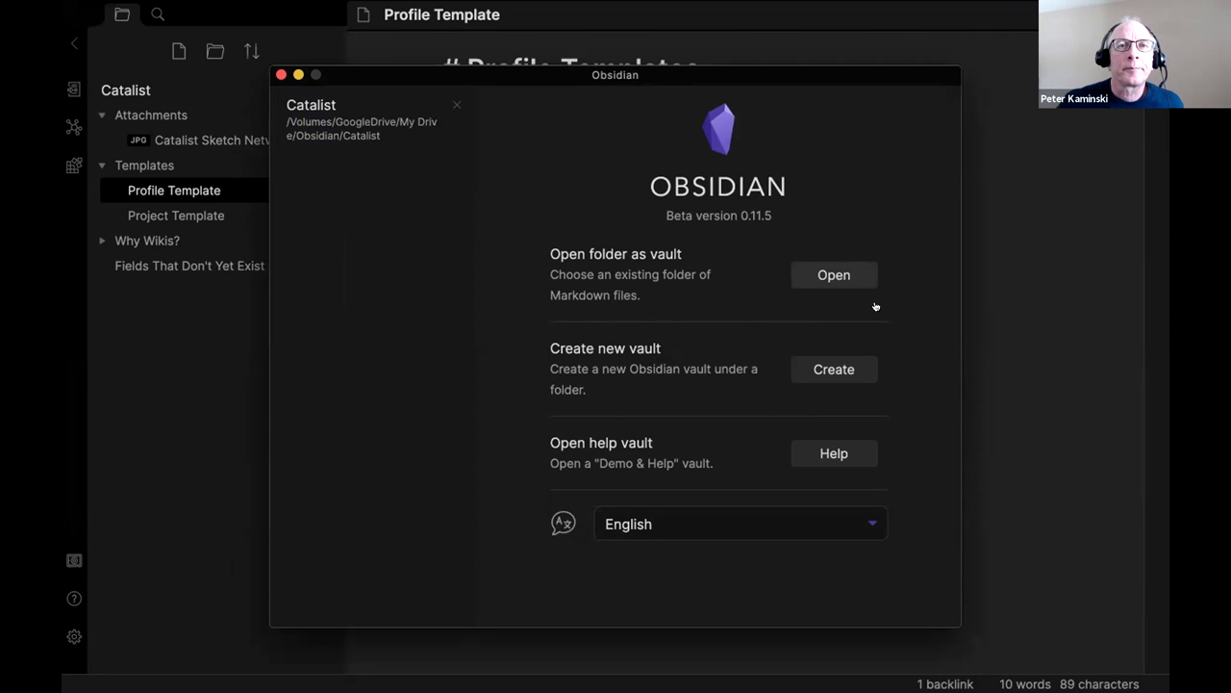
click(834, 275)
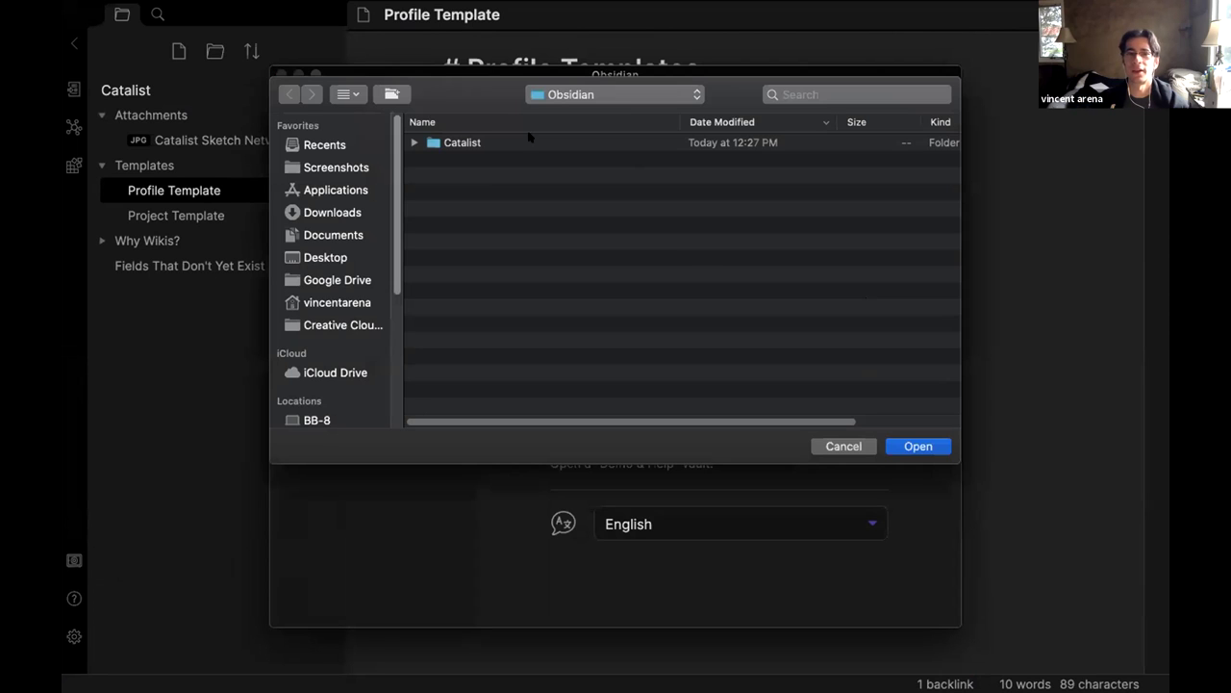
click(830, 100)
text(github)
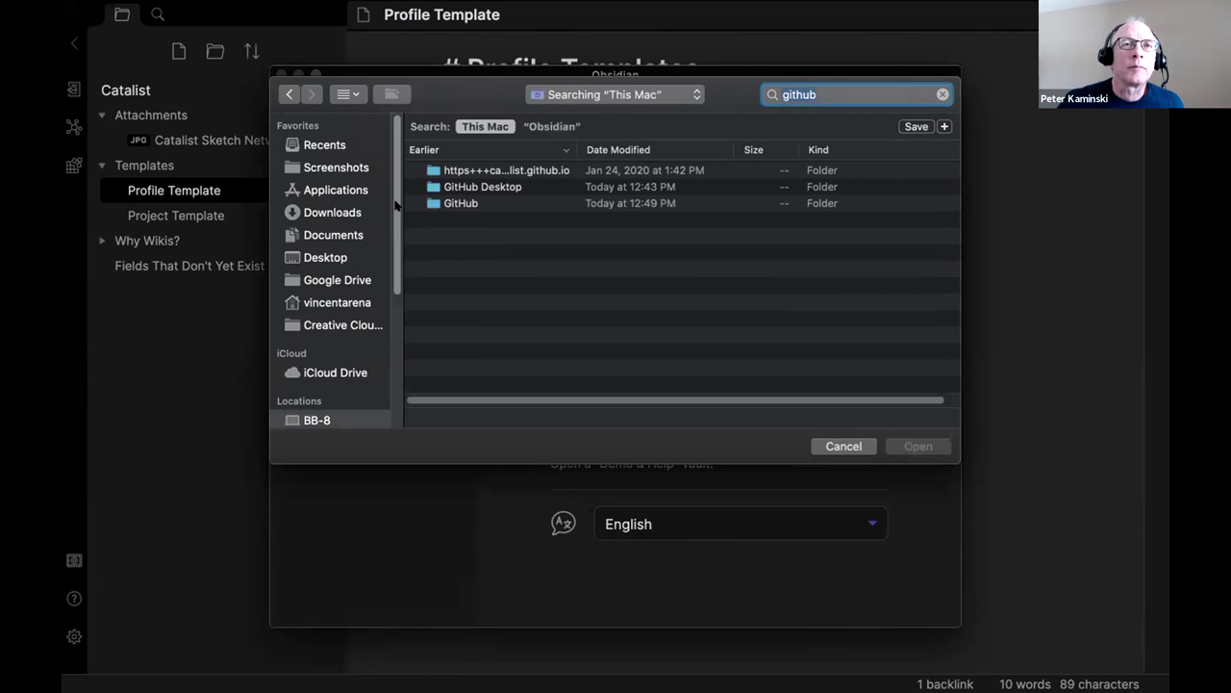
double_click(447, 201)
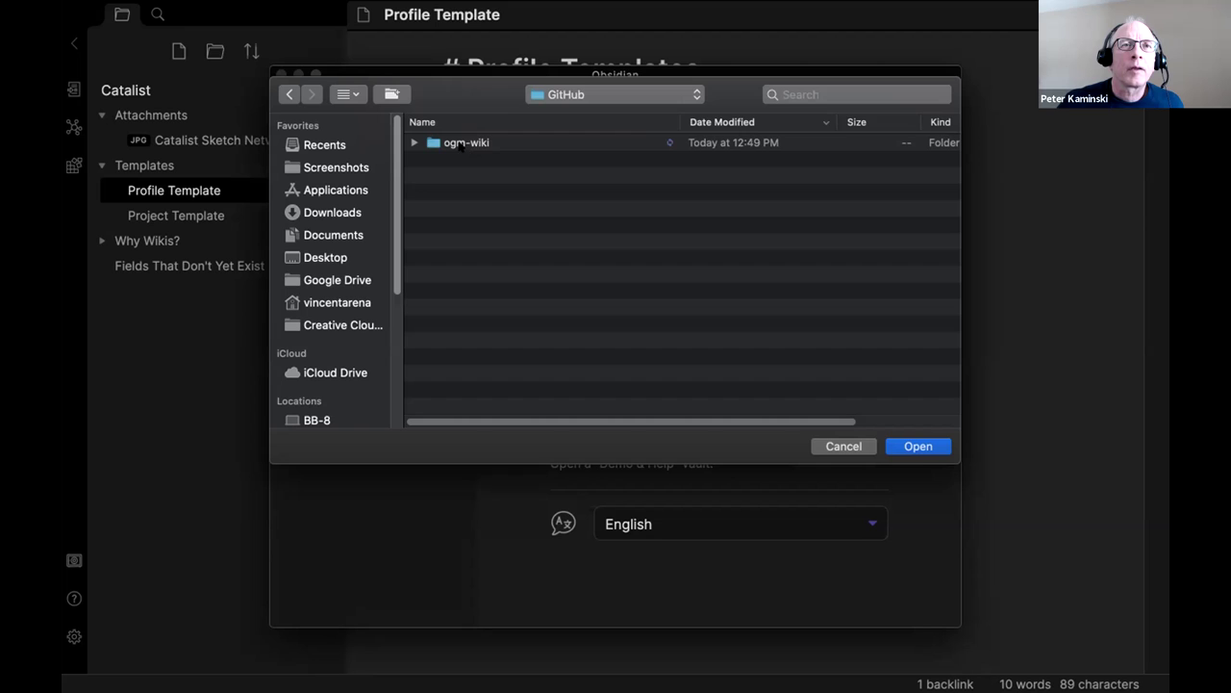
Select the ogm-wiki folder, check its contents, and open it as the vault.
click(460, 146)
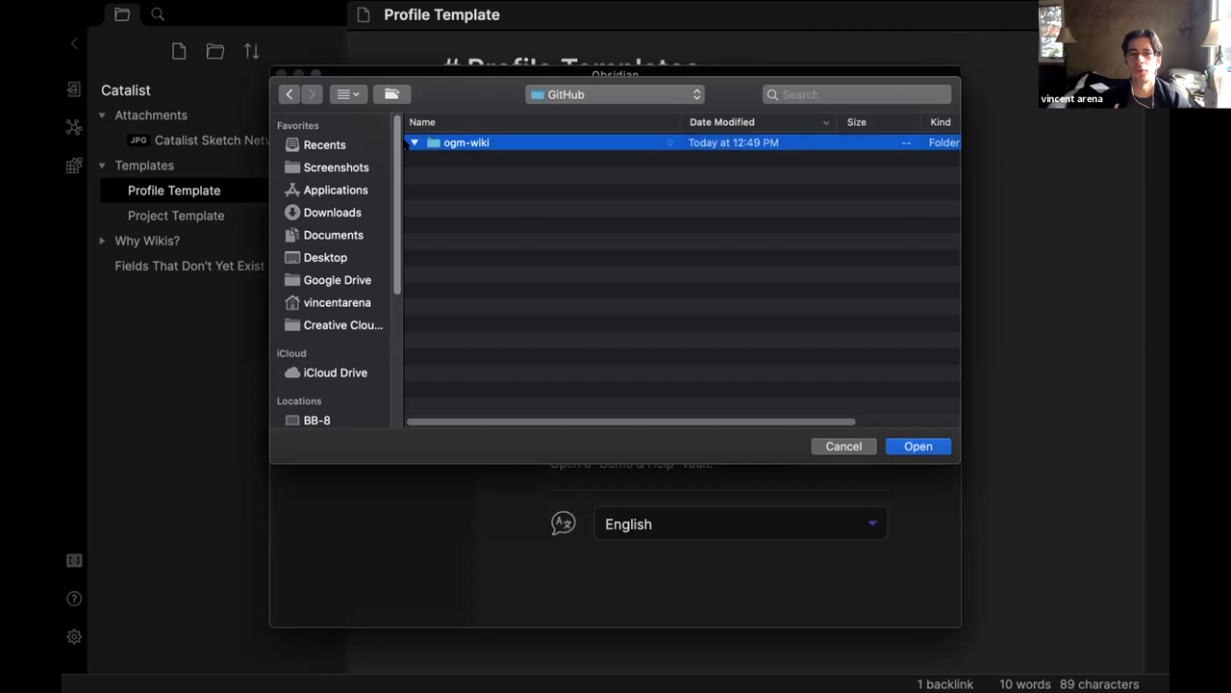
click(414, 143)
click(413, 142)
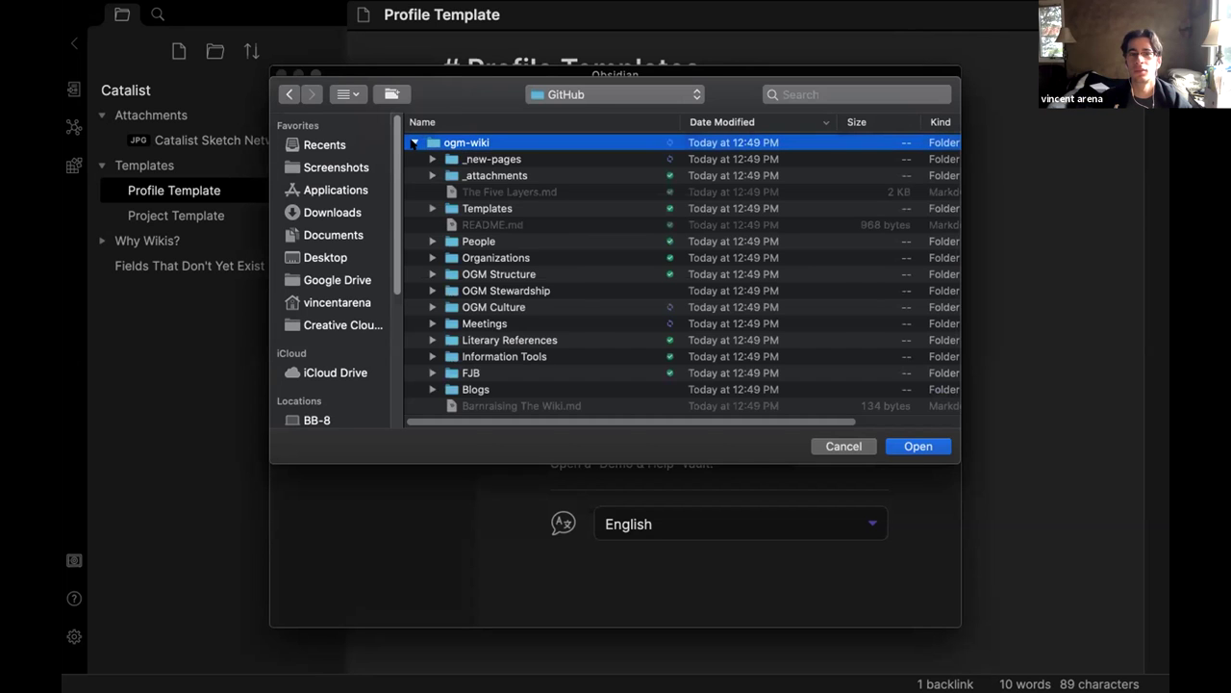
click(414, 142)
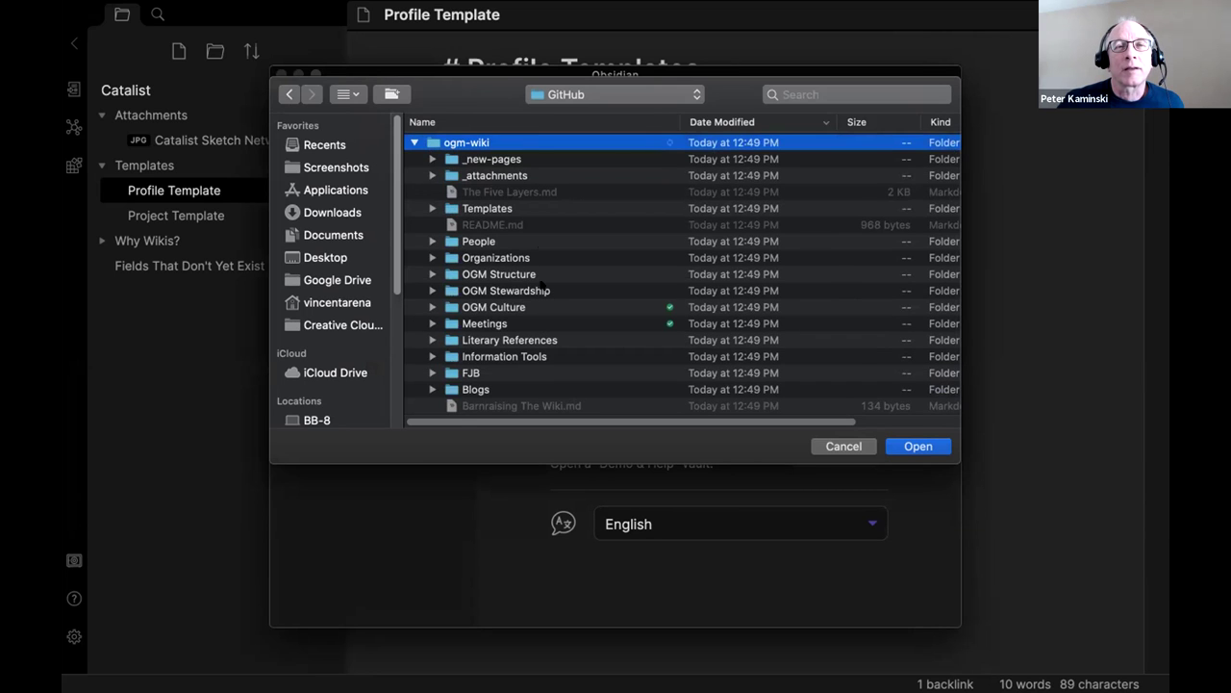
click(413, 142)
click(911, 439)
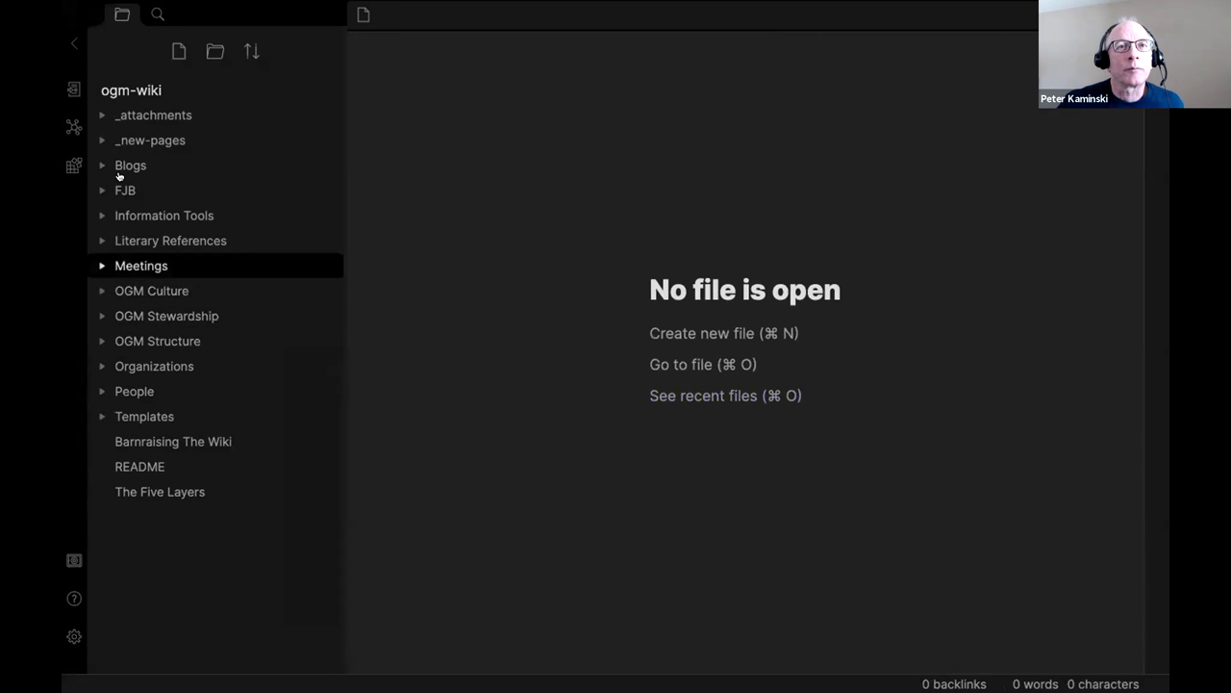
Expand _attachments, _new-pages and Literary References and preview notes like Diamond Sutra.
click(145, 118)
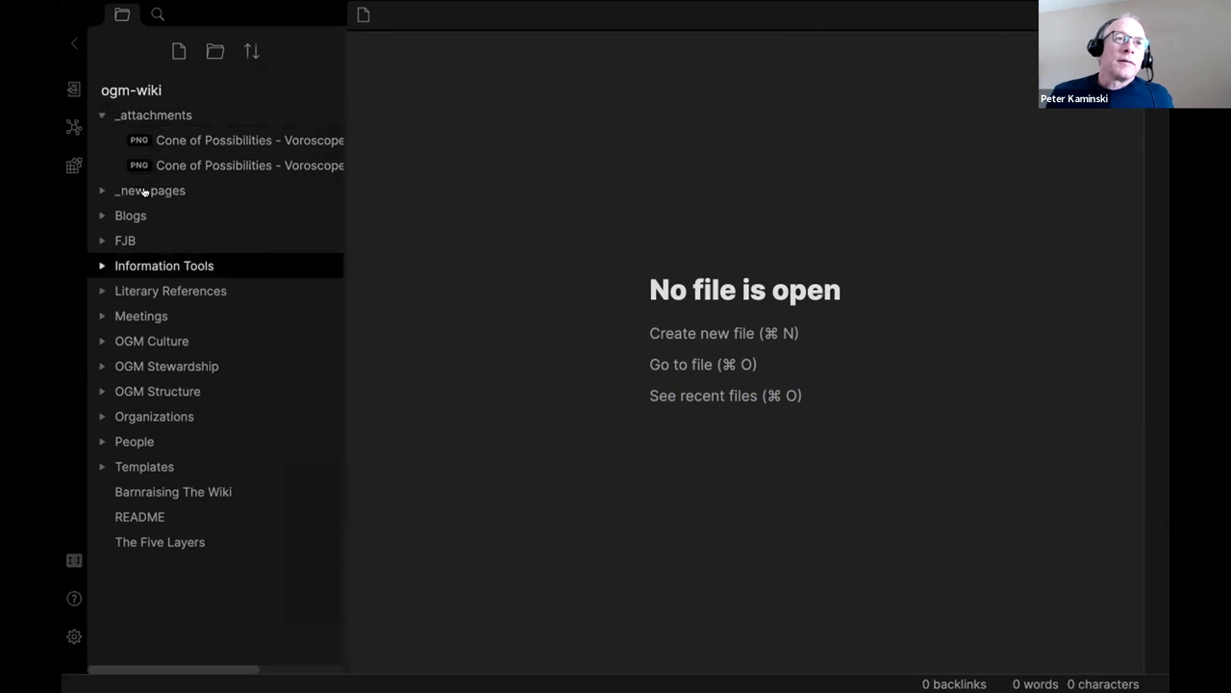
click(146, 189)
click(154, 212)
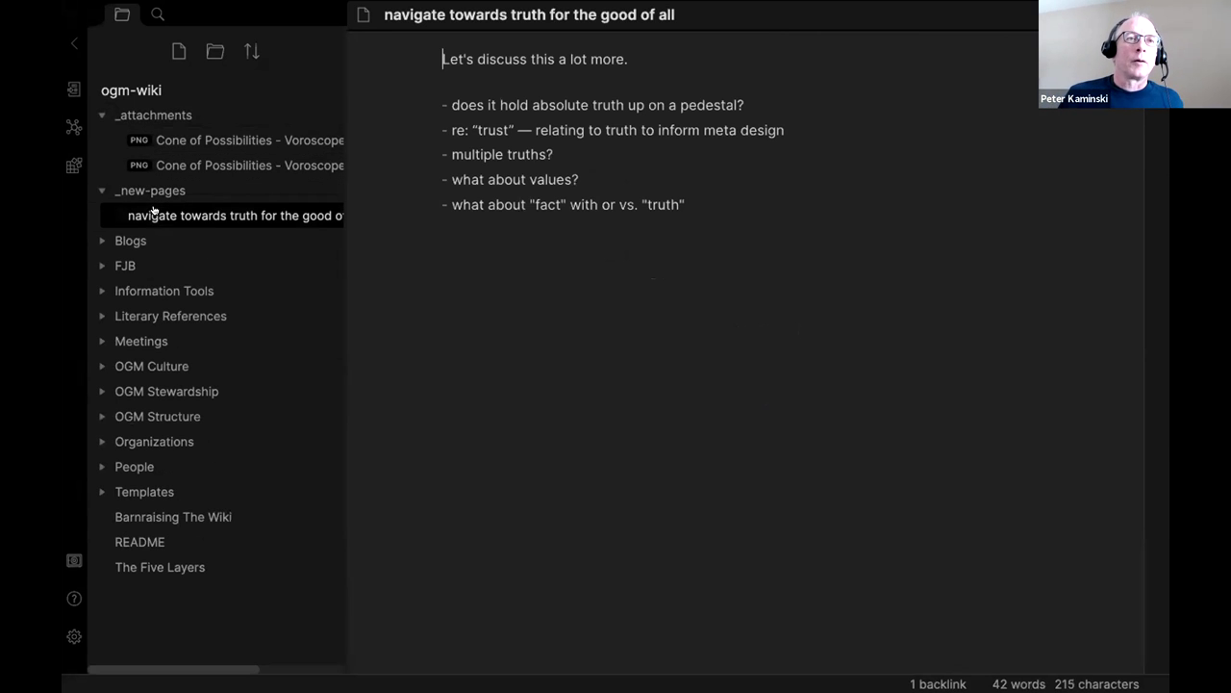
click(156, 318)
click(158, 360)
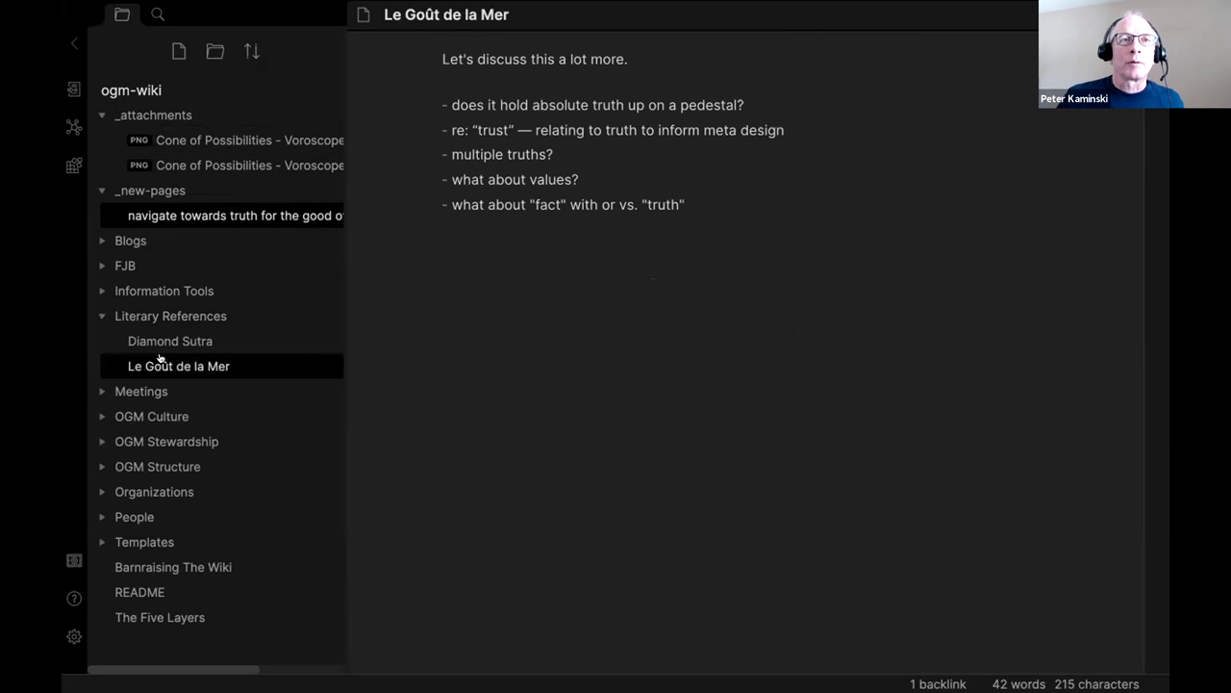
click(158, 339)
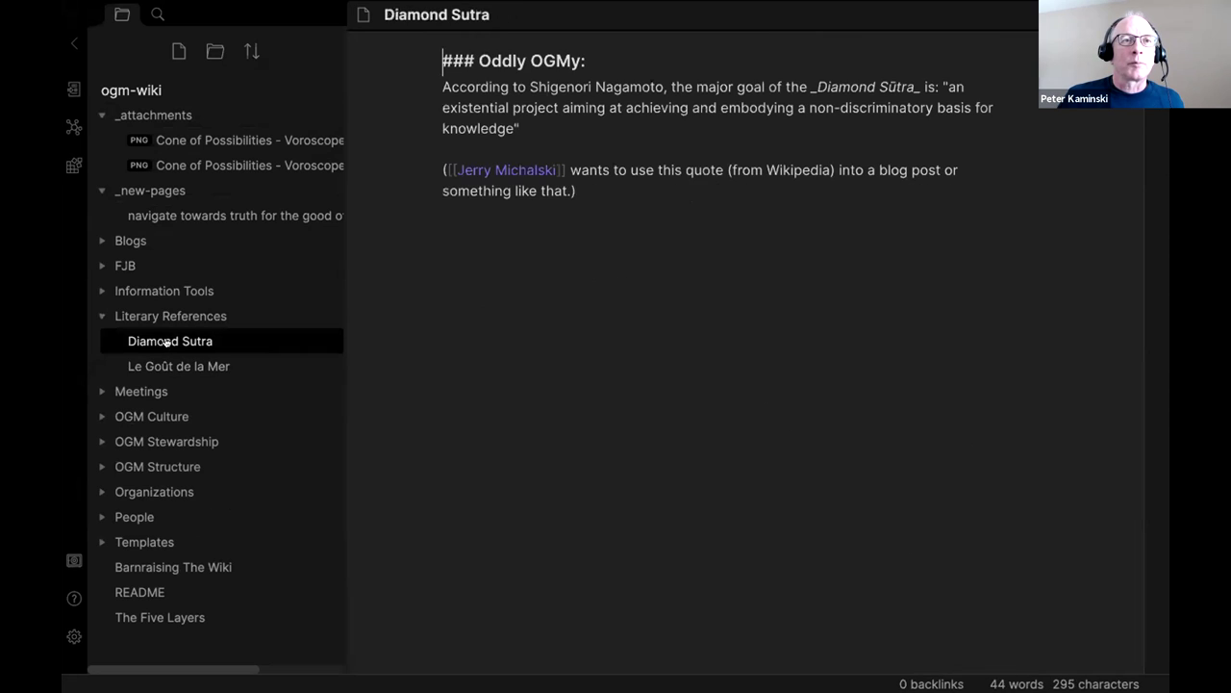
Browse the OGM Culture and OGM Guilds notes, including OGM Values and StoryThreaders Guild.
click(160, 415)
click(171, 450)
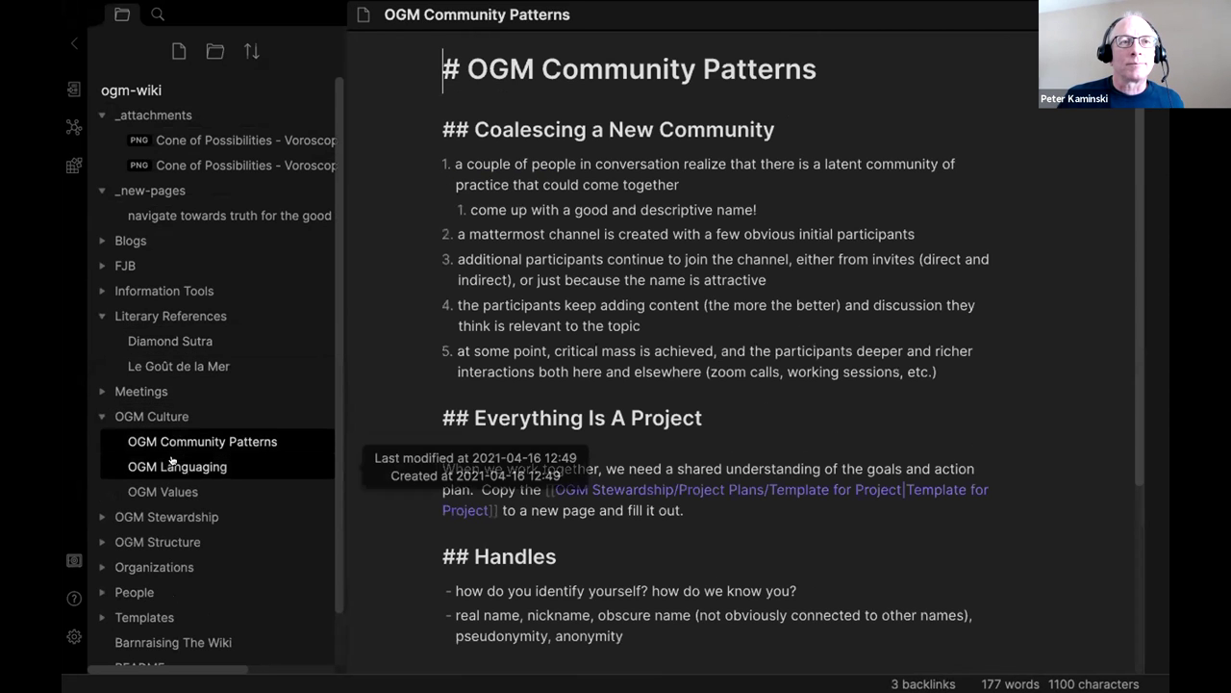
click(144, 468)
click(144, 489)
scroll(163, 385, down, 1)
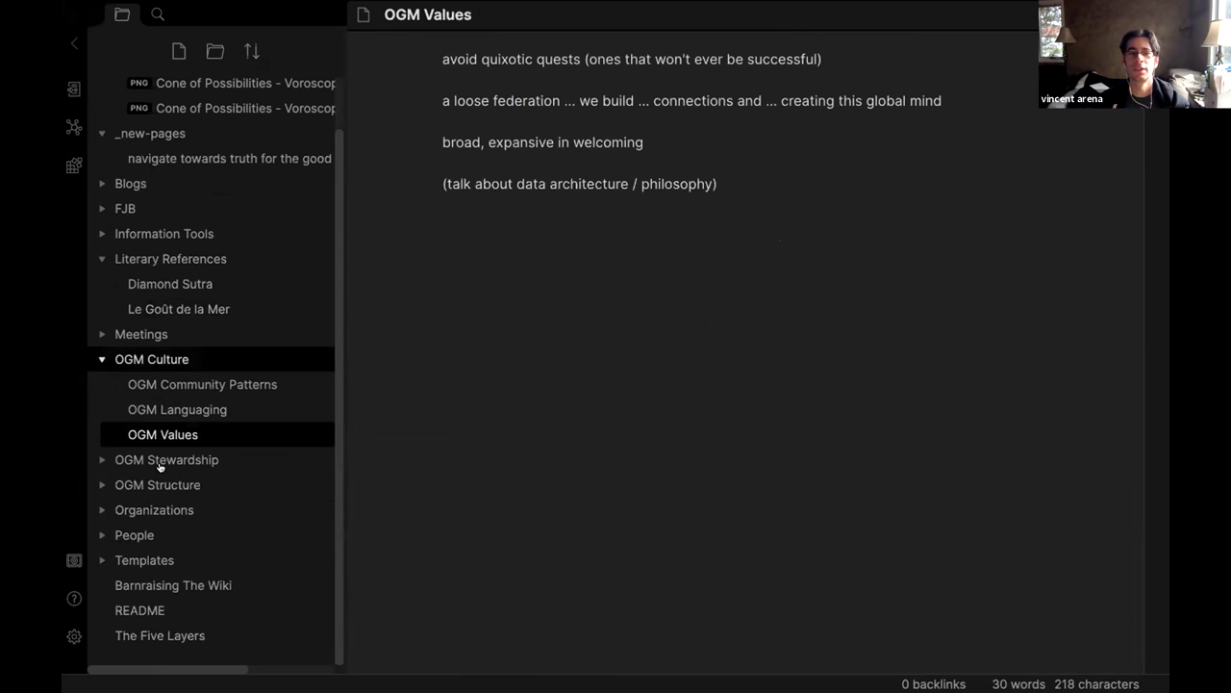
click(104, 485)
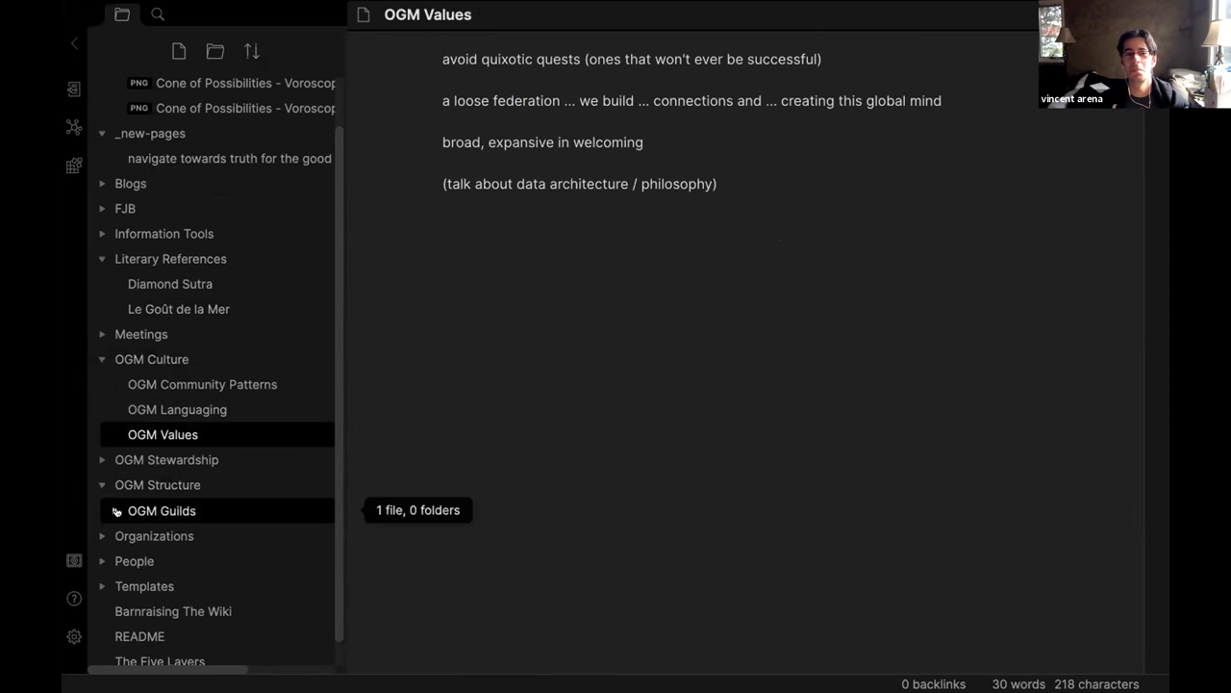
click(130, 511)
click(173, 533)
scroll(127, 551, down, 1)
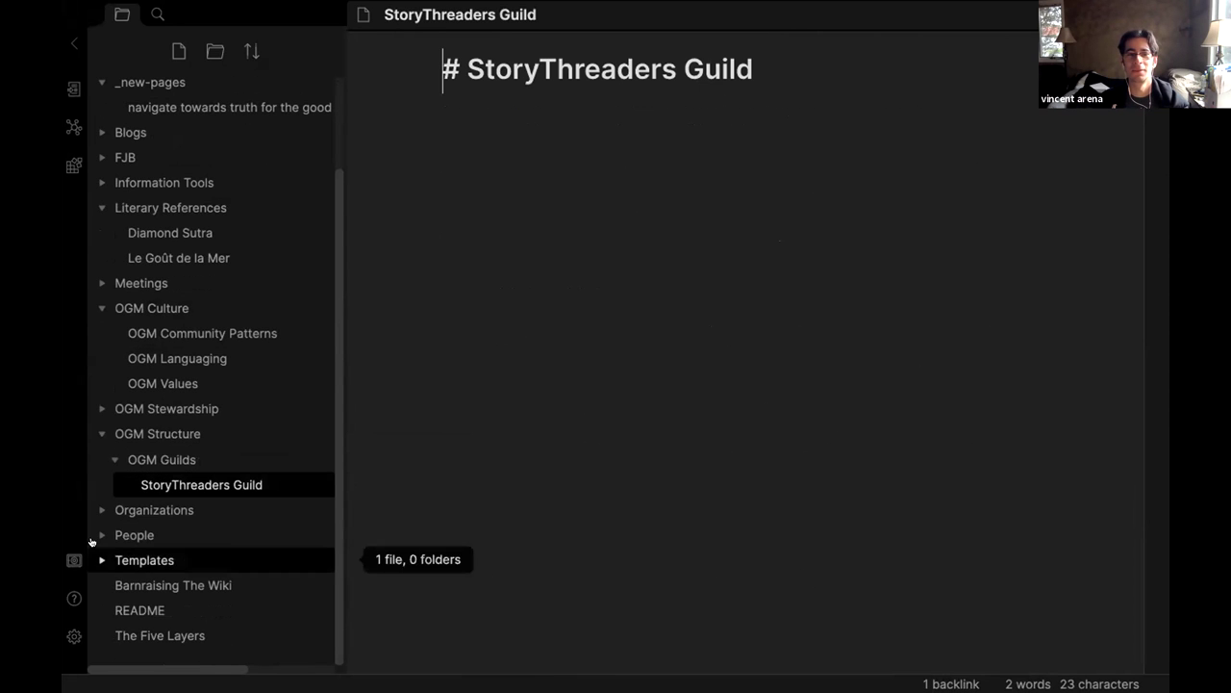
Open the People notes in turn and scroll through a profile's frontmatter and Contact Me section.
click(140, 539)
click(157, 573)
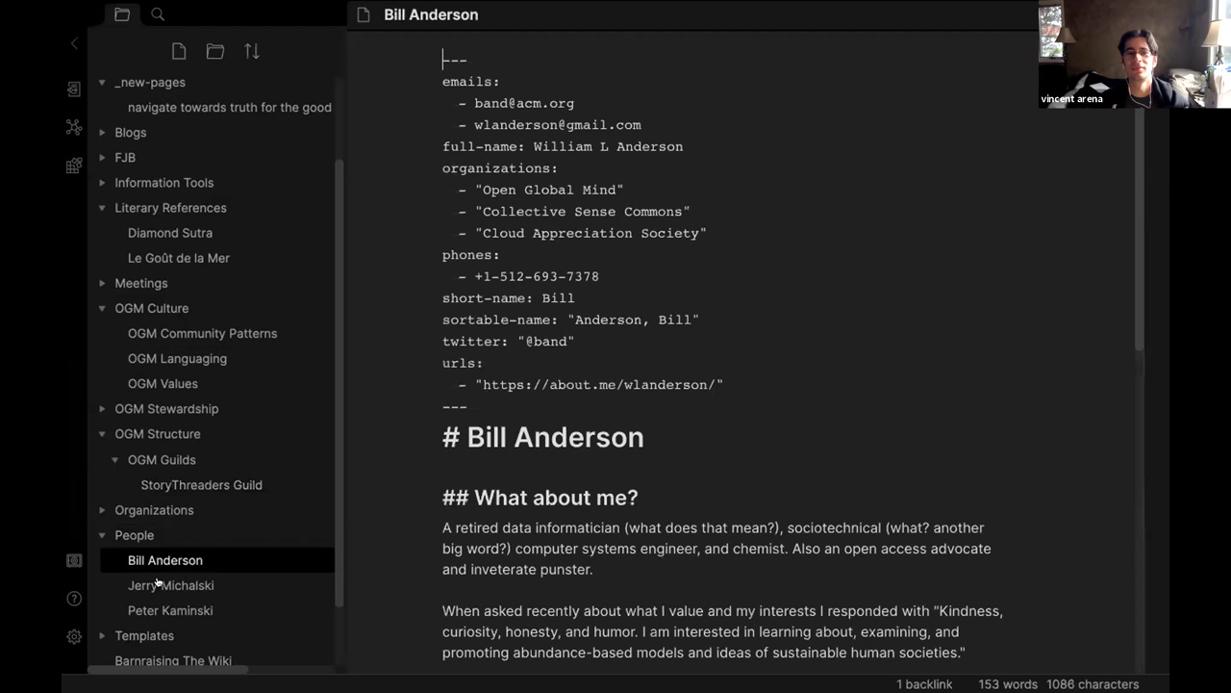
click(160, 589)
click(158, 604)
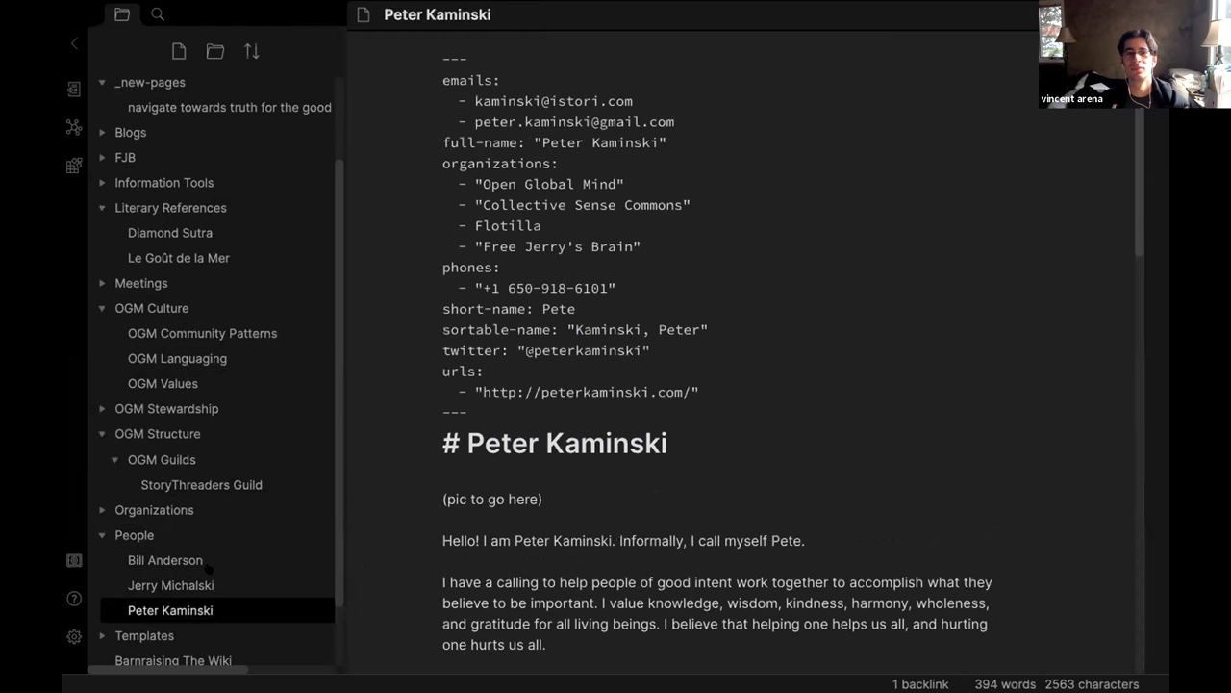
scroll(583, 391, down, 10)
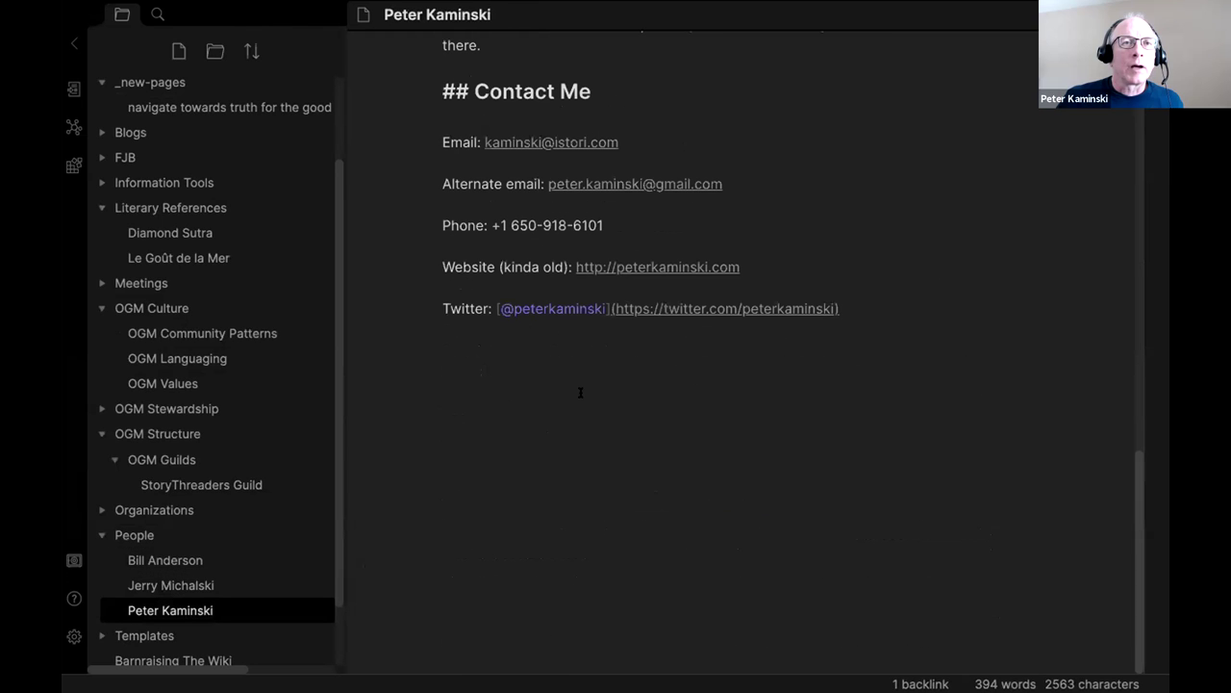
scroll(583, 391, up, 10)
scroll(117, 566, down, 2)
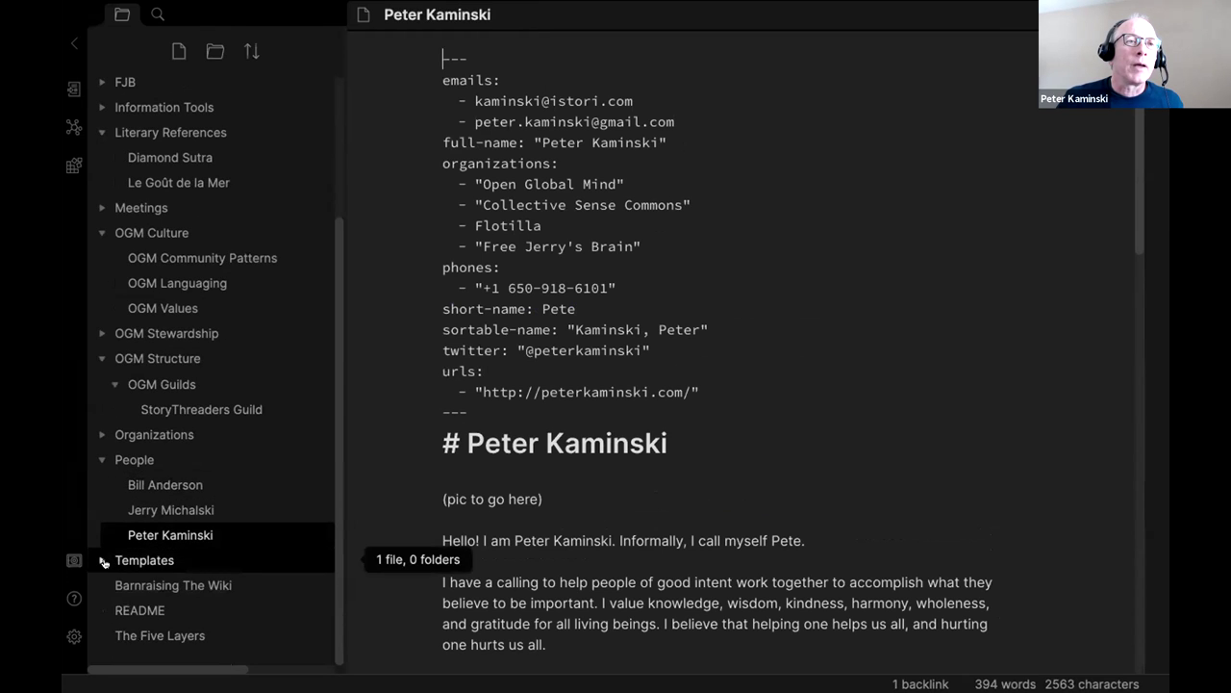
right_click(133, 459)
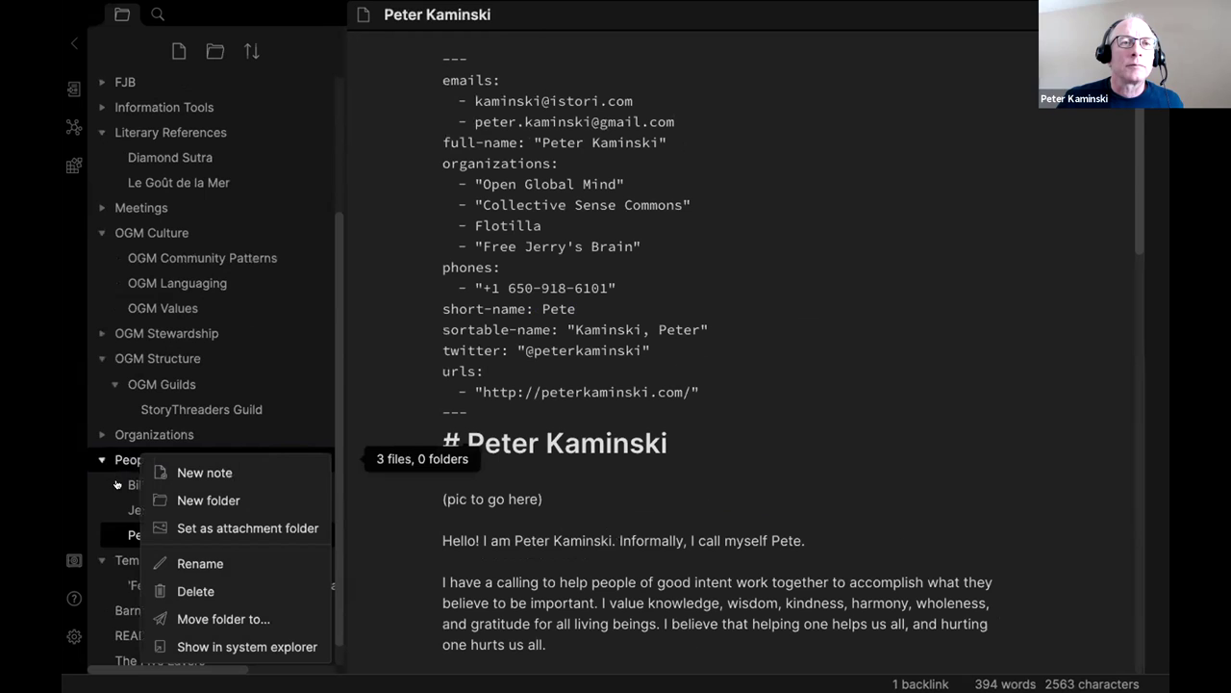
Compare the People profile notes, then duplicate the first one with Make a copy.
click(135, 484)
click(152, 520)
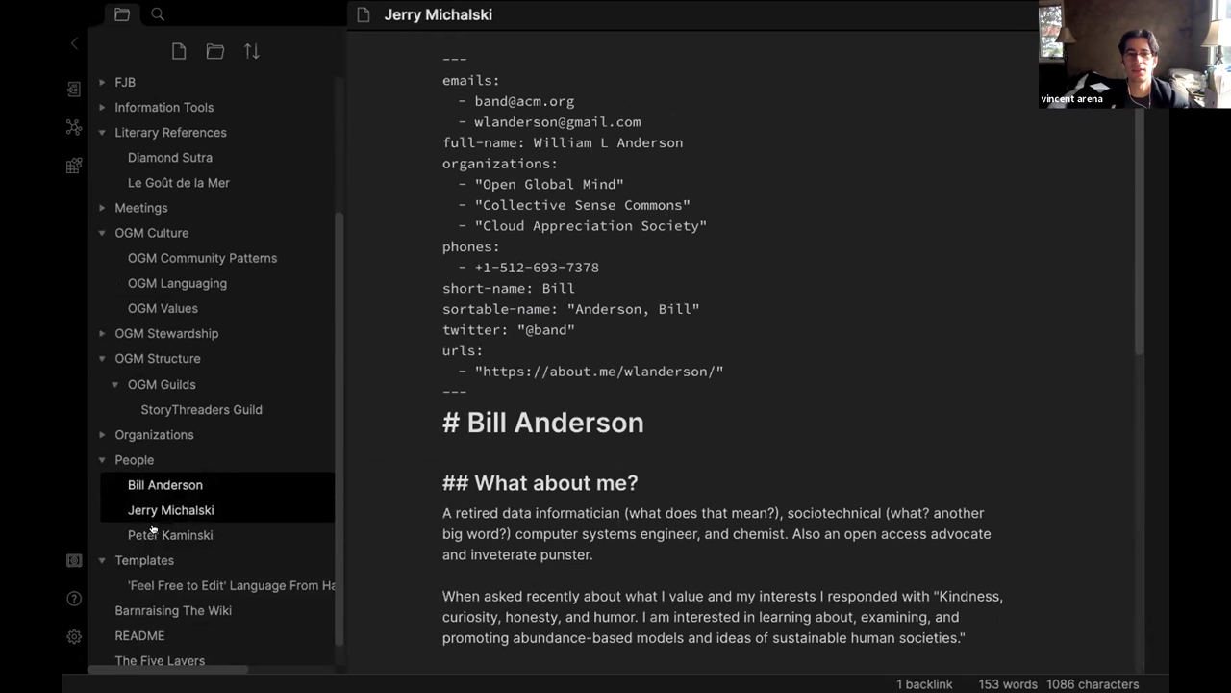
click(152, 534)
scroll(568, 411, down, 10)
scroll(568, 411, up, 10)
click(172, 510)
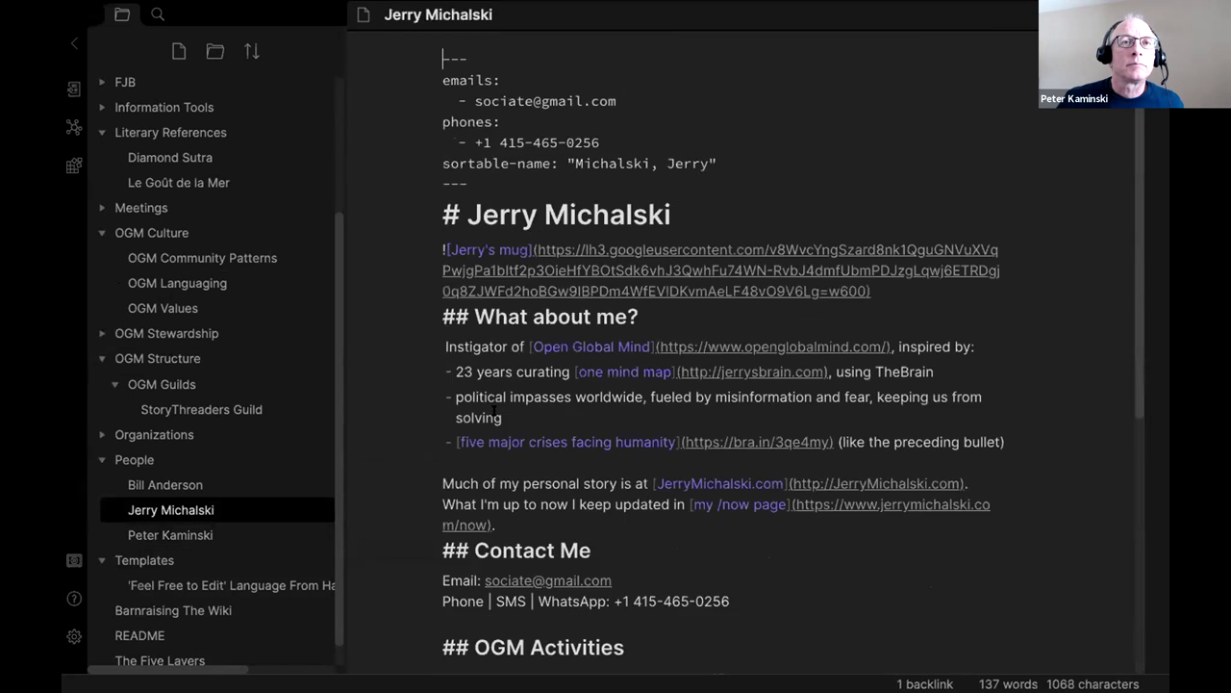
scroll(184, 525, up, 1)
click(165, 532)
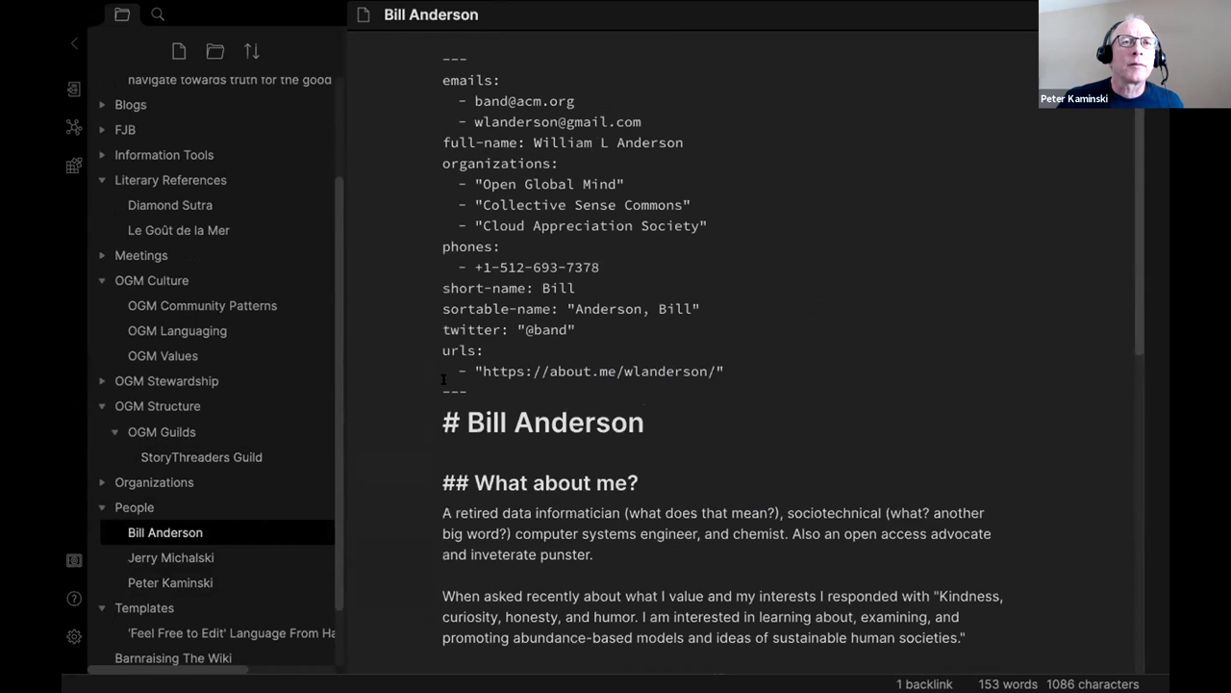
right_click(144, 583)
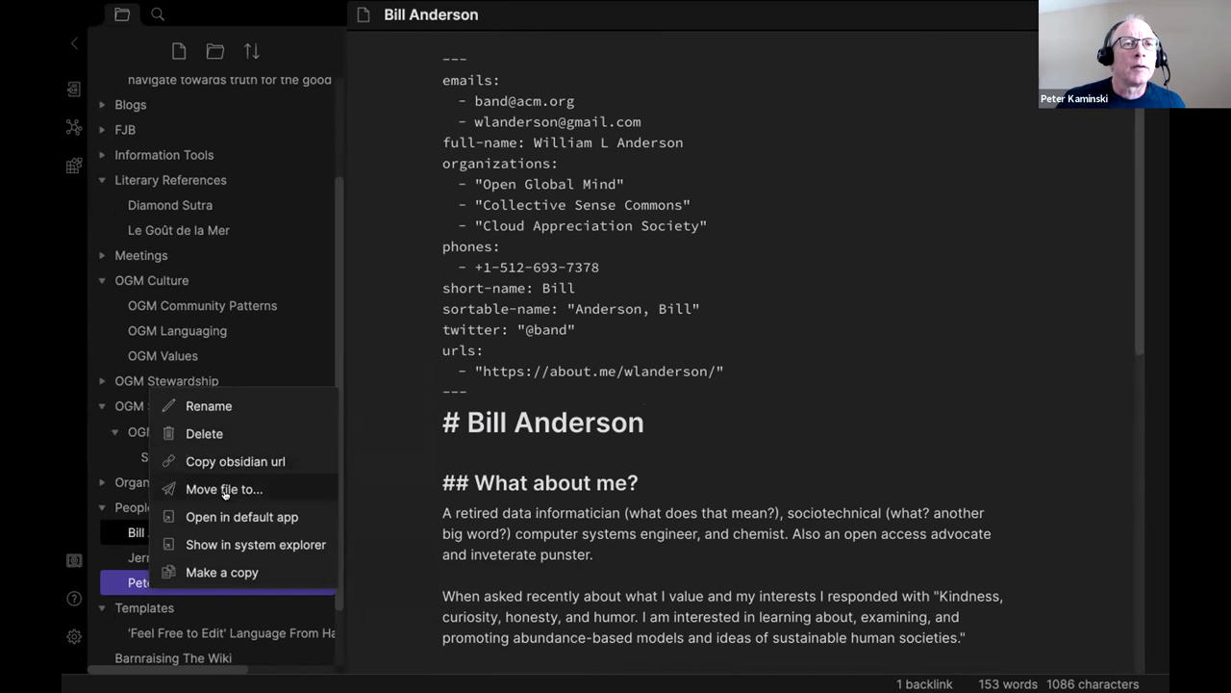
click(214, 573)
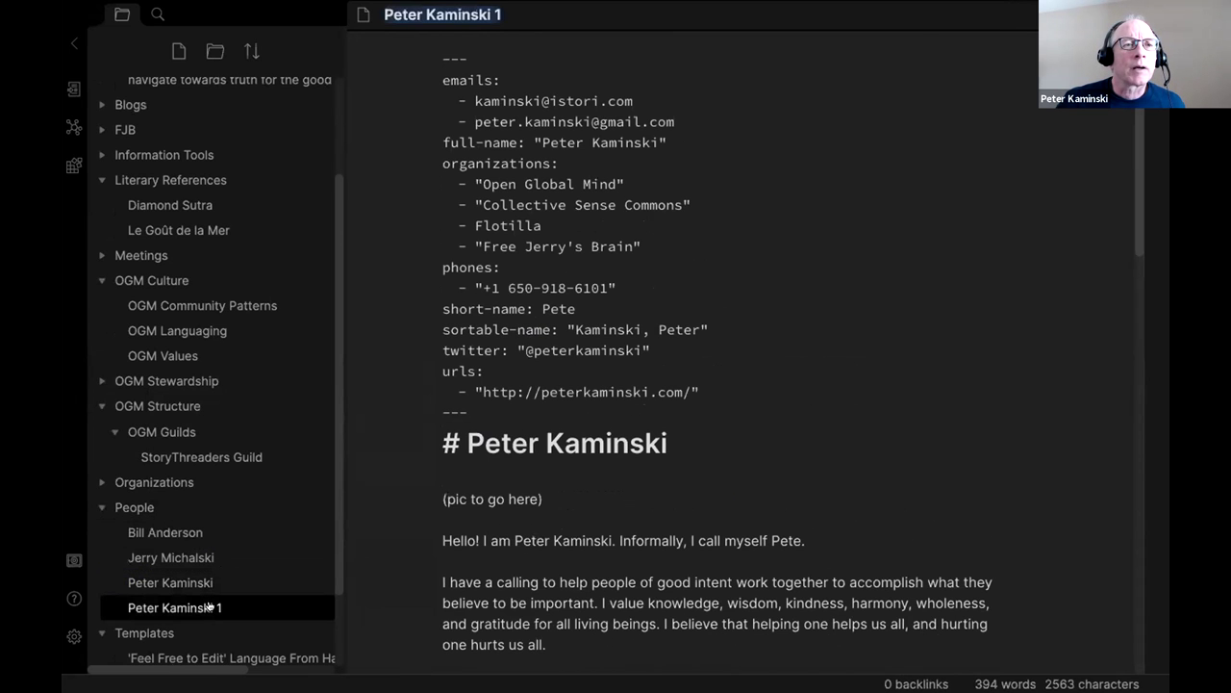
Rename the copied note and its H1 heading to the new member's full name.
click(429, 15)
key(shift+End)
key(ctrl+a)
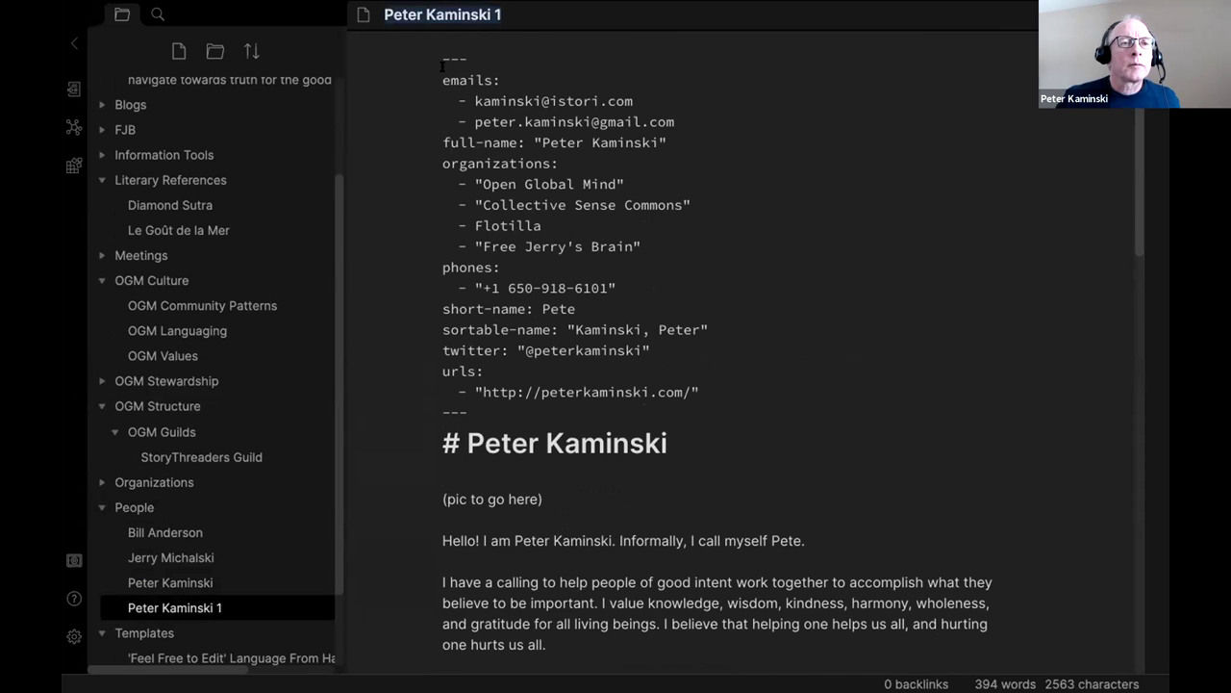
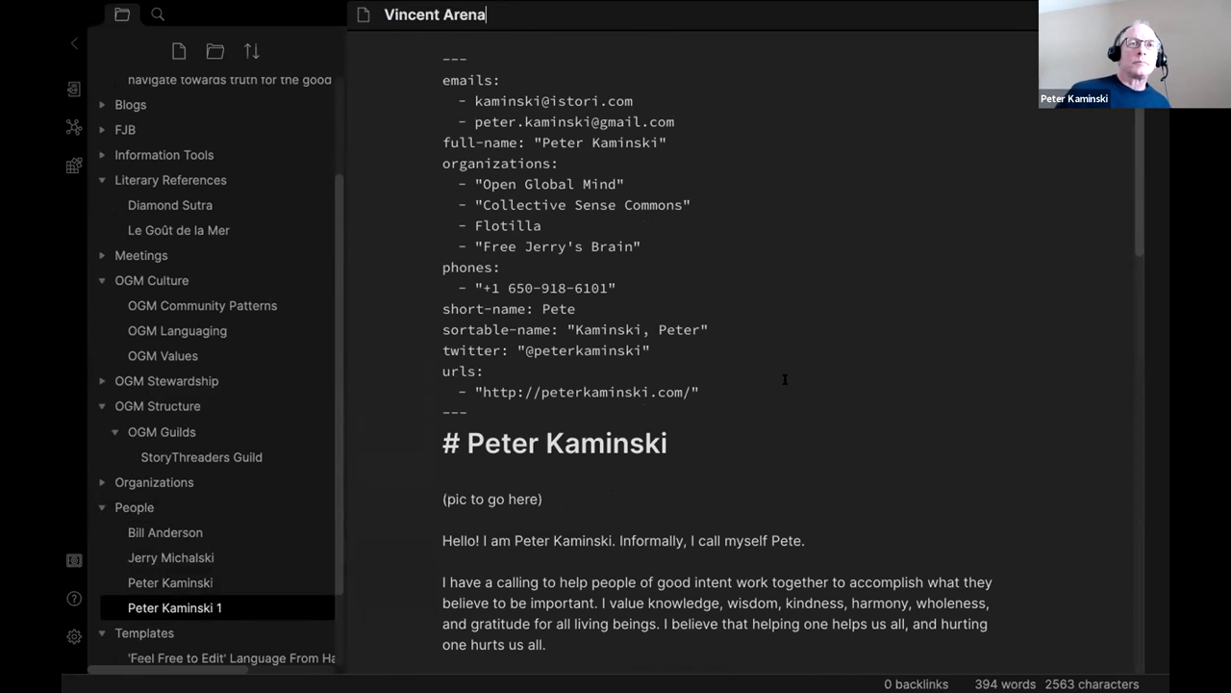
key(Return)
key(shift+End)
Replace the old name in the Hello greeting line with the new member's first and last name.
scroll(818, 429, down, 1)
drag(513, 525, 609, 524)
key(BackSpace)
drag(723, 525, 754, 525)
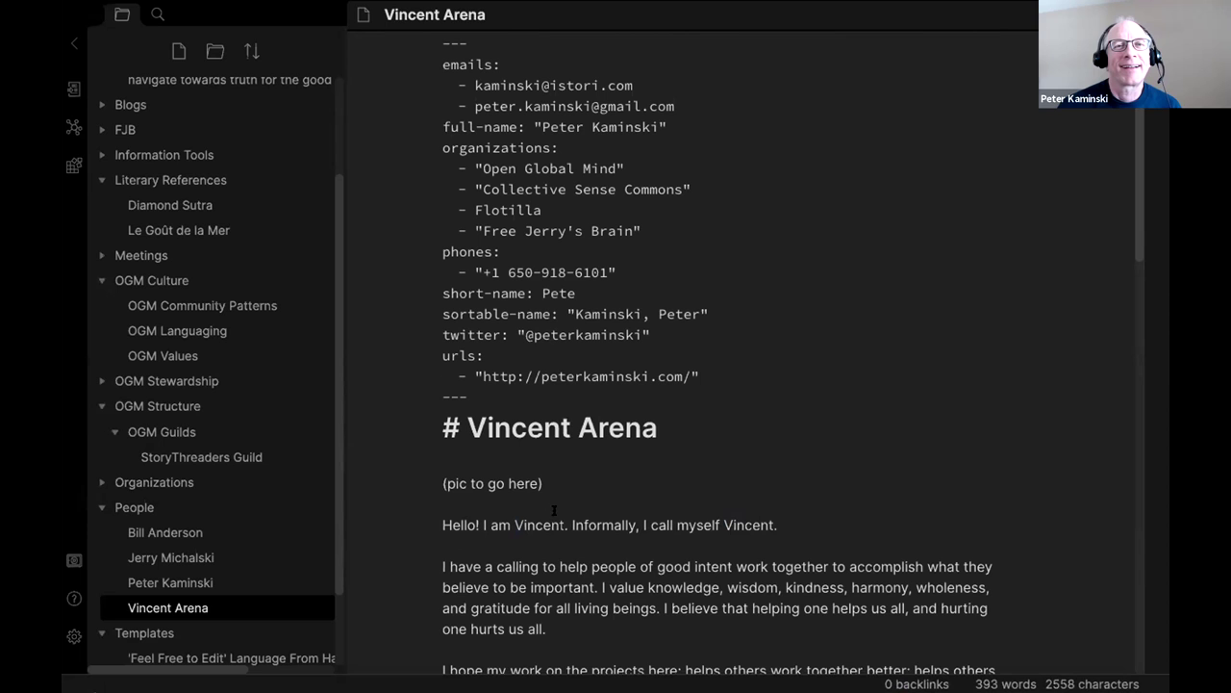
click(566, 523)
scroll(655, 433, down, 2)
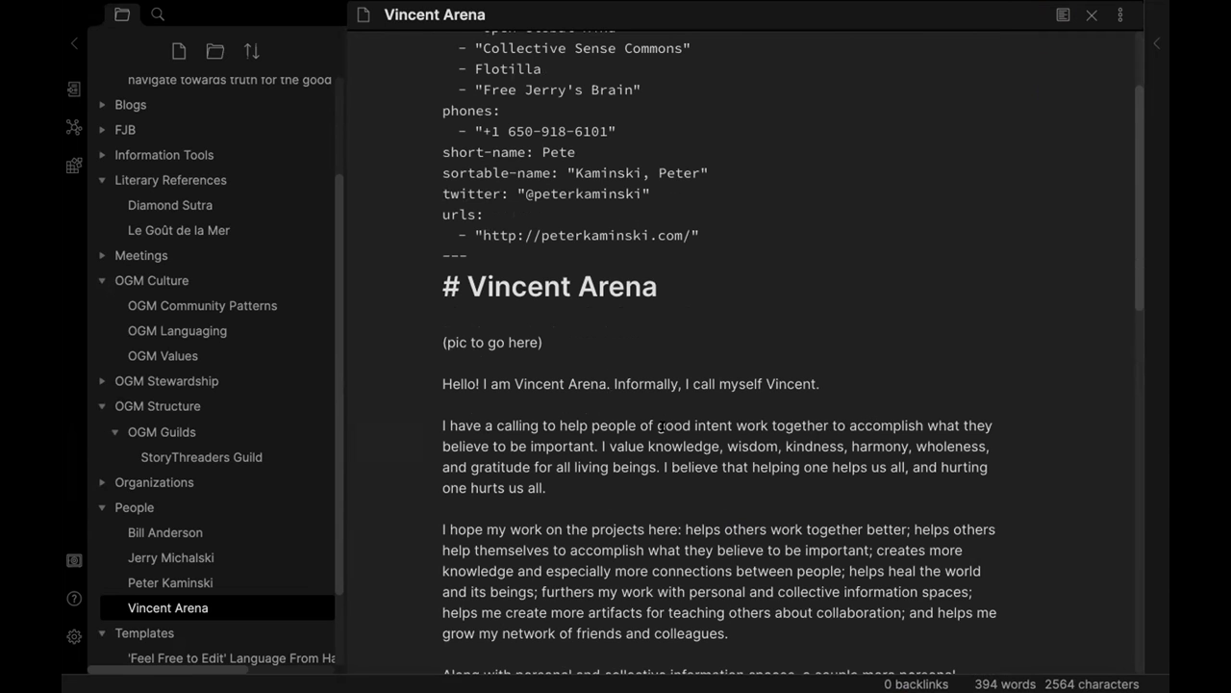
scroll(662, 427, down, 2)
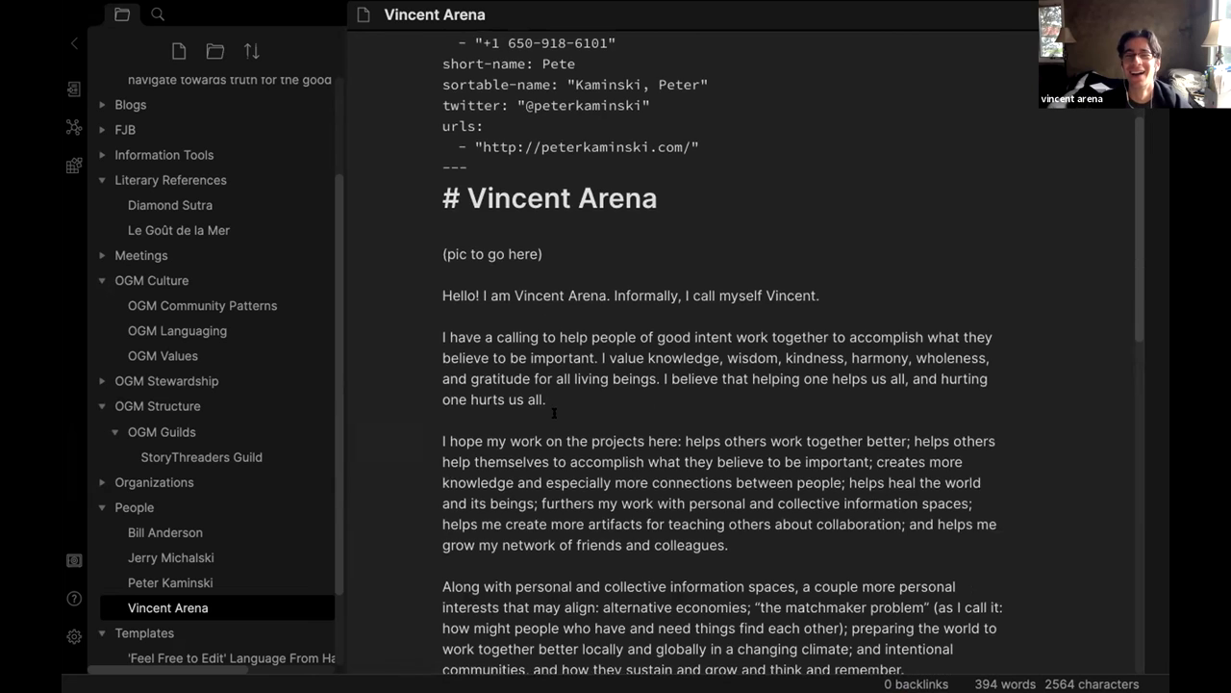
scroll(555, 413, down, 3)
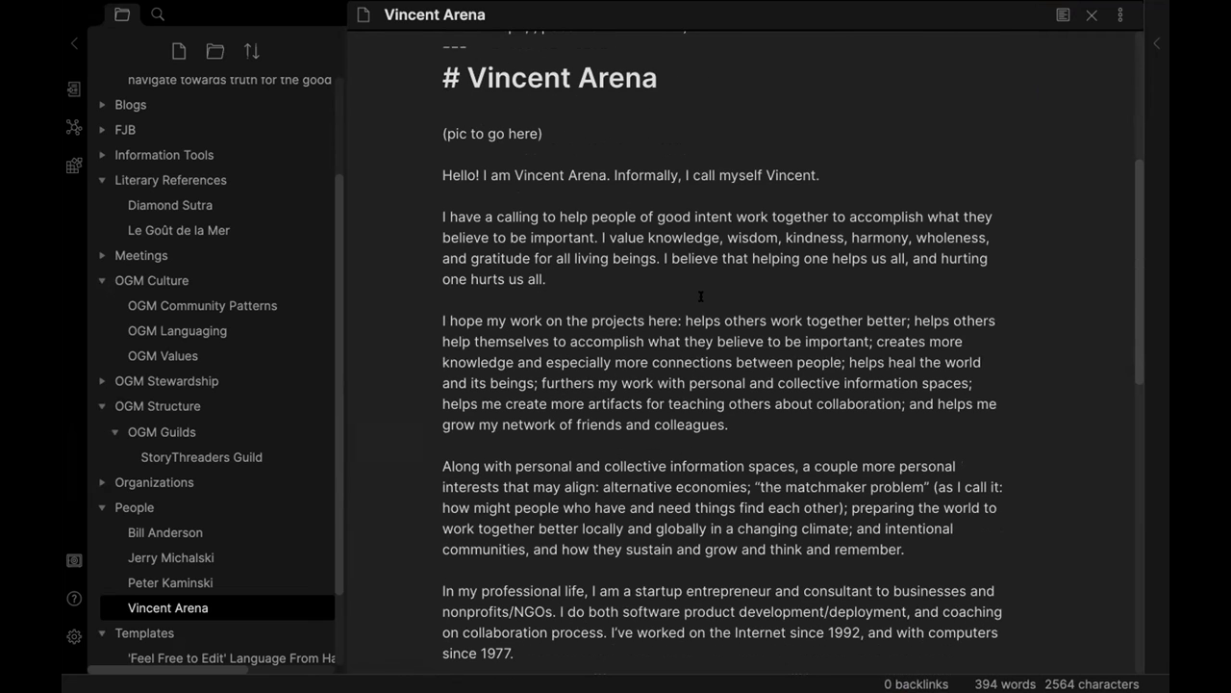
scroll(703, 303, down, 4)
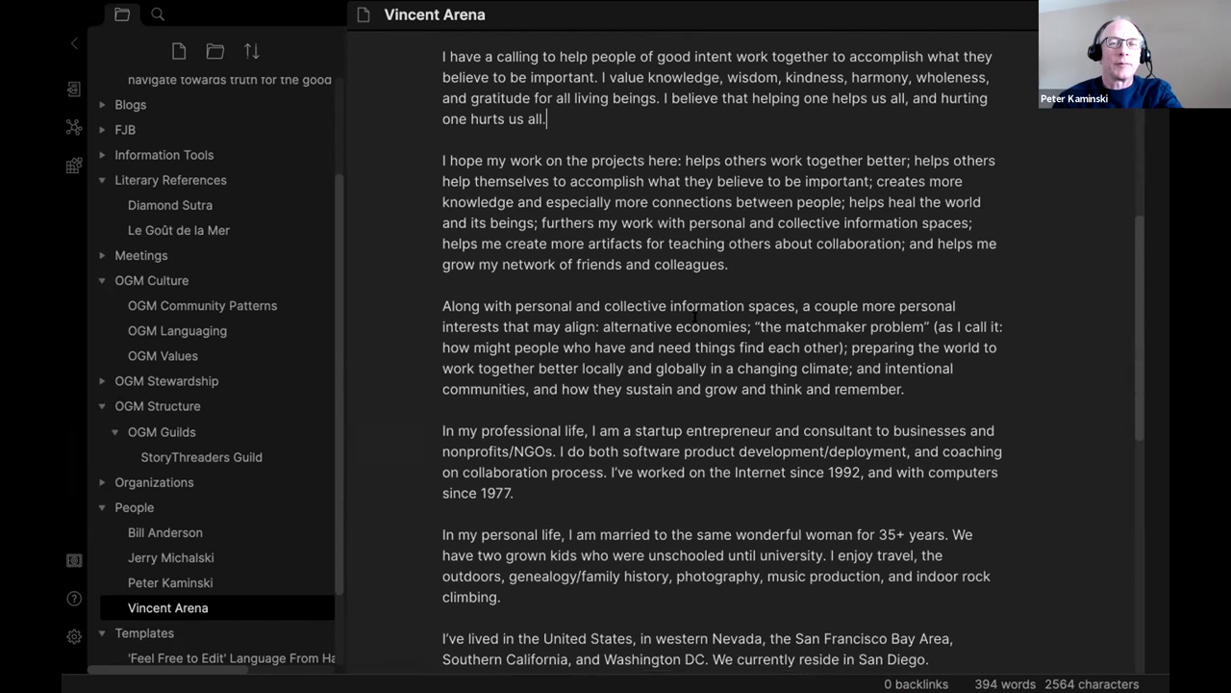
scroll(608, 335, down, 3)
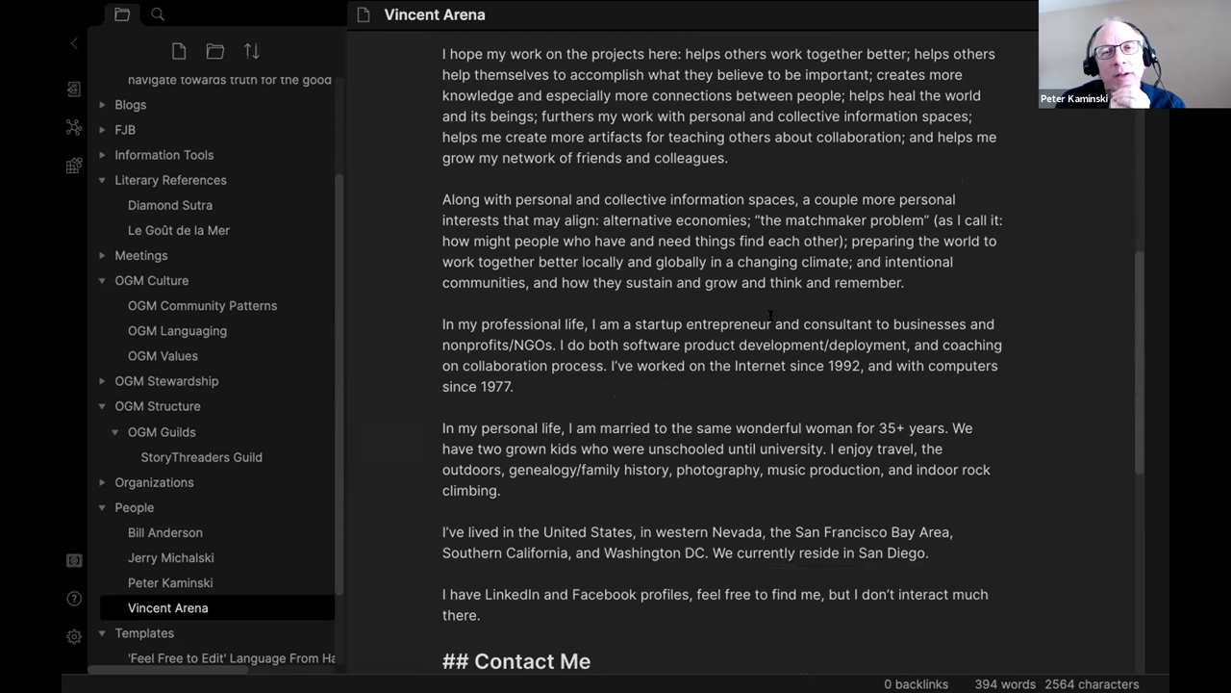
drag(803, 318, 861, 317)
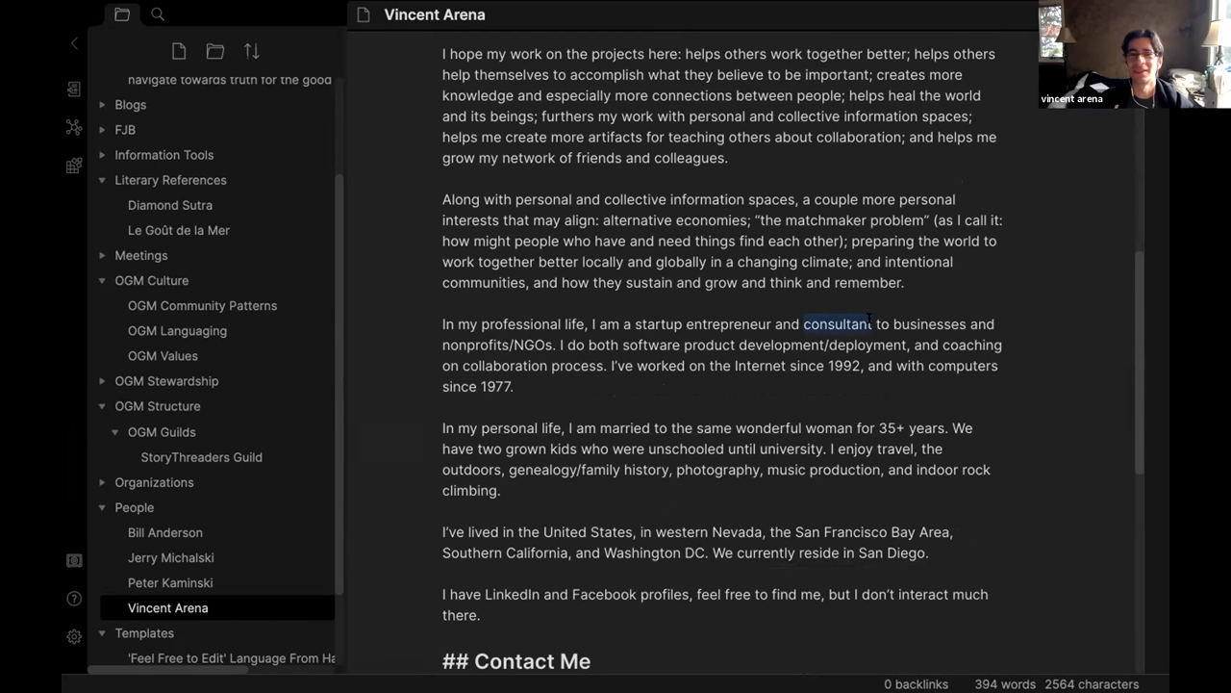
drag(869, 319, 574, 344)
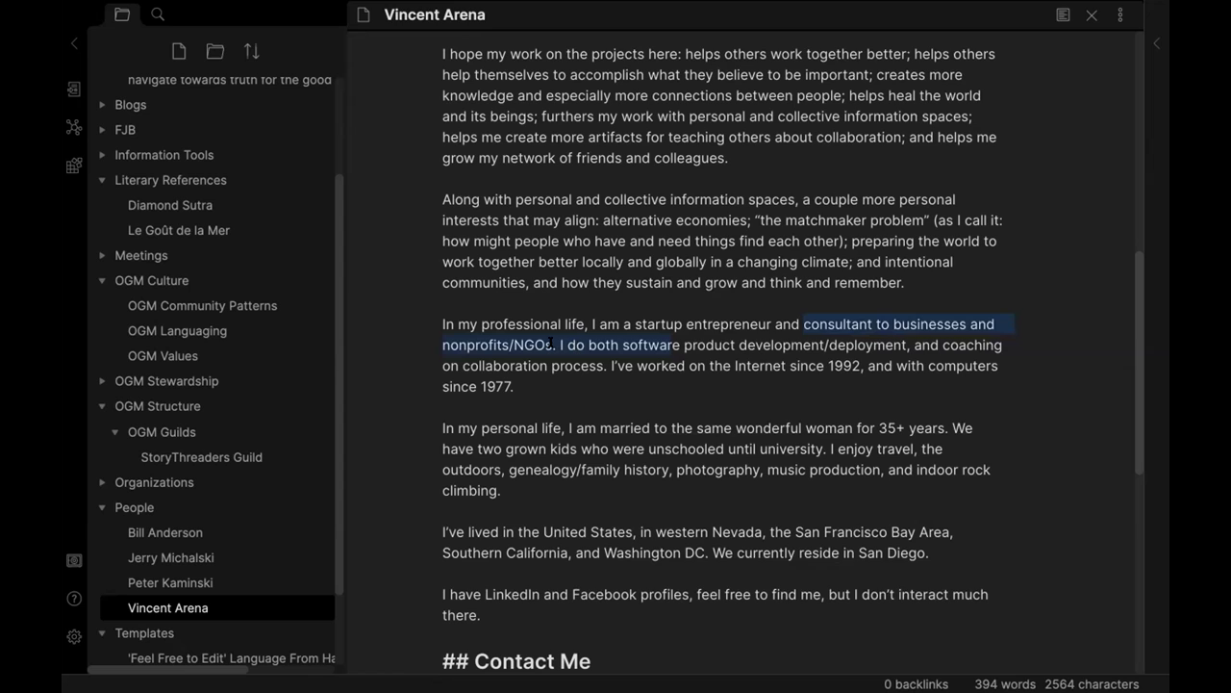
click(552, 345)
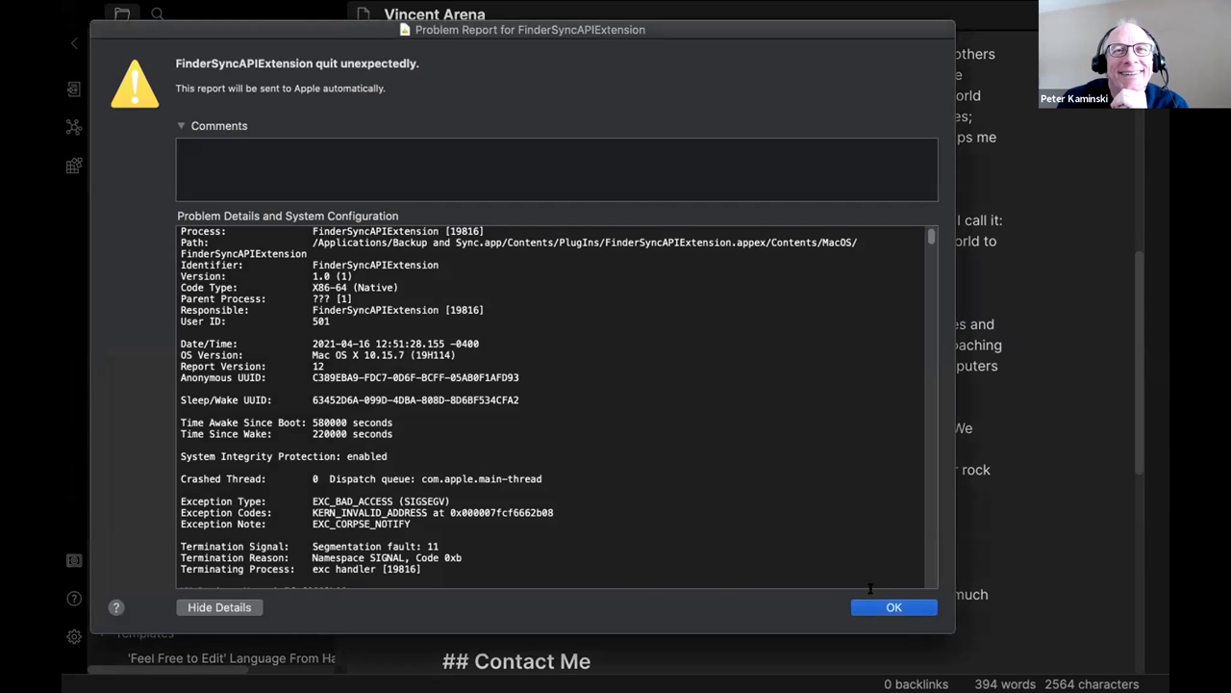
In the professional paragraph, change 'software' to 'no-code', 'coaching' to 'thinking', and the year to 2017.
click(874, 604)
drag(681, 346, 624, 346)
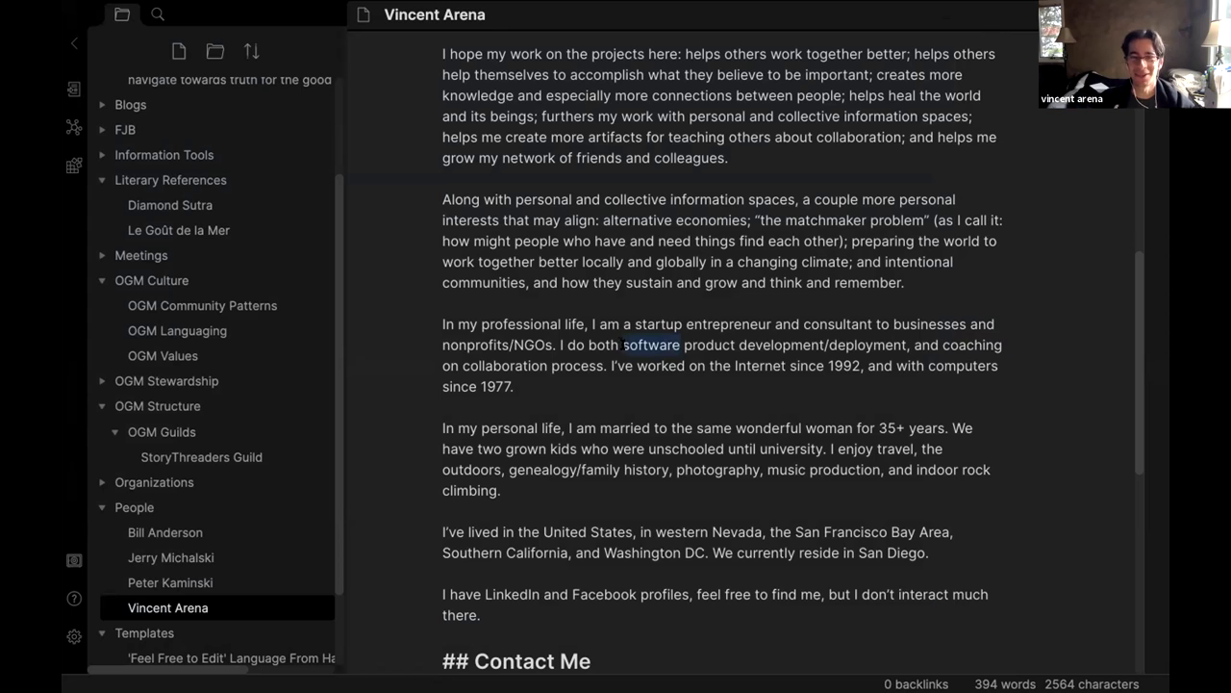
text(no-code)
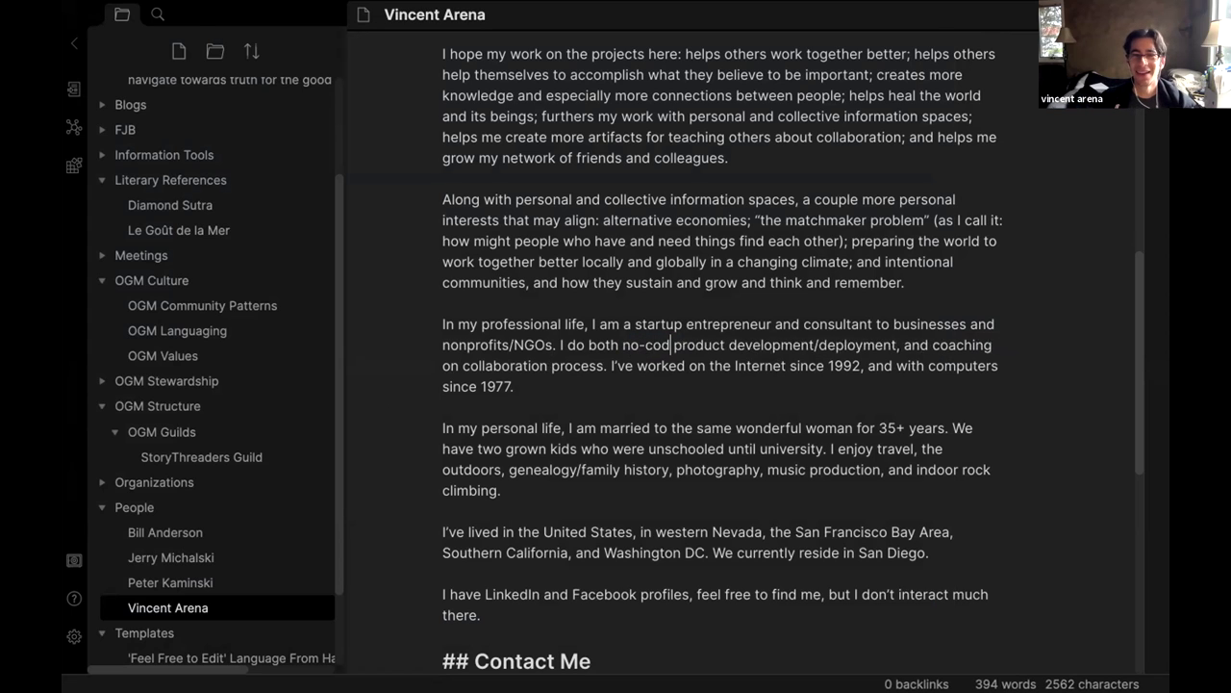
drag(940, 342, 1007, 336)
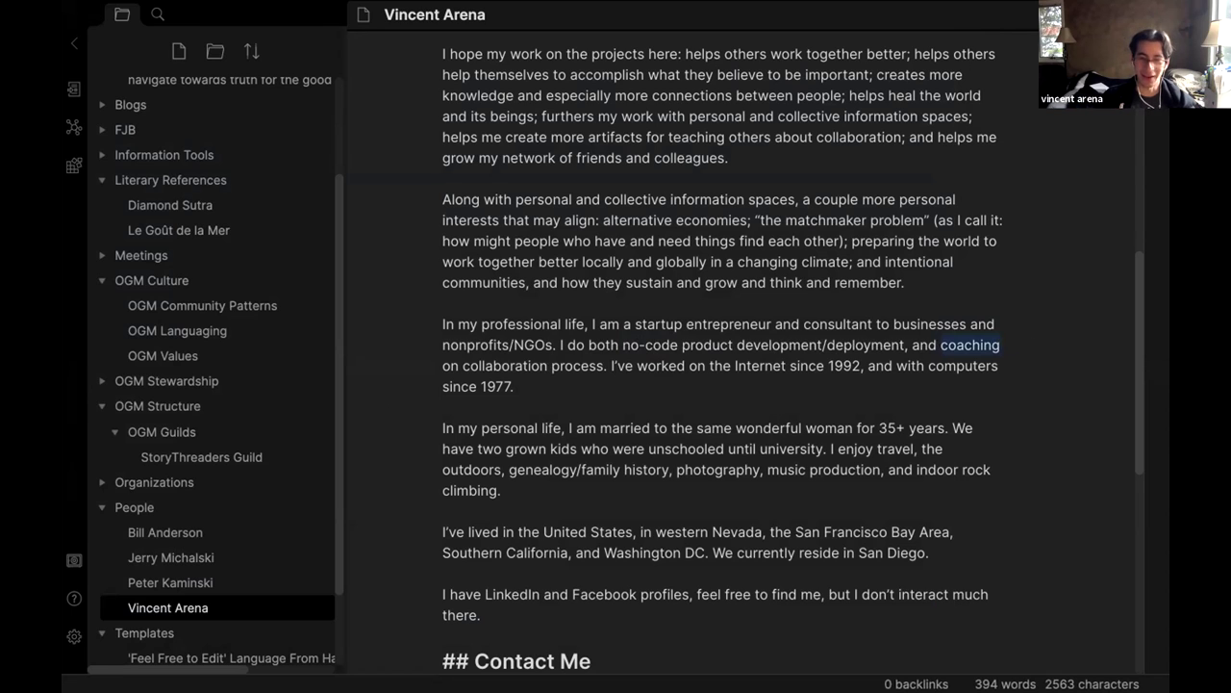
text(thinking)
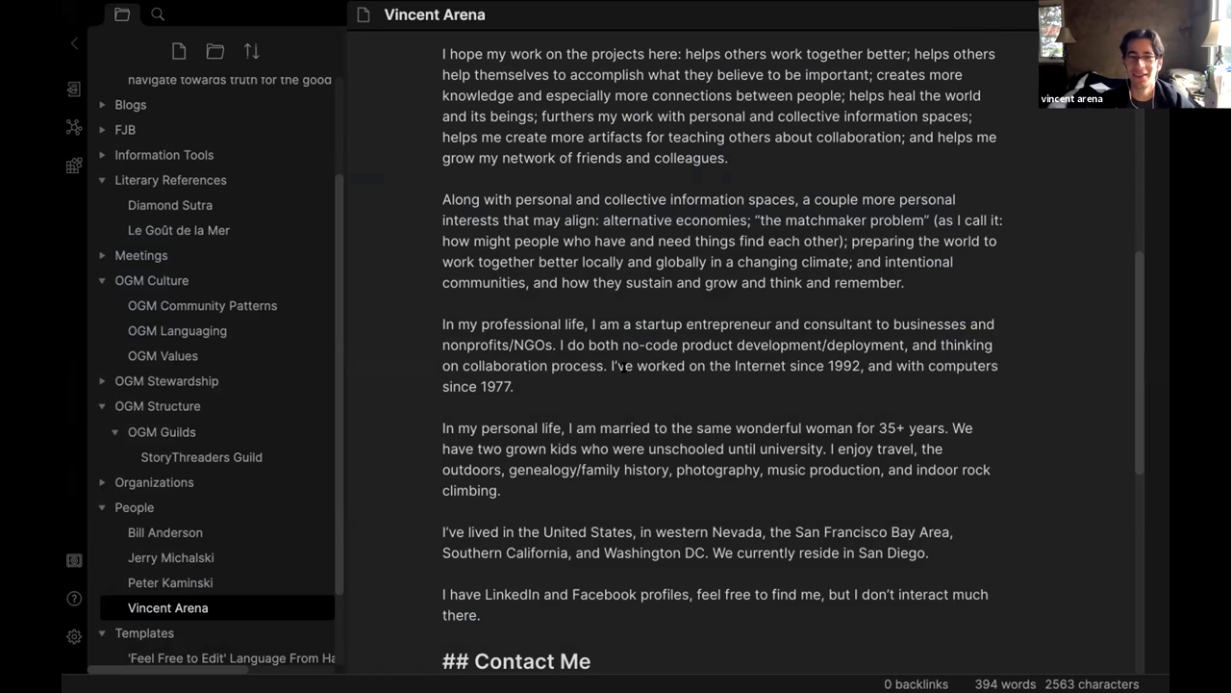
key(Down)
key(Down)
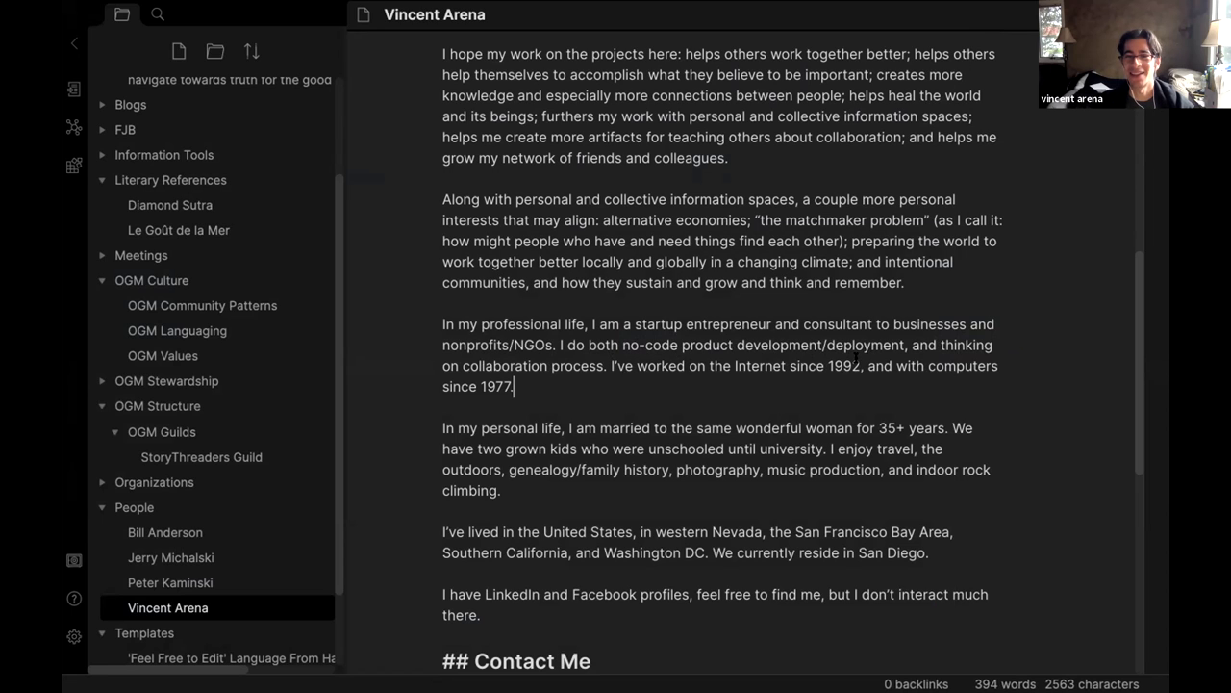
drag(862, 365, 833, 365)
key(BackSpace)
key(BackSpace)
text(2017)
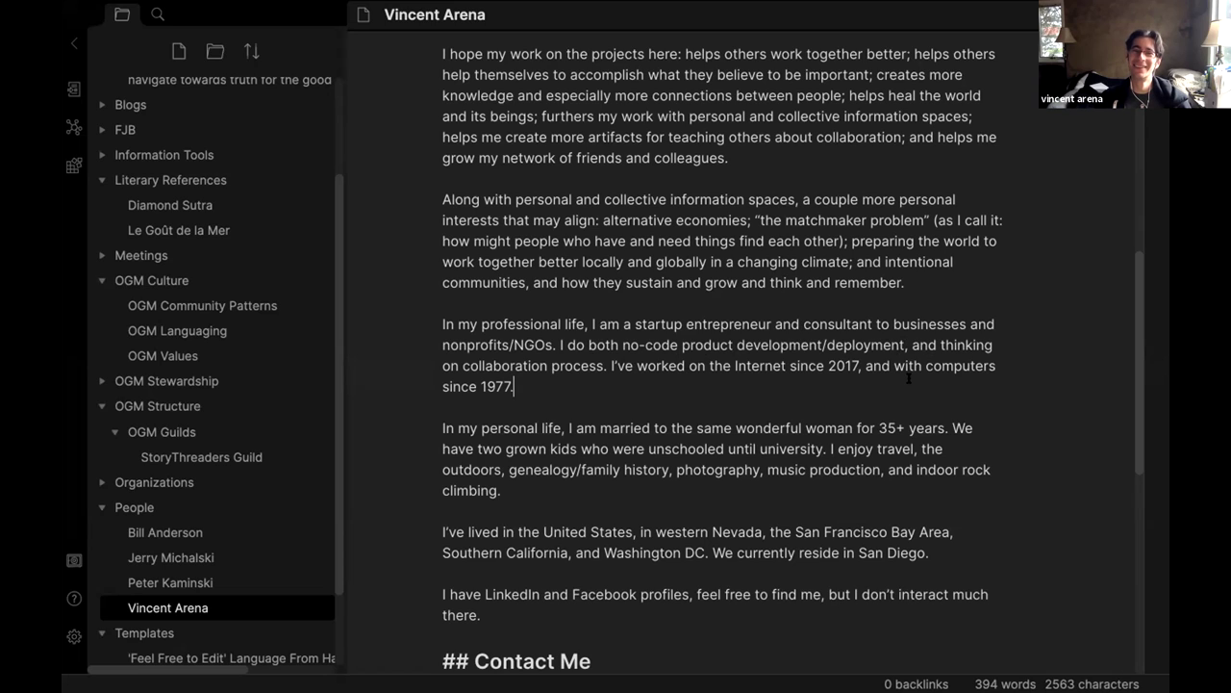
Reword the tools sentence to 'since 2013' using 'moleskin notebooks and mind maps'.
shift+click(495, 386)
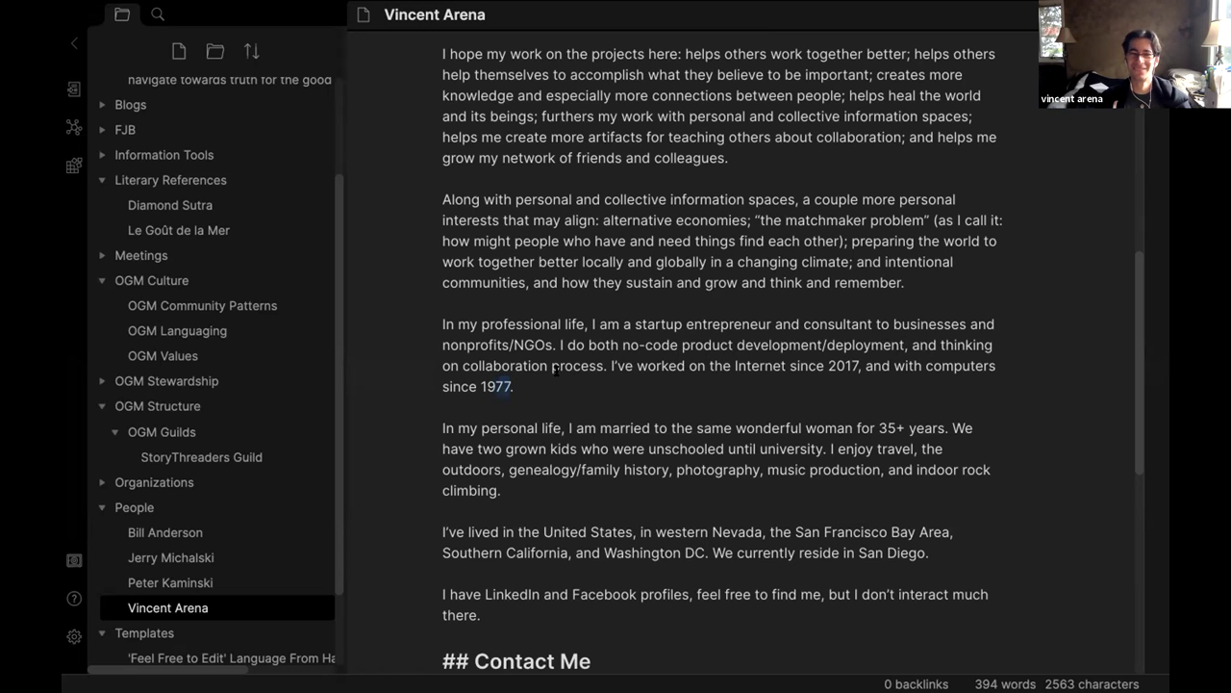
shift+click(875, 367)
click(894, 366)
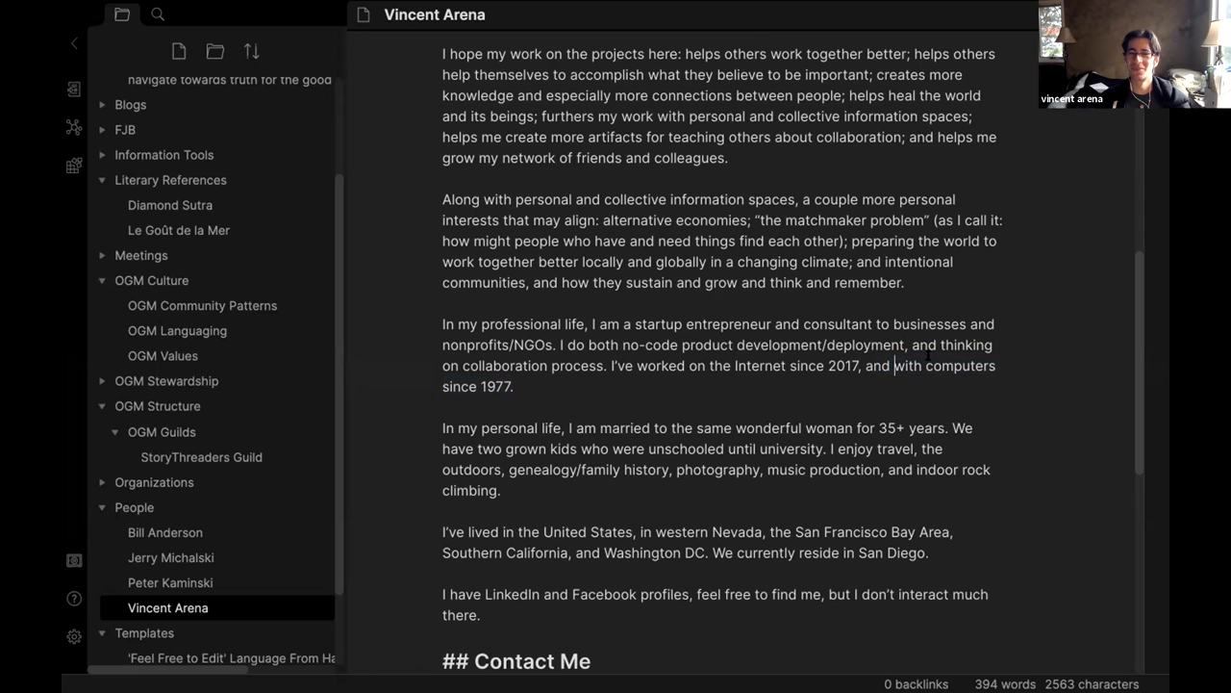
drag(925, 366, 1000, 365)
text(noteboo)
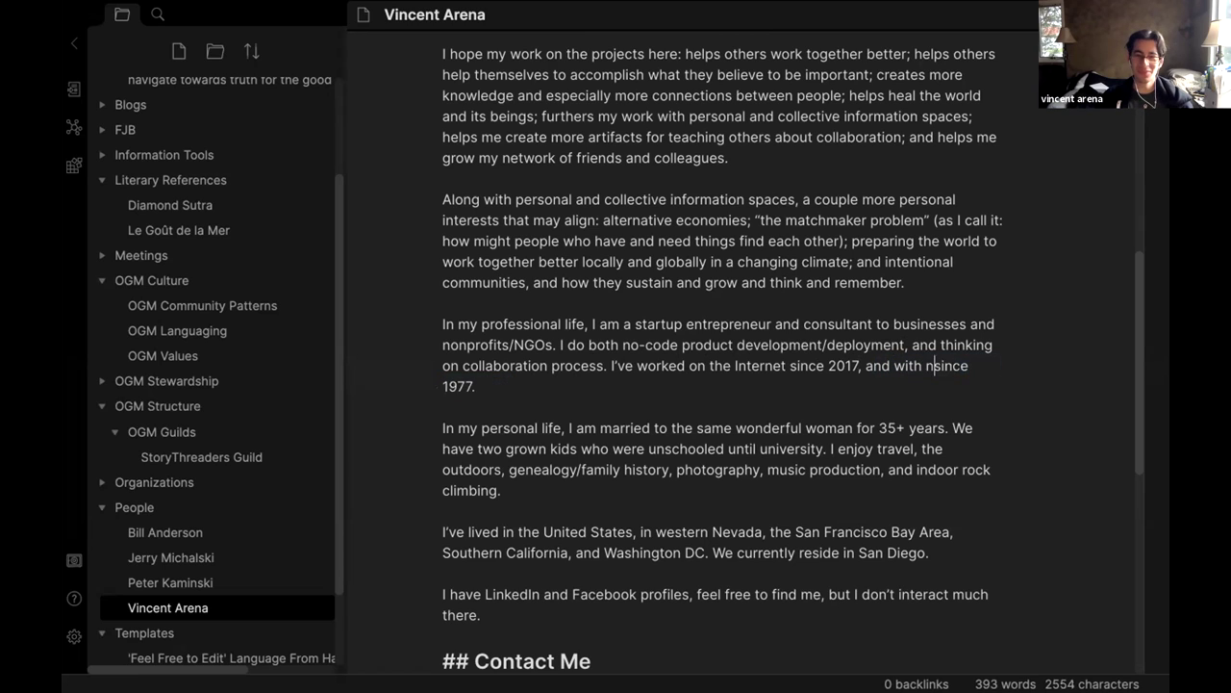
text(ks)
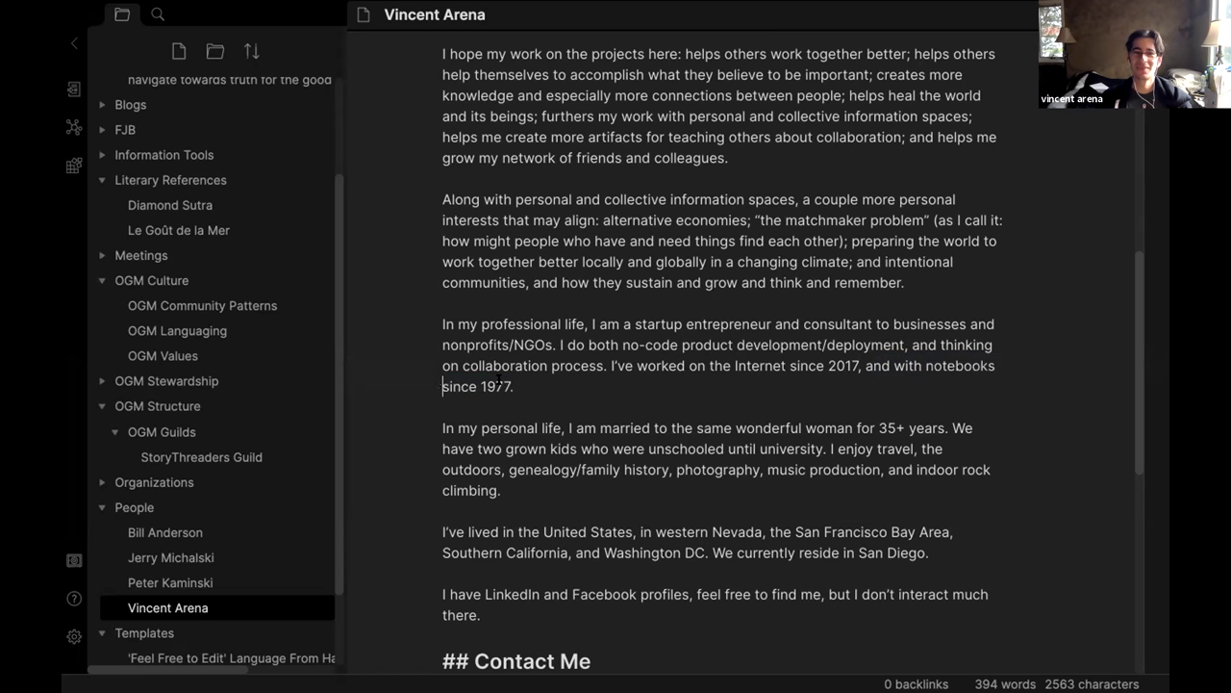
double_click(507, 383)
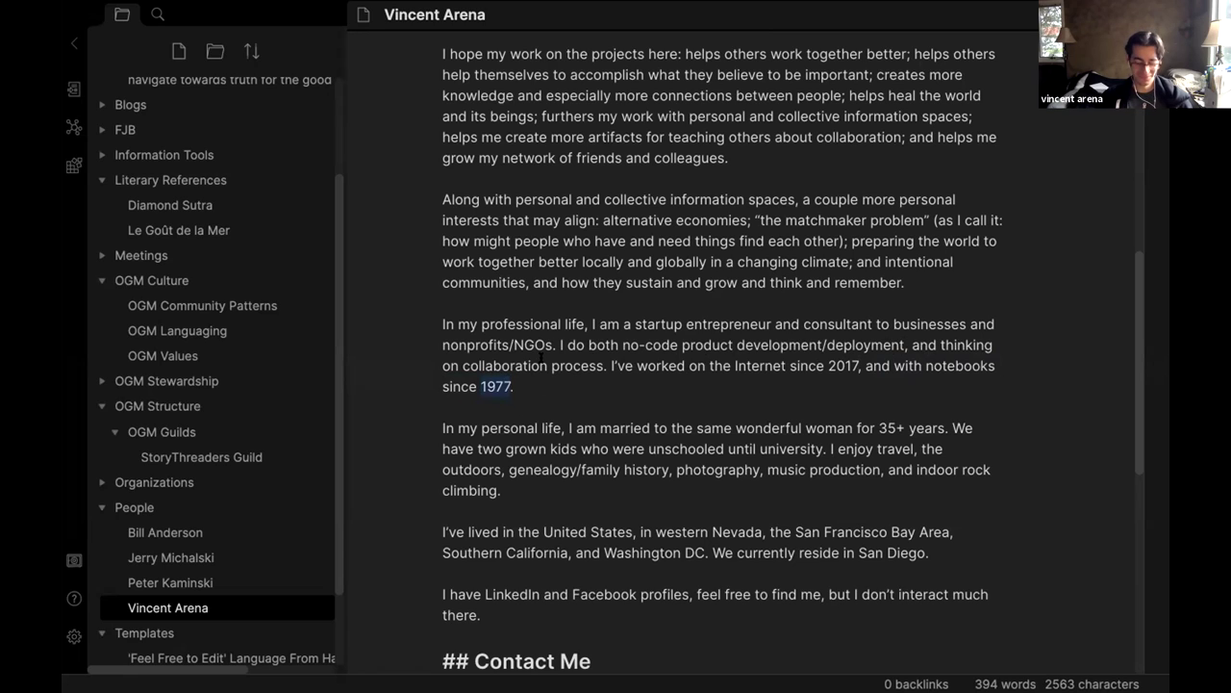
text(2013)
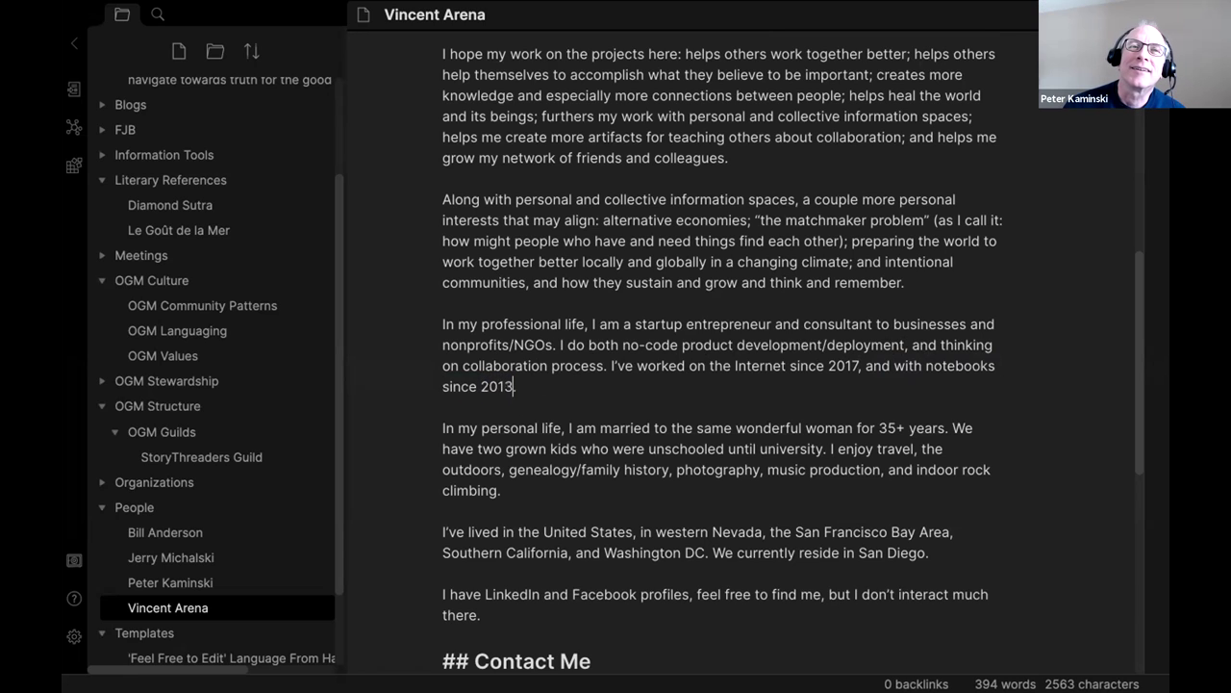
click(926, 382)
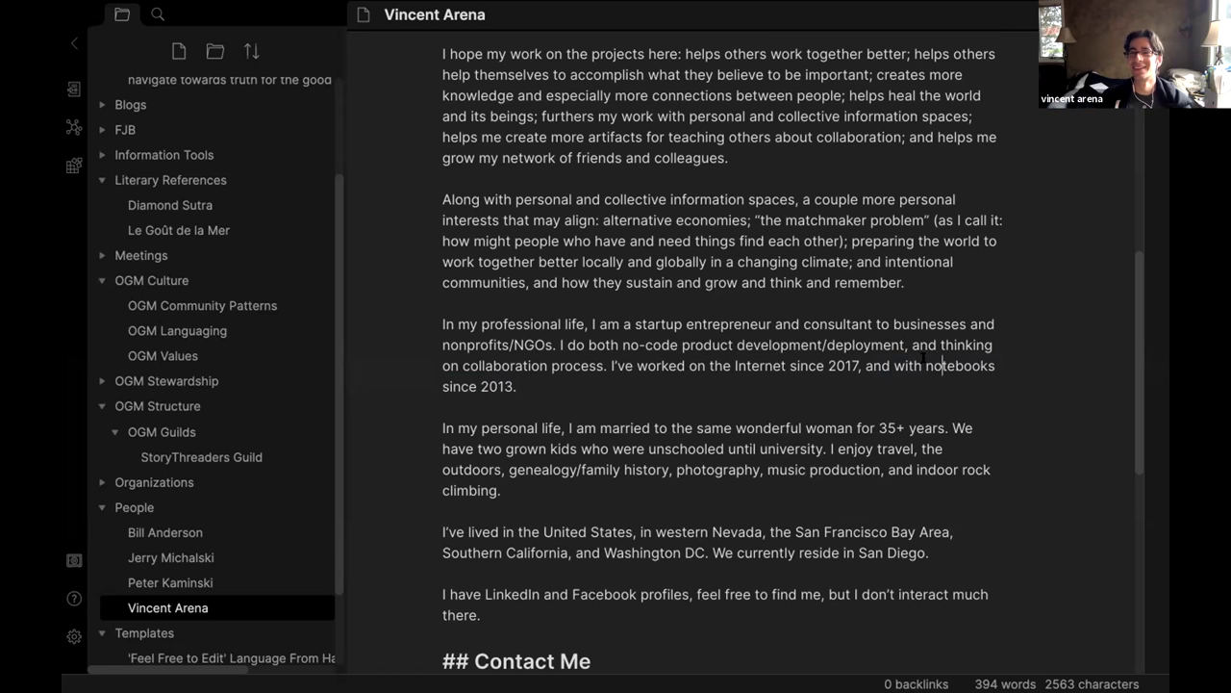
drag(925, 362, 995, 364)
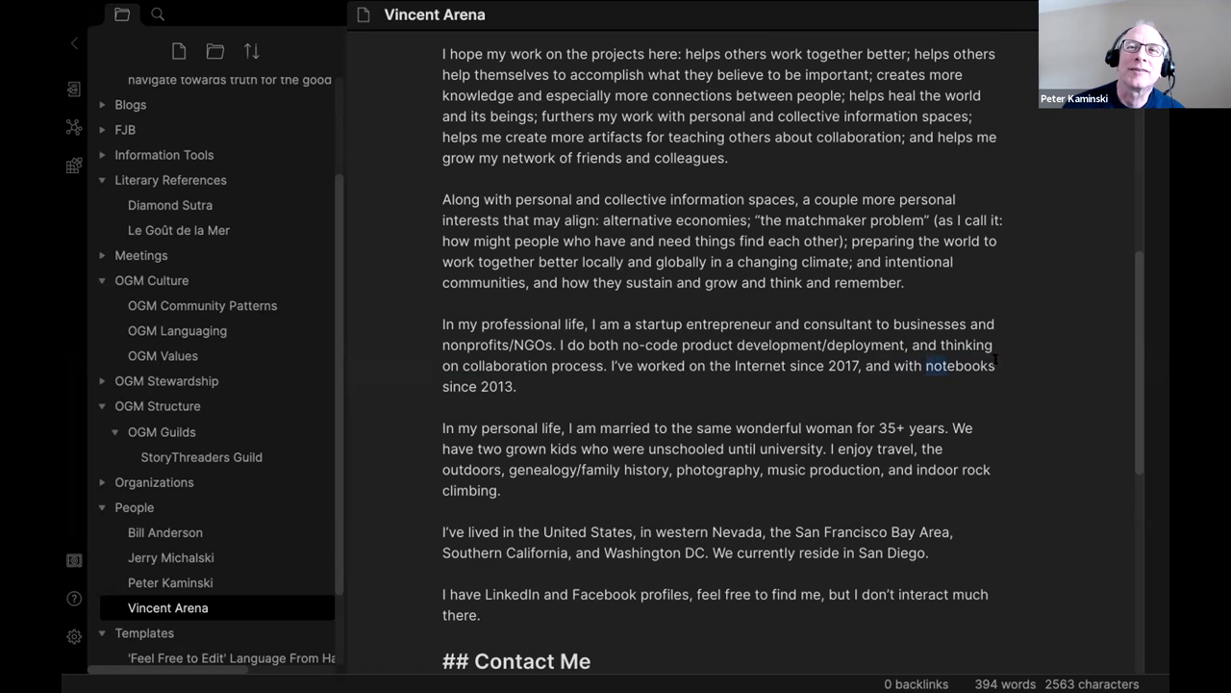
text(mind maps)
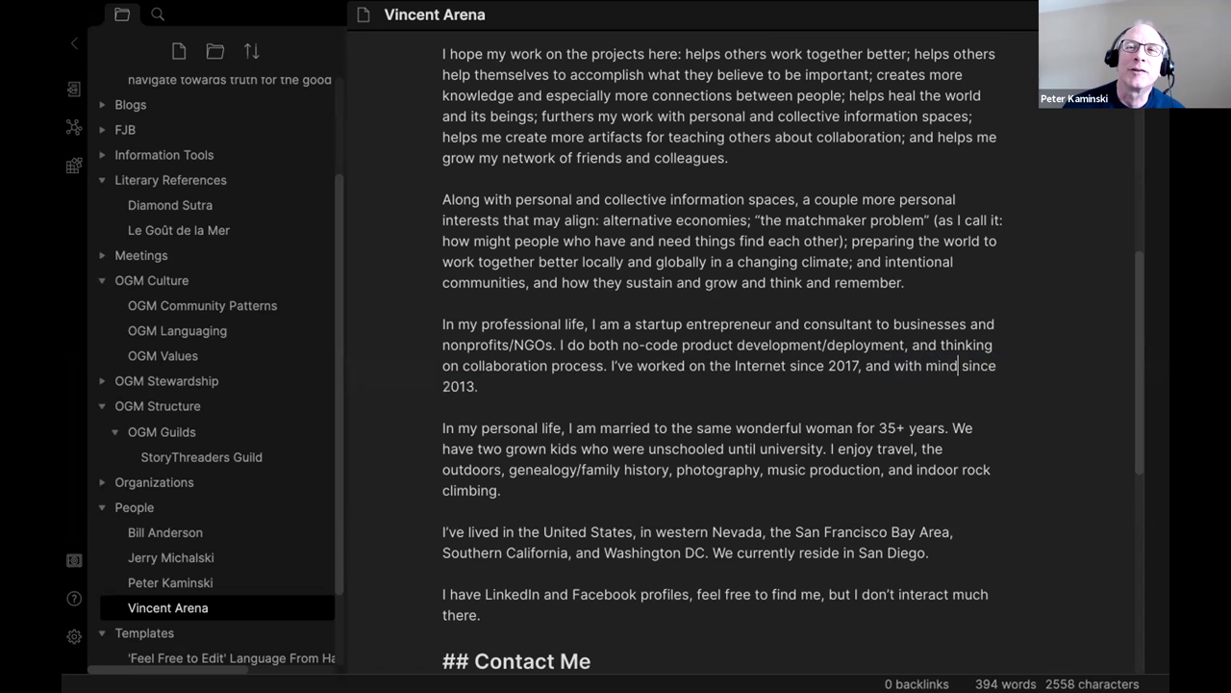
click(801, 377)
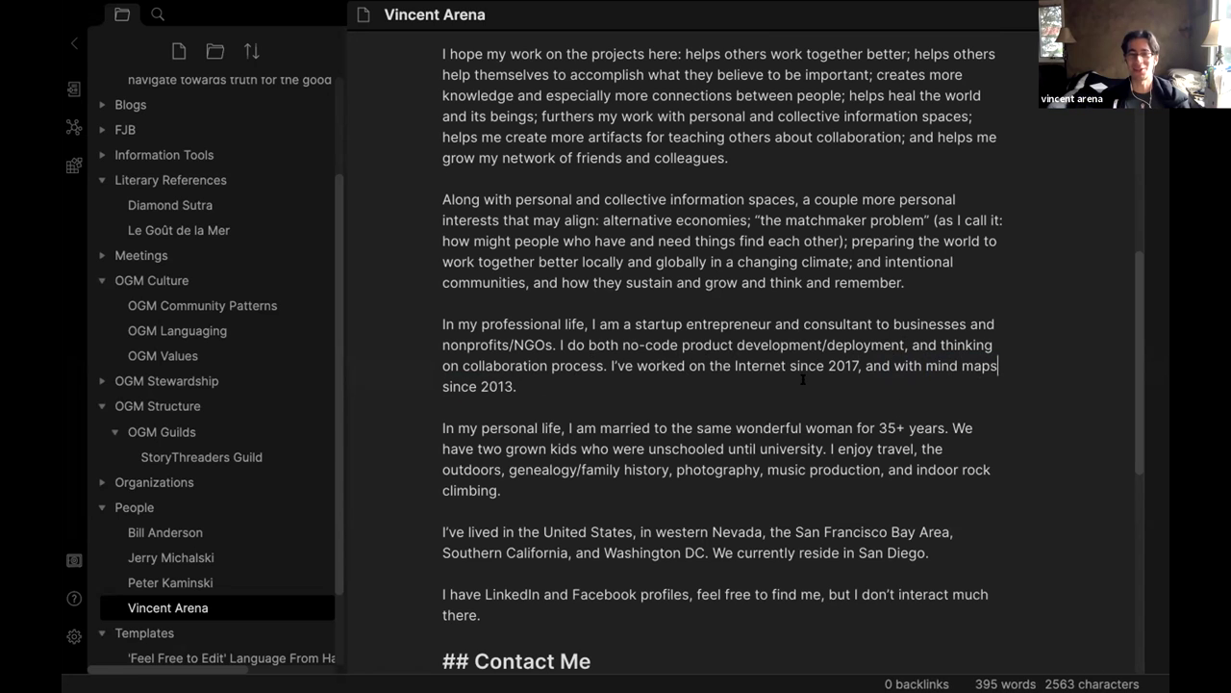
click(924, 358)
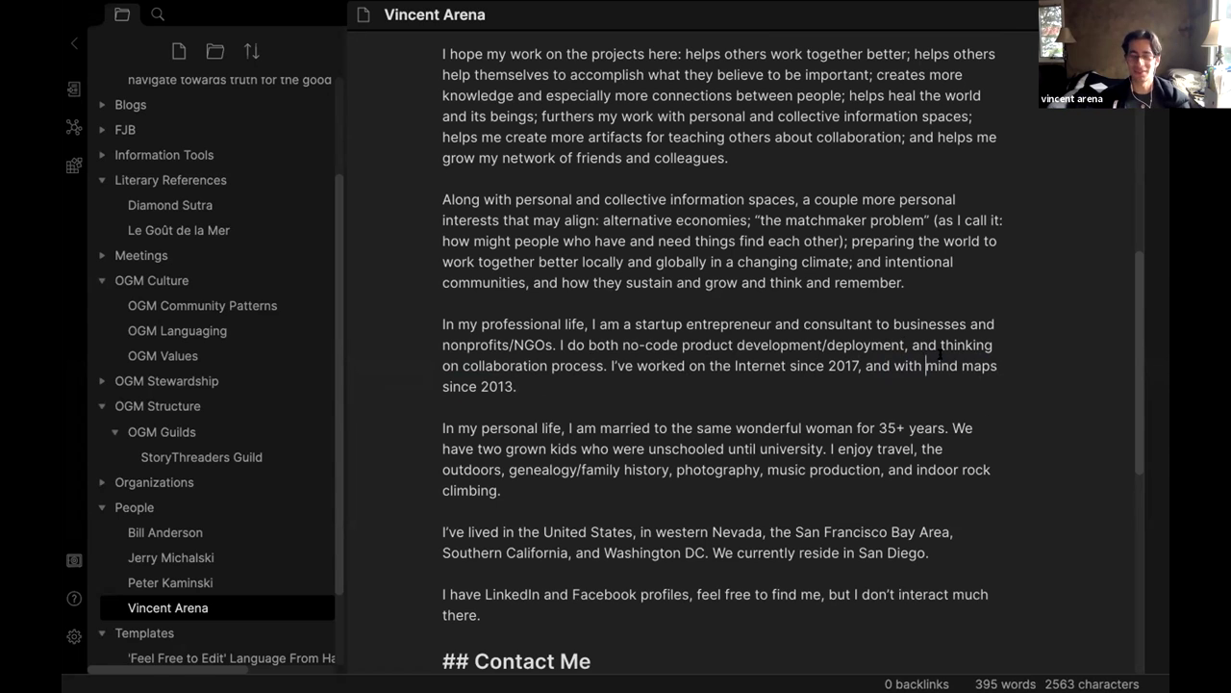
text(moleskin note)
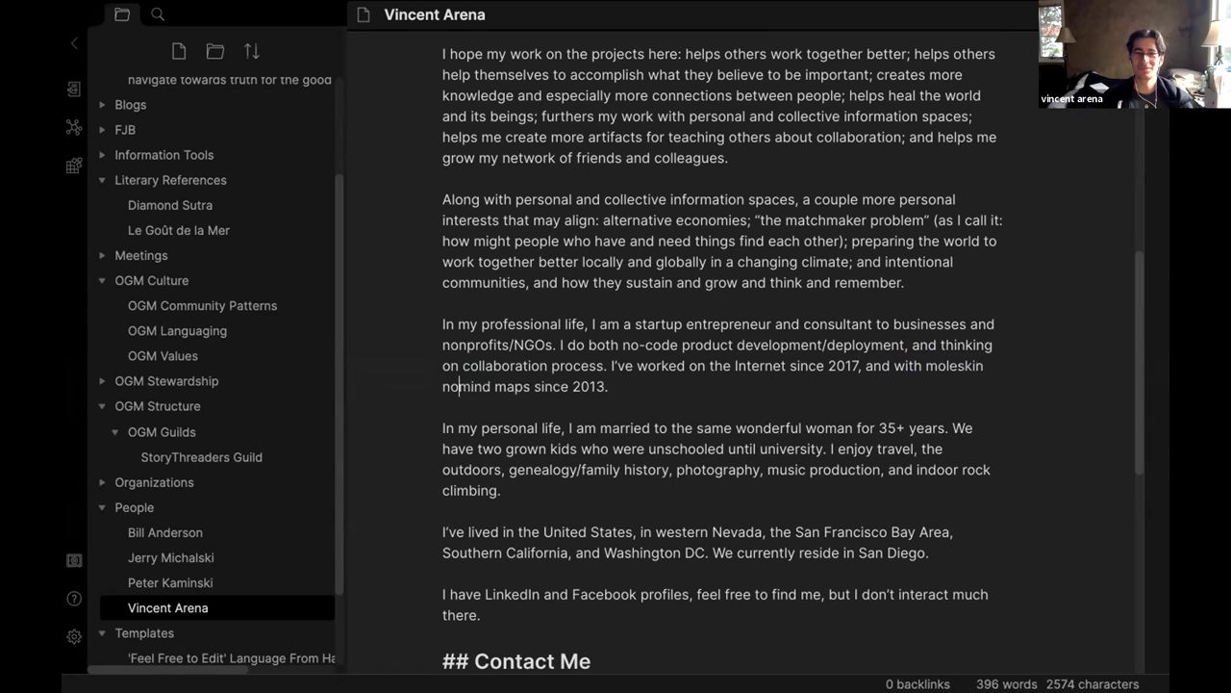
text(books and)
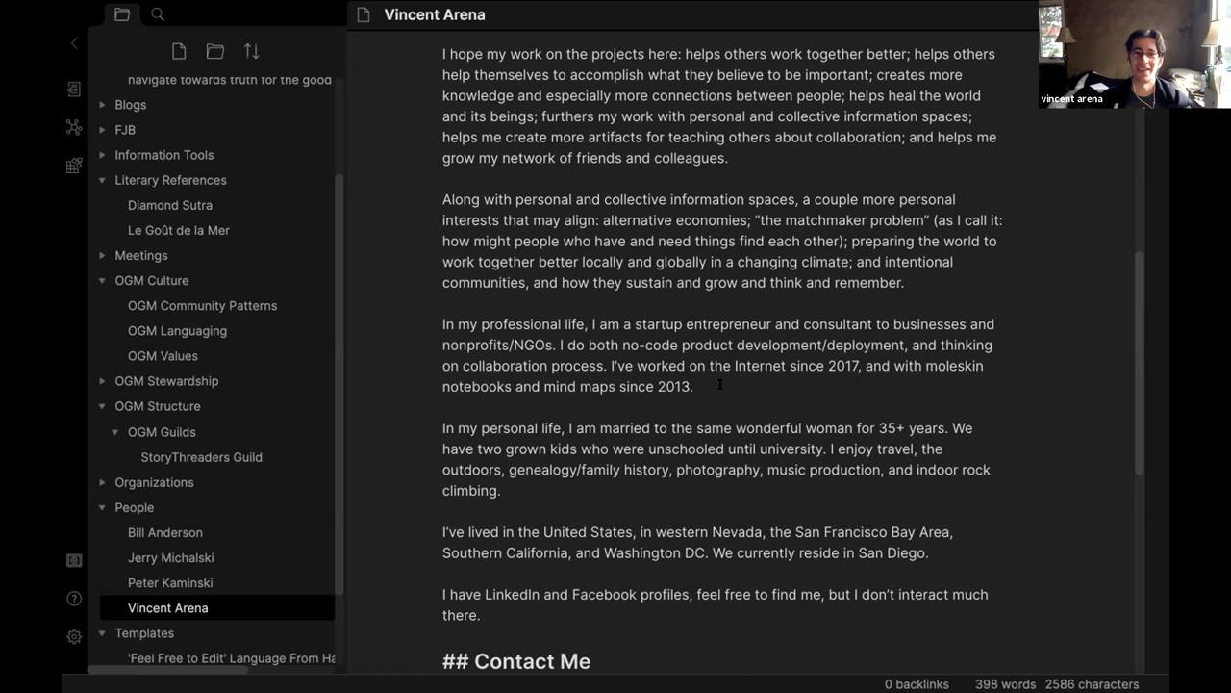
scroll(716, 379, down, 2)
scroll(616, 318, up, 1)
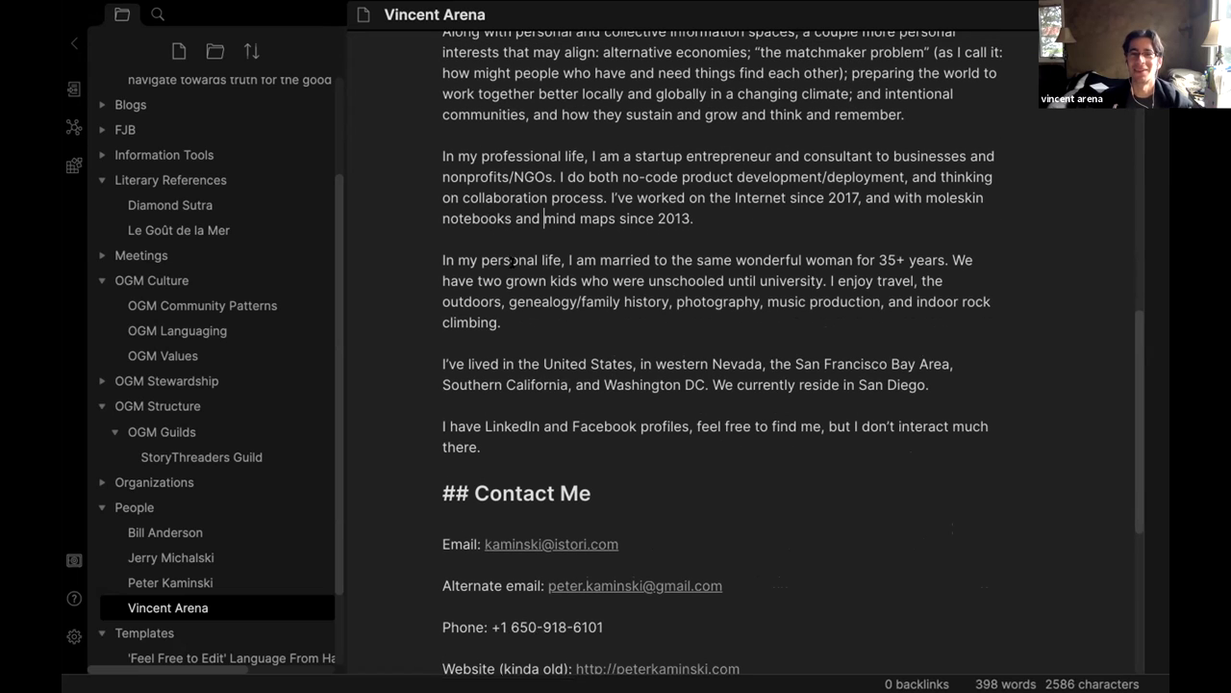
Replace the 'married for 35+ years' phrase with 'single' and begin the next sentence with 'I am a'.
drag(598, 257, 940, 254)
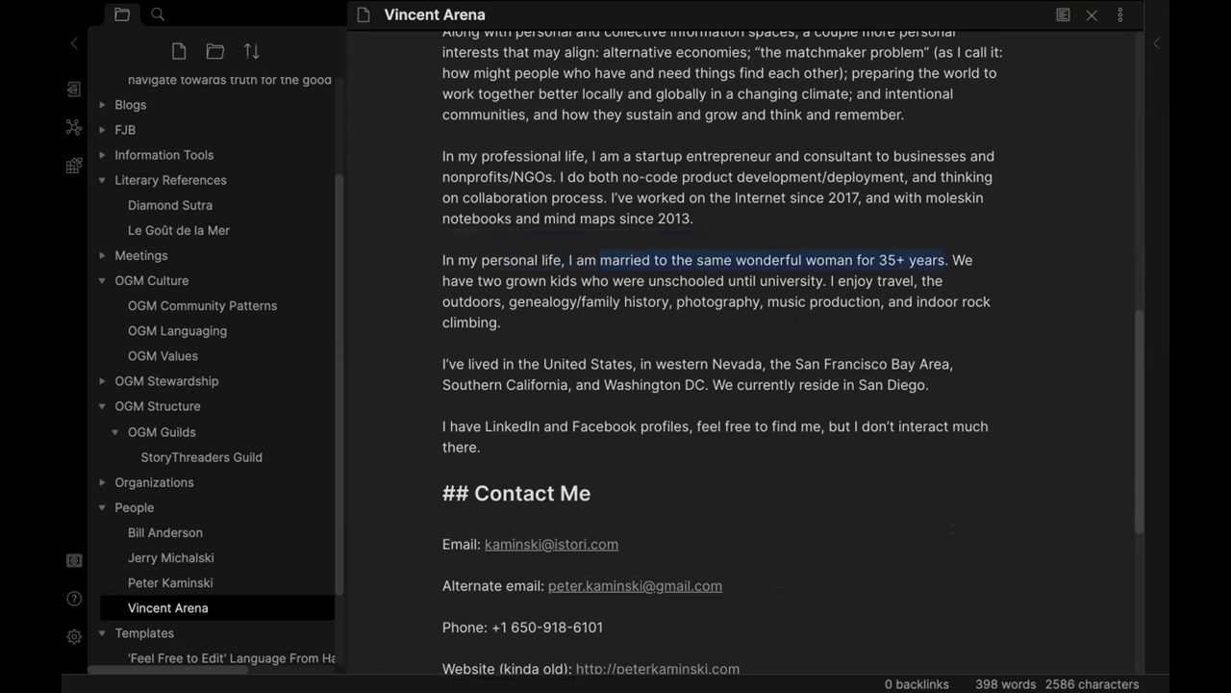
text(single)
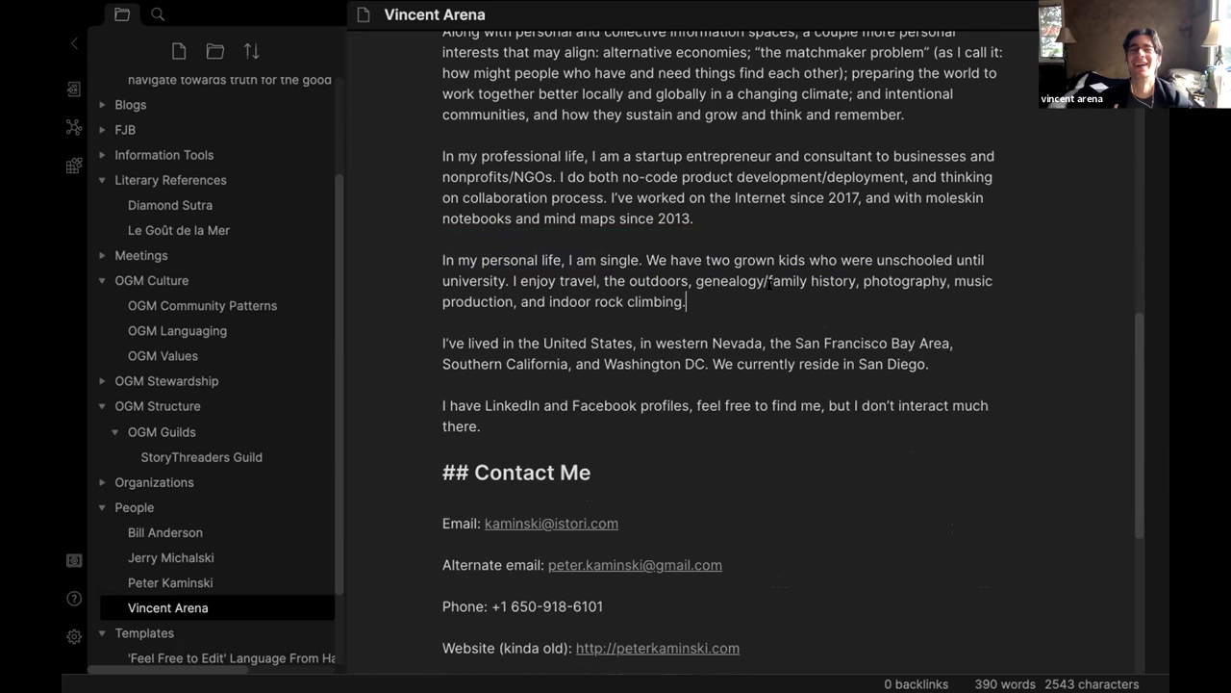
drag(648, 258, 501, 277)
click(502, 278)
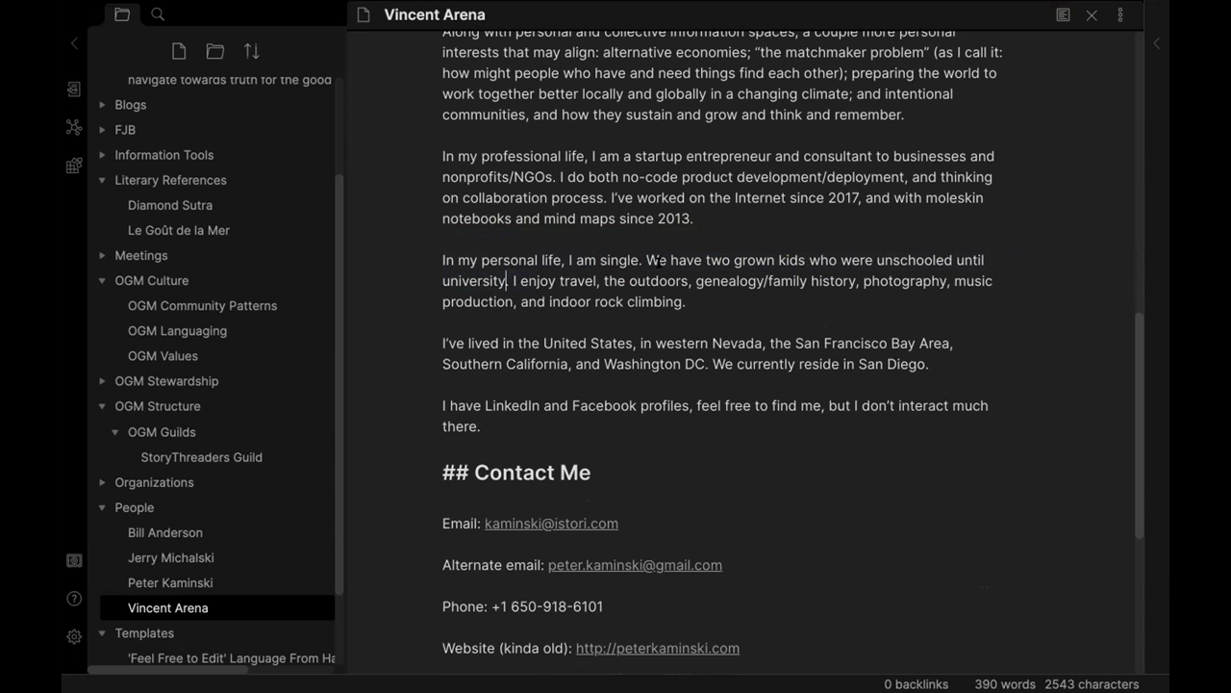
drag(647, 258, 729, 257)
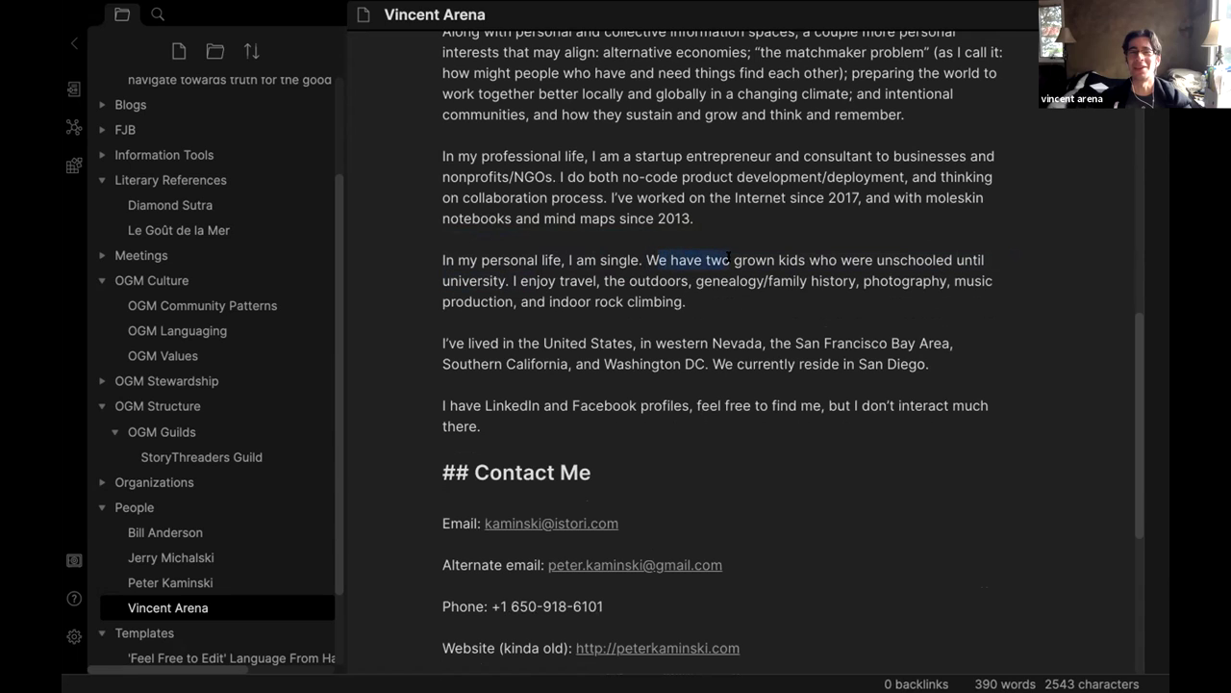
text(W)
key(BackSpace)
text(U)
key(BackSpace)
key(BackSpace)
text(I am a)
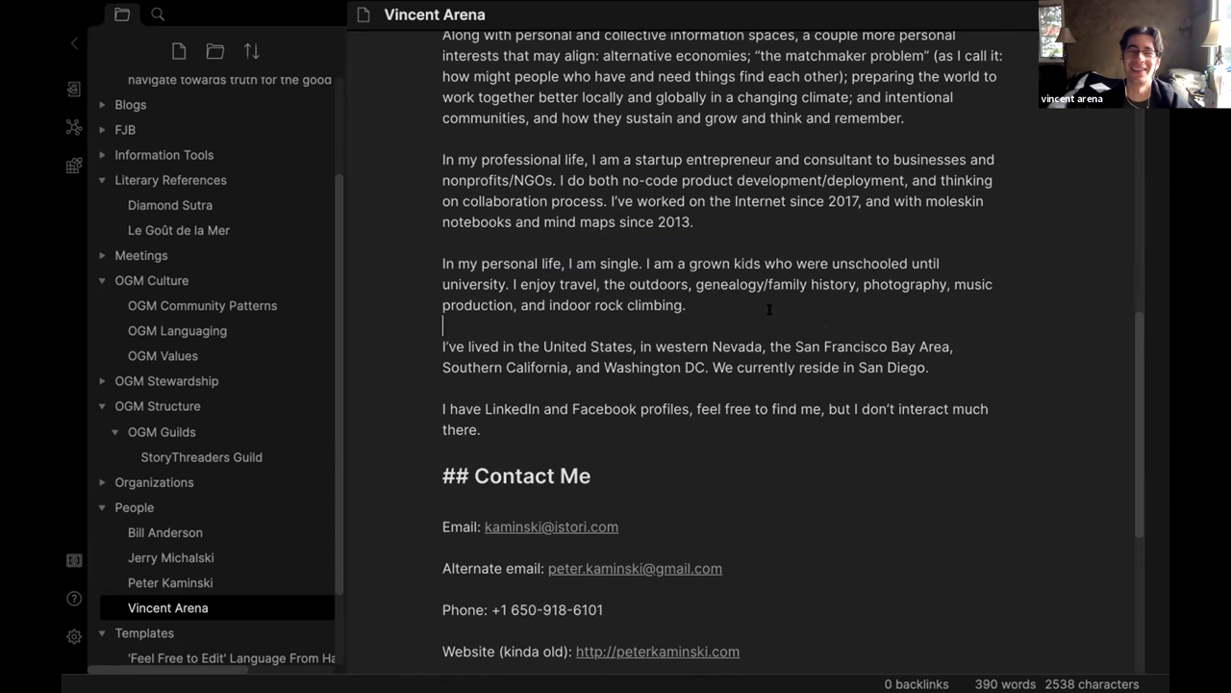
scroll(775, 288, up, 10)
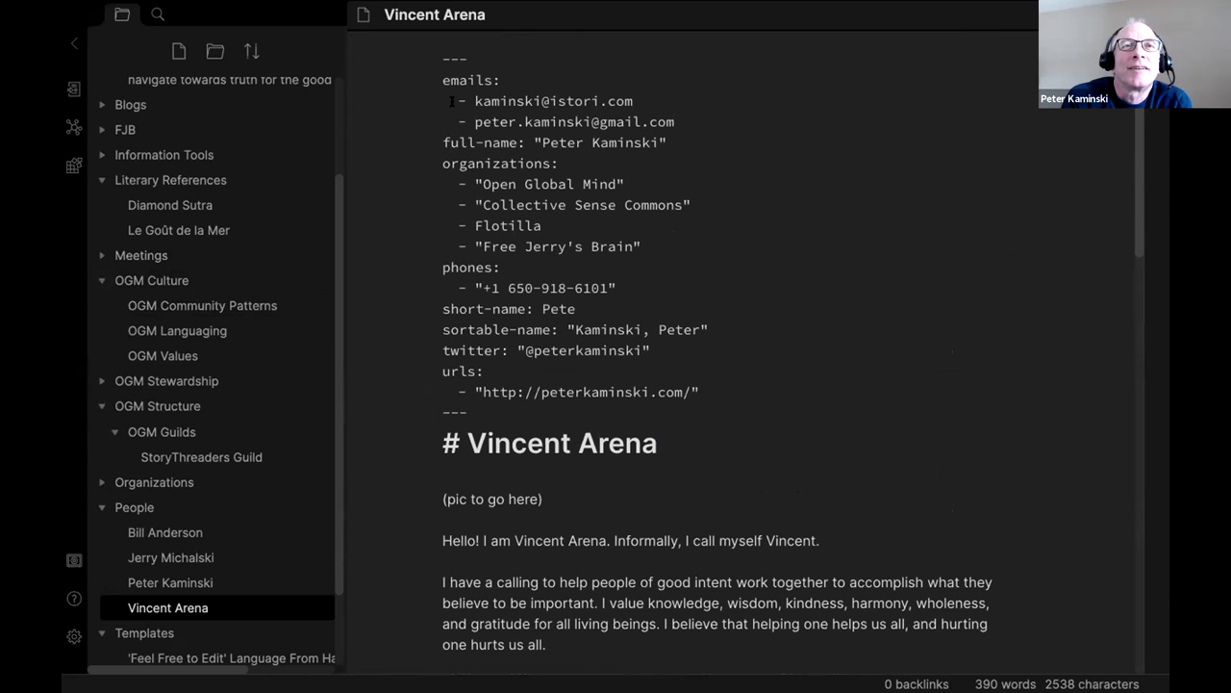
Replace both frontmatter e-mail values with his personal Gmail and work addresses.
drag(473, 100, 631, 90)
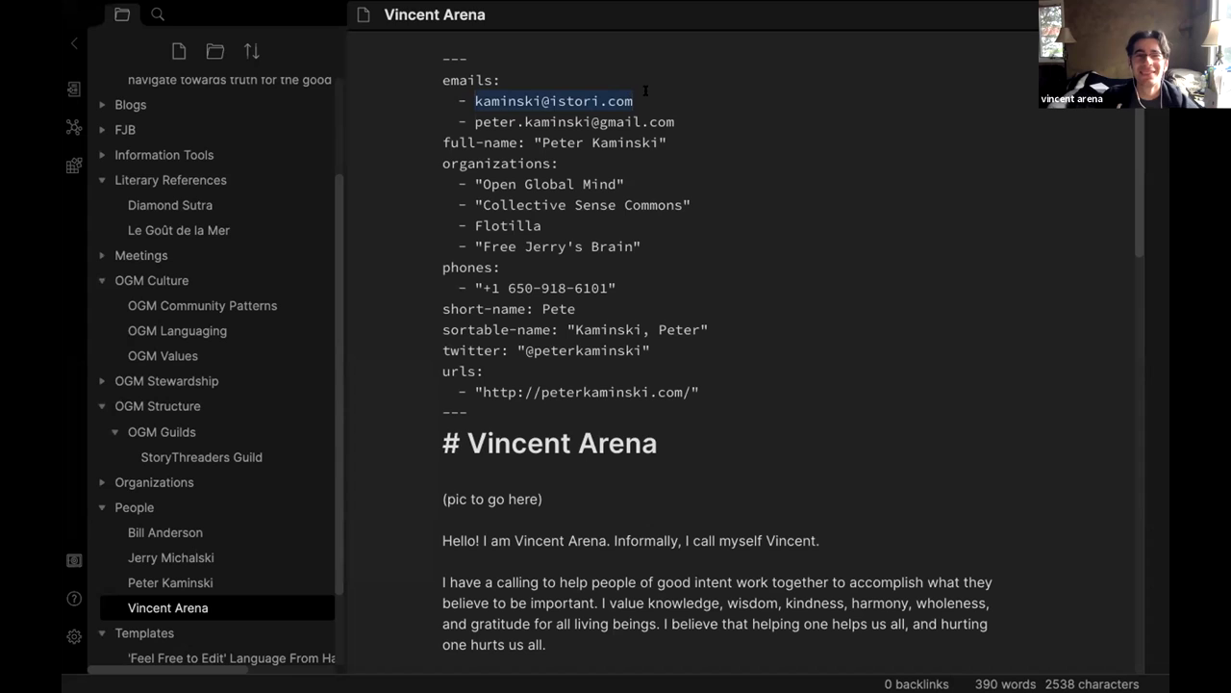
drag(472, 116, 593, 115)
drag(676, 115, 470, 117)
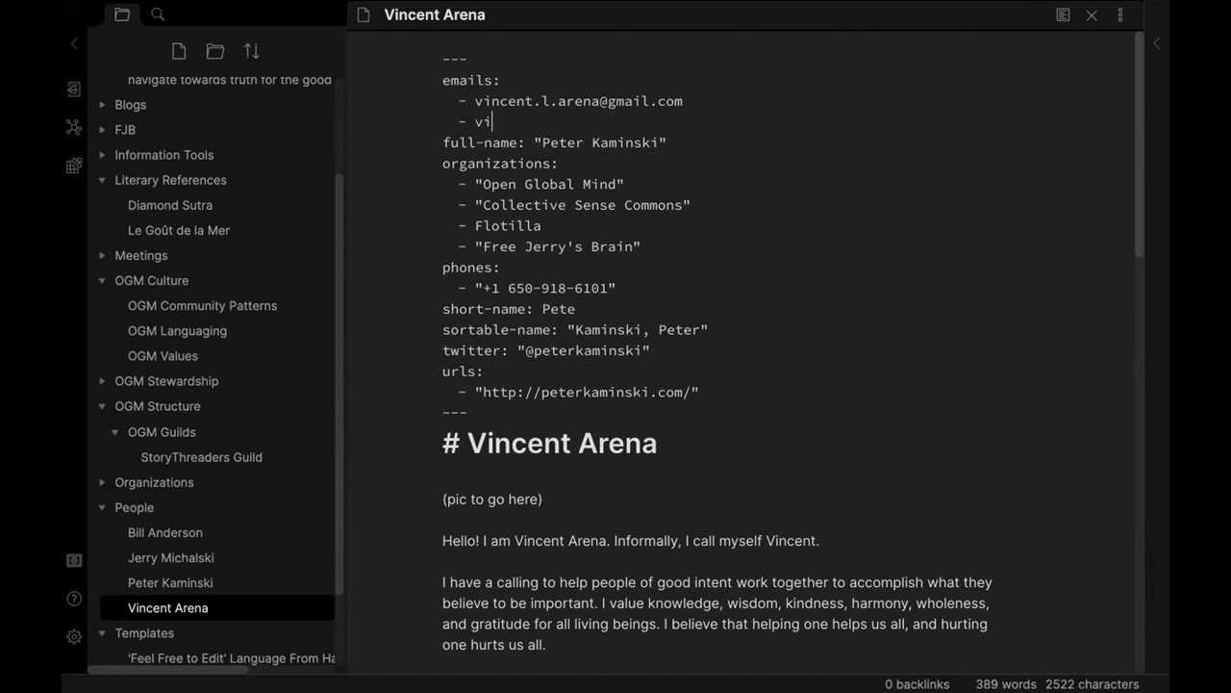
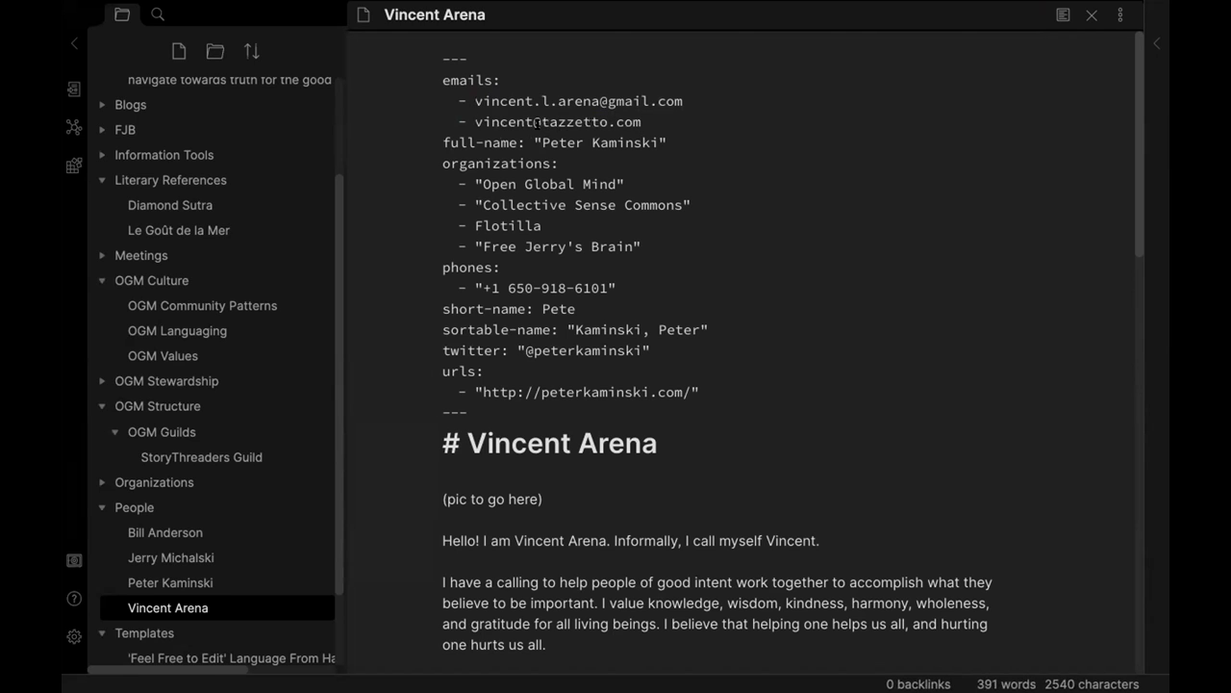
Set full-name to his name and add University Innovation Fellows and Cooperation Long Island as organizations.
drag(662, 143, 542, 143)
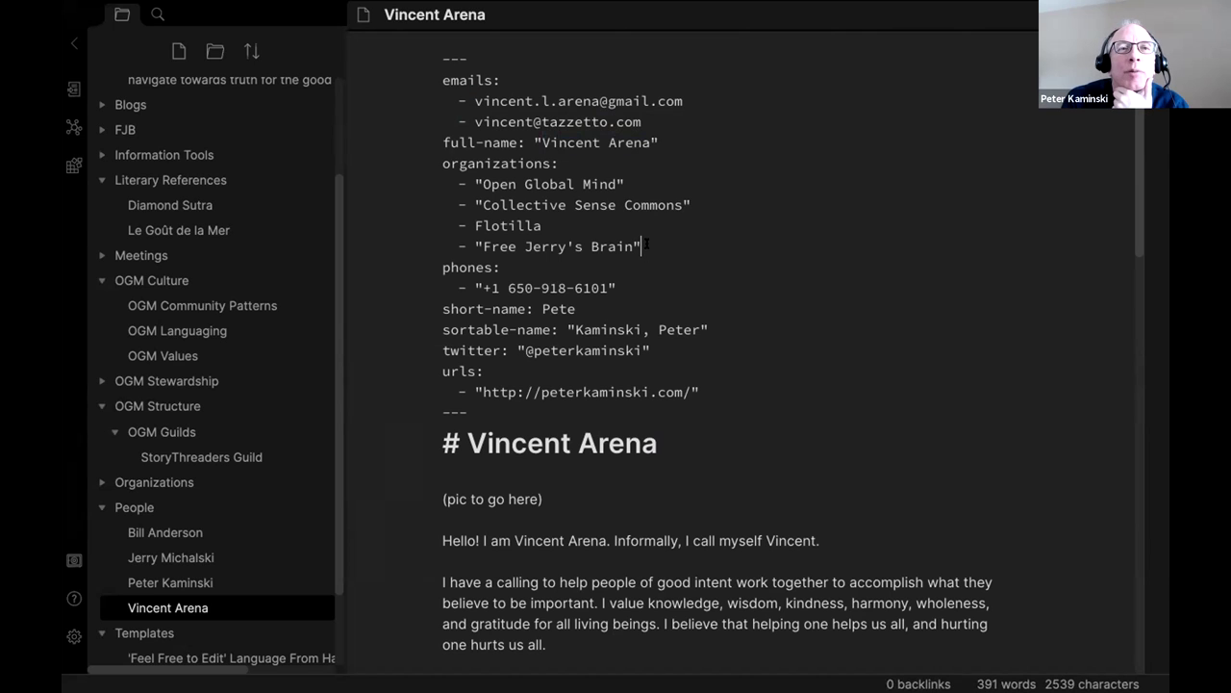
key(Return)
text(- )
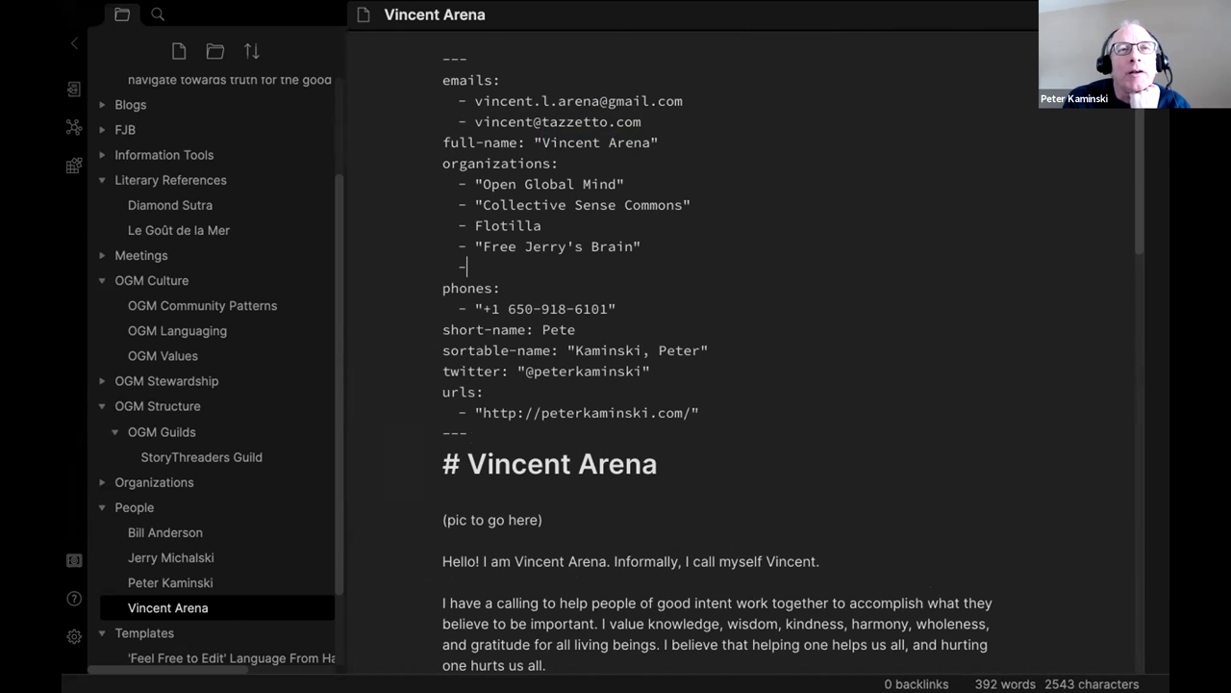
text(Univer)
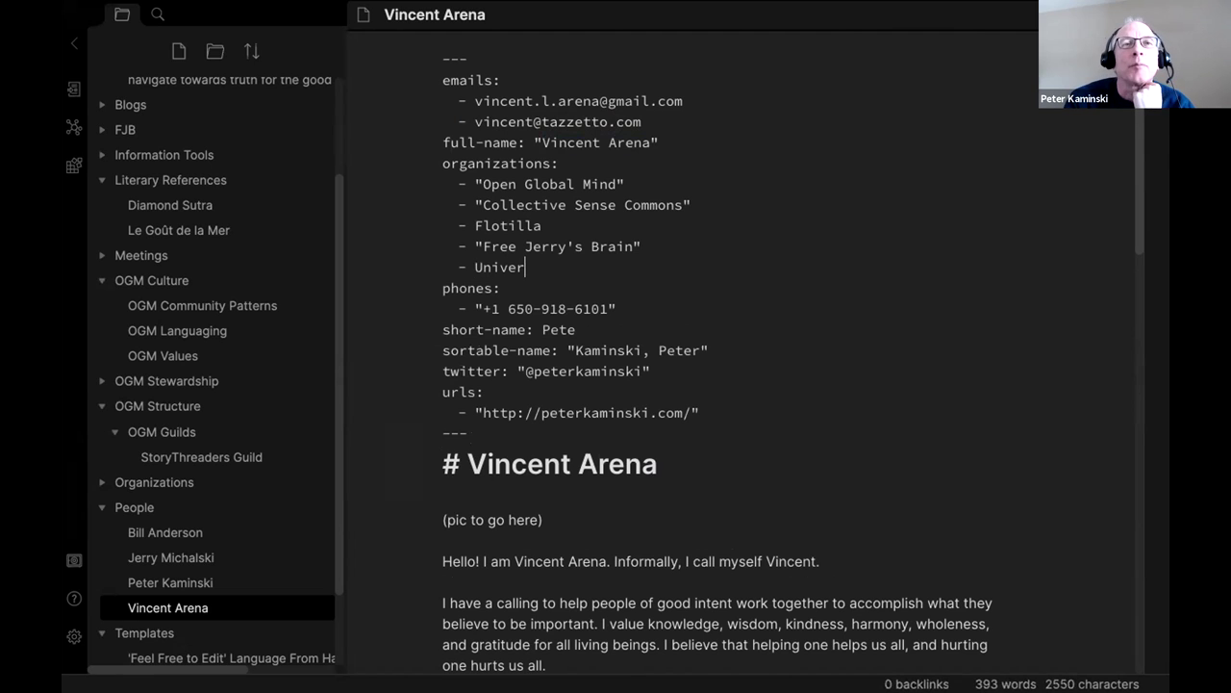
text(sity Innovation Fellows)
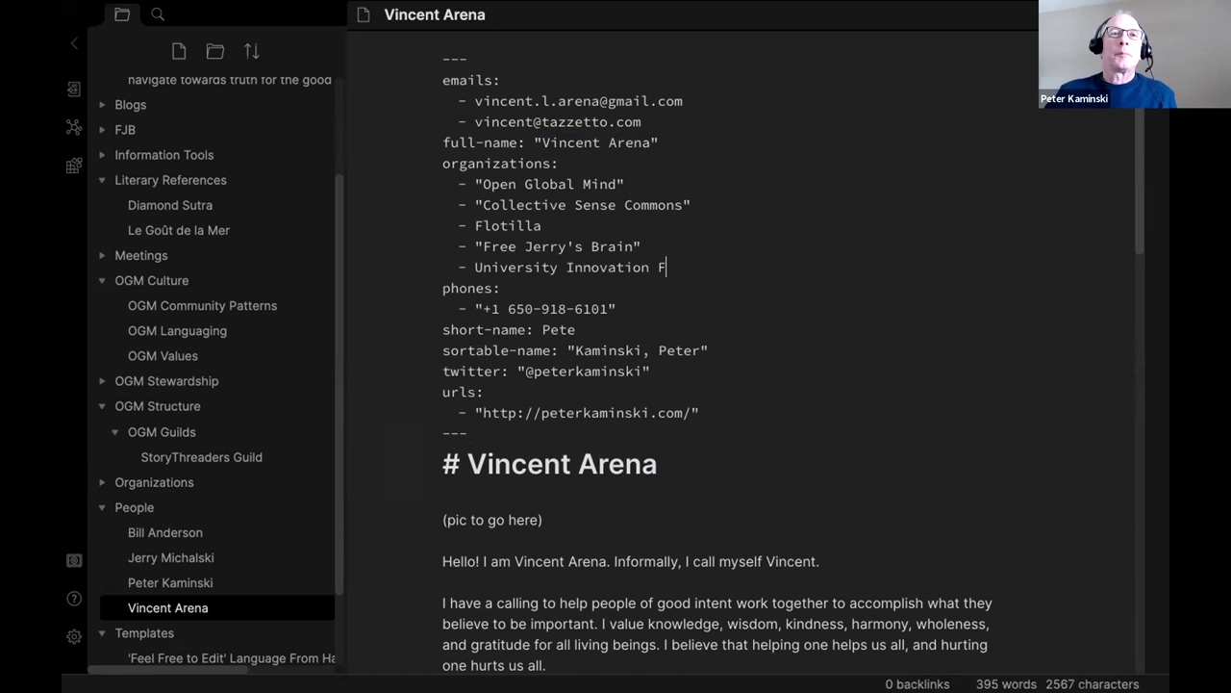
key(Return)
text(- C)
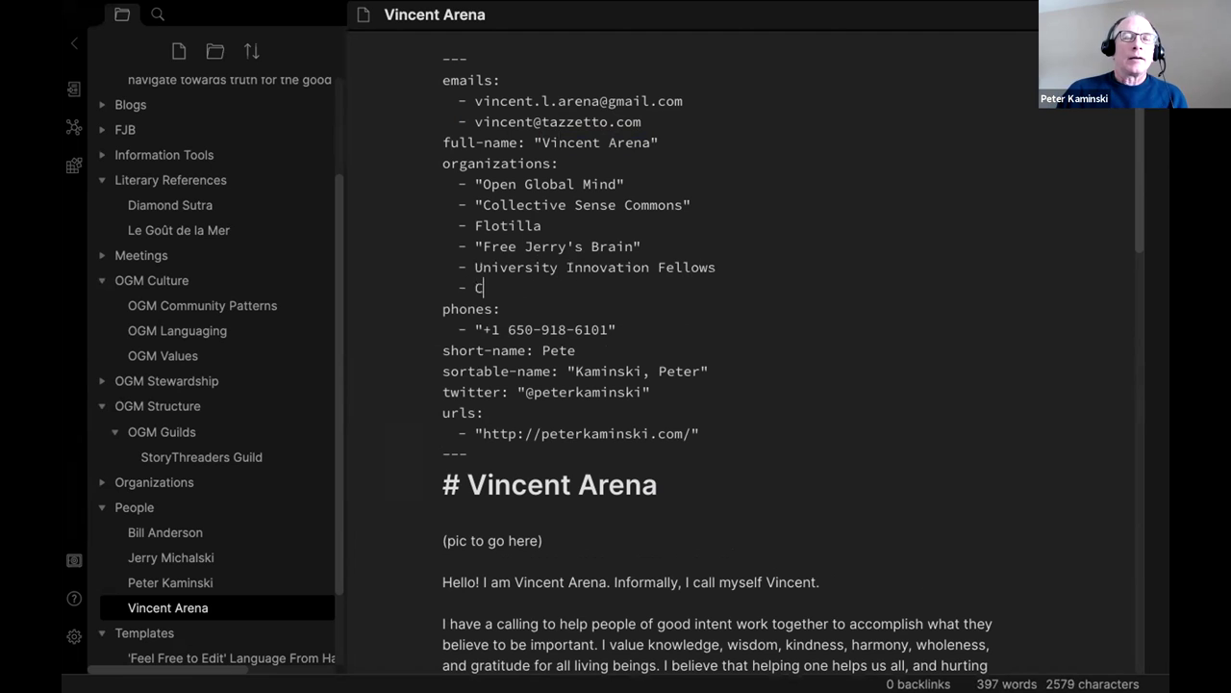
text(ooperation Long Island)
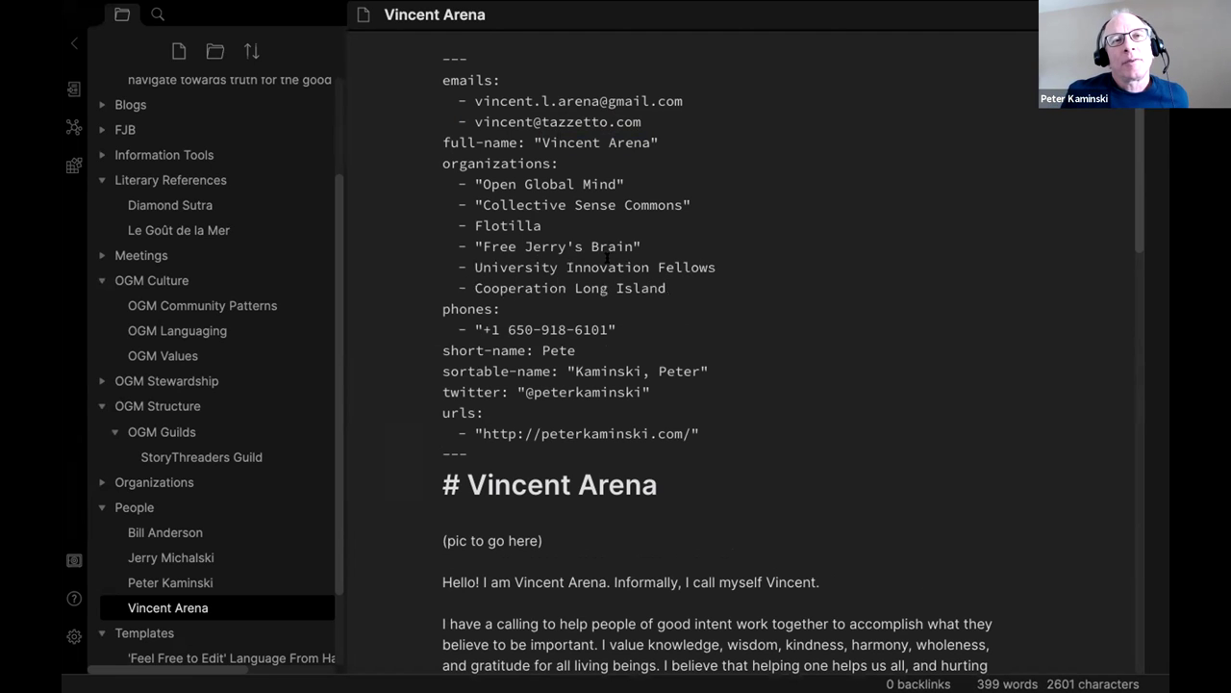
Update the phone, short-name, sortable-name, twitter and url values to his own details.
scroll(608, 256, down, 1)
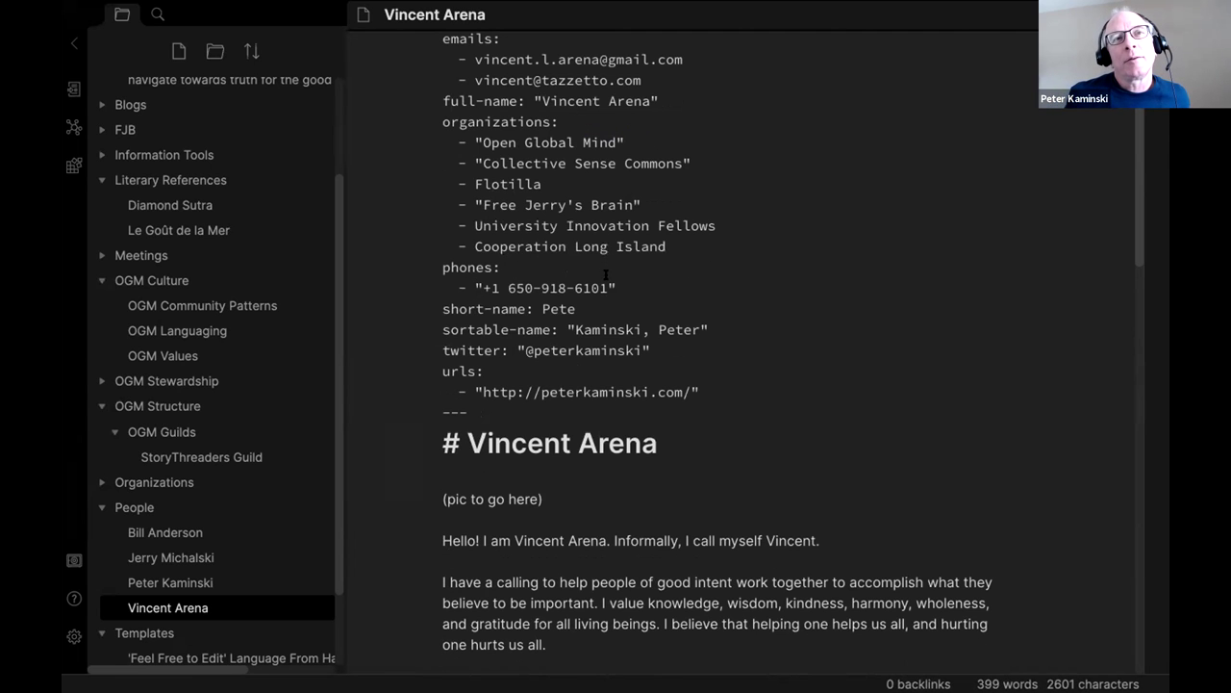
drag(609, 288, 507, 285)
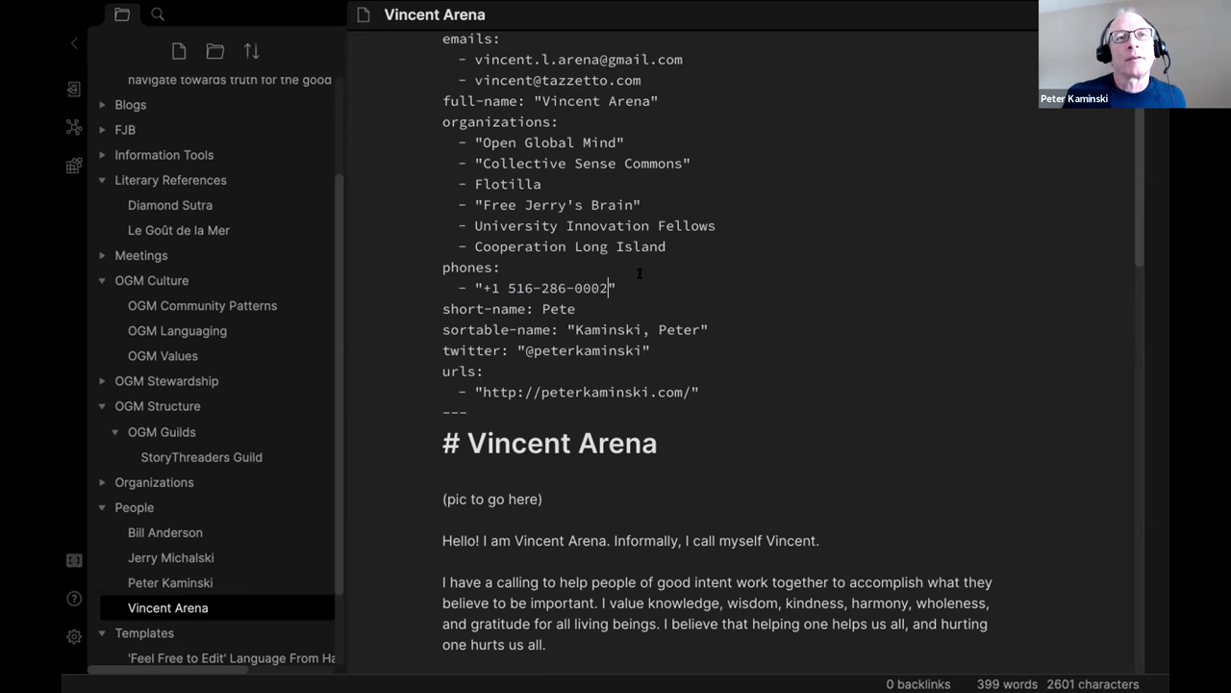
drag(575, 308, 541, 308)
text(Vincenzo)
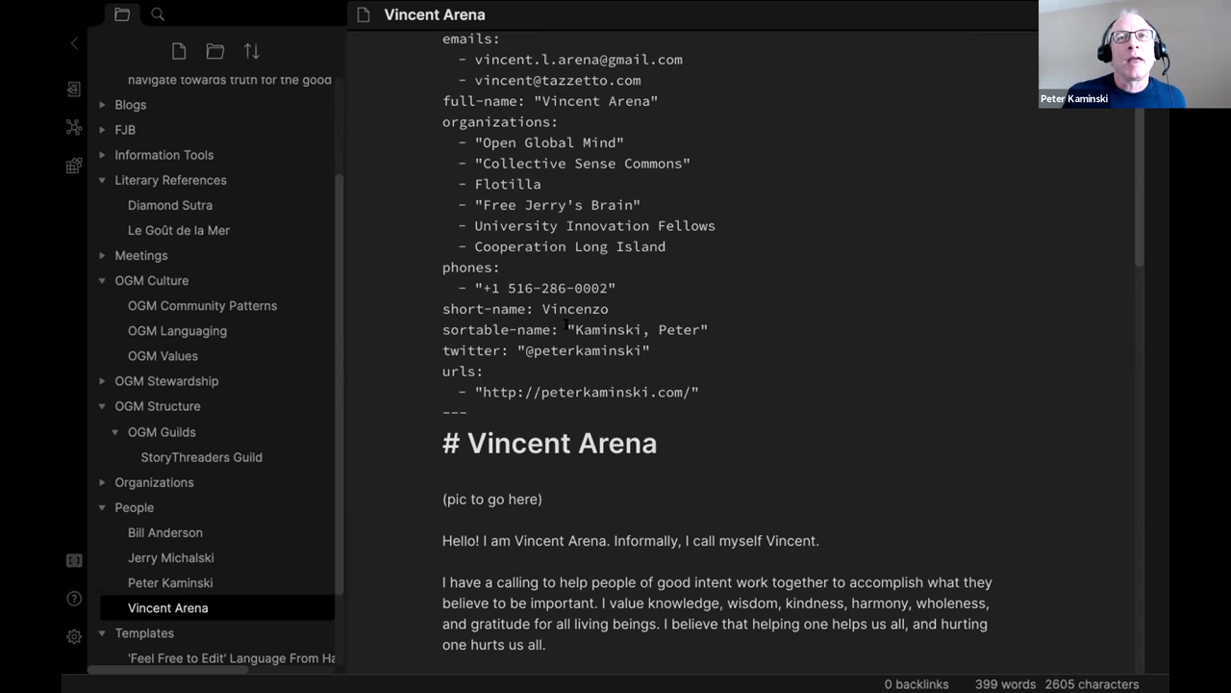
drag(575, 330, 703, 329)
click(643, 351)
key(BackSpace)
key(BackSpace)
key(BackSpace)
key(BackSpace)
key(BackSpace)
key(BackSpace)
key(BackSpace)
key(BackSpace)
key(BackSpace)
key(BackSpace)
key(BackSpace)
key(BackSpace)
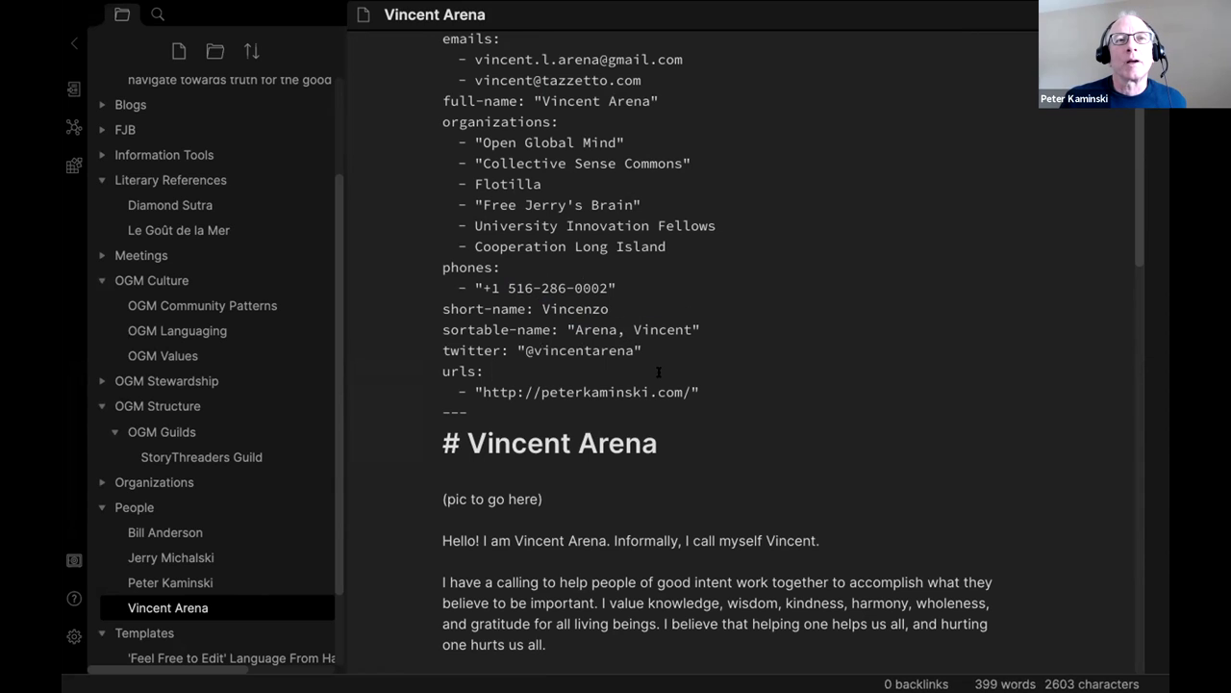
double_click(551, 386)
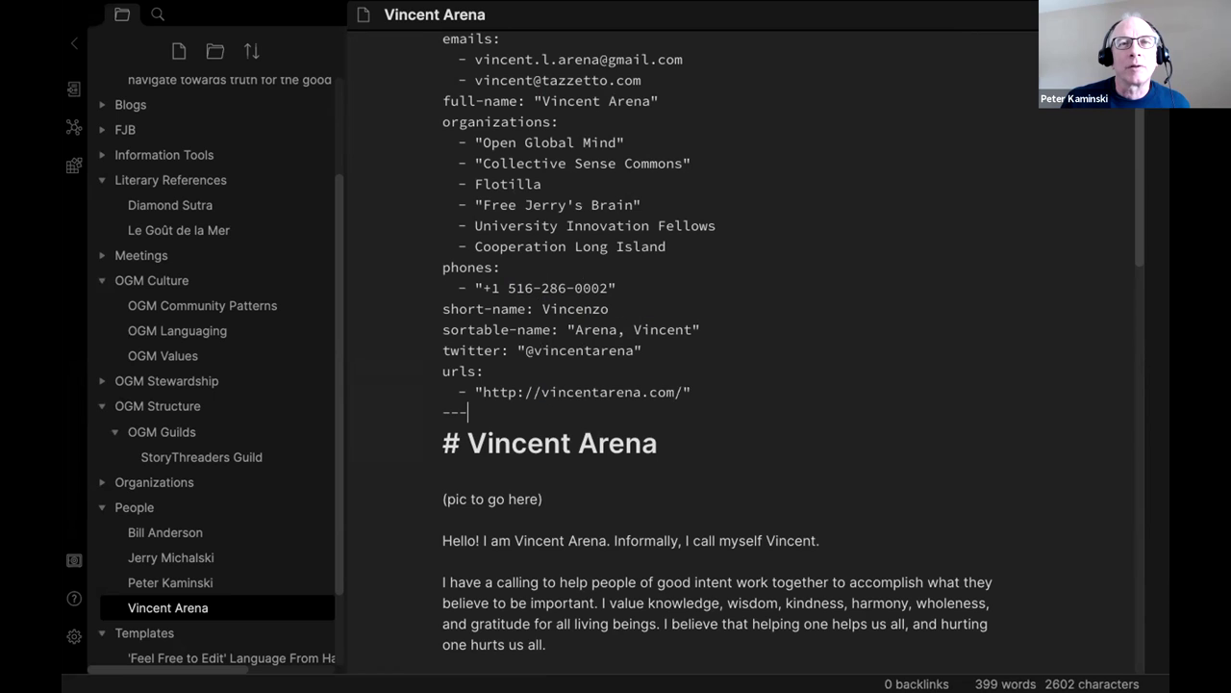
scroll(564, 353, down, 1)
Replace the Contact Me main and alternate e-mail addresses with his two addresses.
triple_click(525, 456)
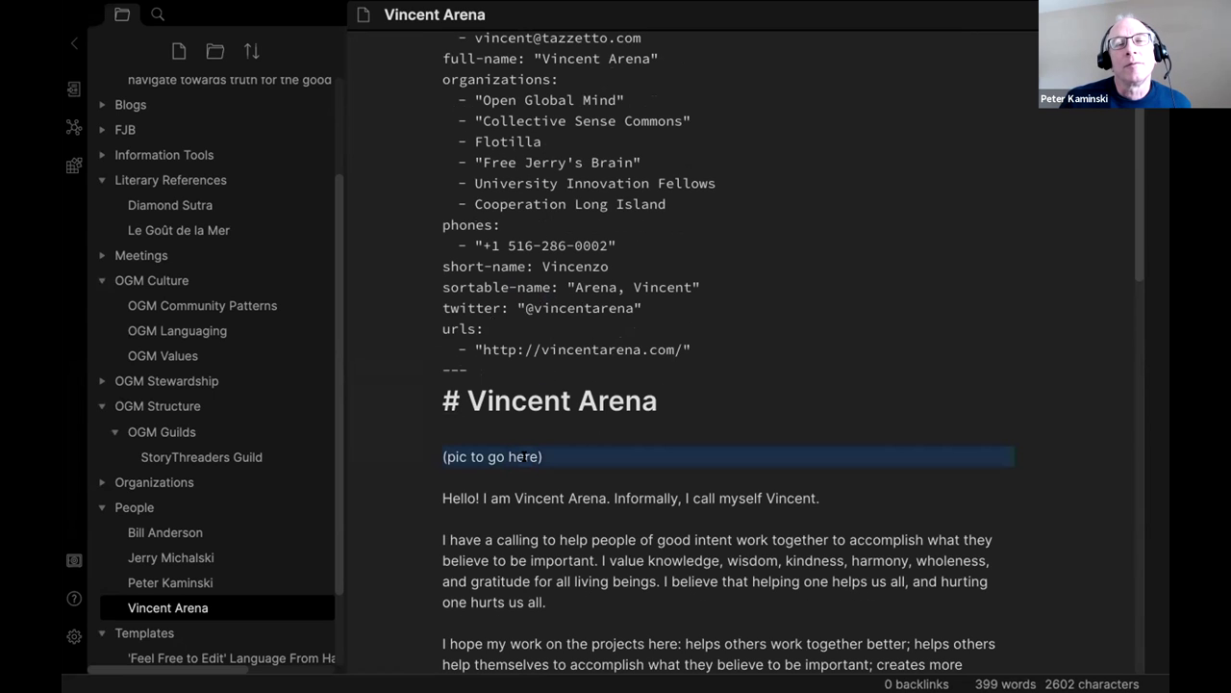
scroll(551, 399, down, 5)
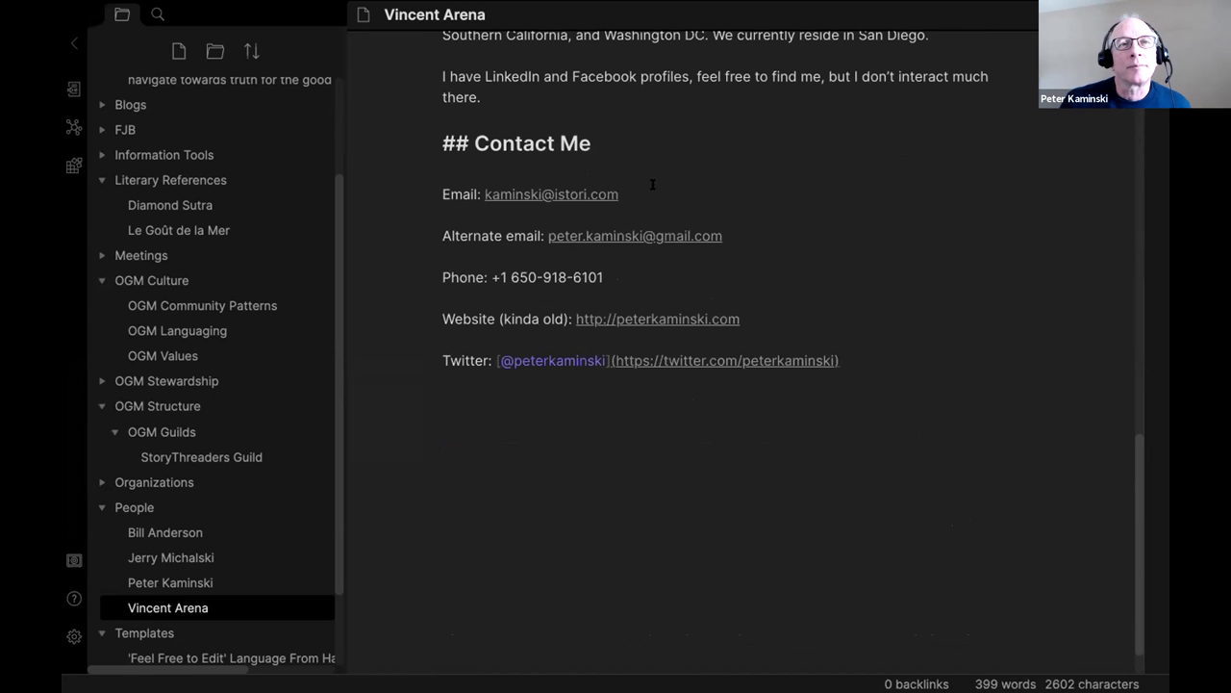
drag(621, 192, 479, 187)
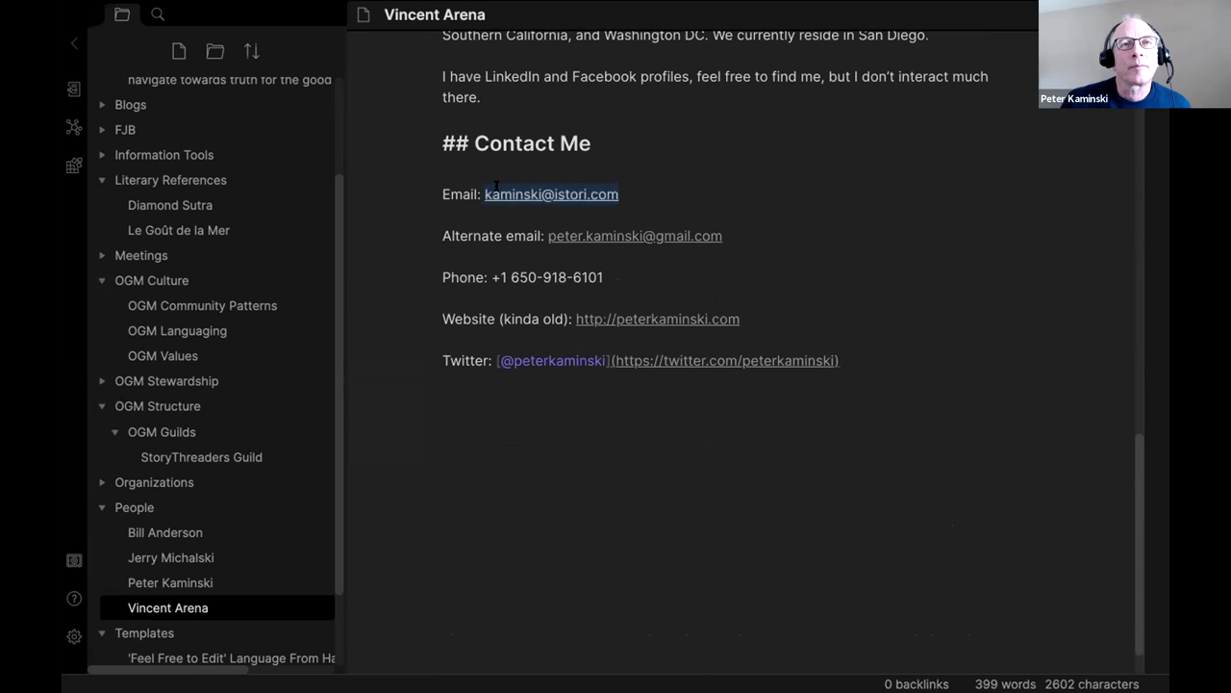
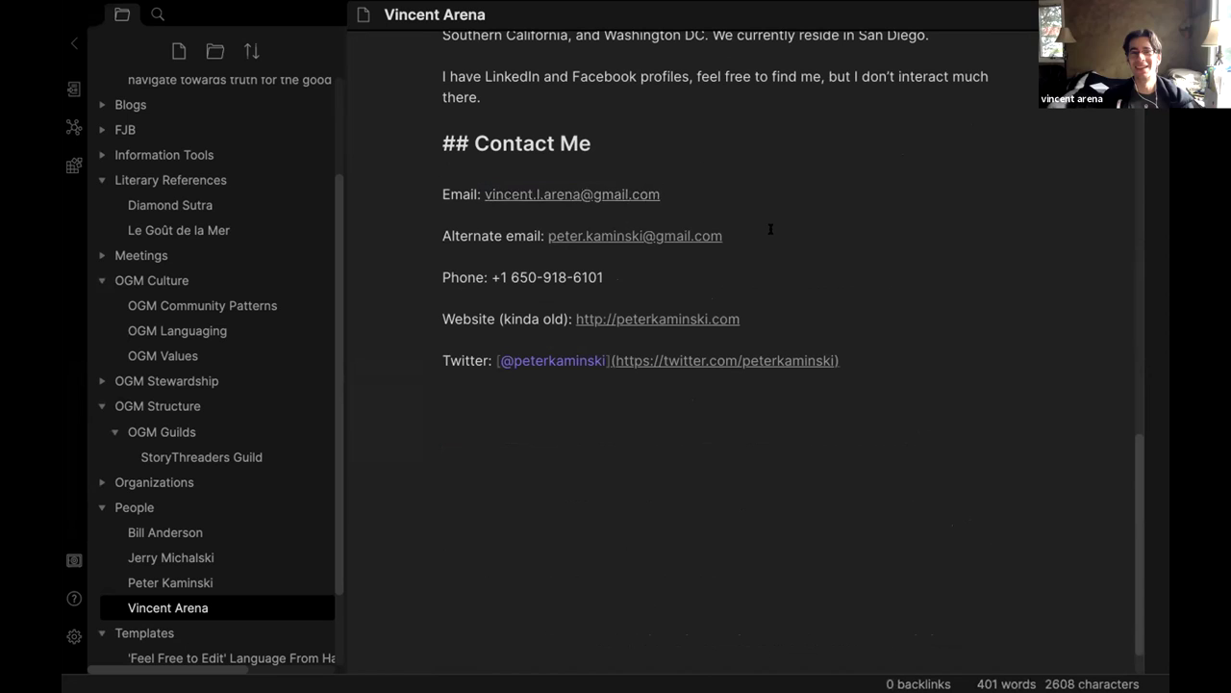
drag(549, 232, 775, 235)
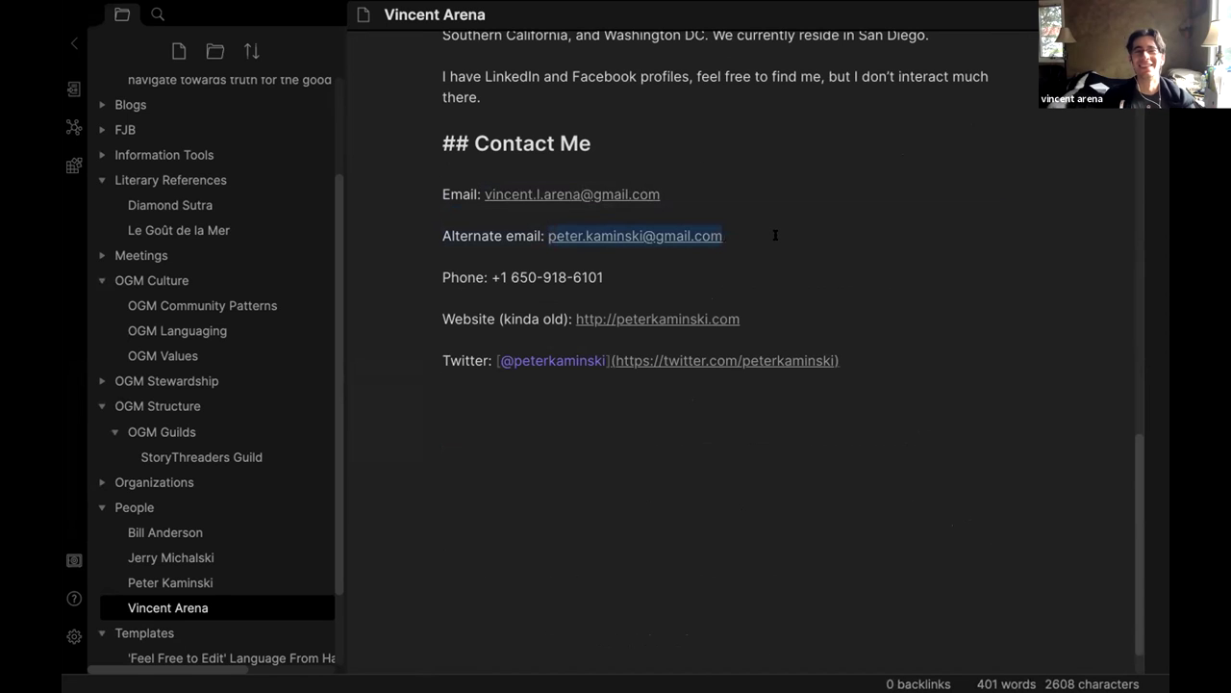
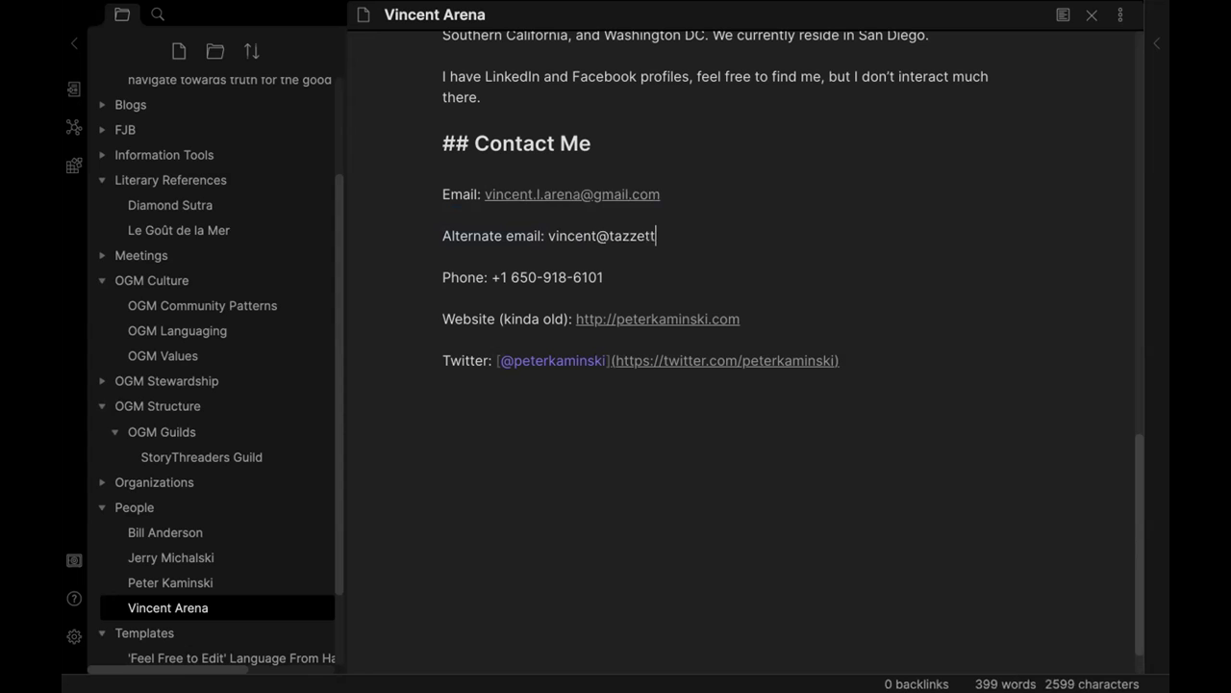
Replace the old Contact Me phone number after +1 with his own number.
key(Down)
key(Down)
key(BackSpace)
key(BackSpace)
key(BackSpace)
key(BackSpace)
key(BackSpace)
key(BackSpace)
key(BackSpace)
key(BackSpace)
key(BackSpace)
key(BackSpace)
key(BackSpace)
key(BackSpace)
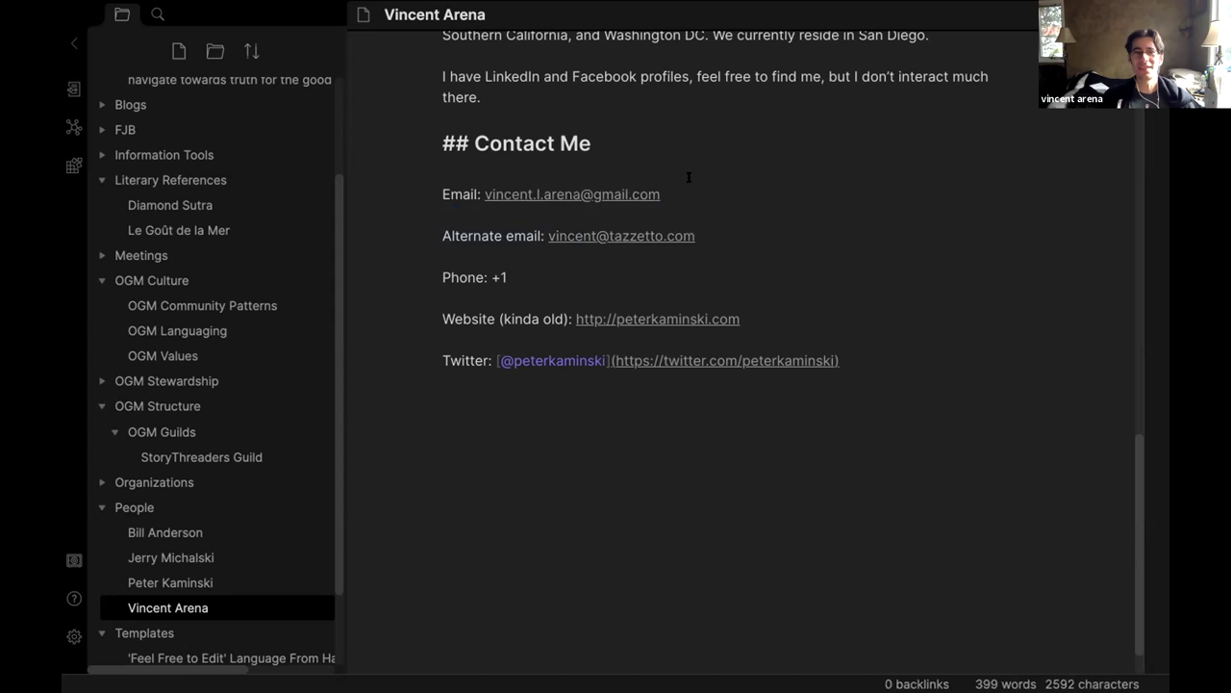
scroll(616, 217, up, 10)
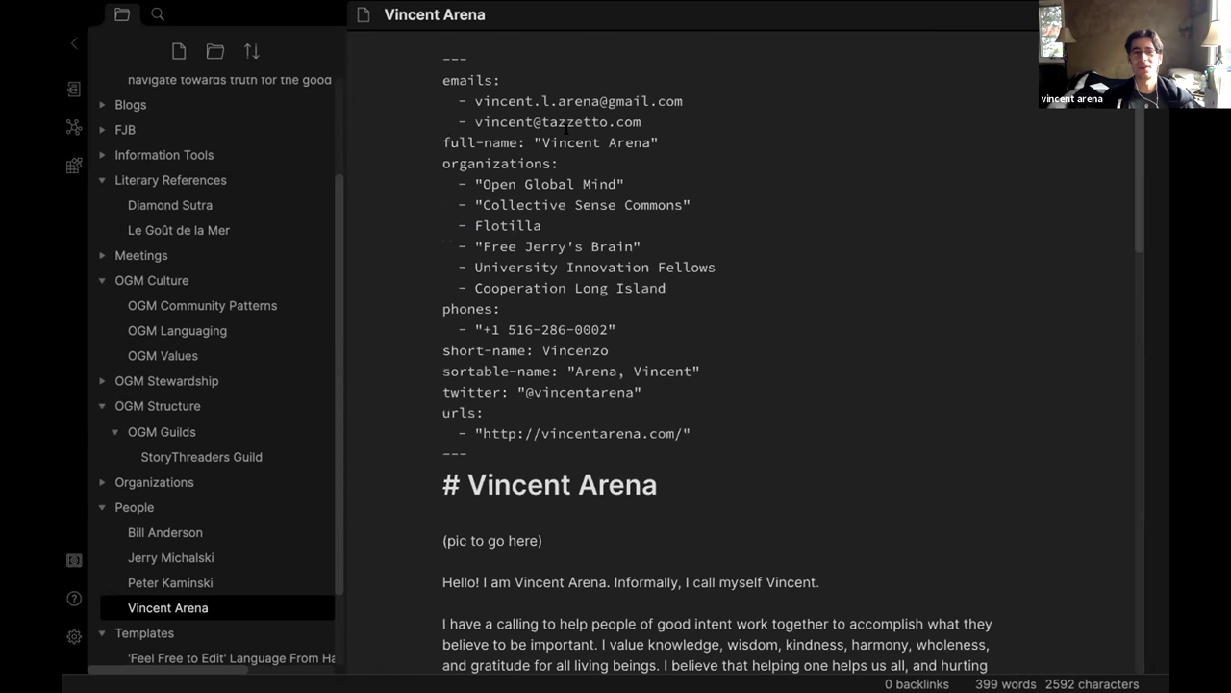
scroll(567, 125, down, 5)
scroll(567, 125, up, 5)
scroll(566, 219, down, 10)
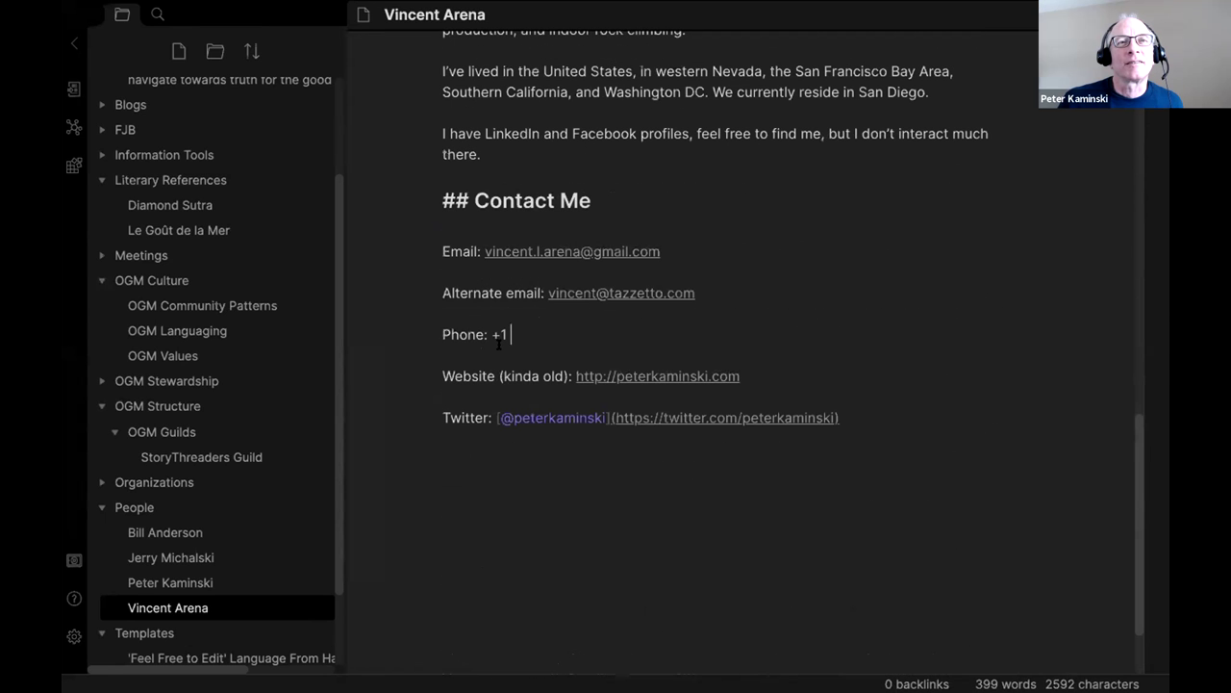
scroll(568, 317, up, 10)
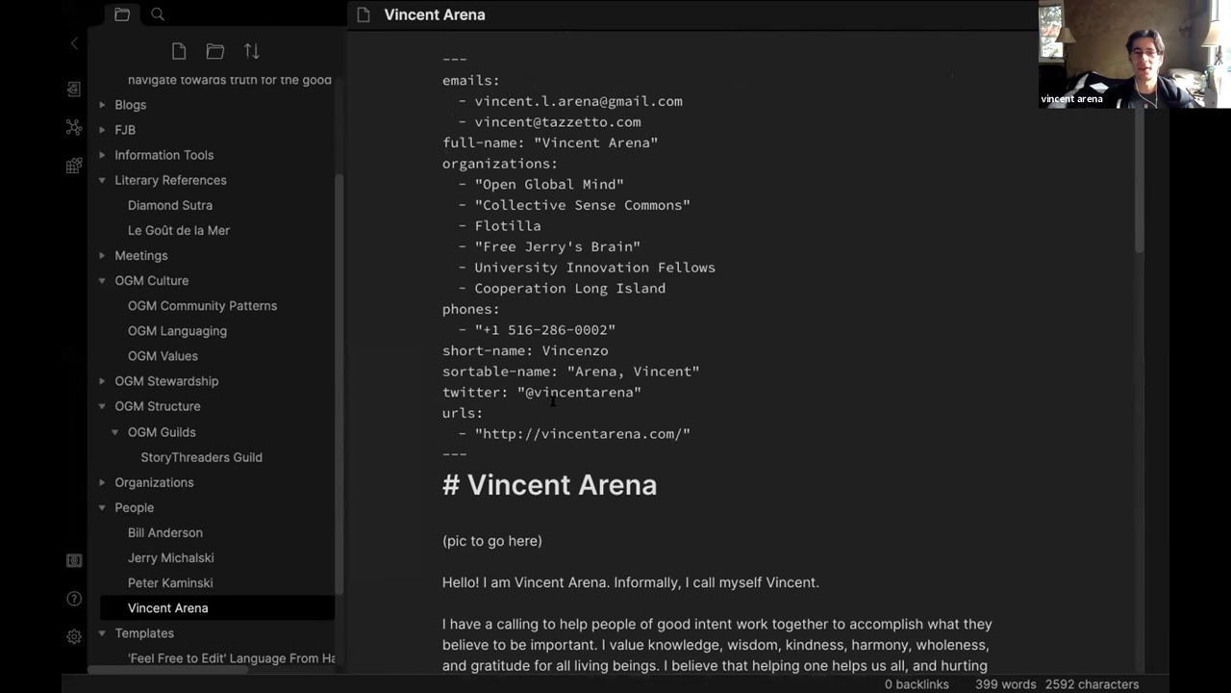
scroll(553, 402, down, 10)
click(556, 497)
scroll(748, 493, down, 1)
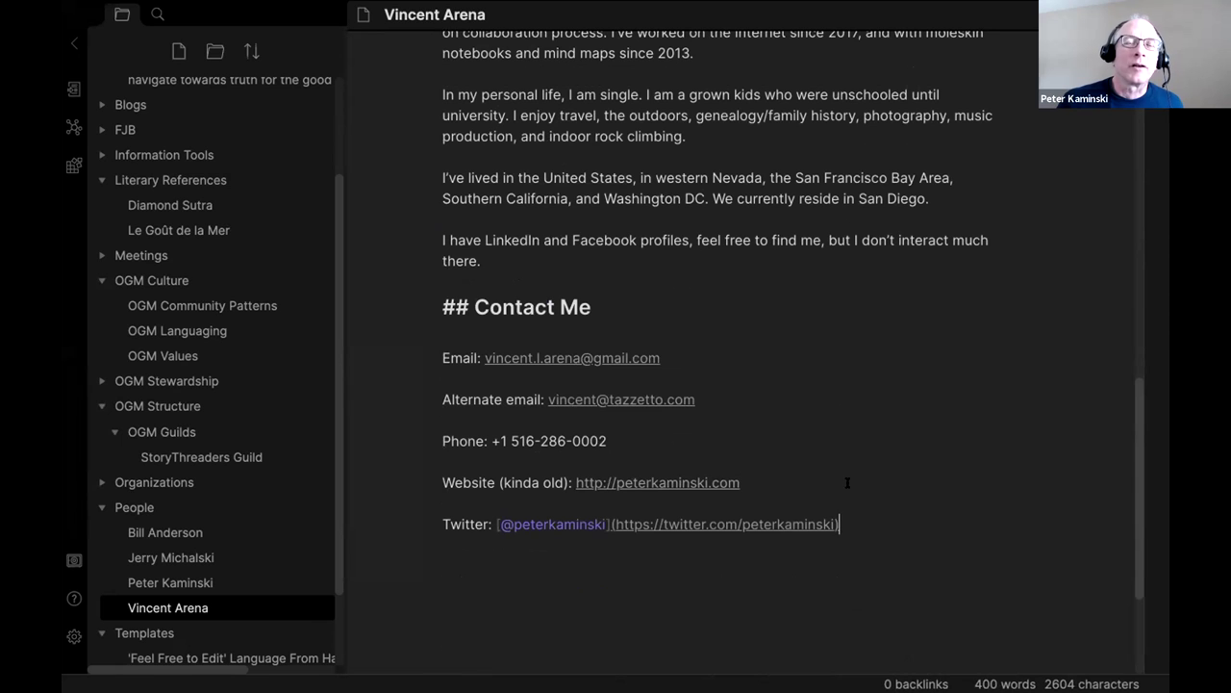
scroll(673, 337, up, 10)
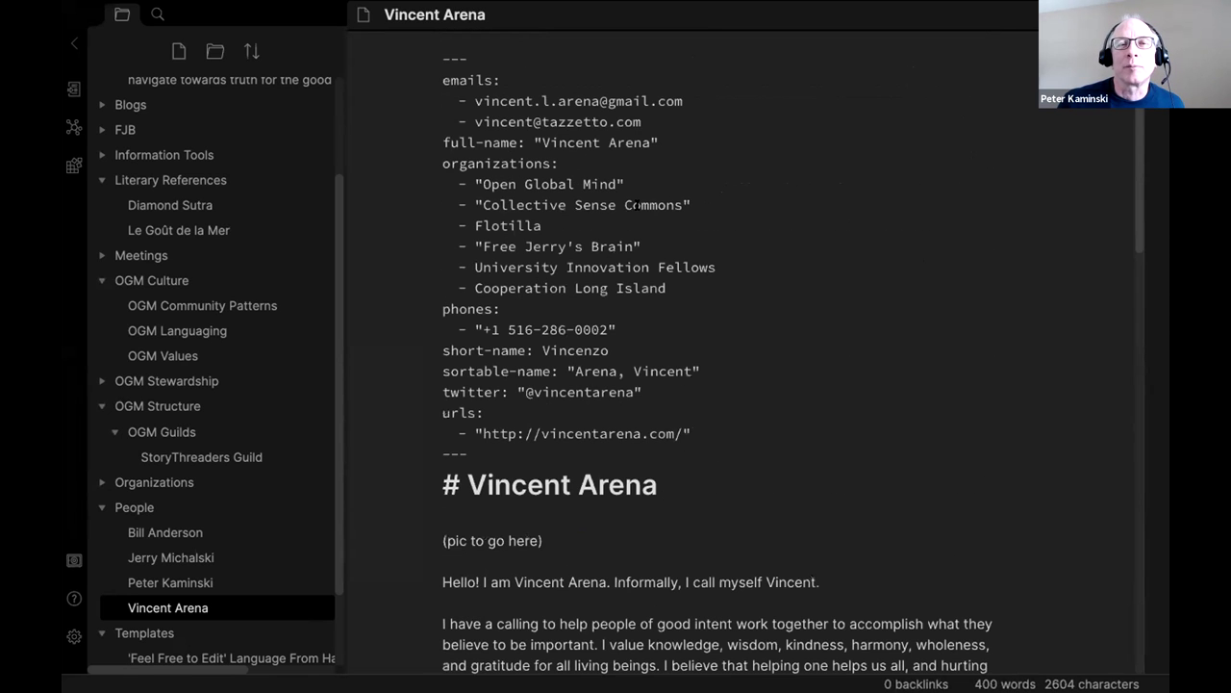
Point the Website link to his own .com domain and remove the '(kinda old)' remark.
scroll(645, 310, down, 10)
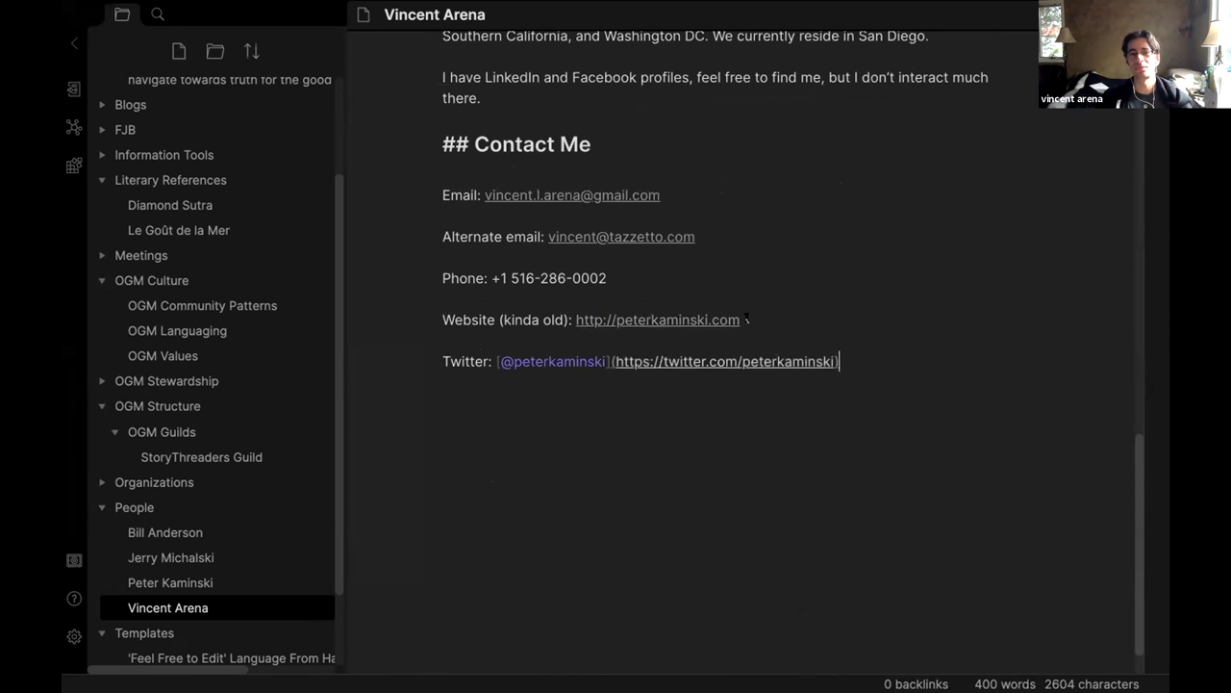
drag(747, 316, 635, 319)
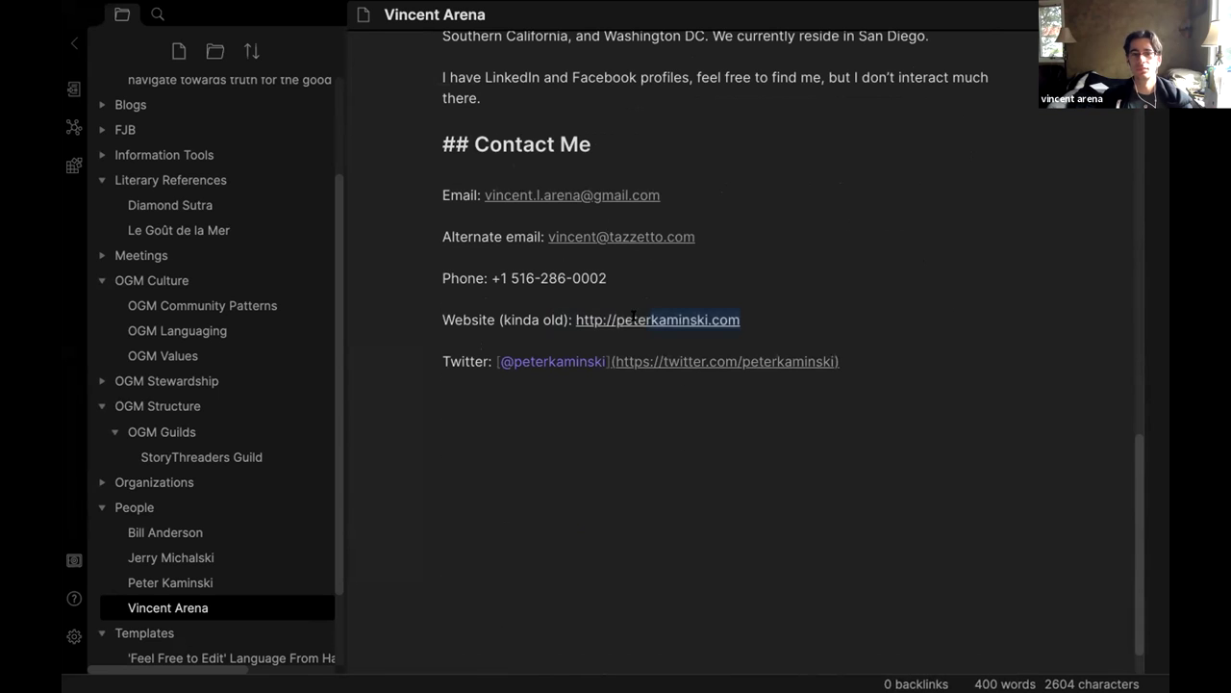
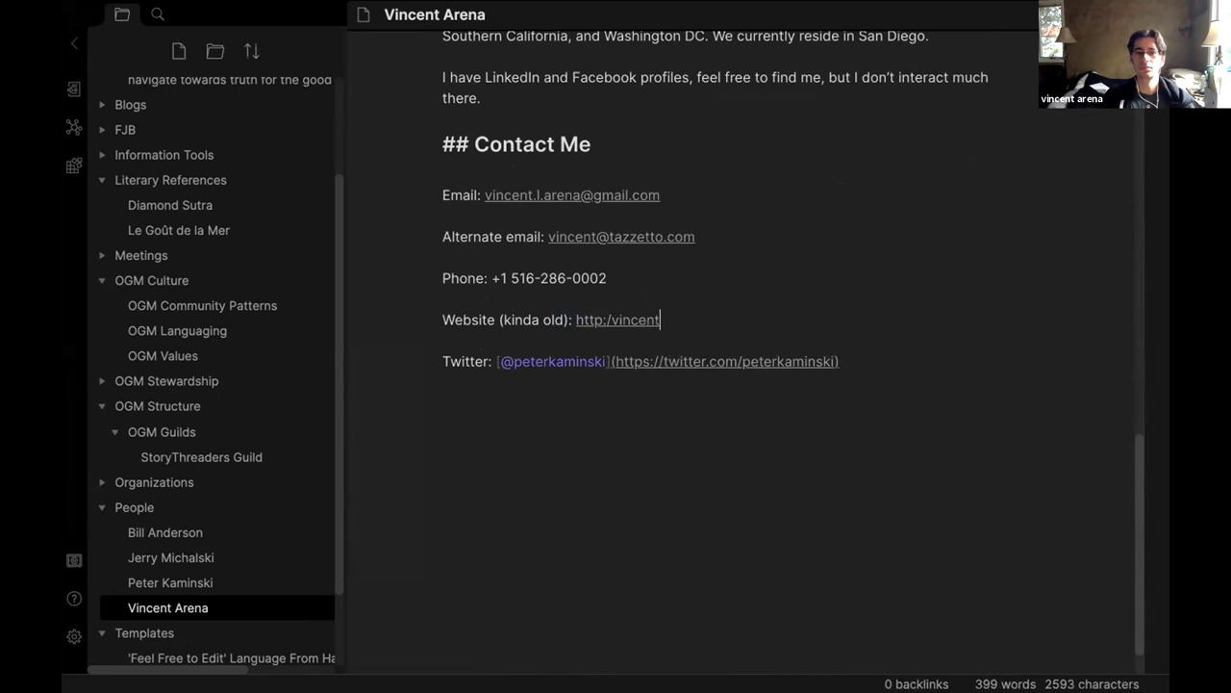
key(Left)
key(Left)
key(Left)
key(Left)
key(Left)
key(Left)
key(Left)
key(Left)
text(/)
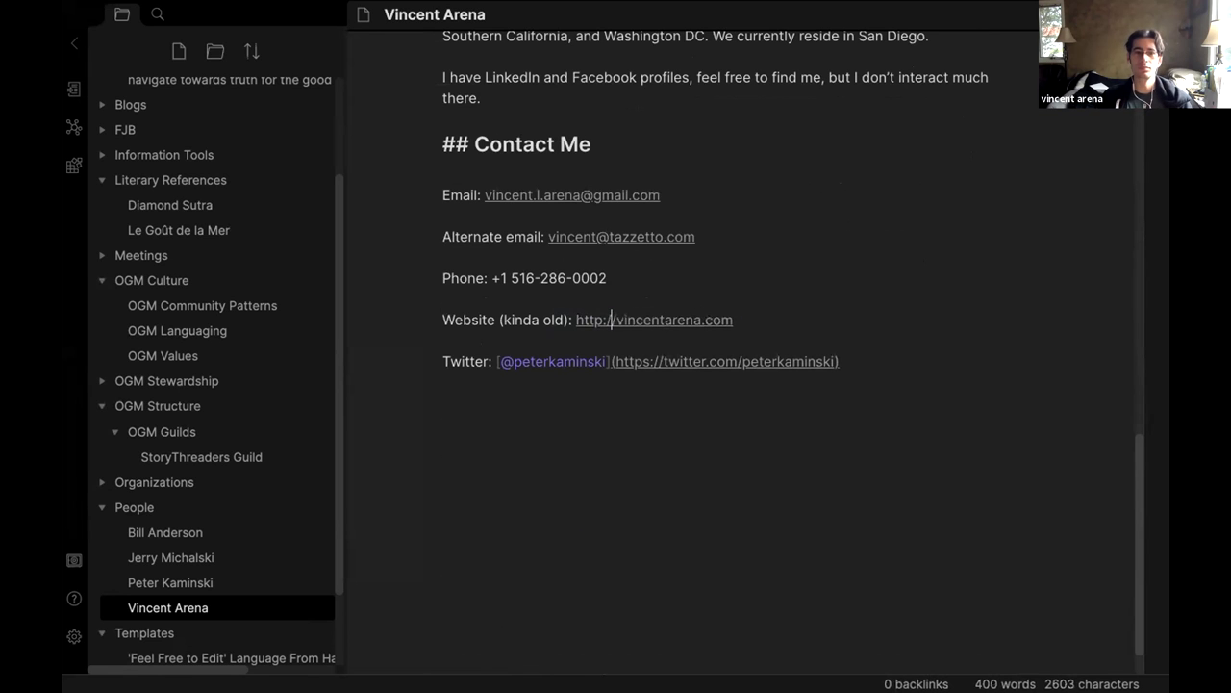
key(BackSpace)
key(BackSpace)
key(BackSpace)
key(BackSpace)
key(BackSpace)
key(BackSpace)
key(BackSpace)
key(BackSpace)
key(BackSpace)
key(BackSpace)
key(BackSpace)
key(BackSpace)
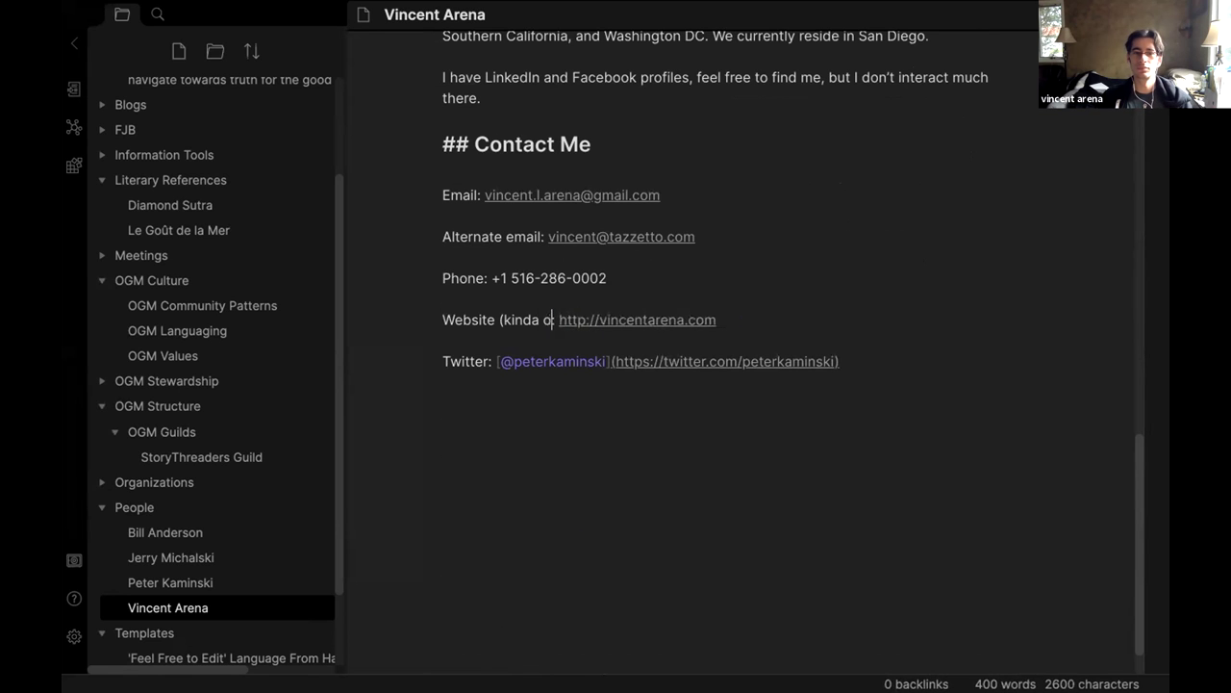
Add a Linkedin line below Website with his linkedin.com/in profile URL.
click(804, 313)
key(Return)
key(Return)
text(L)
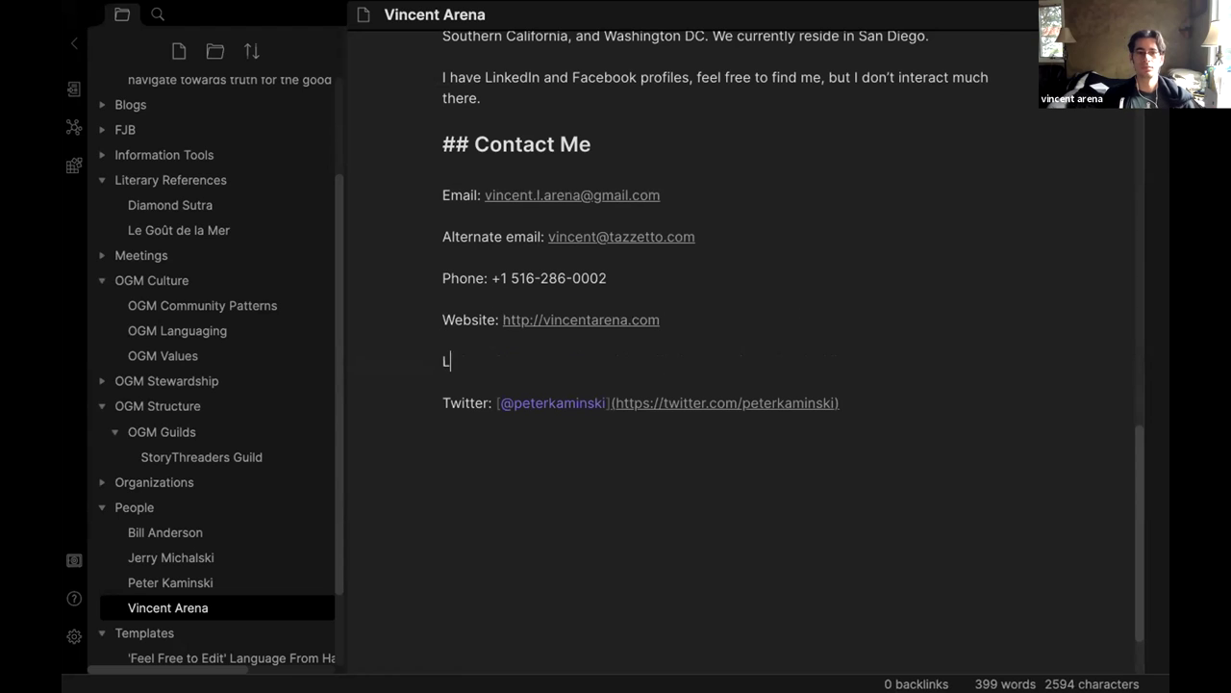
text(inkedin: ht)
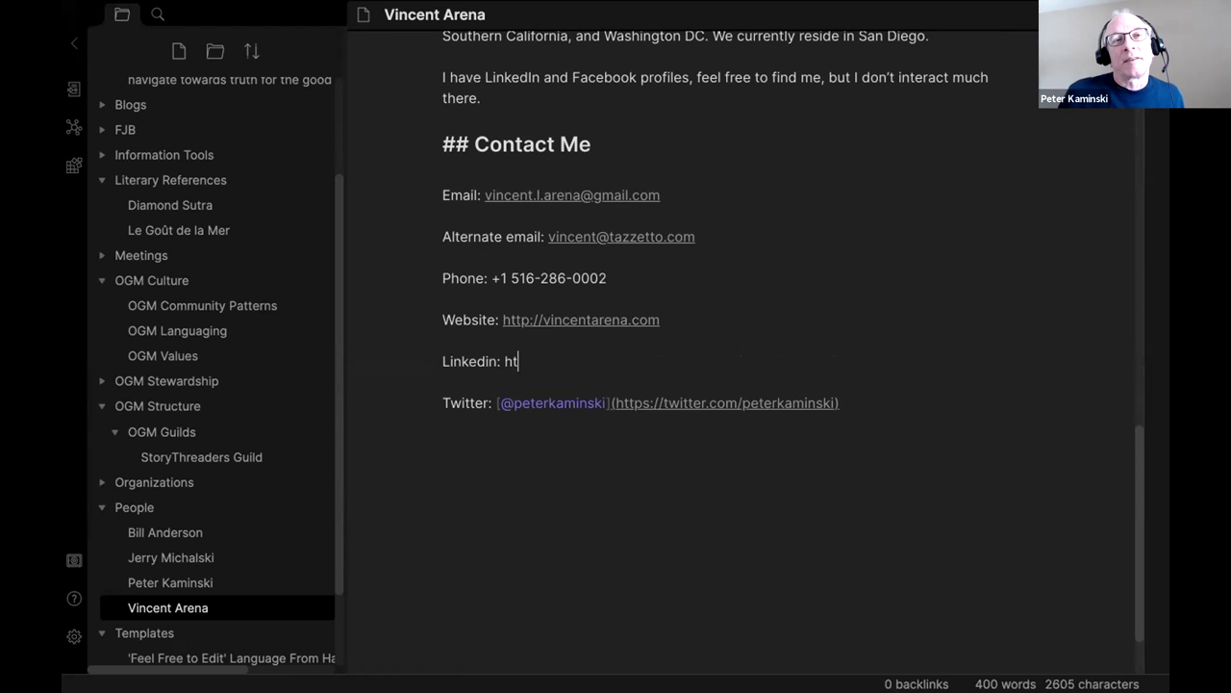
text(tps://link)
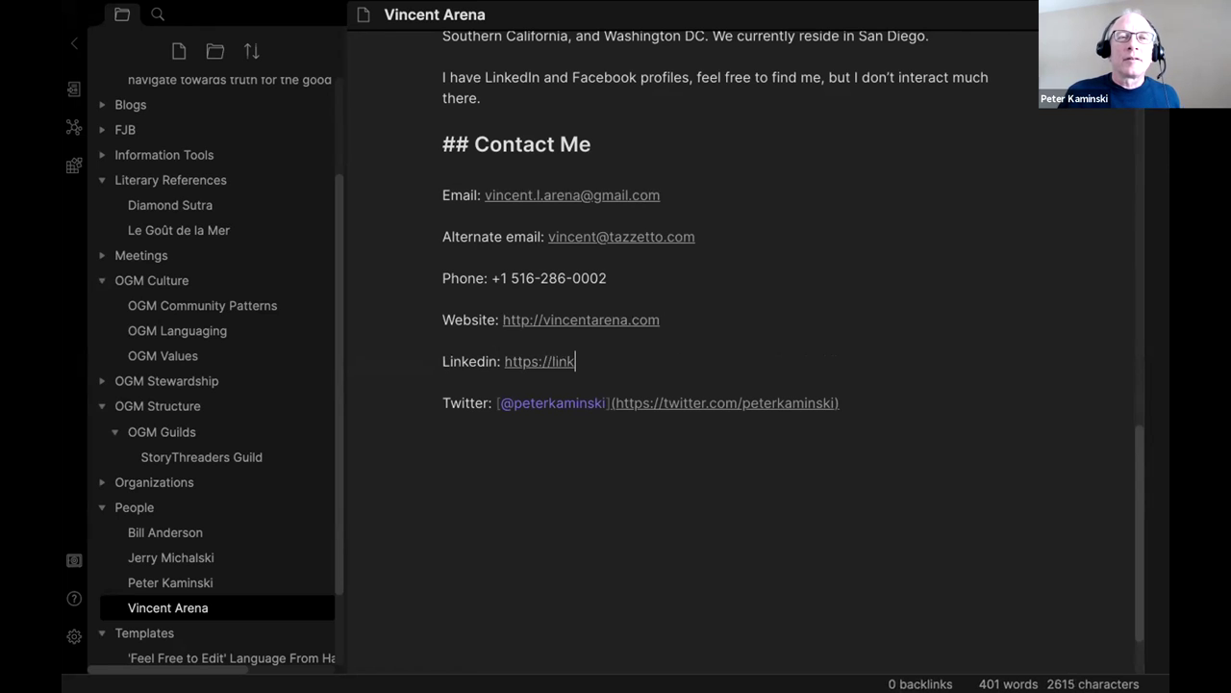
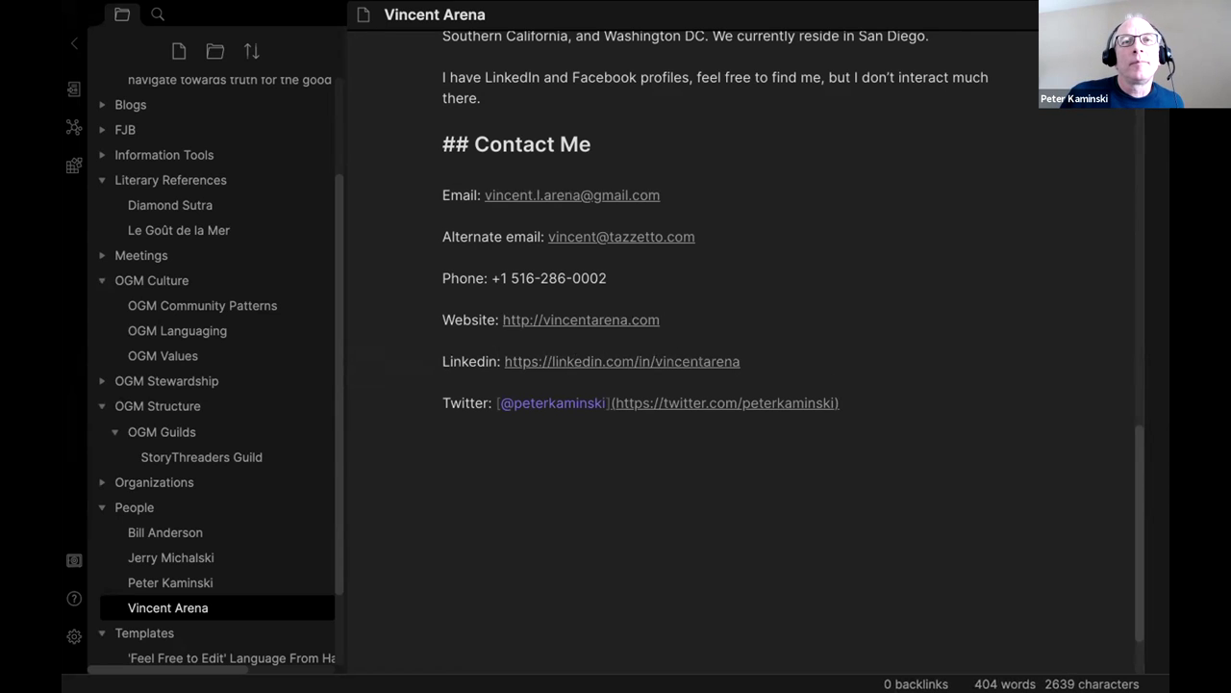
click(885, 411)
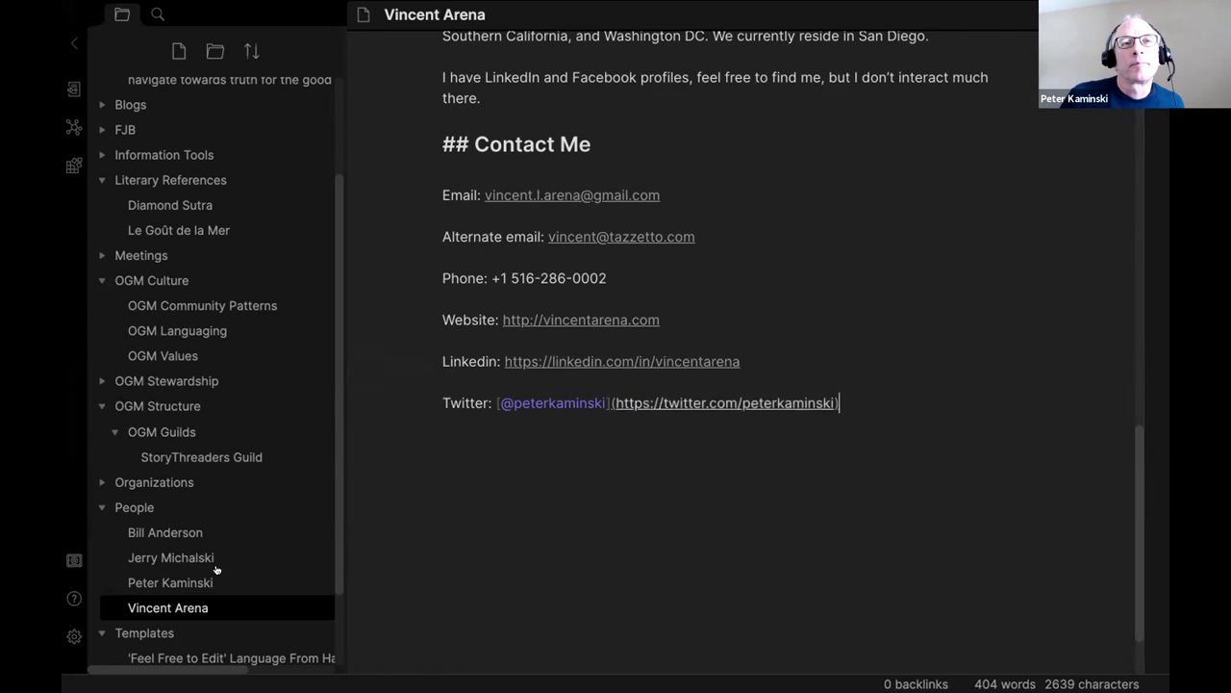
mouse_move(290, 671)
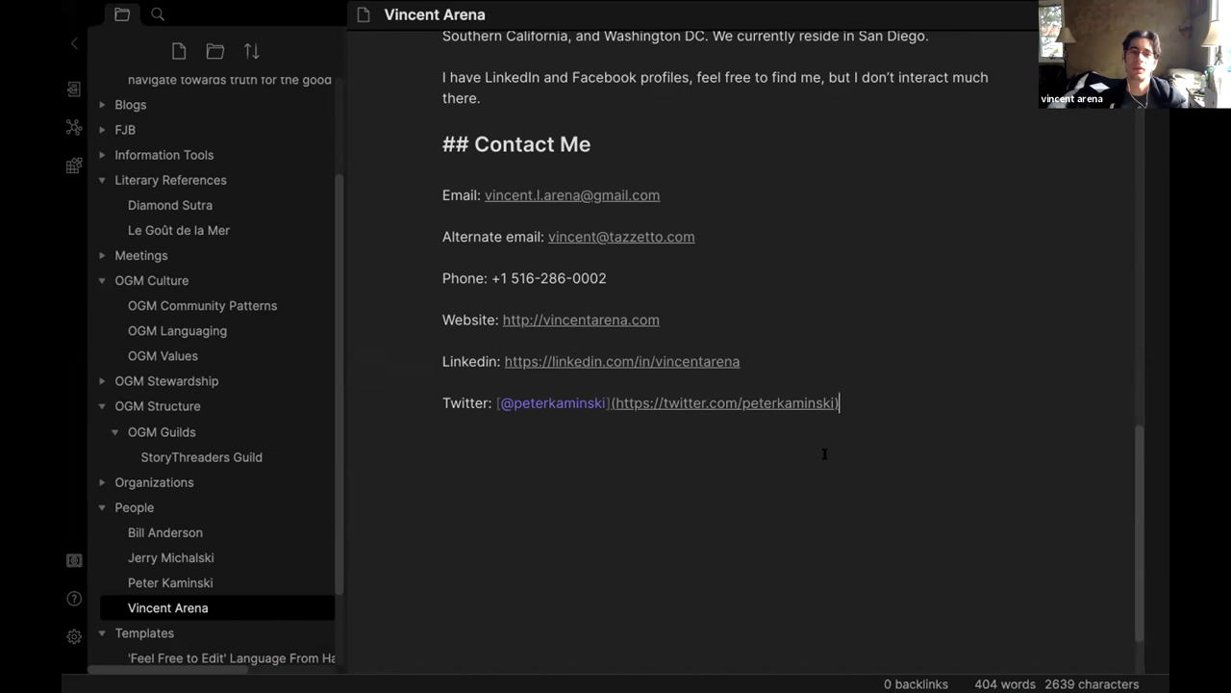
Put his username in the Twitter profile URL, removing the stray 'p' and restoring the closing parenthesis.
click(884, 394)
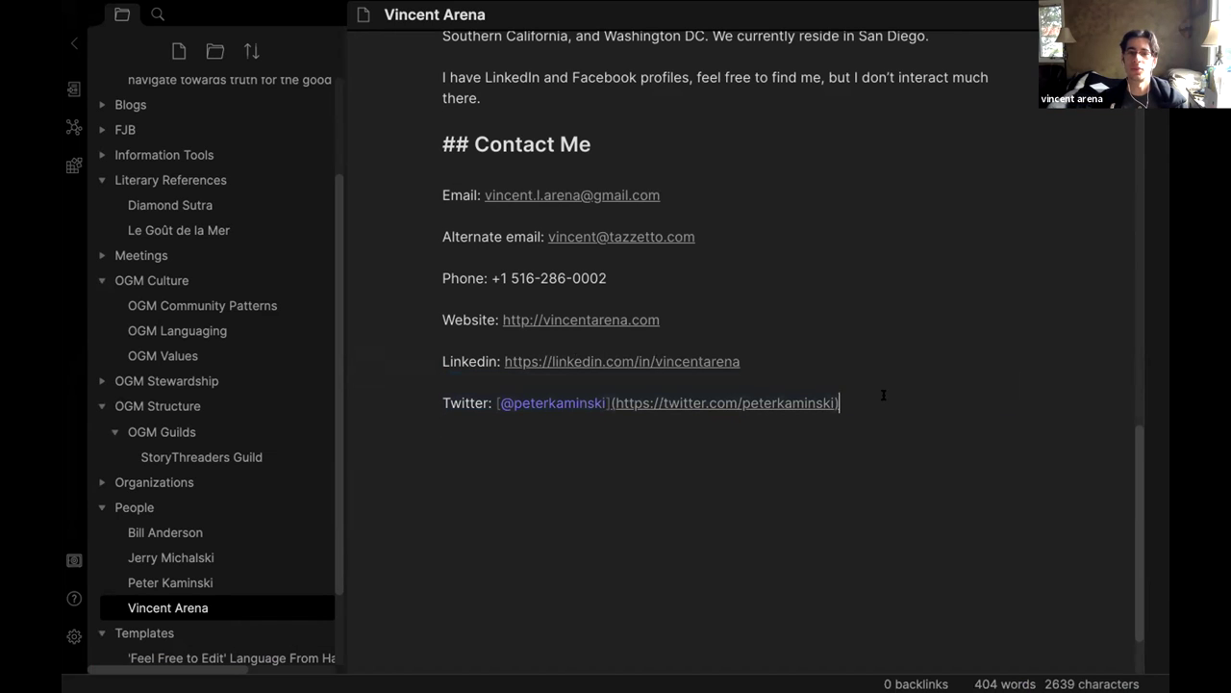
double_click(833, 400)
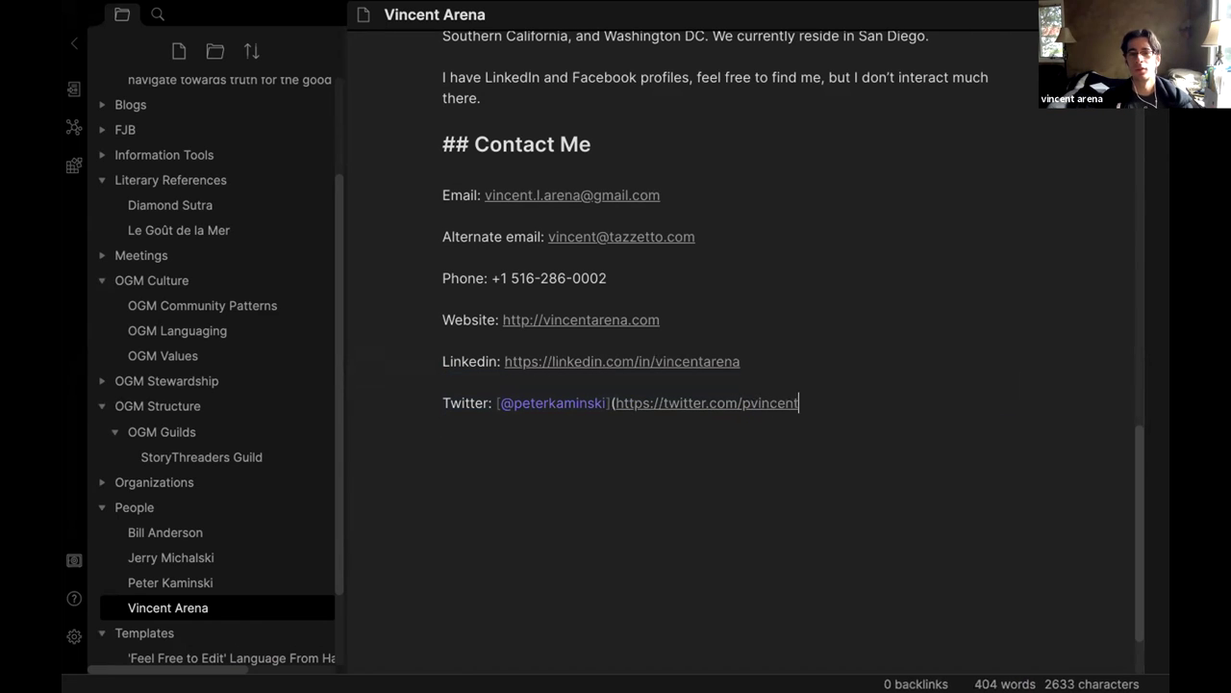
key(Left)
key(Left)
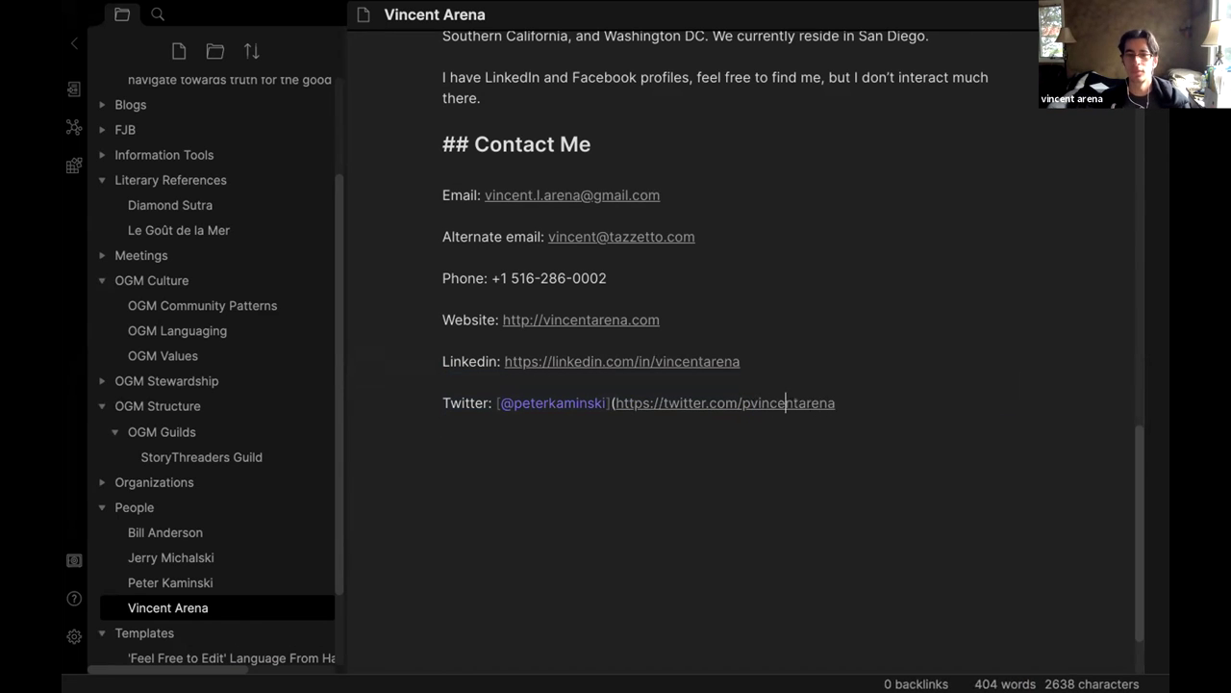
key(BackSpace)
click(761, 402)
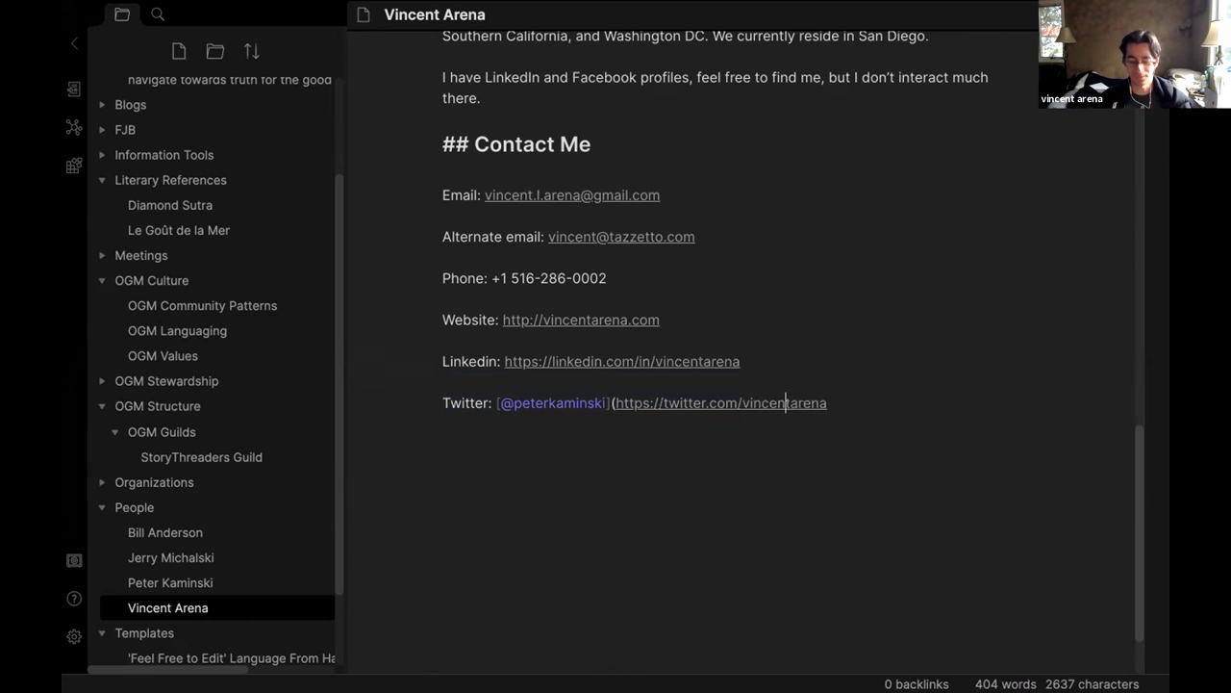
text())
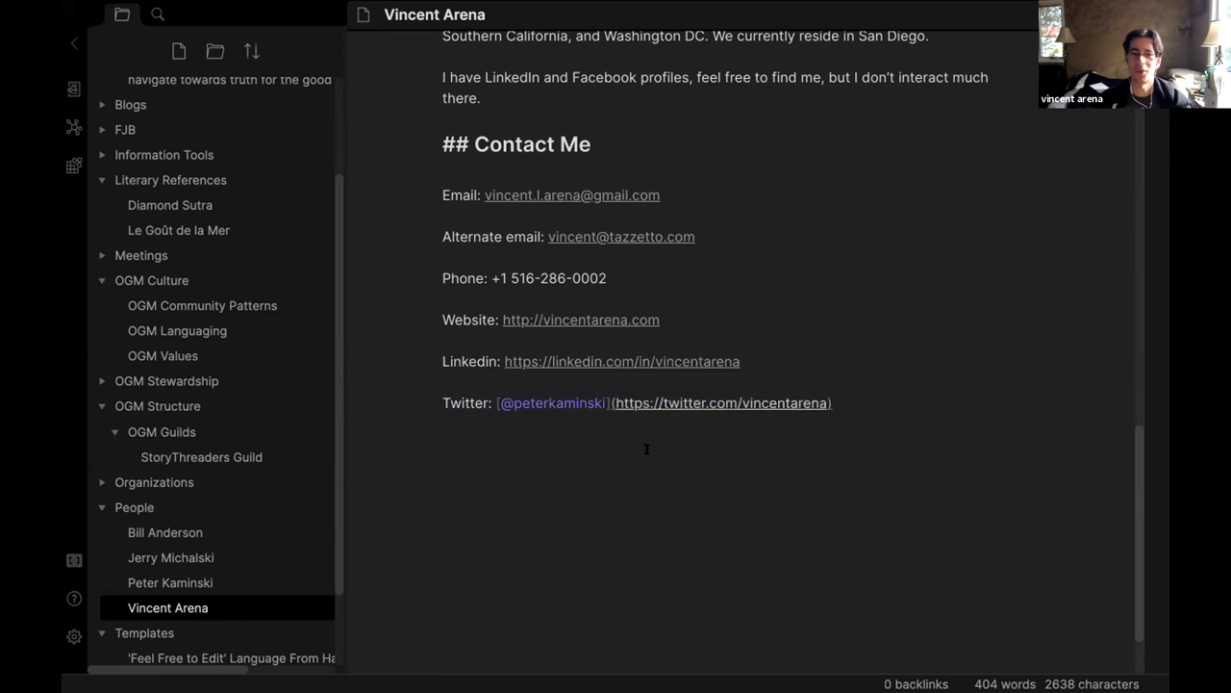
Change the Twitter link text to his handle and delete the extra trailing letter.
double_click(525, 394)
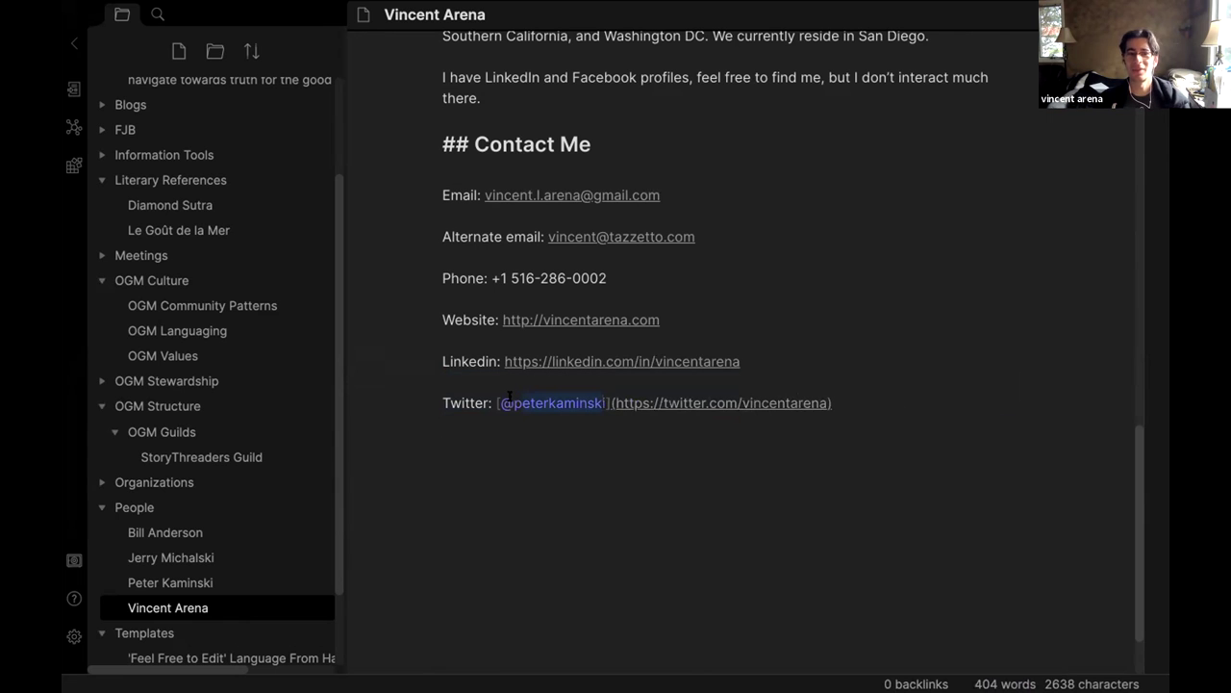
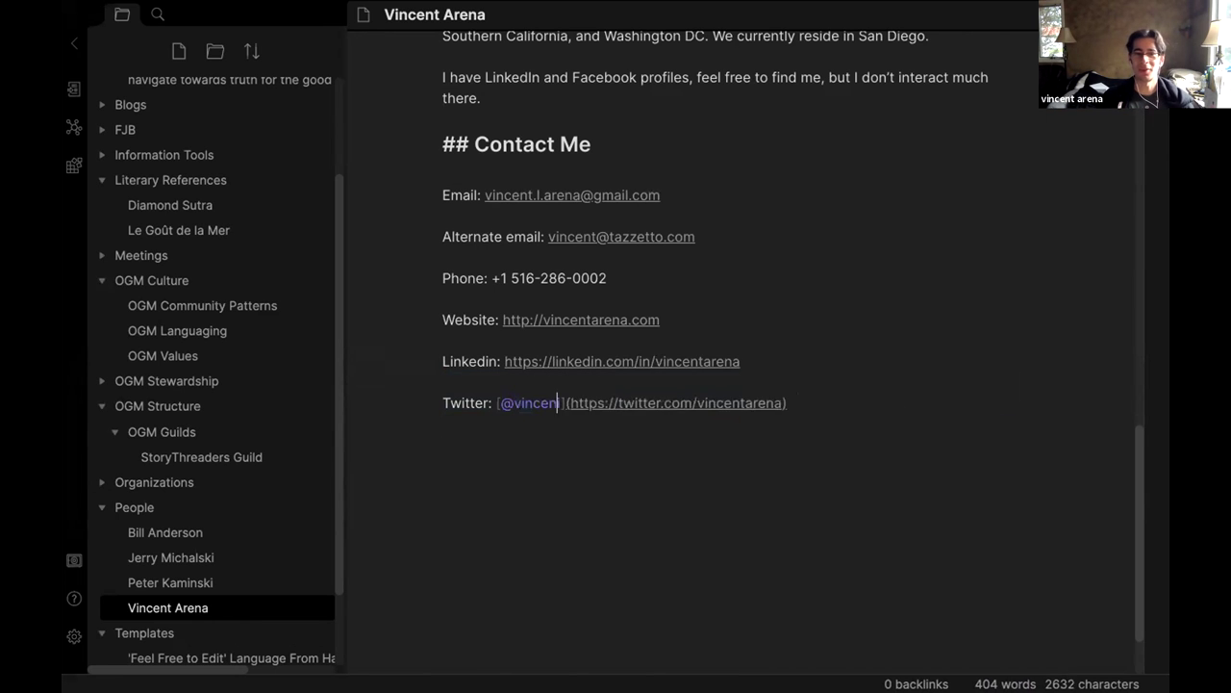
click(596, 451)
scroll(597, 451, up, 1)
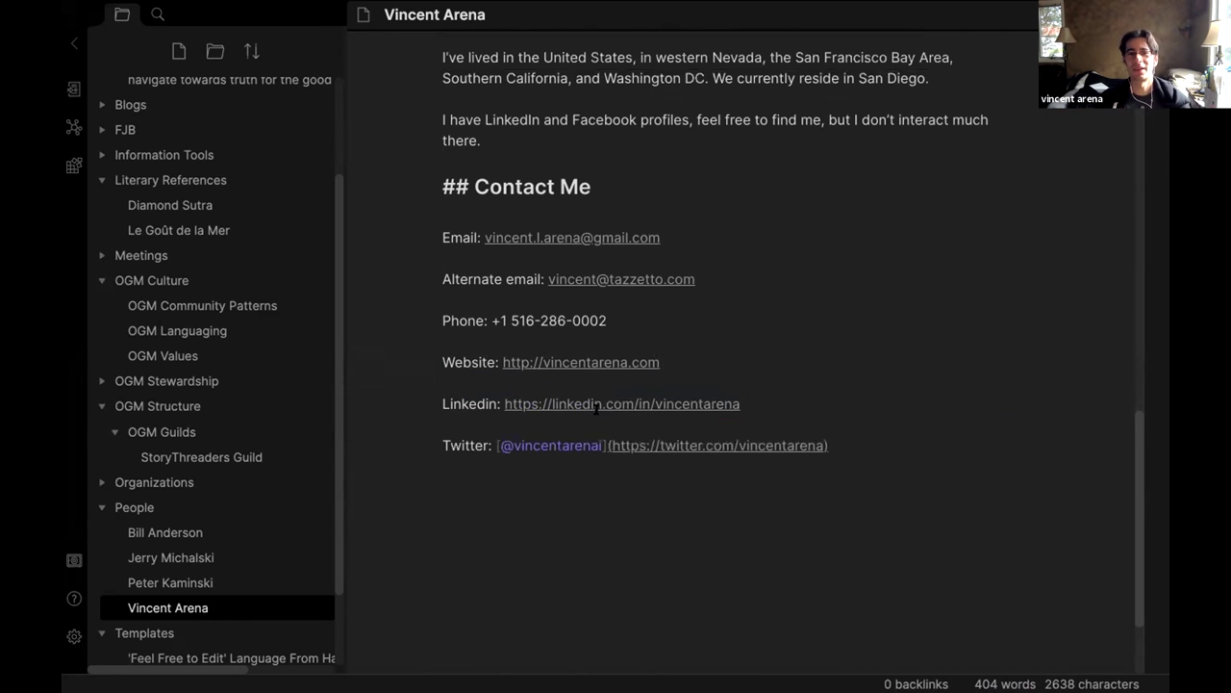
scroll(681, 300, up, 15)
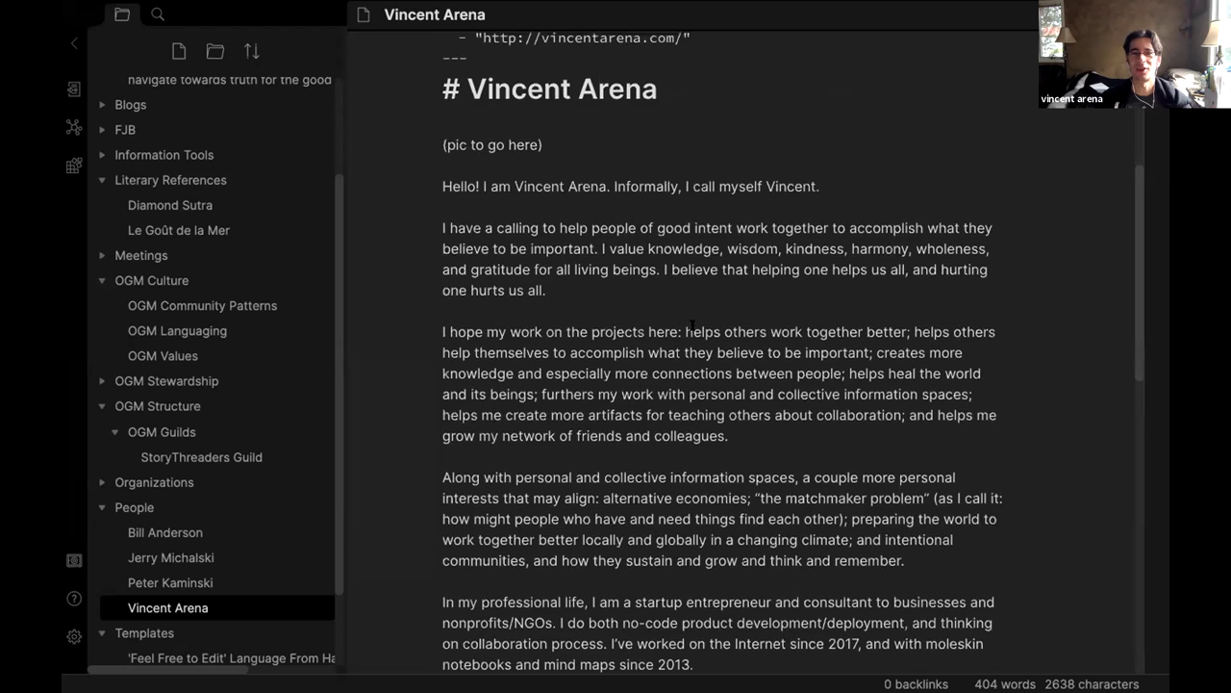
scroll(691, 330, down, 17)
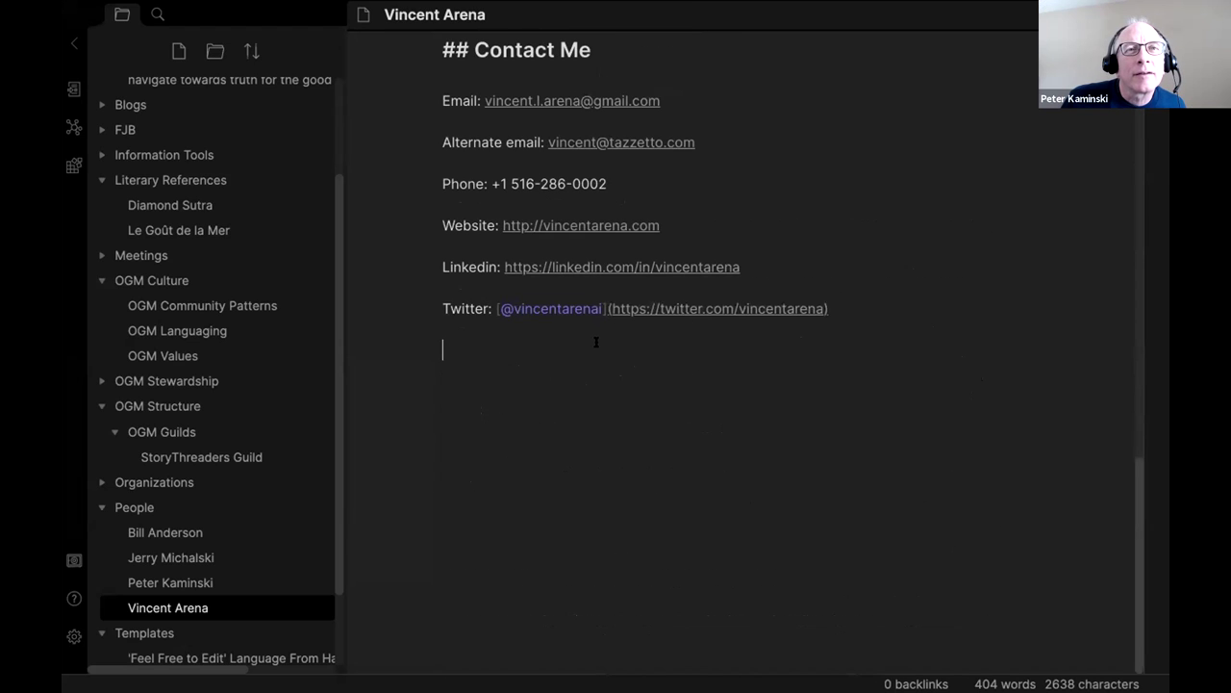
click(600, 307)
key(BackSpace)
scroll(691, 284, up, 1)
click(746, 273)
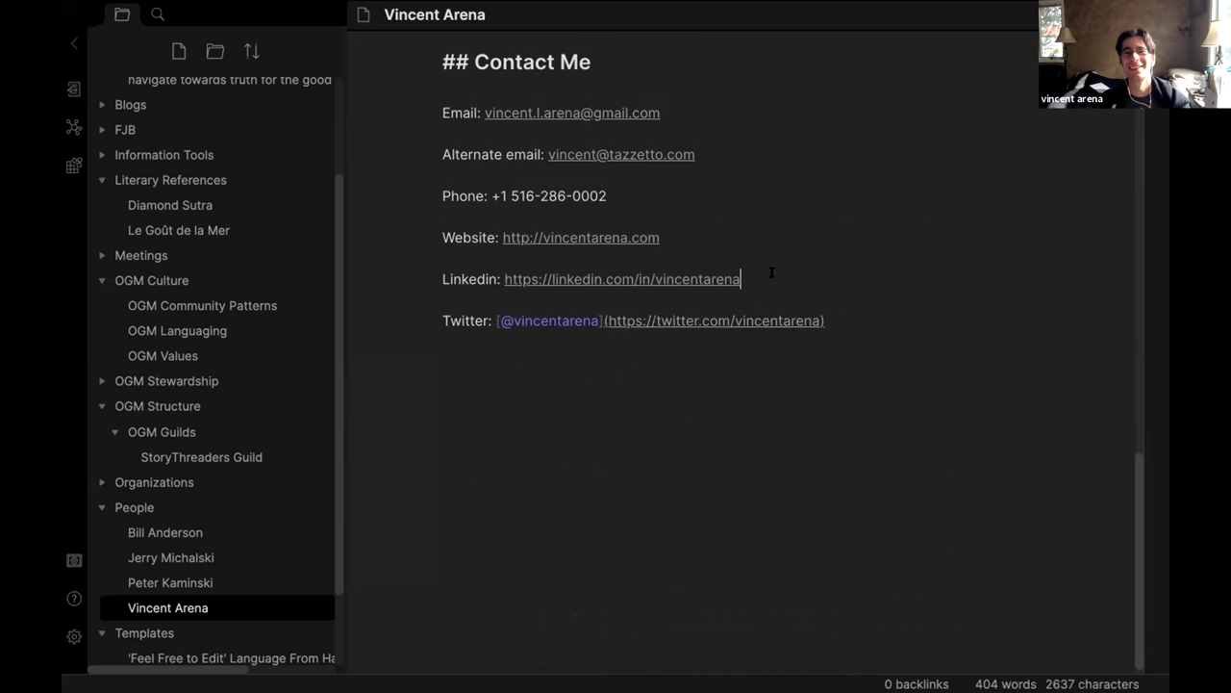
scroll(768, 279, up, 5)
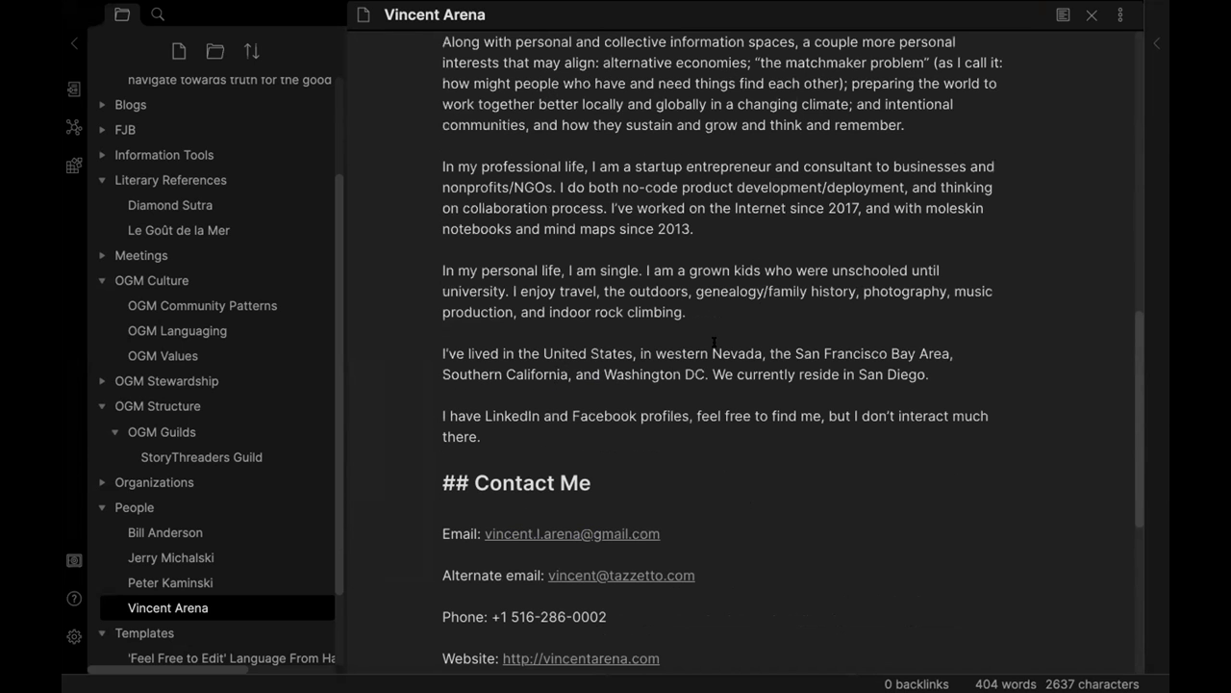
Replace 'western Nevada' with 'East Rockaway NY, near Long Beach', drop the other places, add '(Long Island, not Cali)'.
drag(760, 346, 653, 353)
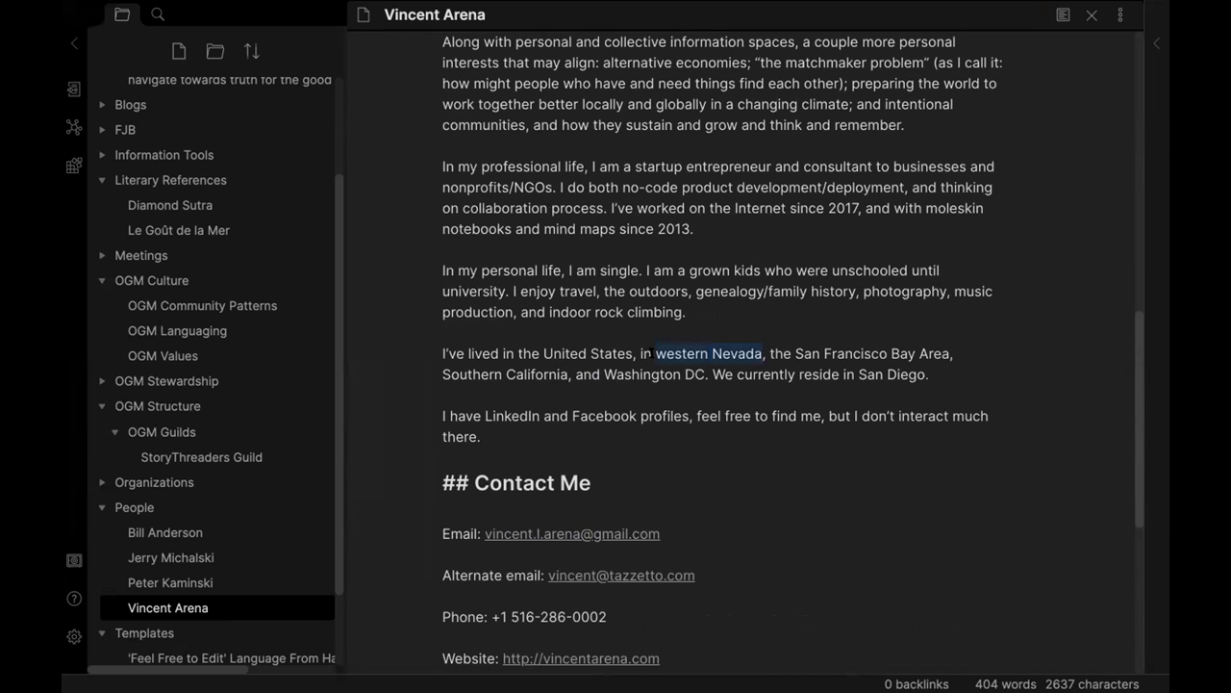
text(East Rockaway)
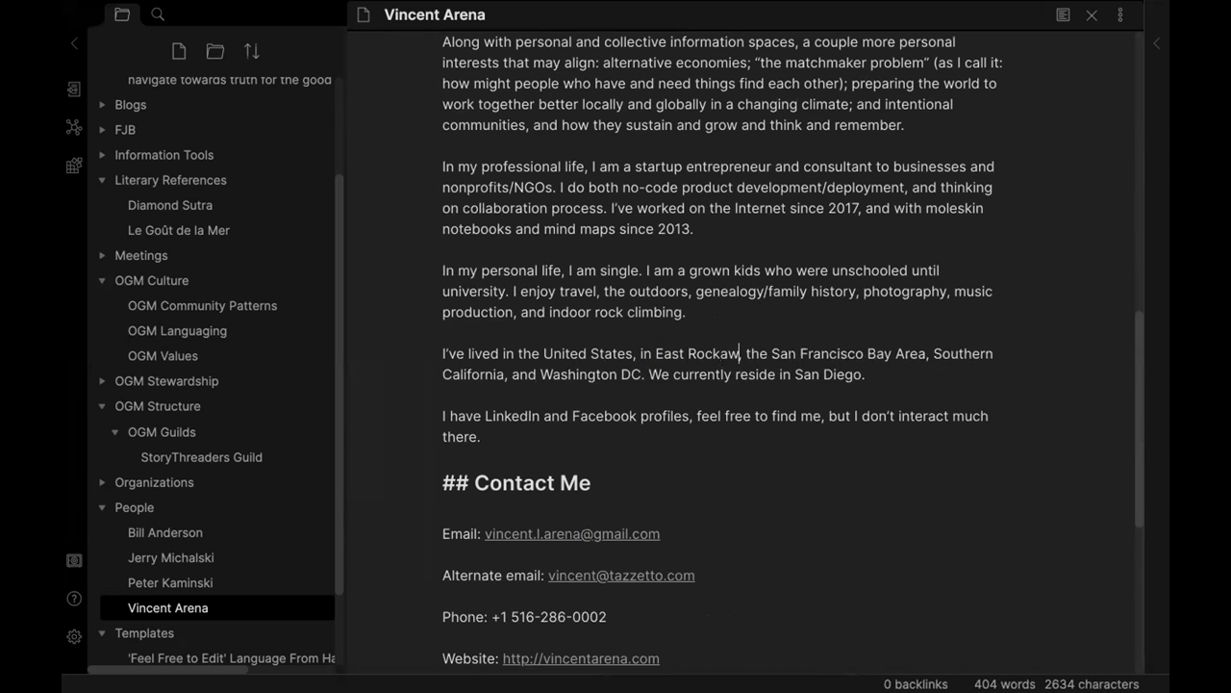
text( NY, near Long Beach.)
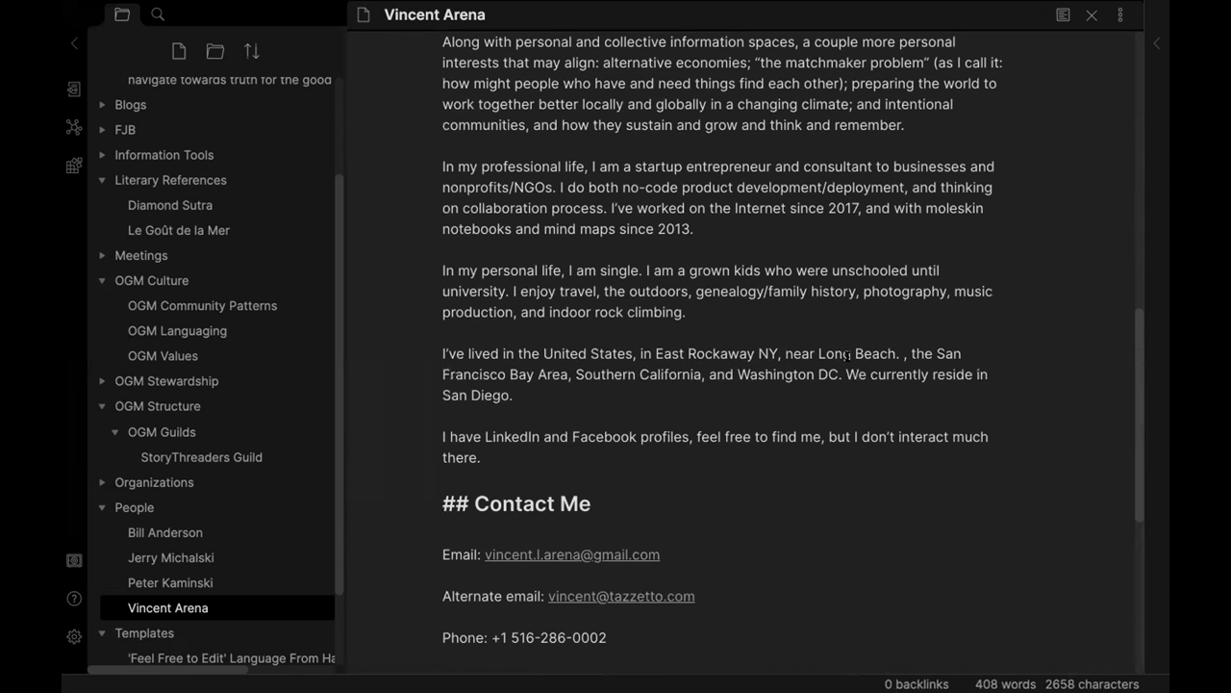
drag(513, 396, 907, 343)
key(BackSpace)
key(BackSpace)
key(BackSpace)
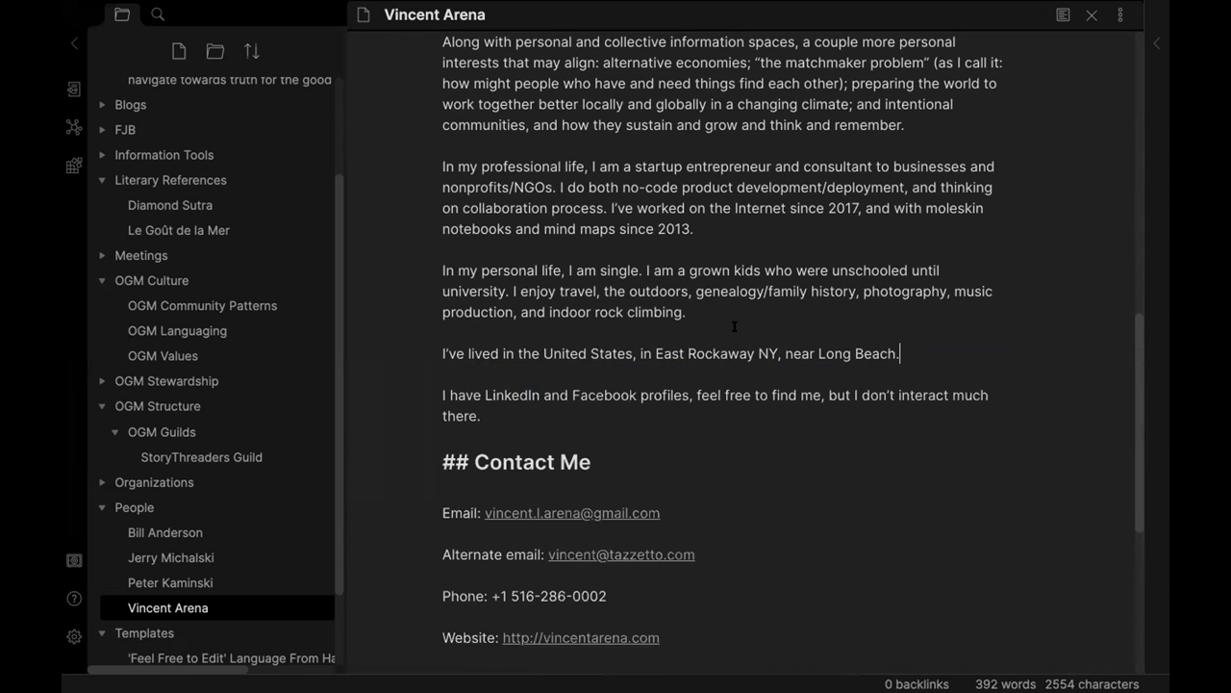
click(635, 407)
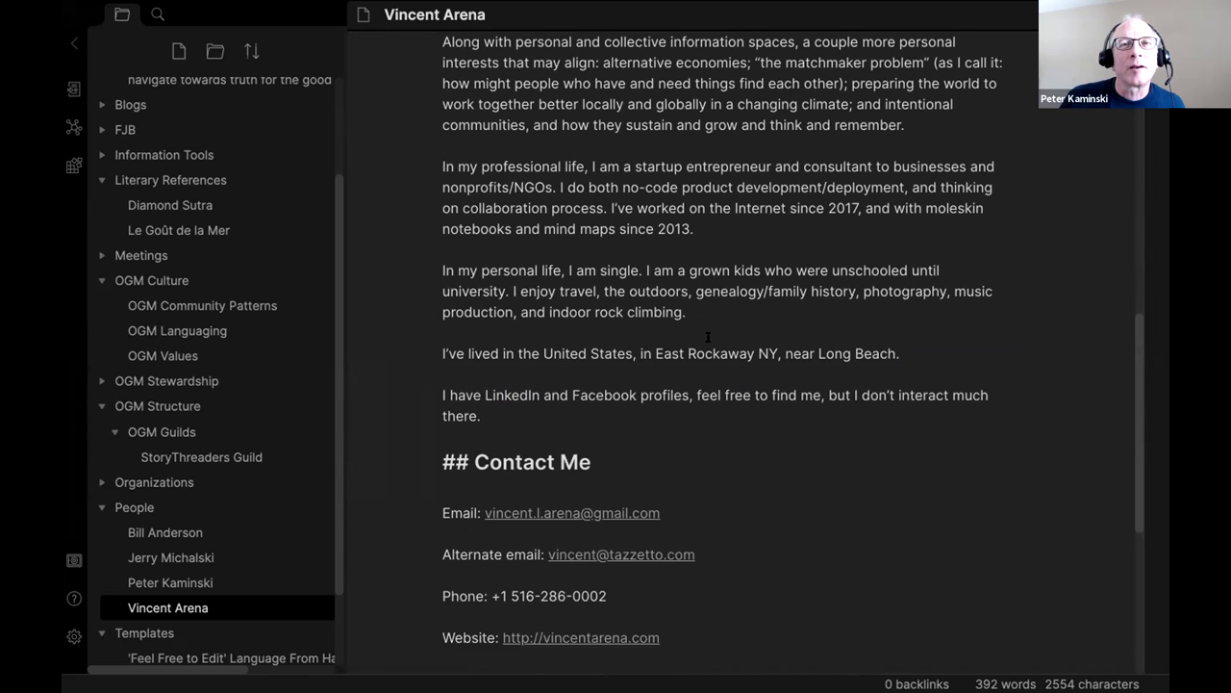
click(900, 351)
text((Lon)
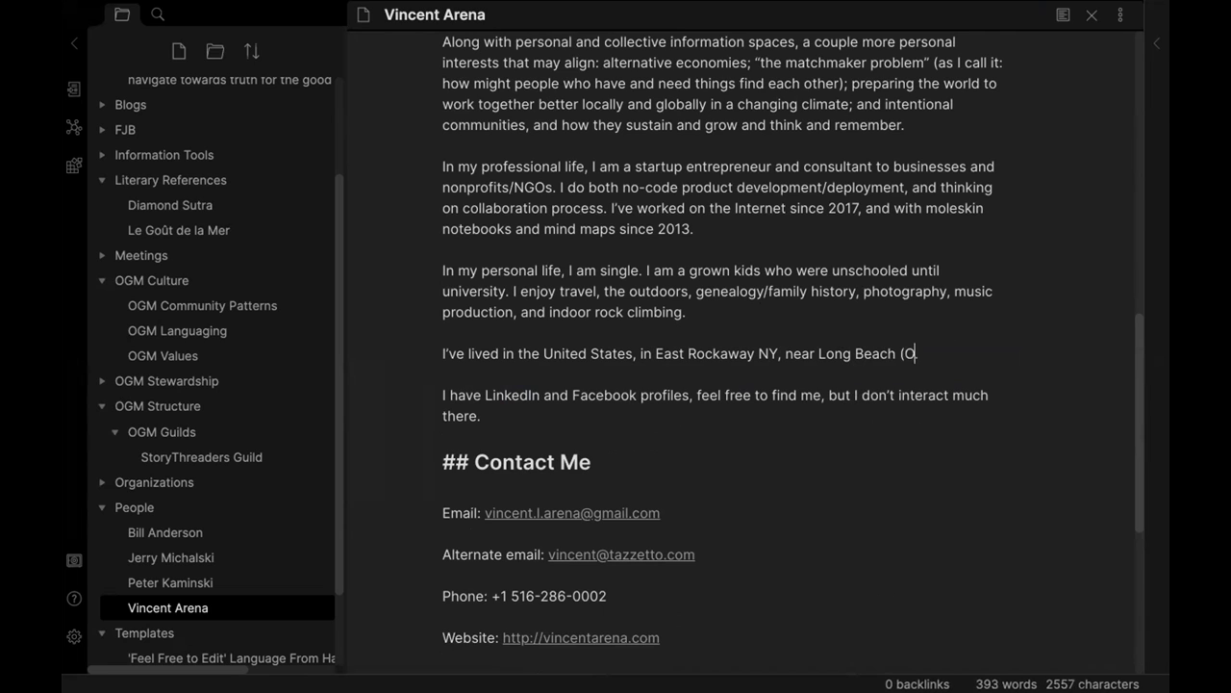
text(g Island)
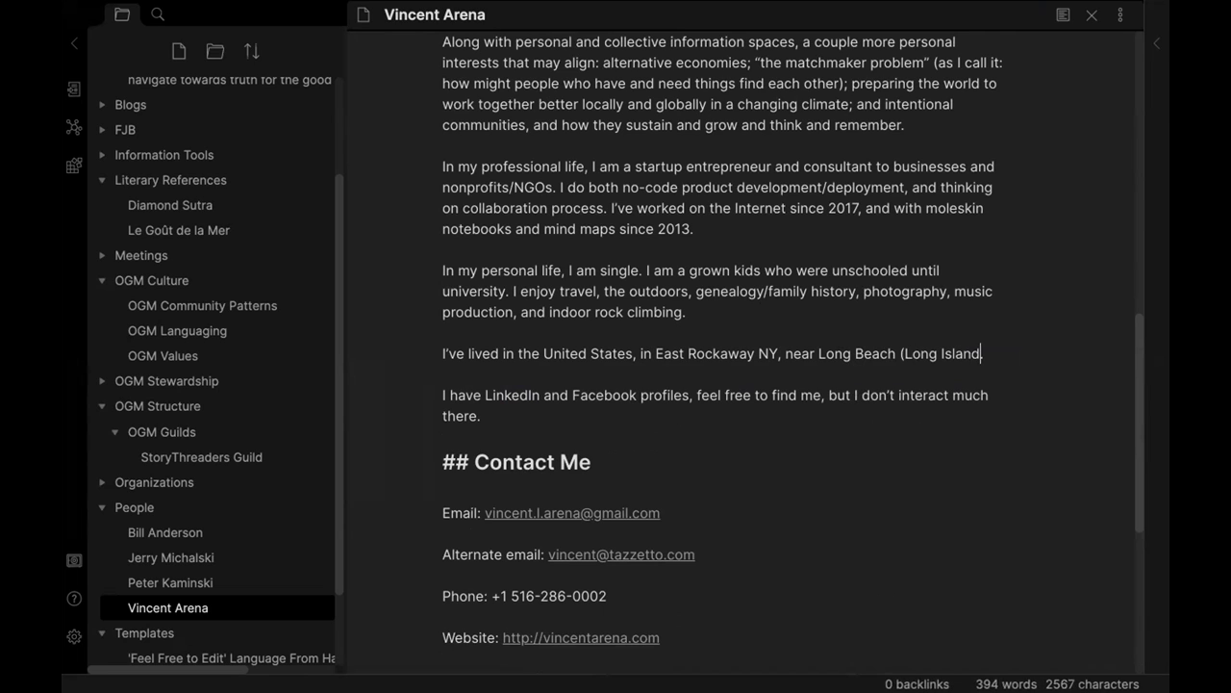
text(, not Cali))
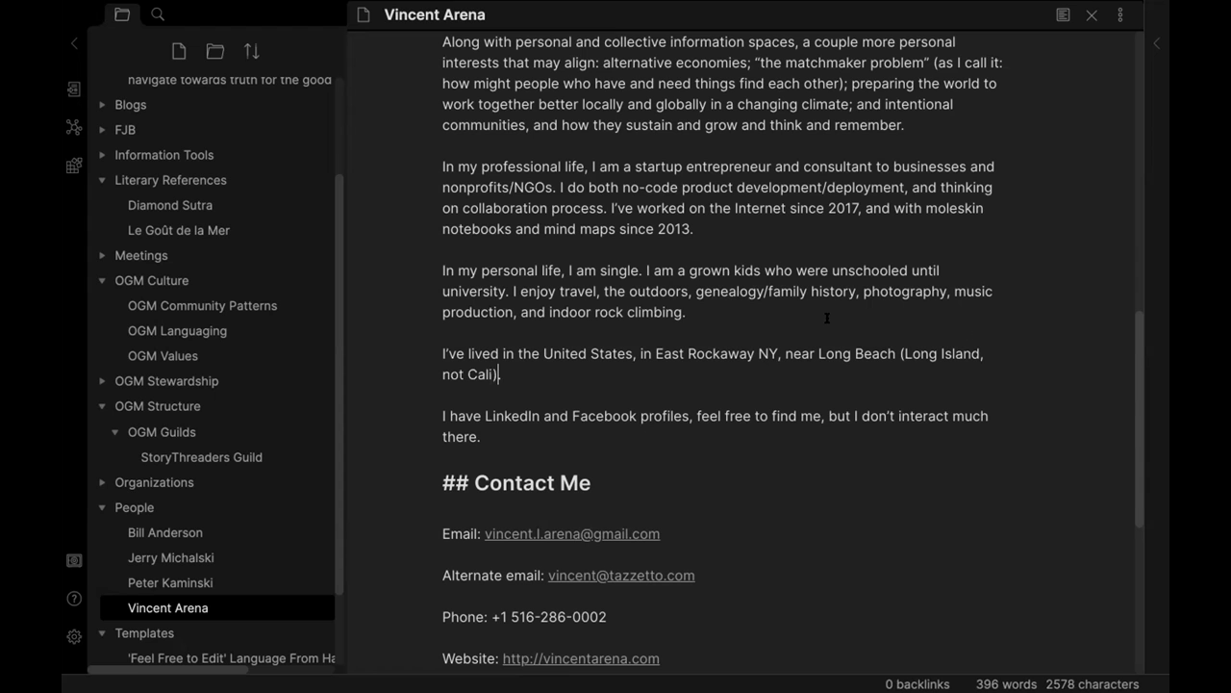
click(827, 317)
scroll(736, 325, up, 3)
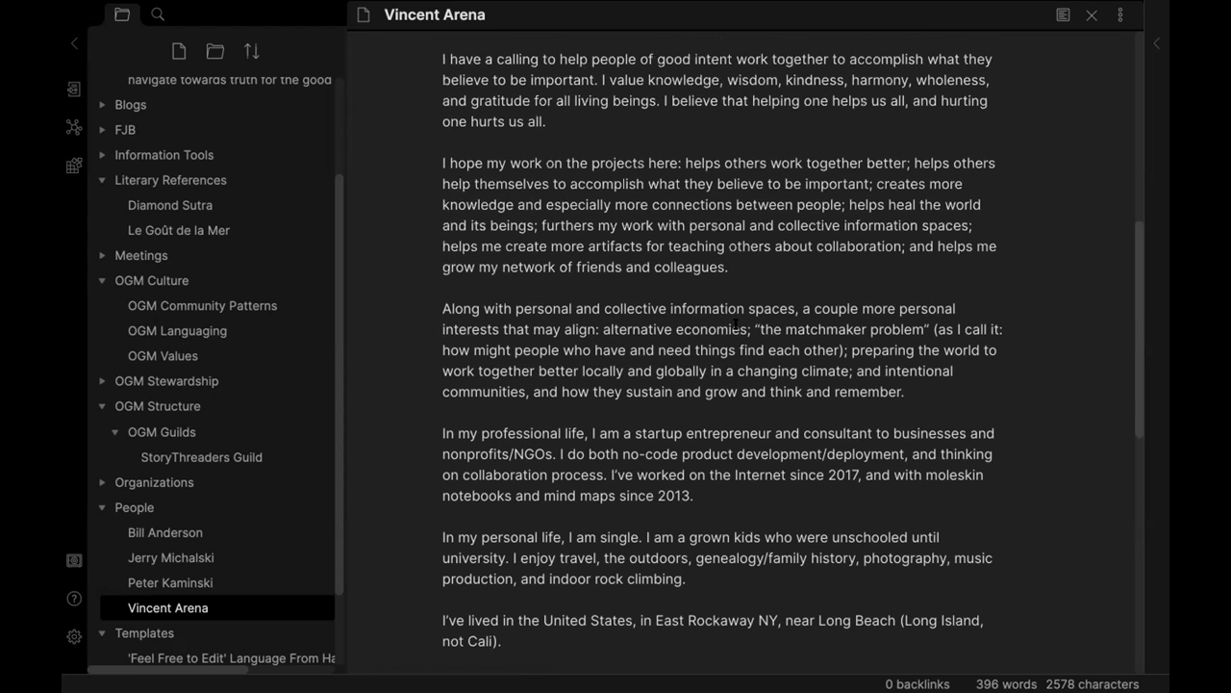
Delete the unschooled-kids sentence, swap genealogy/family history for surfing, and end hobbies with 'sketching, and hiking'.
scroll(647, 519, down, 3)
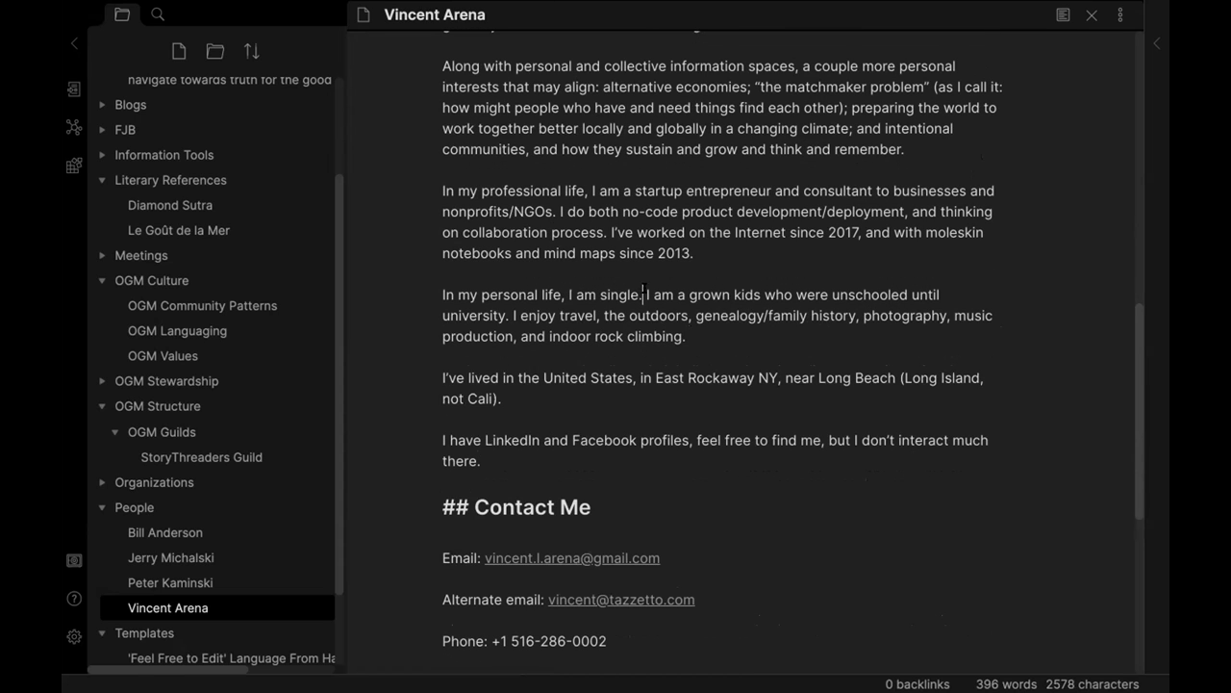
drag(514, 310, 508, 313)
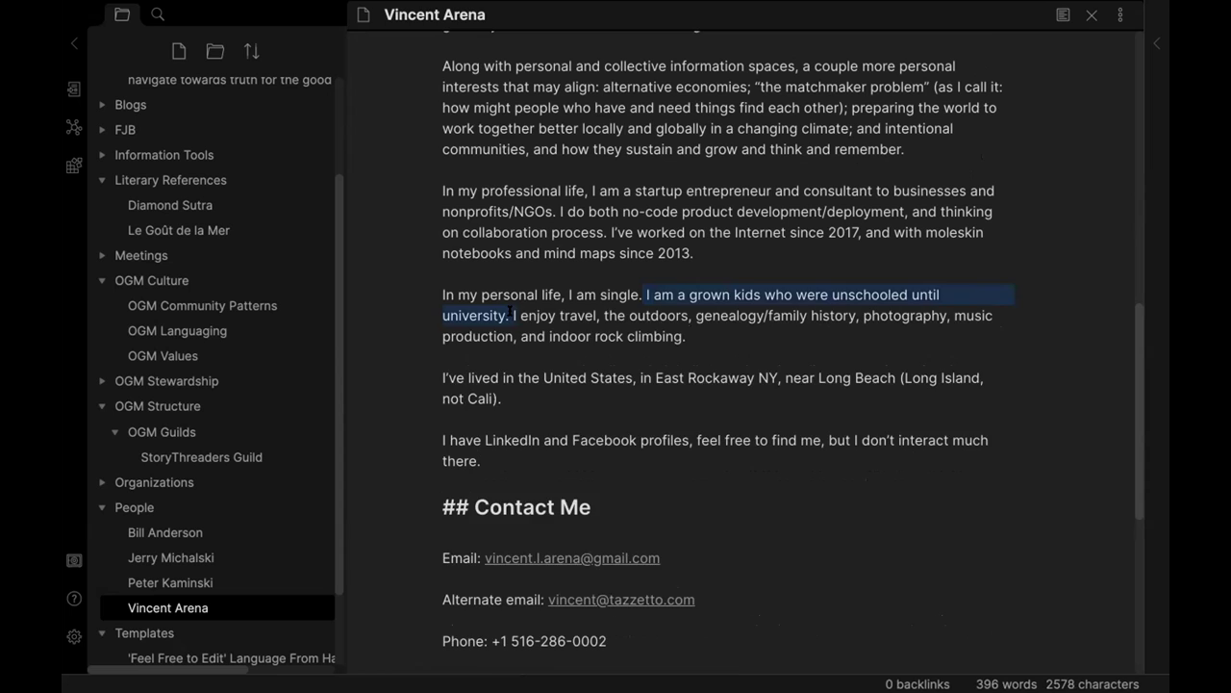
key(BackSpace)
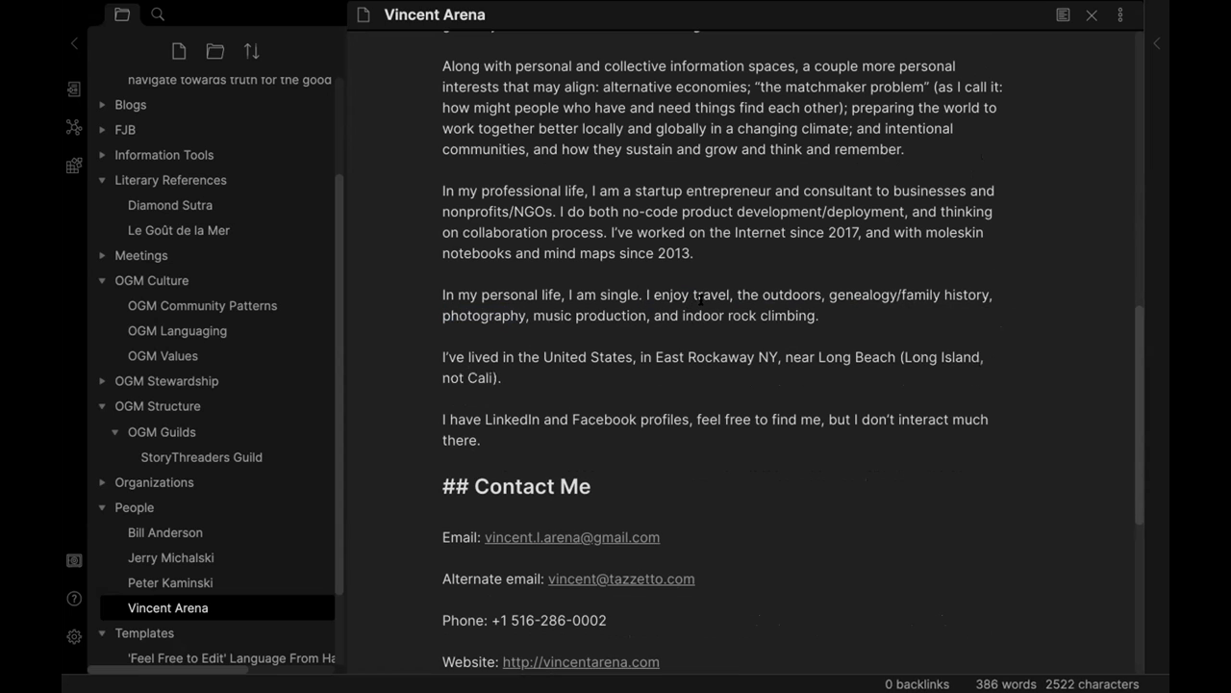
drag(916, 290, 992, 291)
text(surfing,)
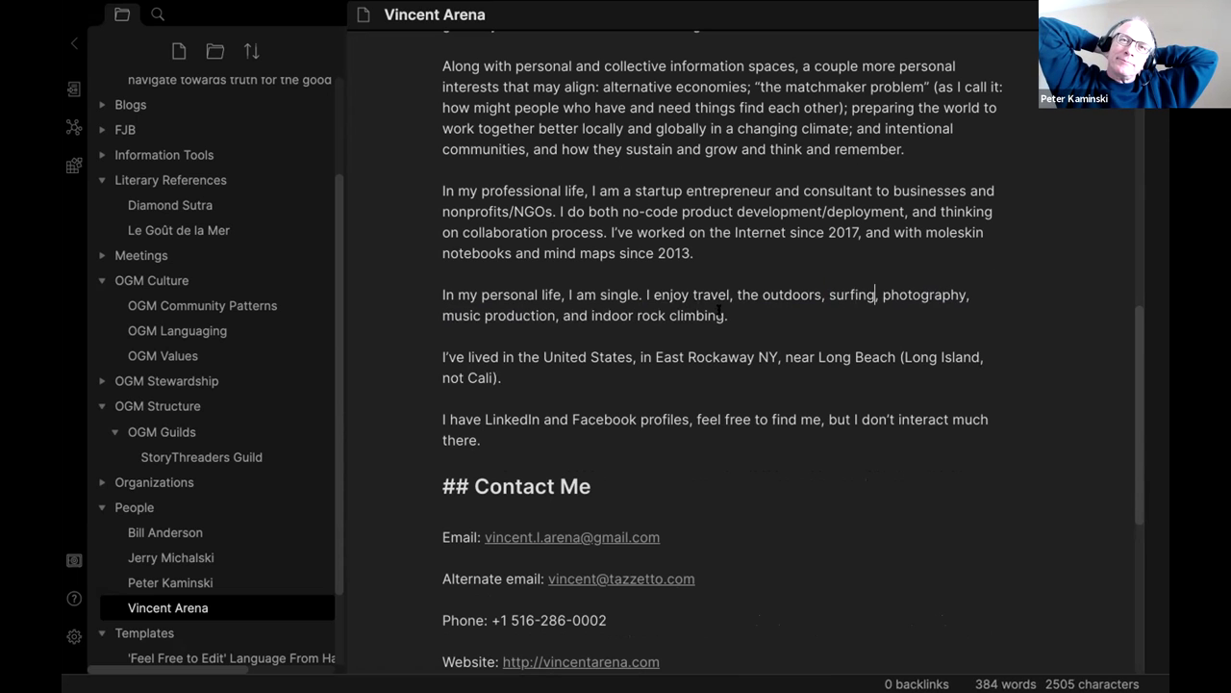
drag(728, 315, 411, 316)
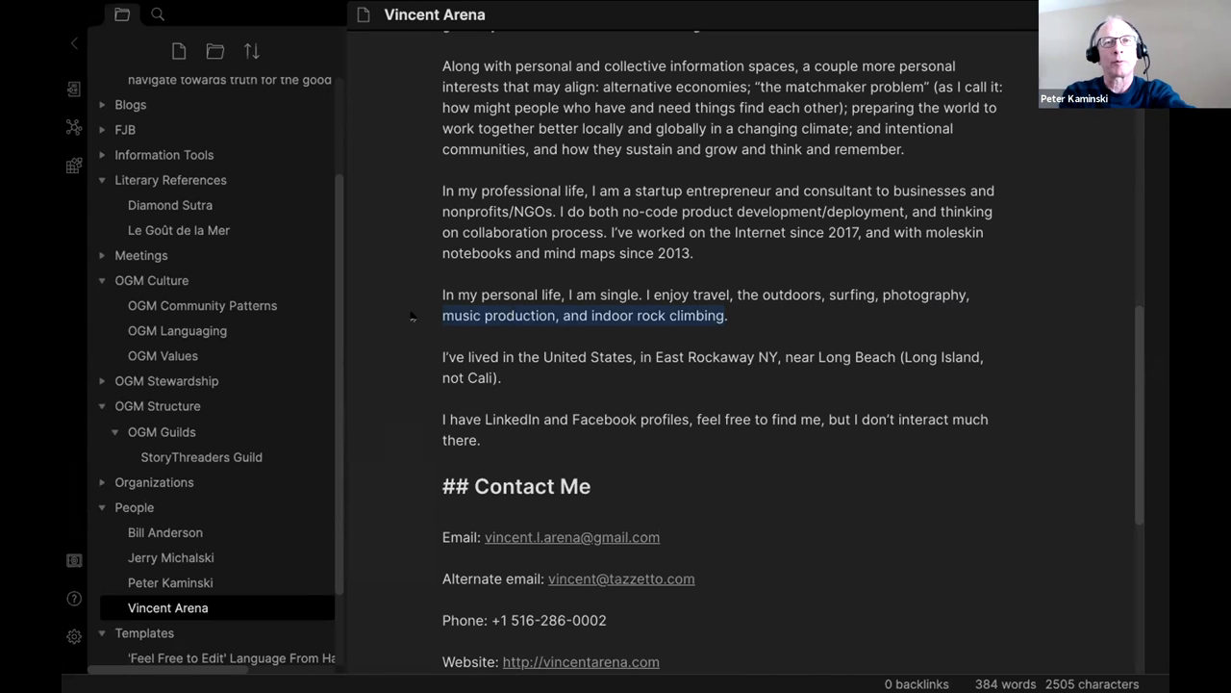
text(sketching)
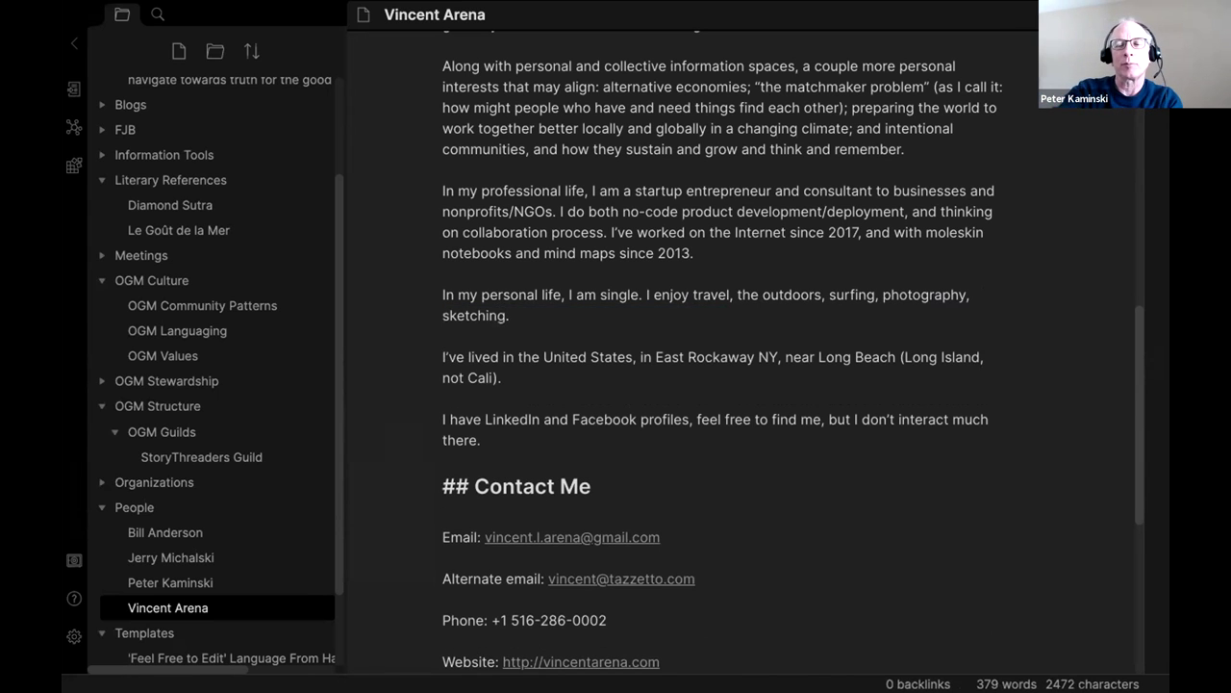
text(, and hiking)
scroll(618, 242, up, 1)
Append 'I am following in [colleague]'s footsteps with this bio.' to the end of the greeting.
click(706, 304)
scroll(681, 258, up, 1)
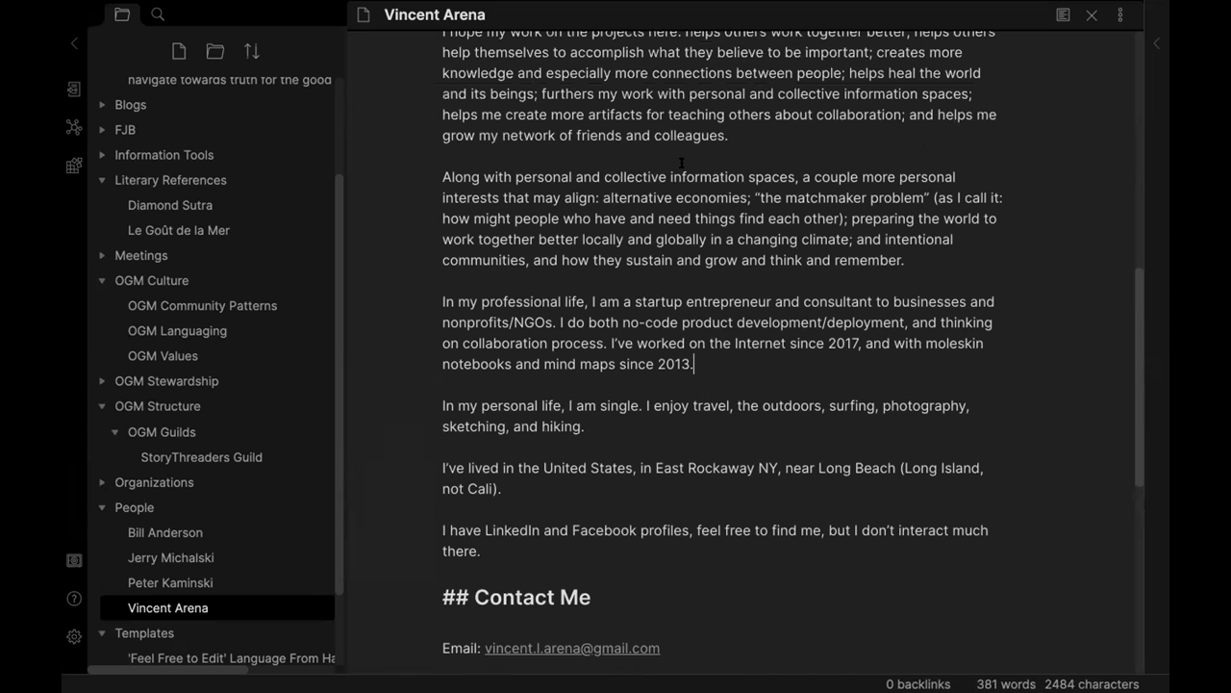
scroll(776, 268, up, 3)
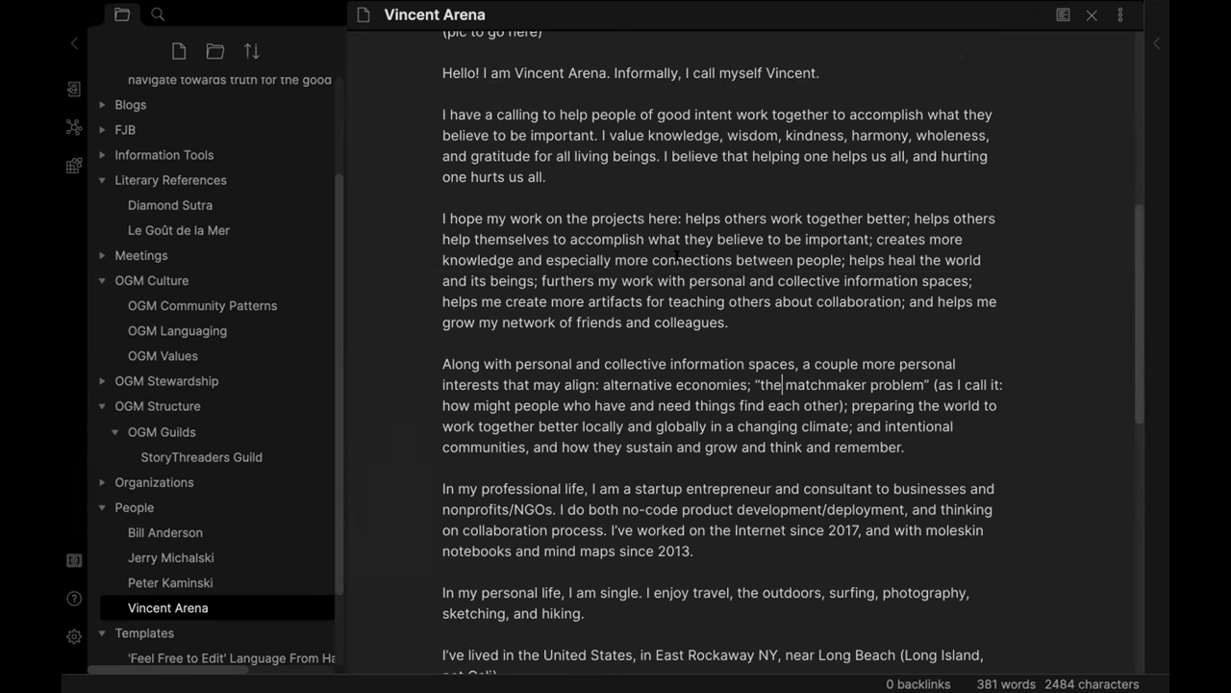
scroll(763, 273, up, 2)
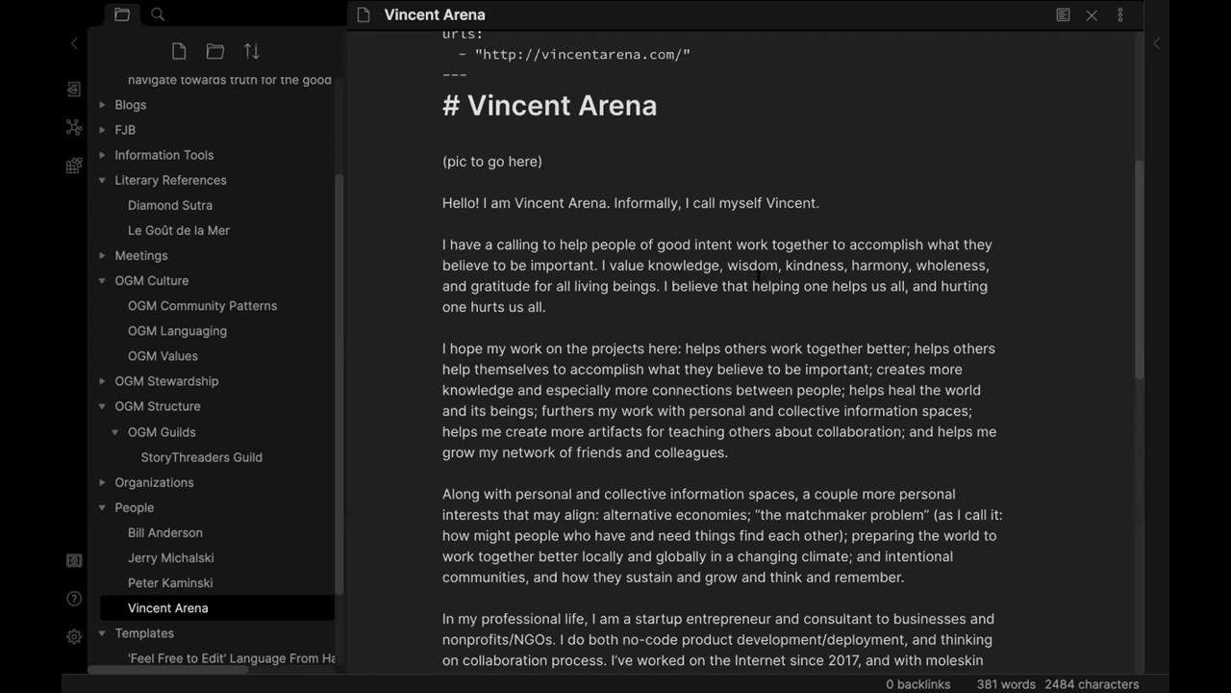
scroll(662, 231, down, 5)
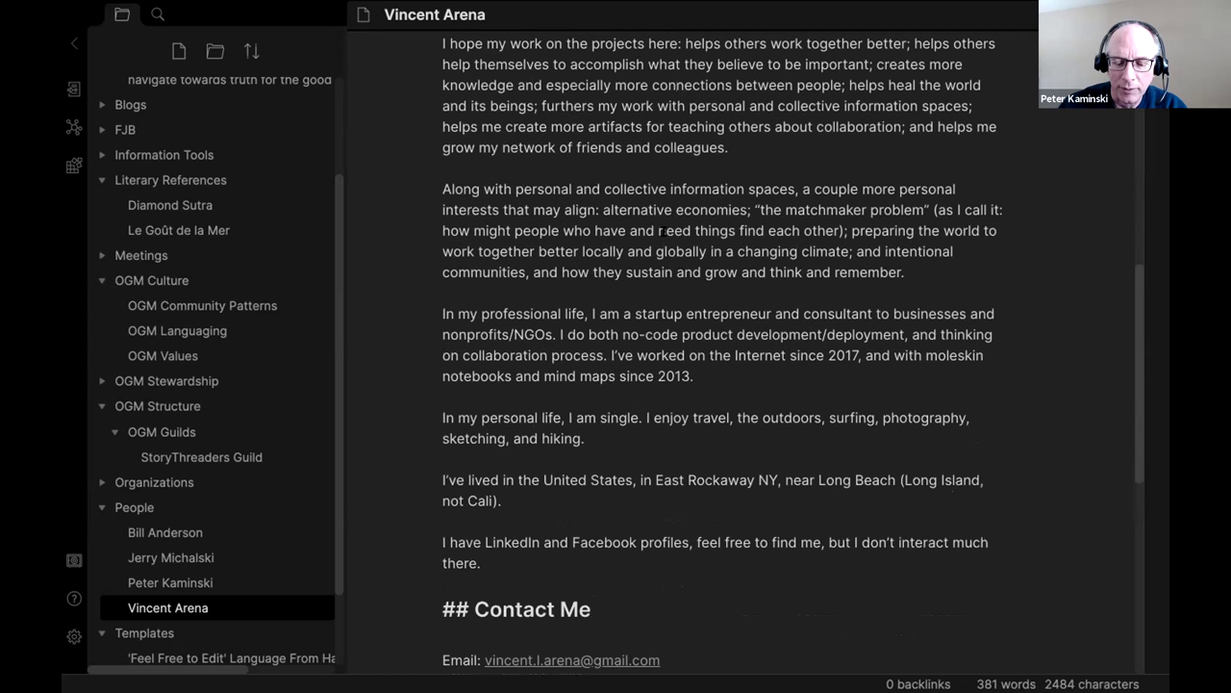
scroll(663, 231, up, 5)
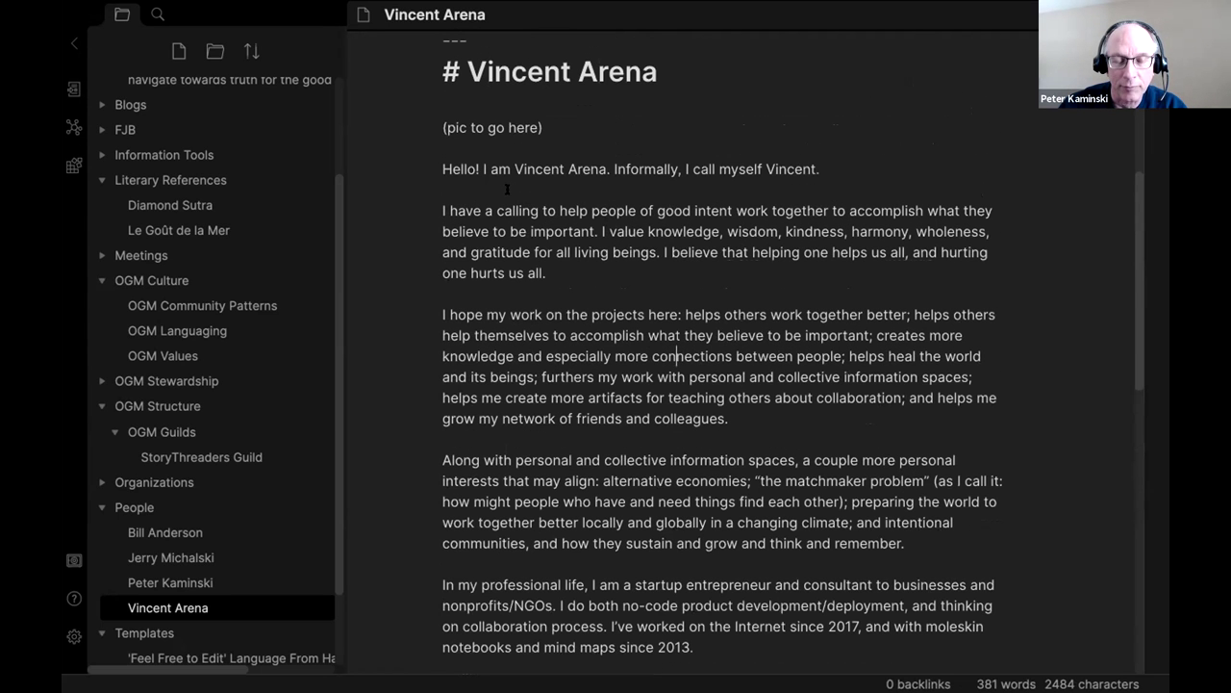
click(897, 161)
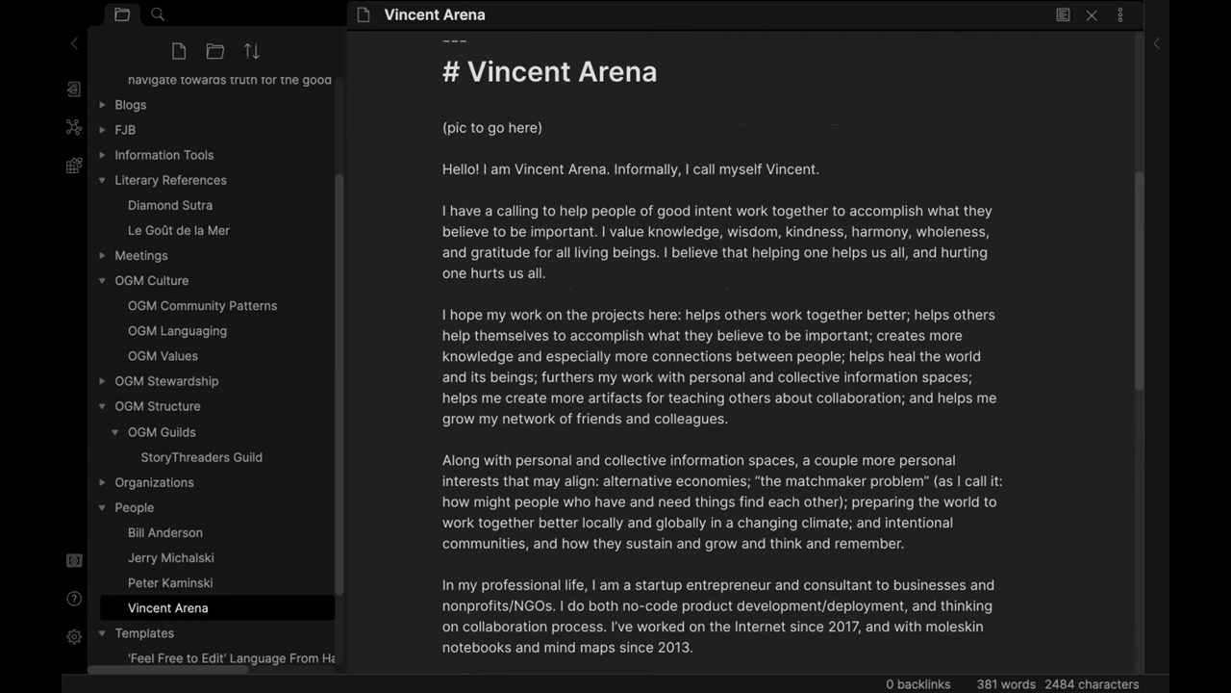
text(I am c)
key(BackSpace)
text(following )
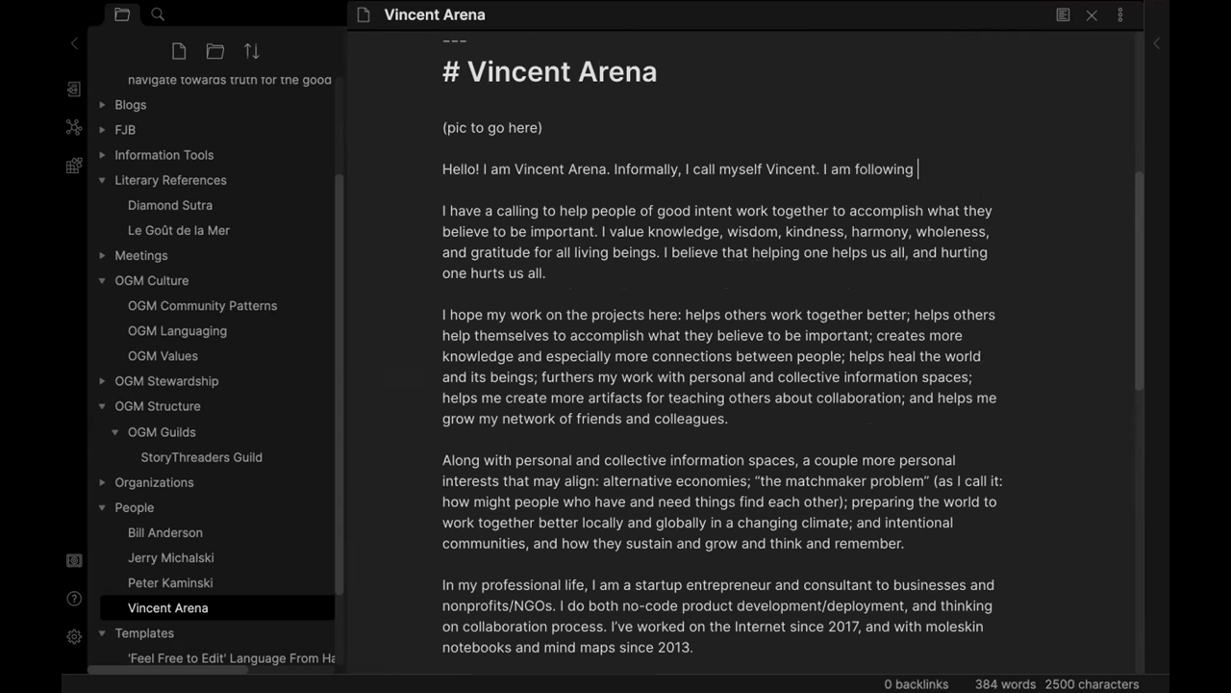
text(in Pete's footset)
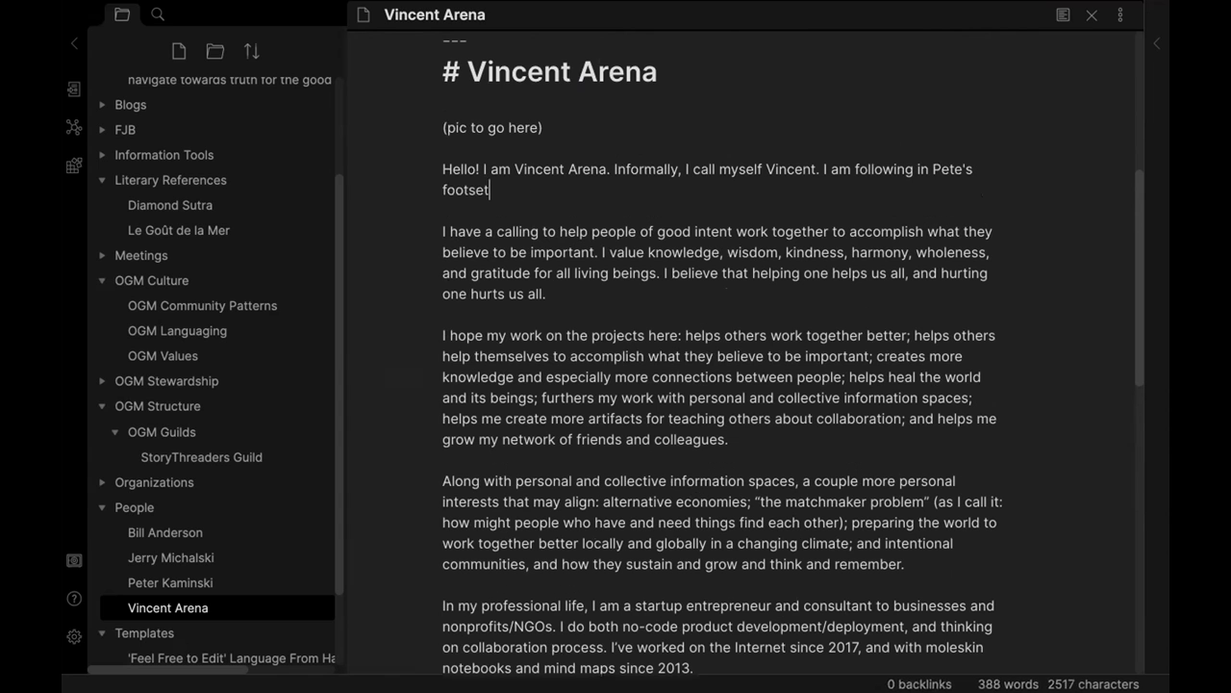
text(ps with this bio.)
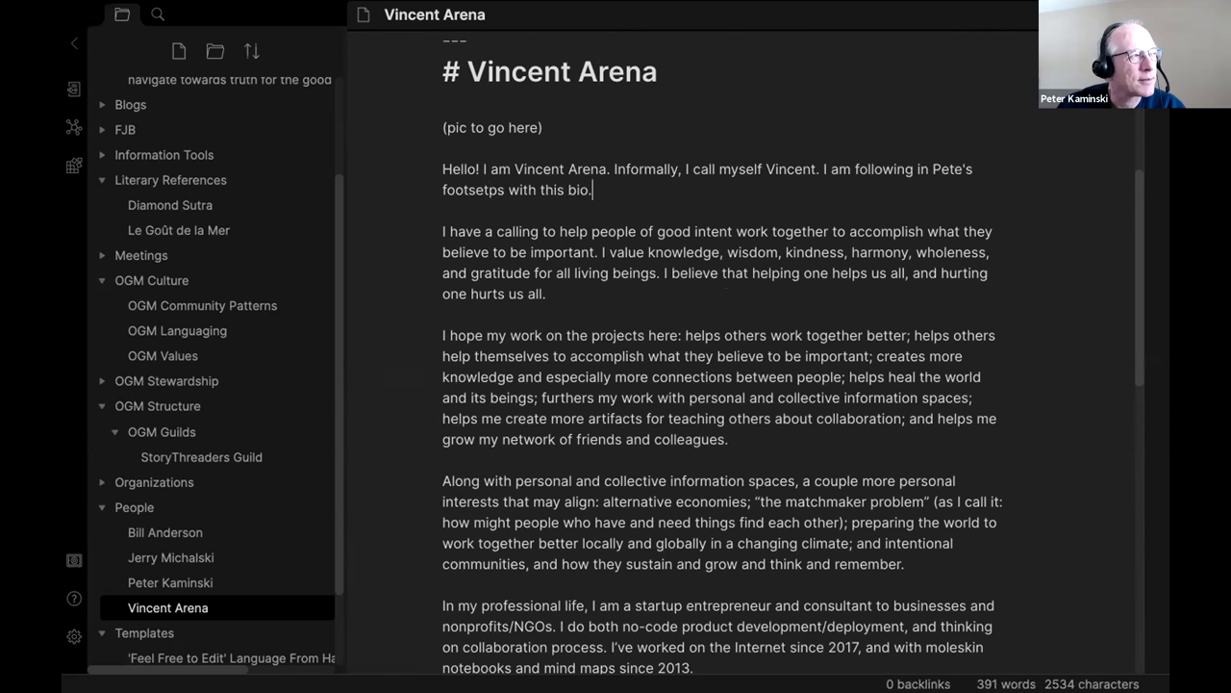
scroll(858, 205, up, 5)
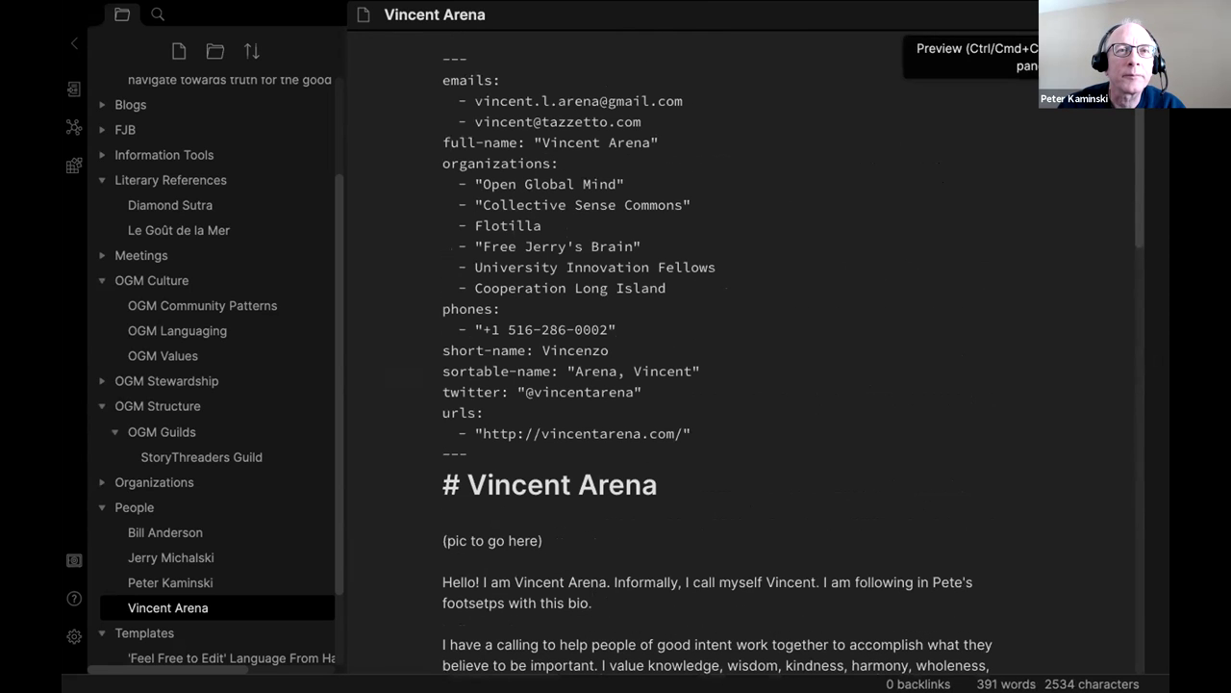
click(1120, 15)
scroll(805, 243, down, 10)
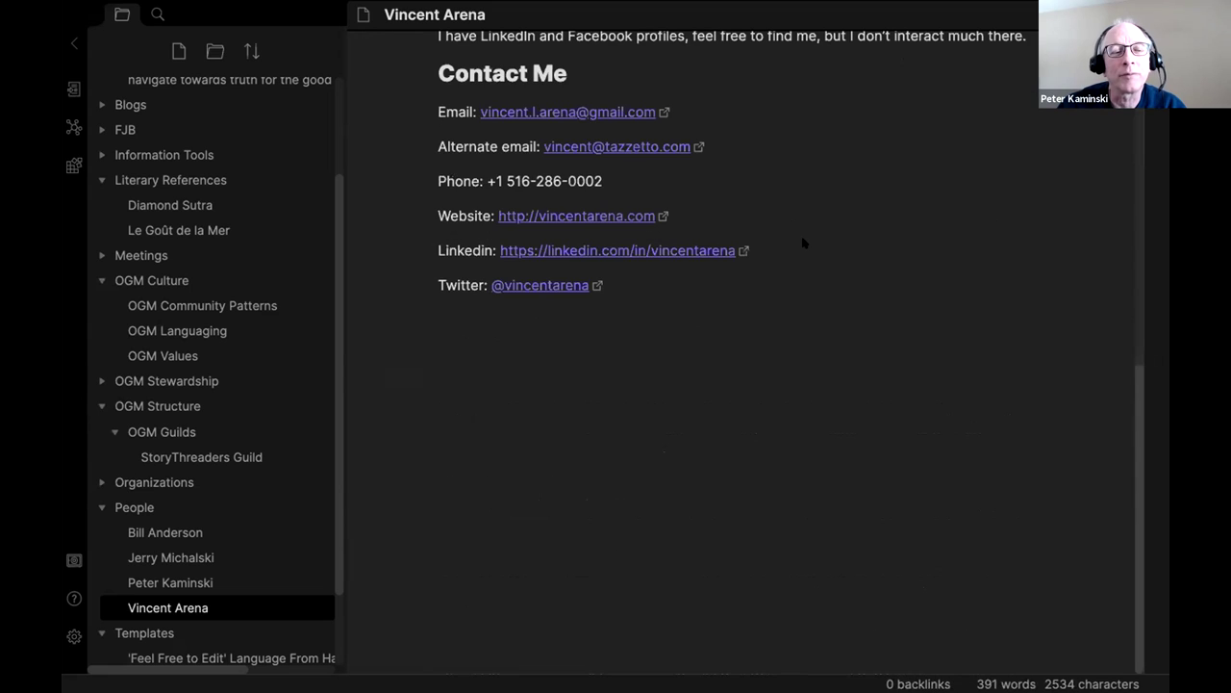
scroll(868, 149, up, 10)
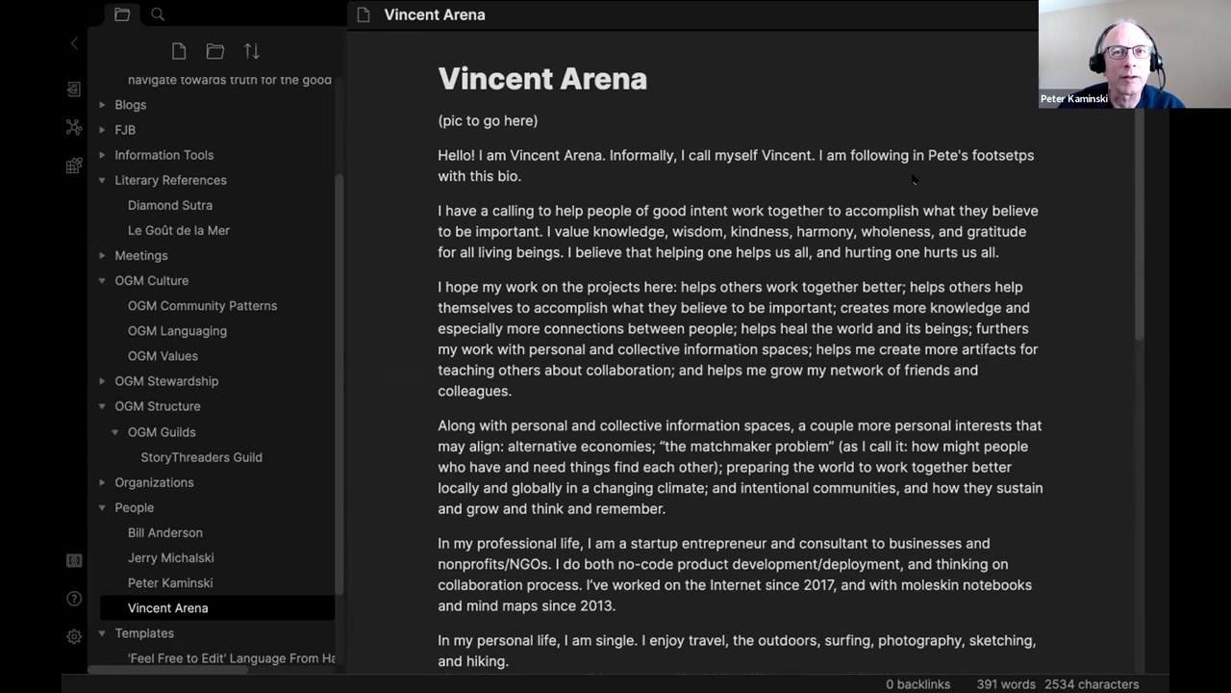
scroll(1134, 199, down, 10)
scroll(1137, 466, up, 2)
scroll(741, 366, up, 5)
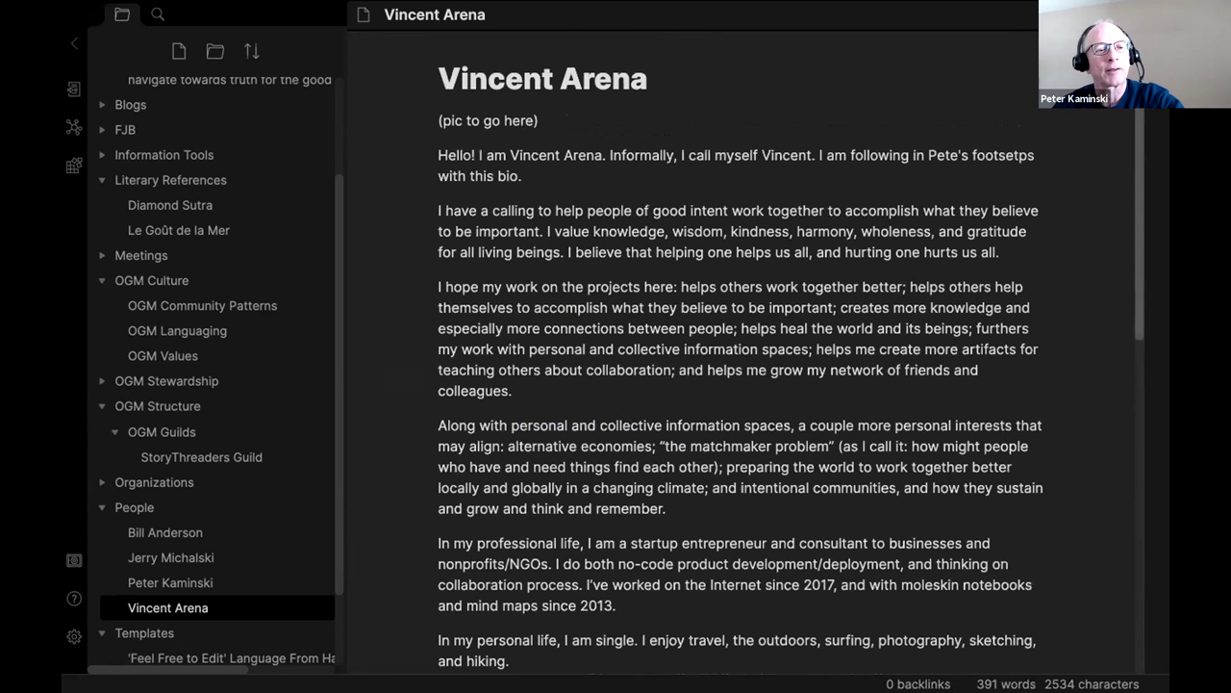
scroll(676, 173, down, 10)
scroll(674, 179, up, 10)
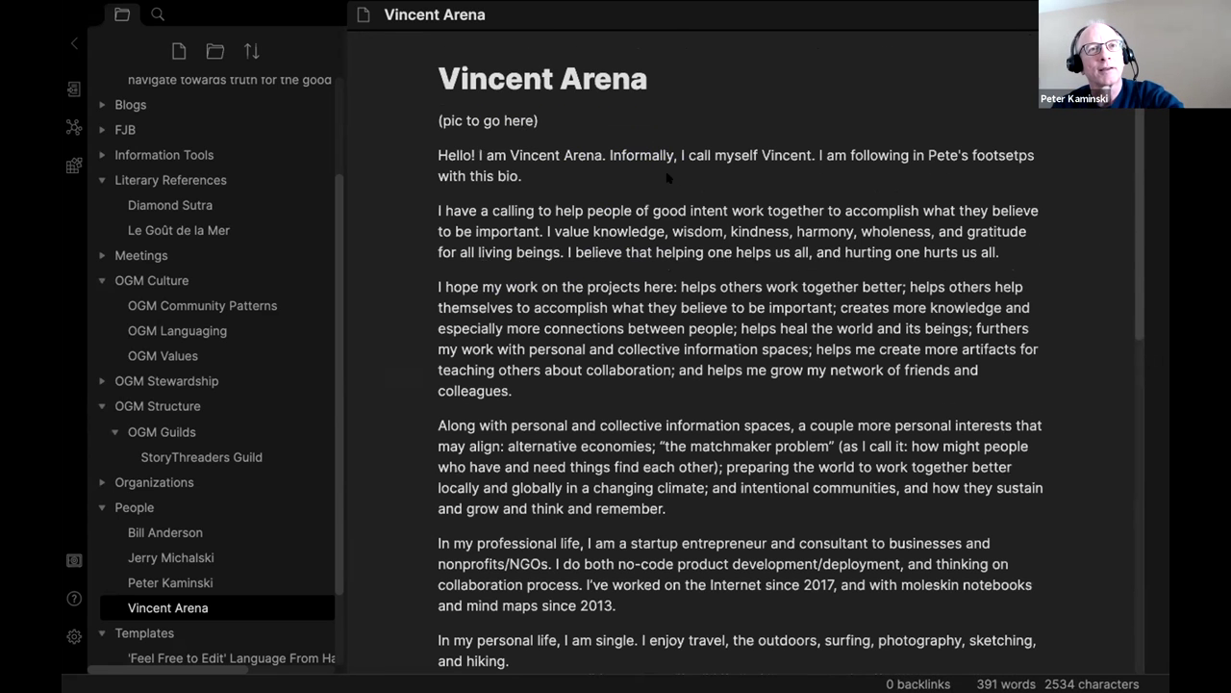
scroll(178, 572, down, 2)
click(200, 565)
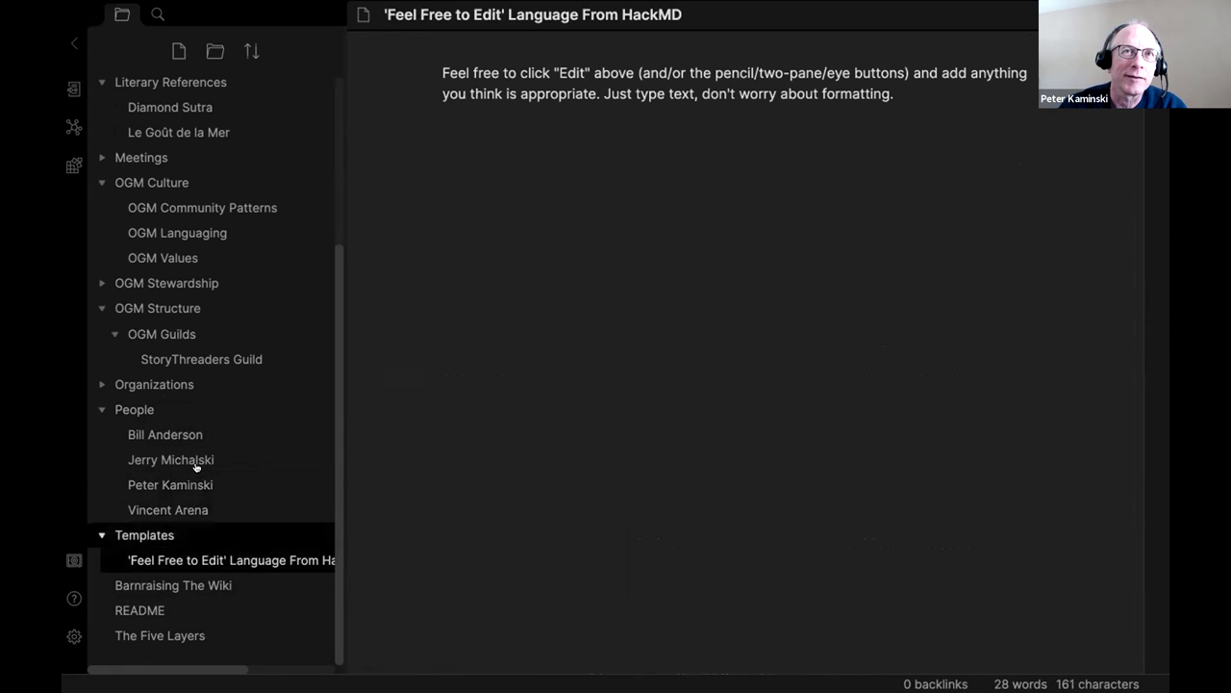
click(195, 509)
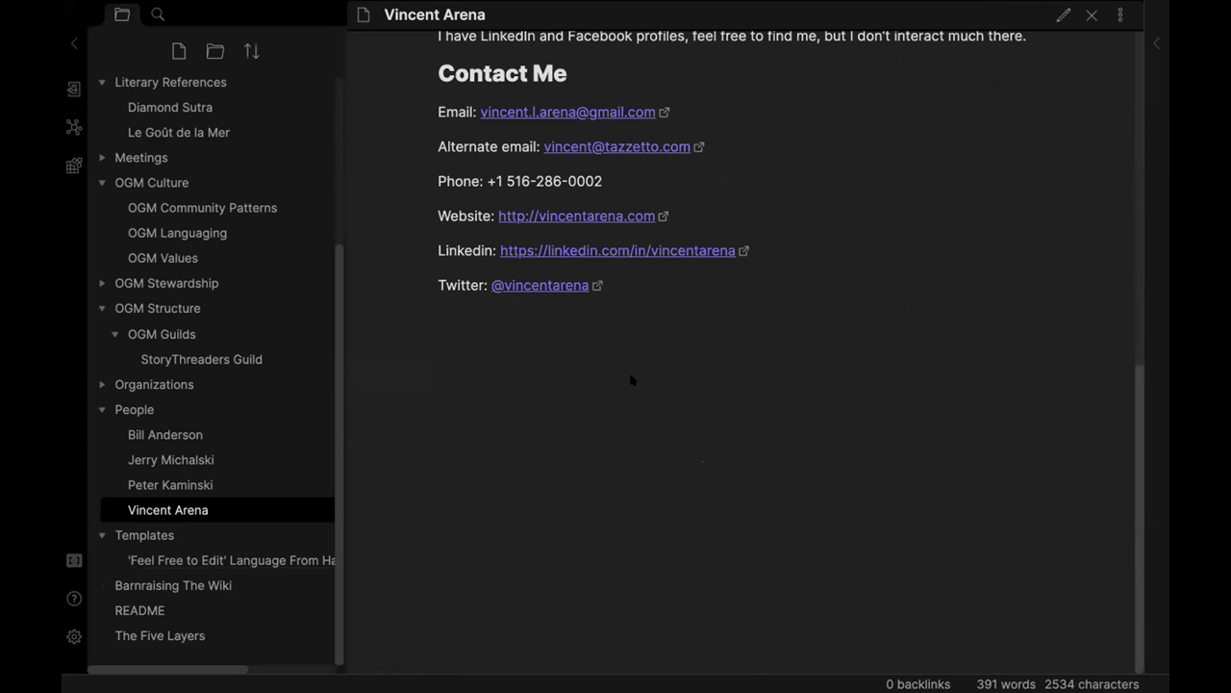
scroll(632, 379, up, 15)
scroll(186, 160, up, 5)
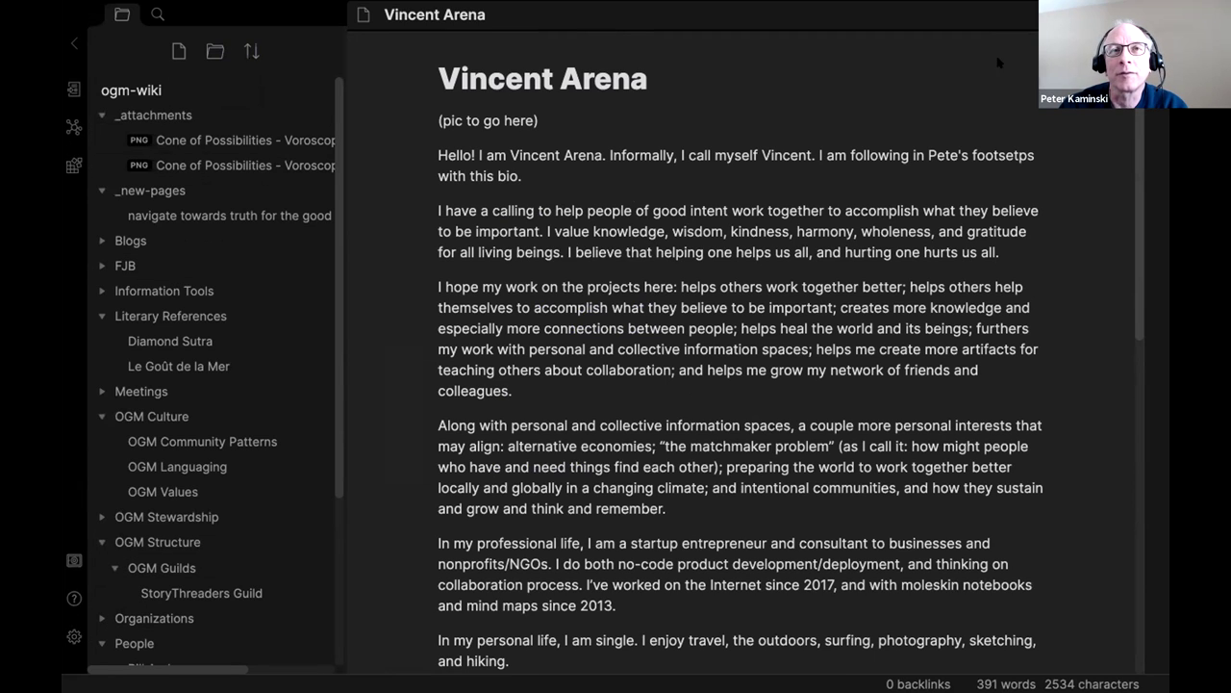
mouse_move(914, 685)
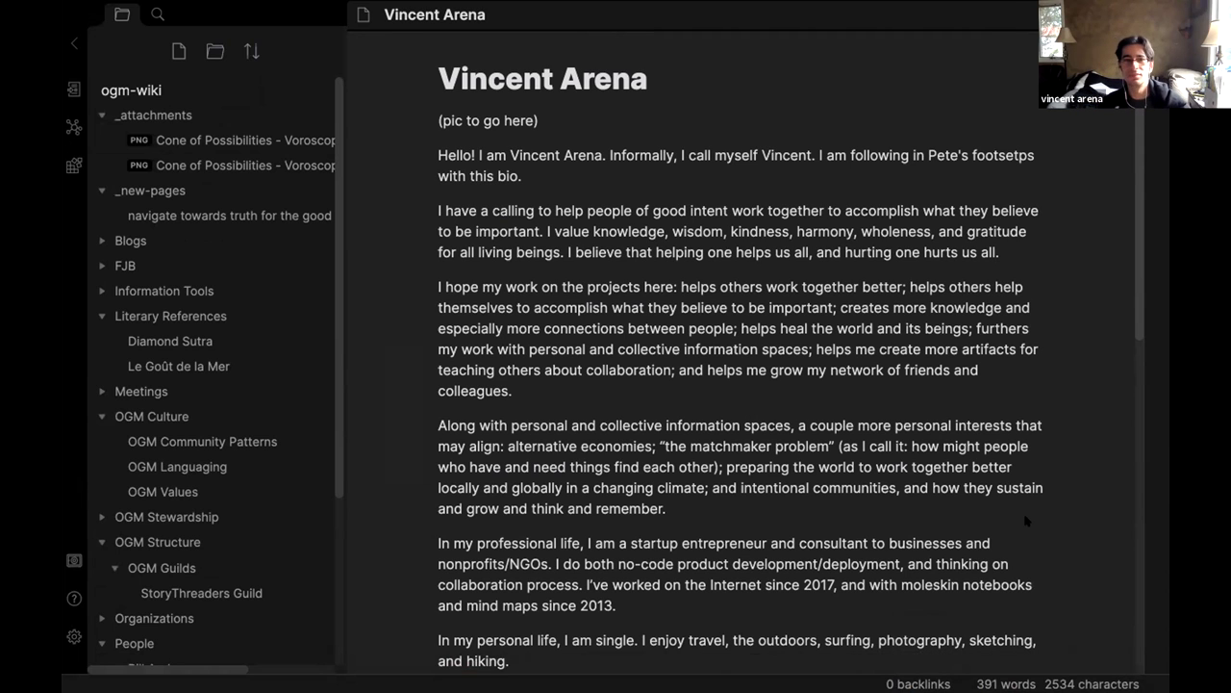
scroll(770, 399, down, 10)
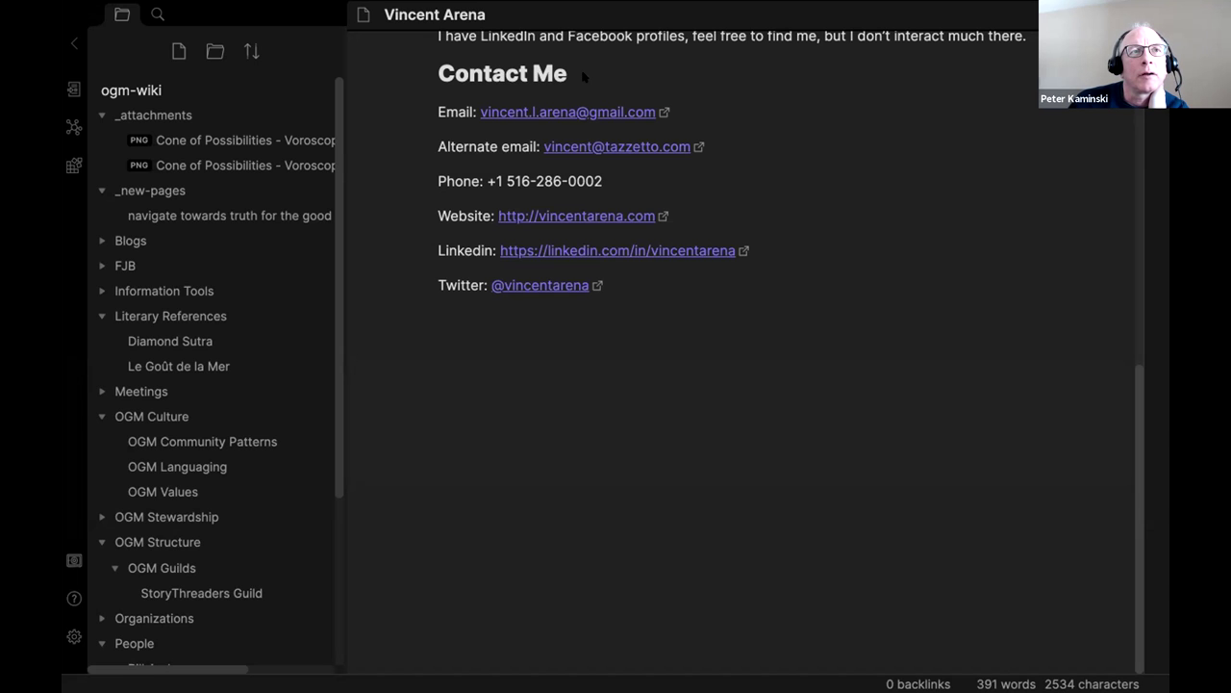
mouse_move(381, 671)
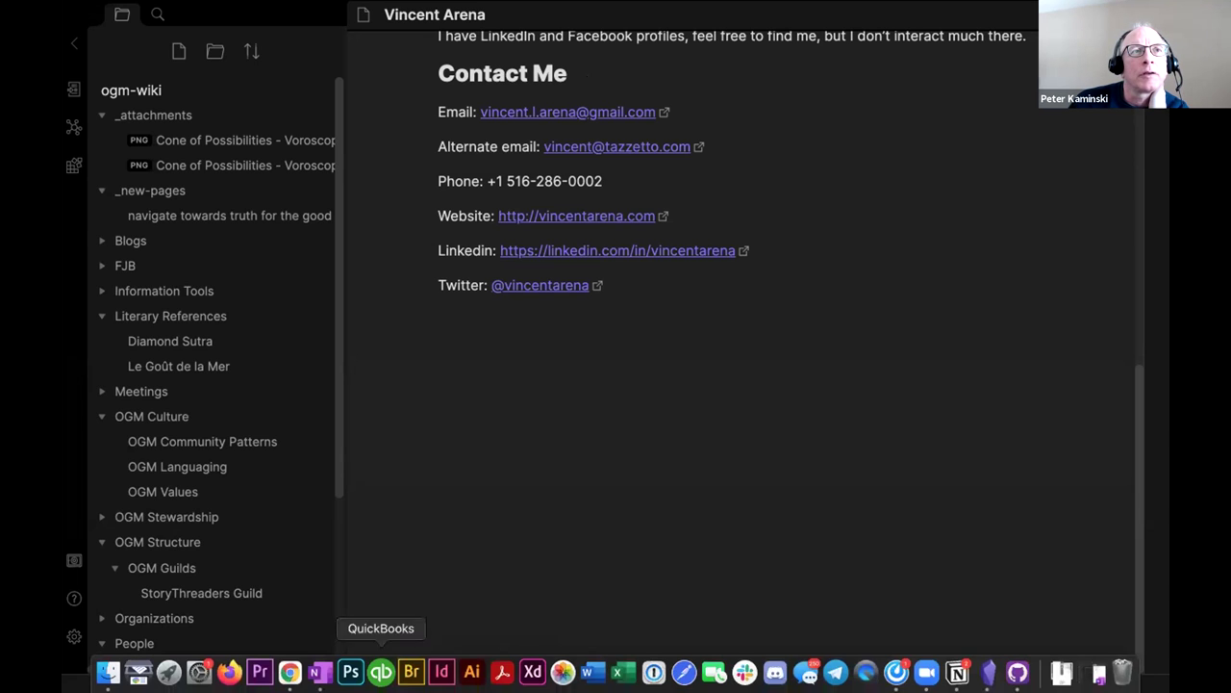
click(290, 671)
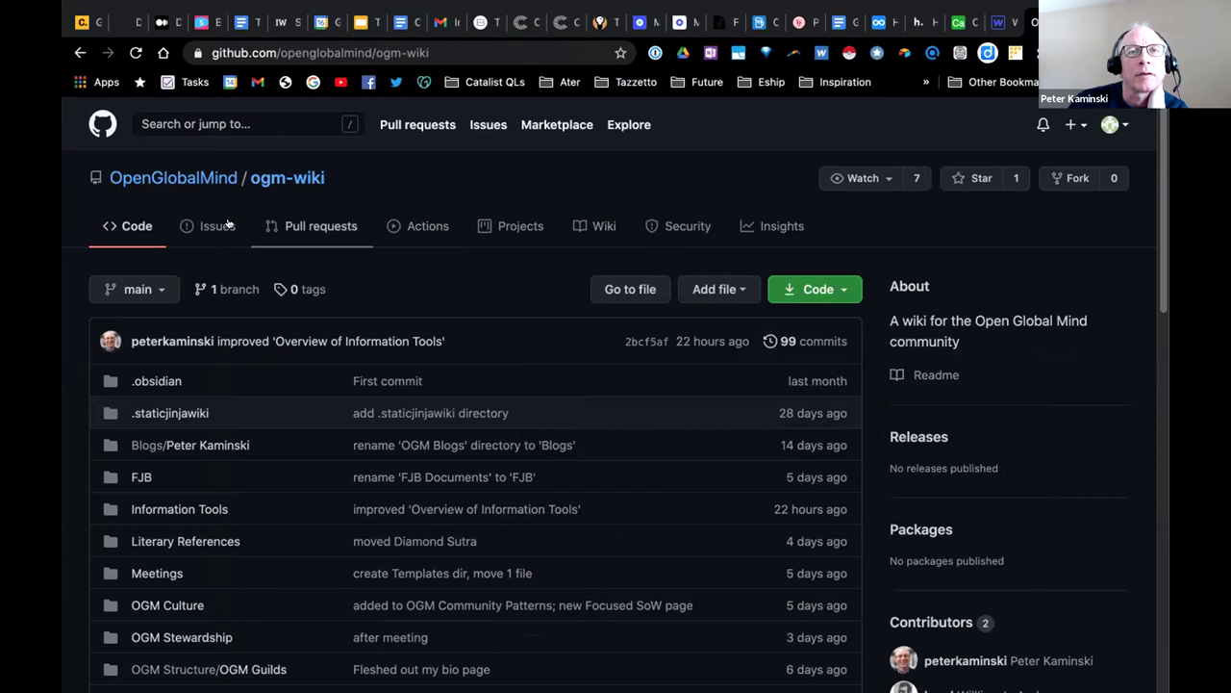
View the signed-in GitHub account's repositories list.
click(1117, 125)
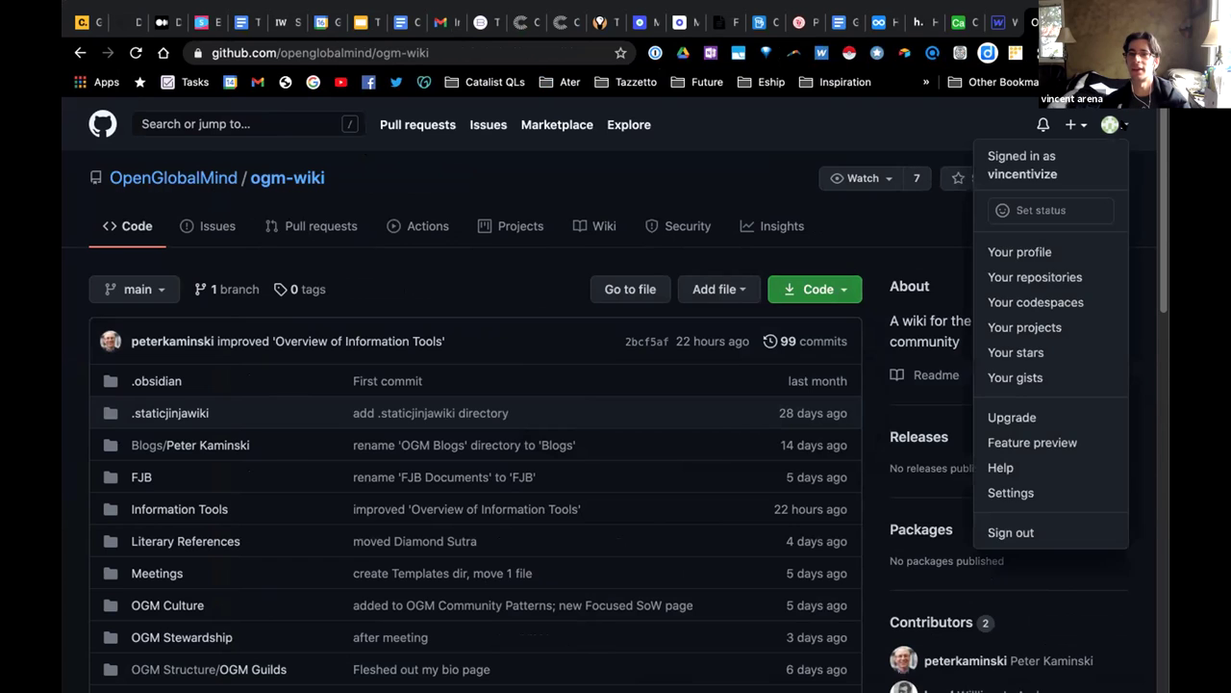
click(1035, 277)
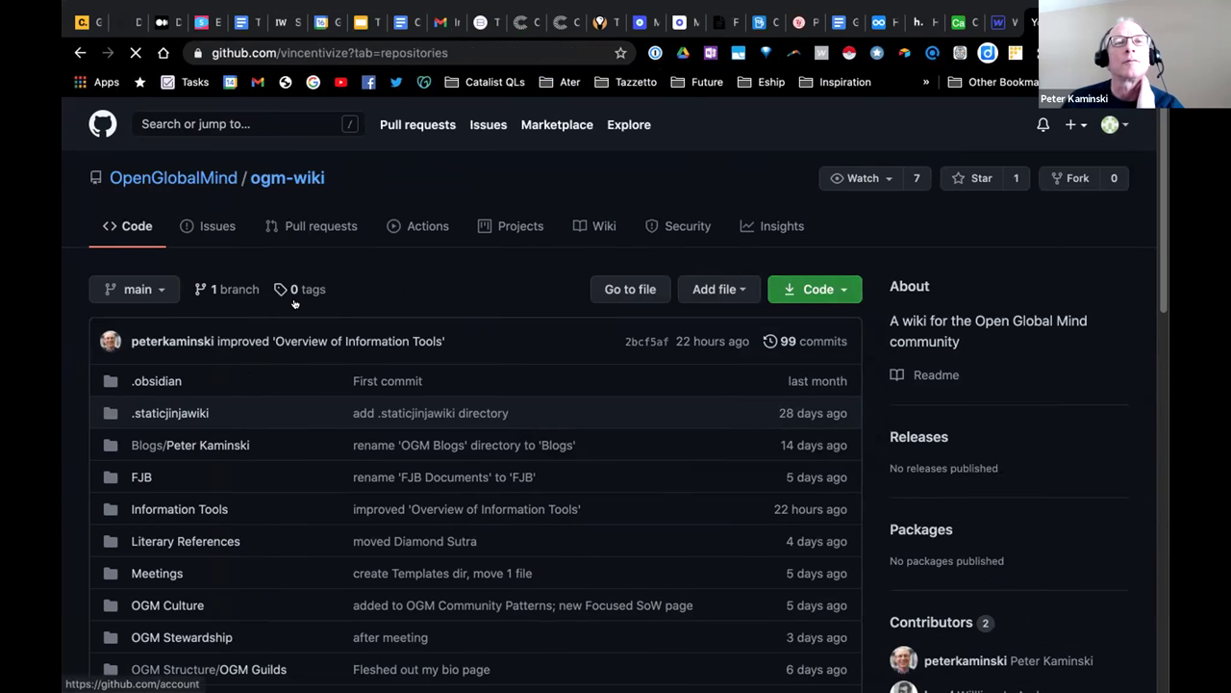
scroll(608, 213, down, 1)
scroll(608, 213, up, 1)
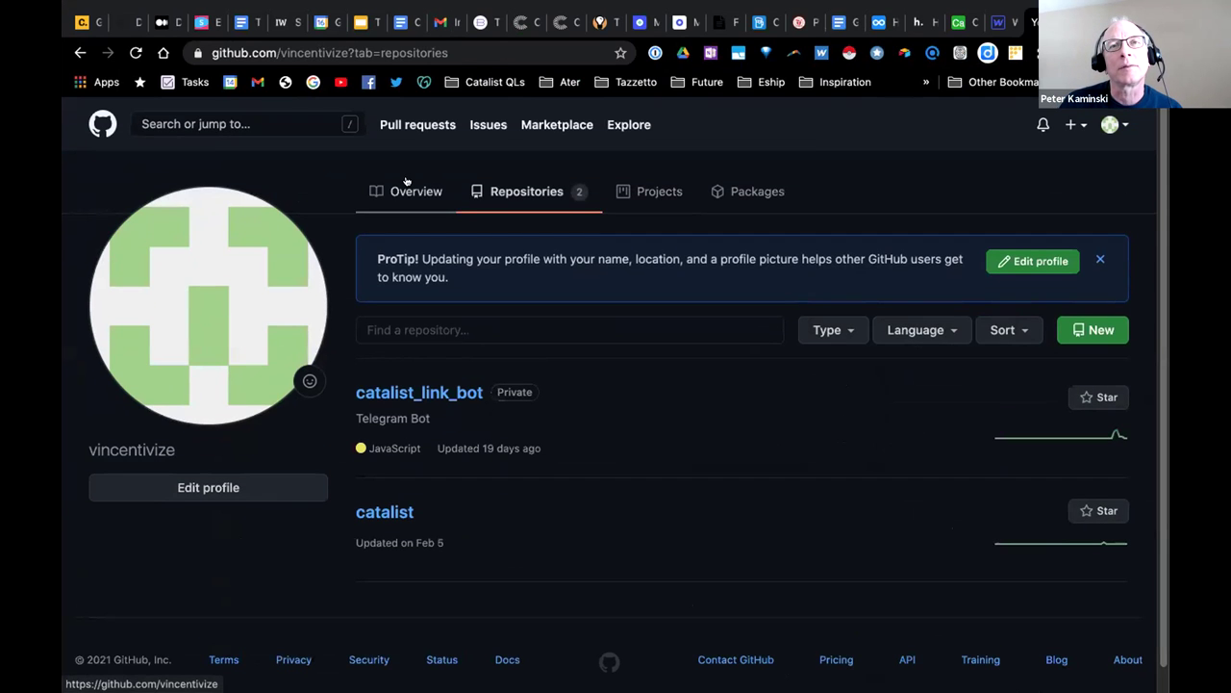
Open the GitHub notifications inbox.
click(1113, 124)
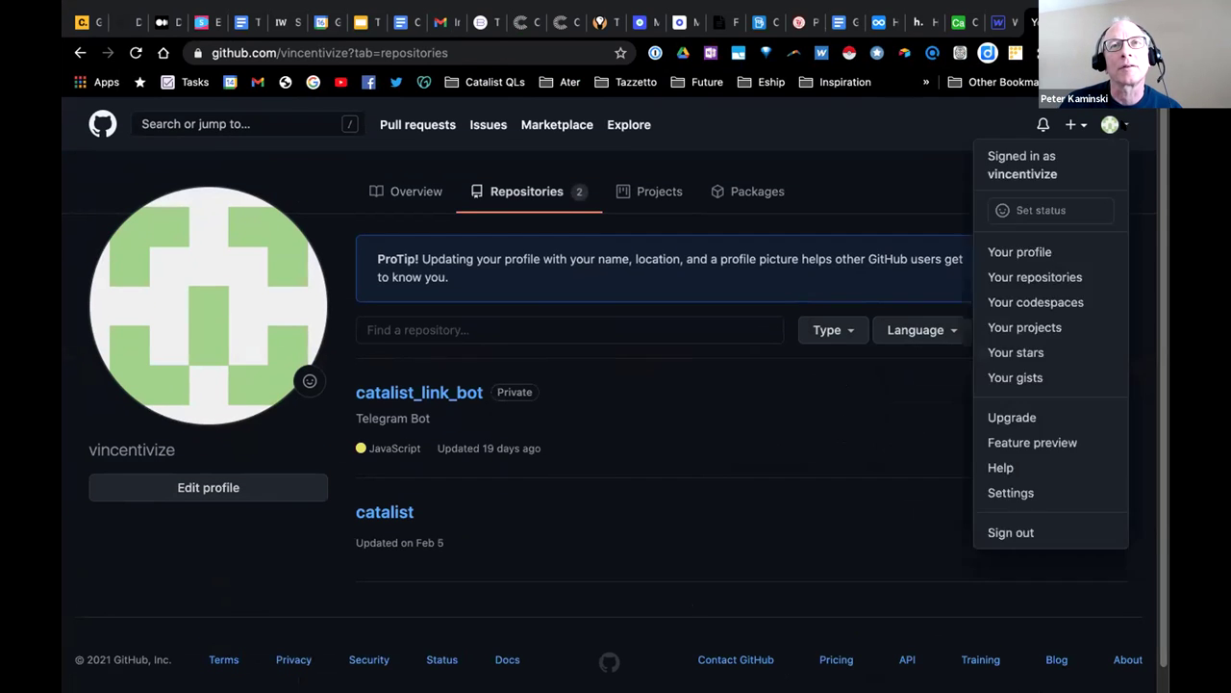
click(1043, 124)
click(1043, 124)
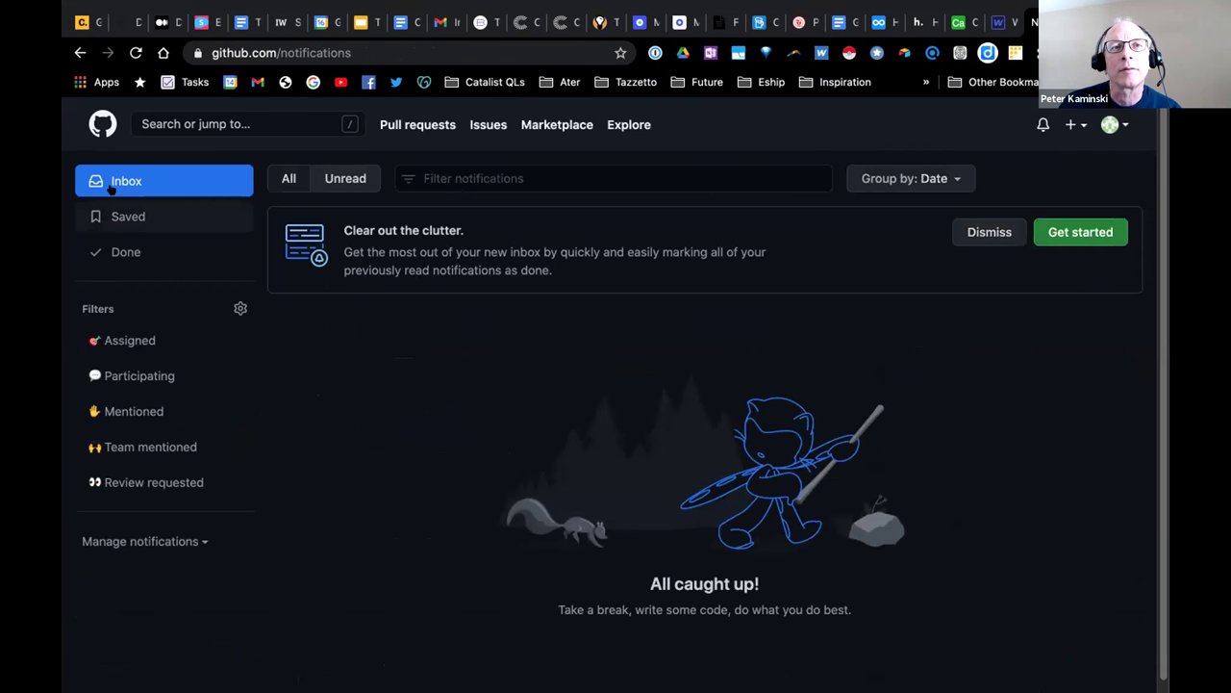
Reload the notifications page and select the whole page address in the address bar.
click(1116, 125)
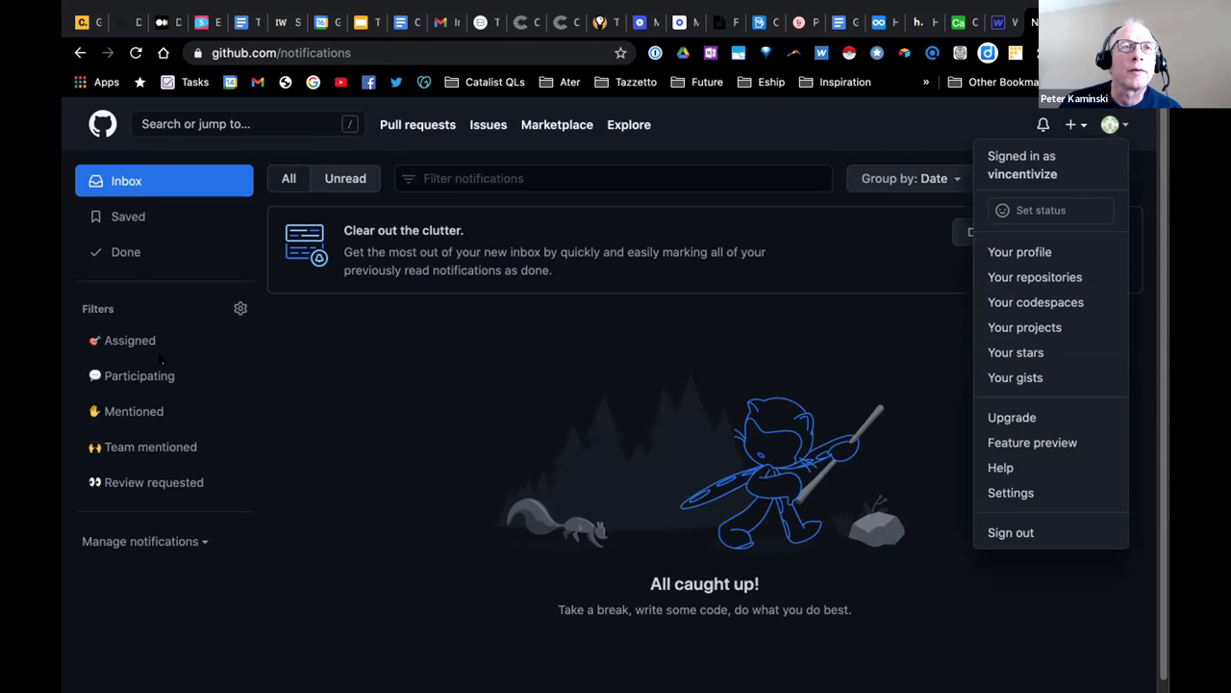
click(442, 416)
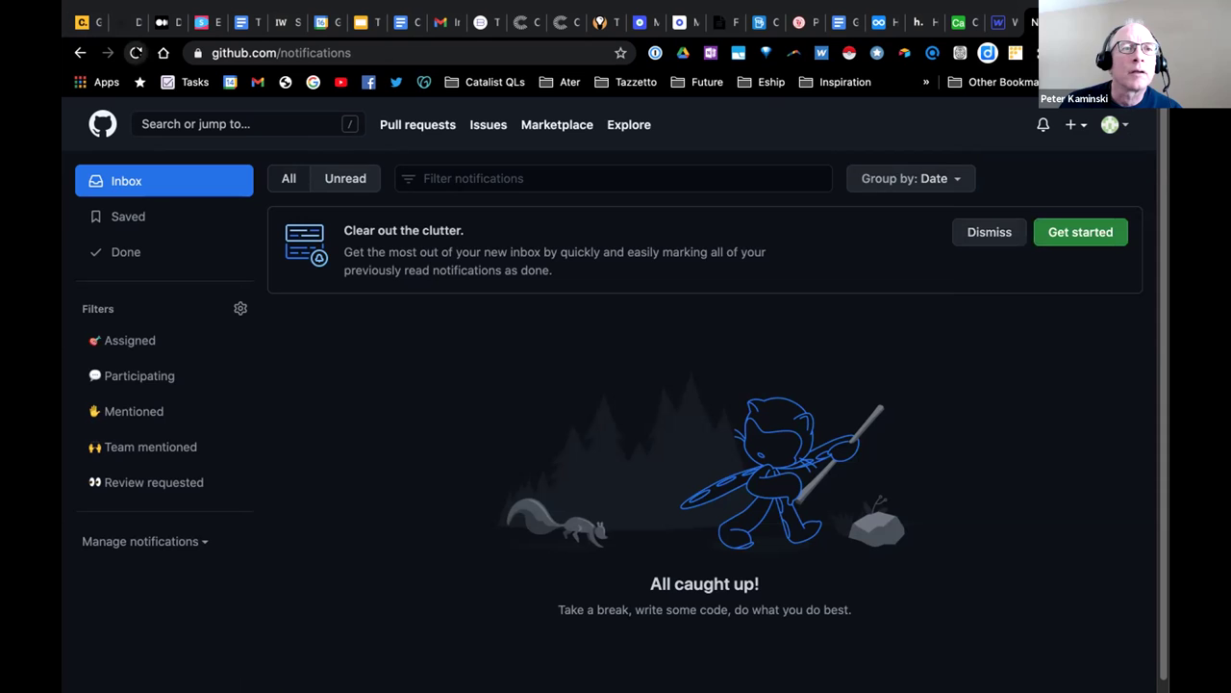
click(136, 52)
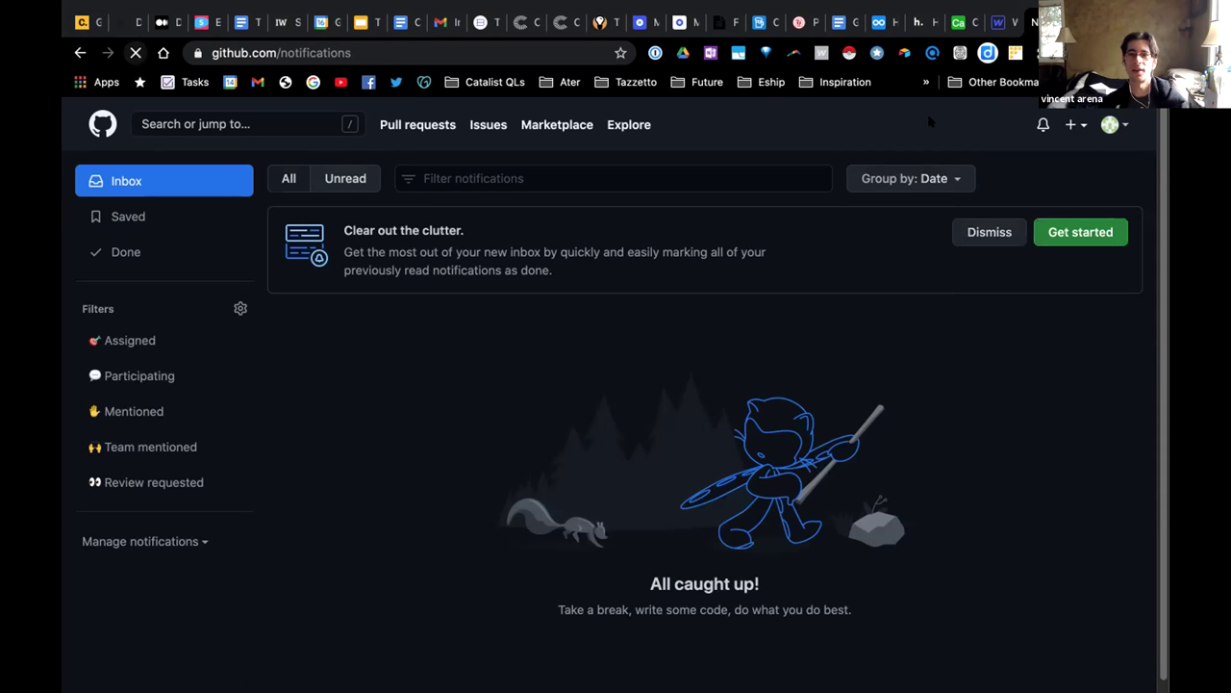
click(1114, 124)
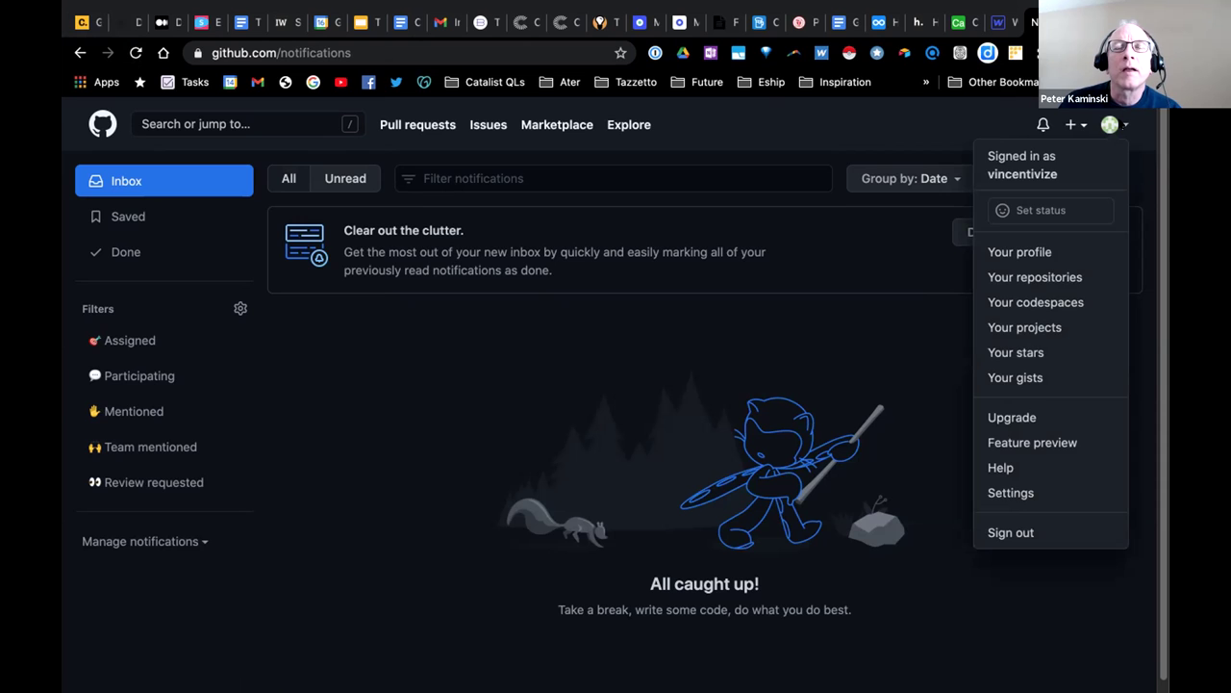
key(Escape)
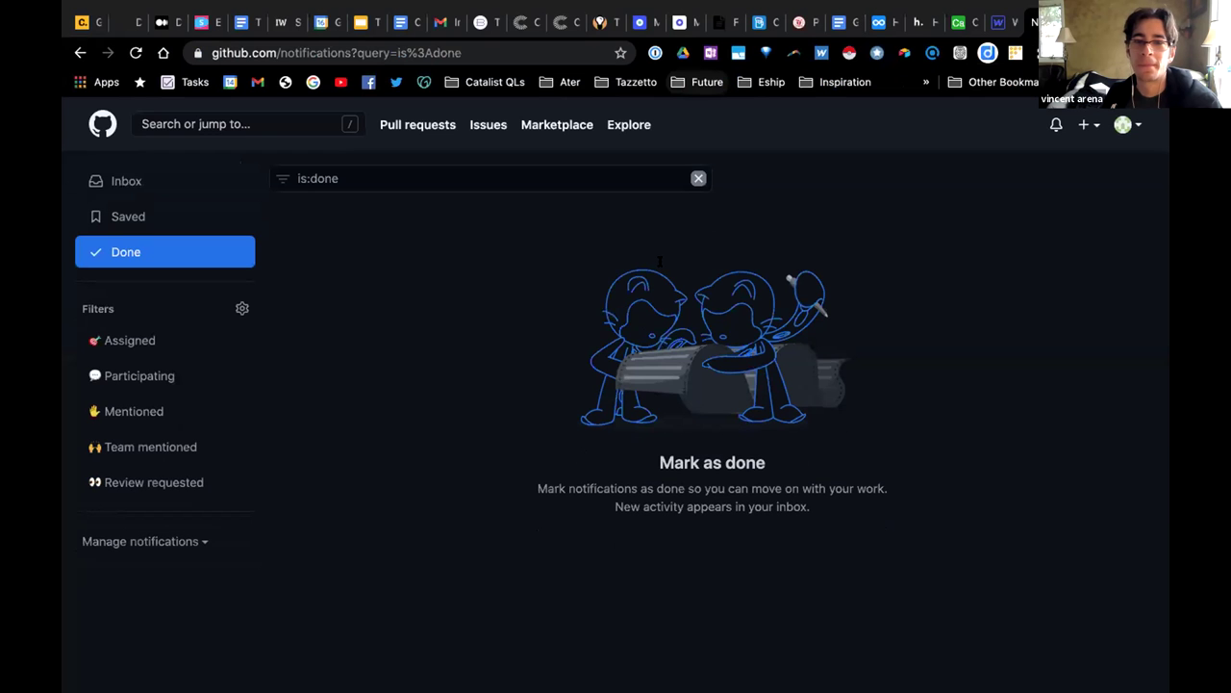
double_click(385, 50)
drag(212, 52, 504, 52)
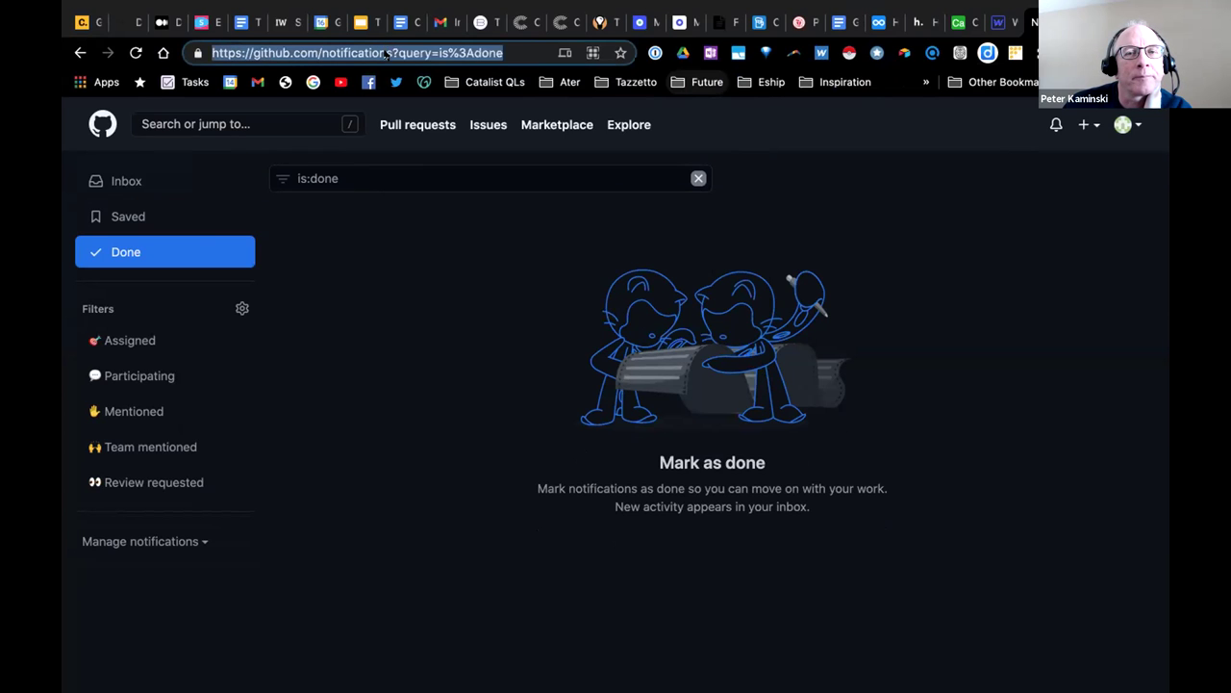
Go to the ogm-wiki repository by pasting its address into the address bar.
right_click(387, 52)
click(423, 206)
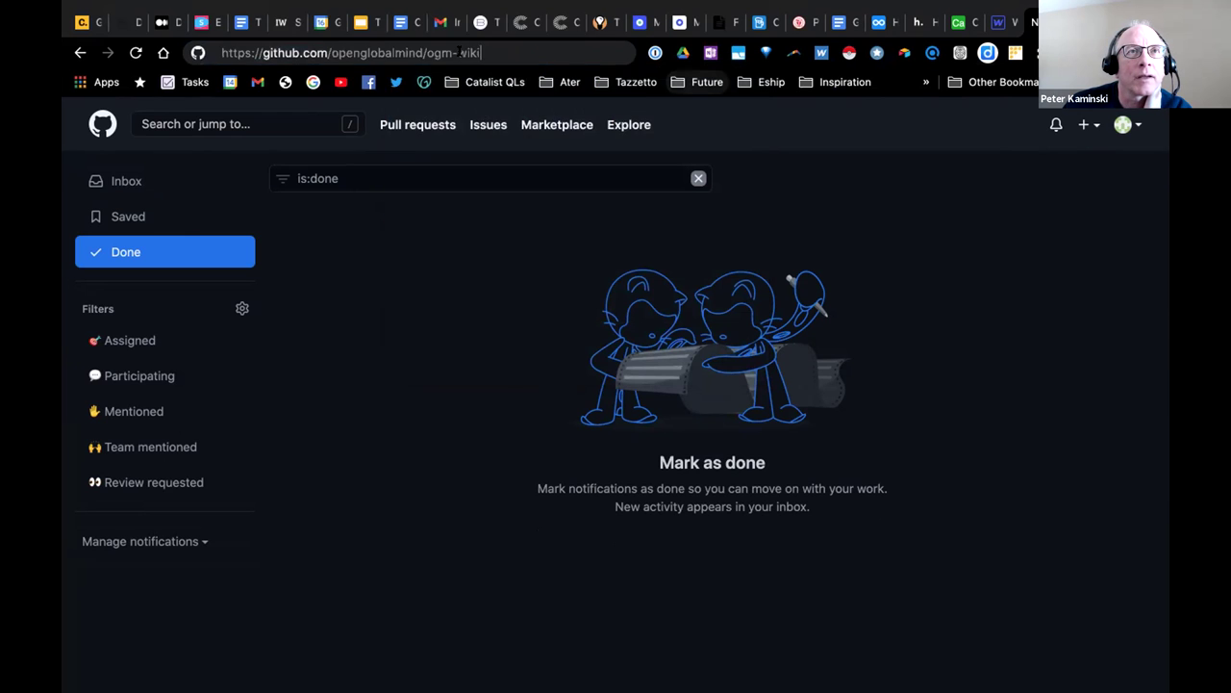
key(Return)
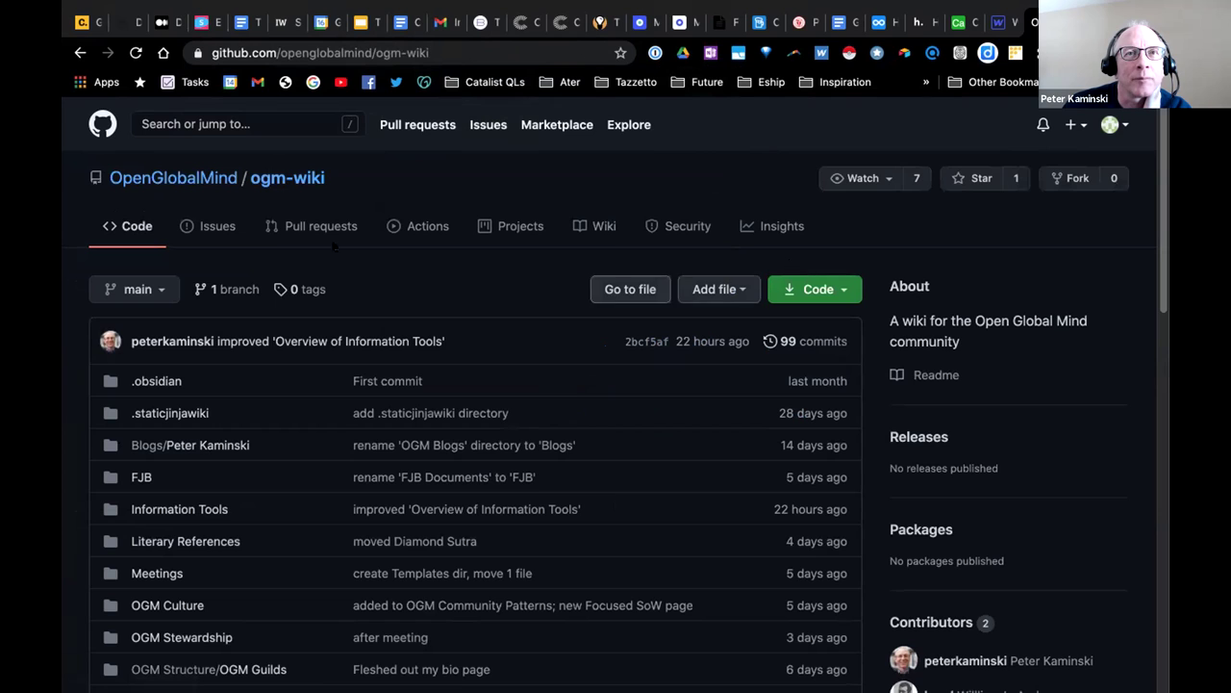
Check the repository's notification subscription and create menus without changing anything.
click(888, 179)
click(884, 185)
click(839, 178)
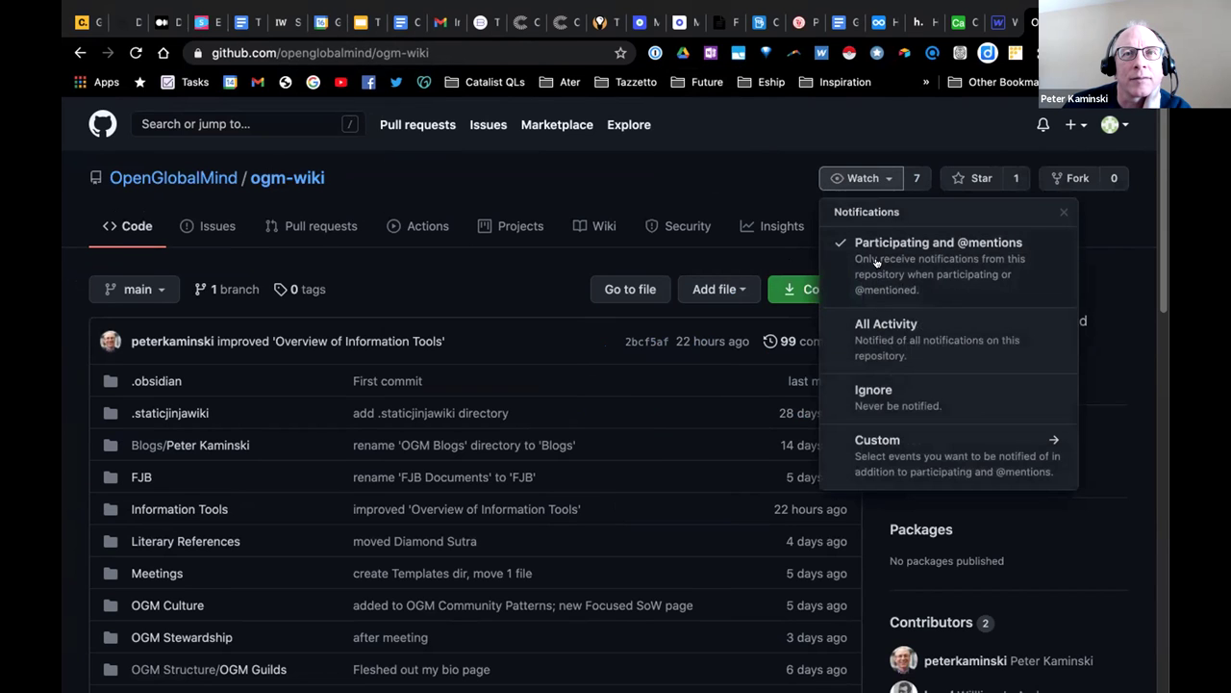
click(791, 231)
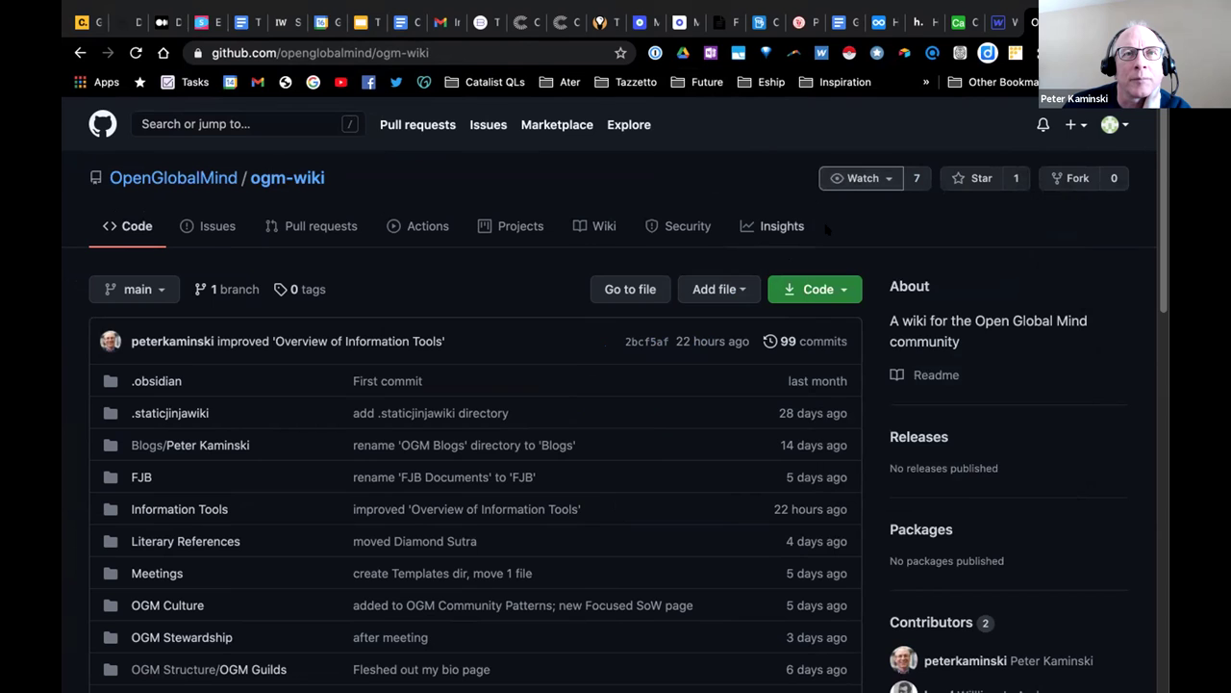
click(1074, 124)
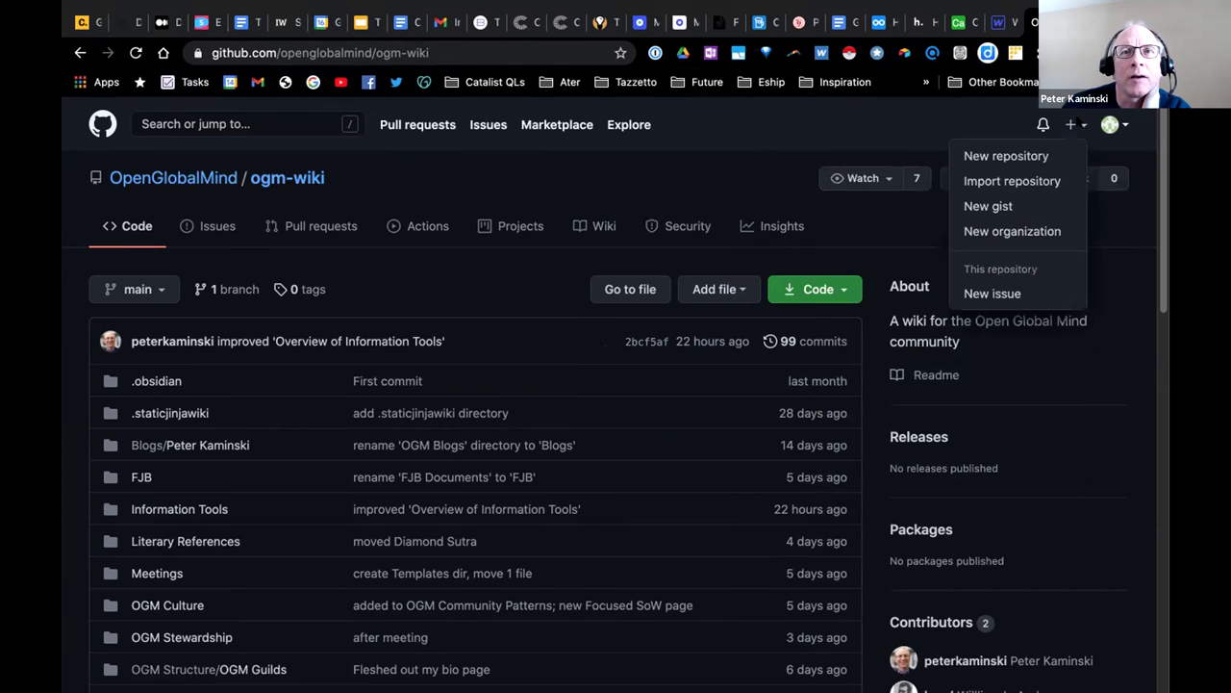
click(1074, 124)
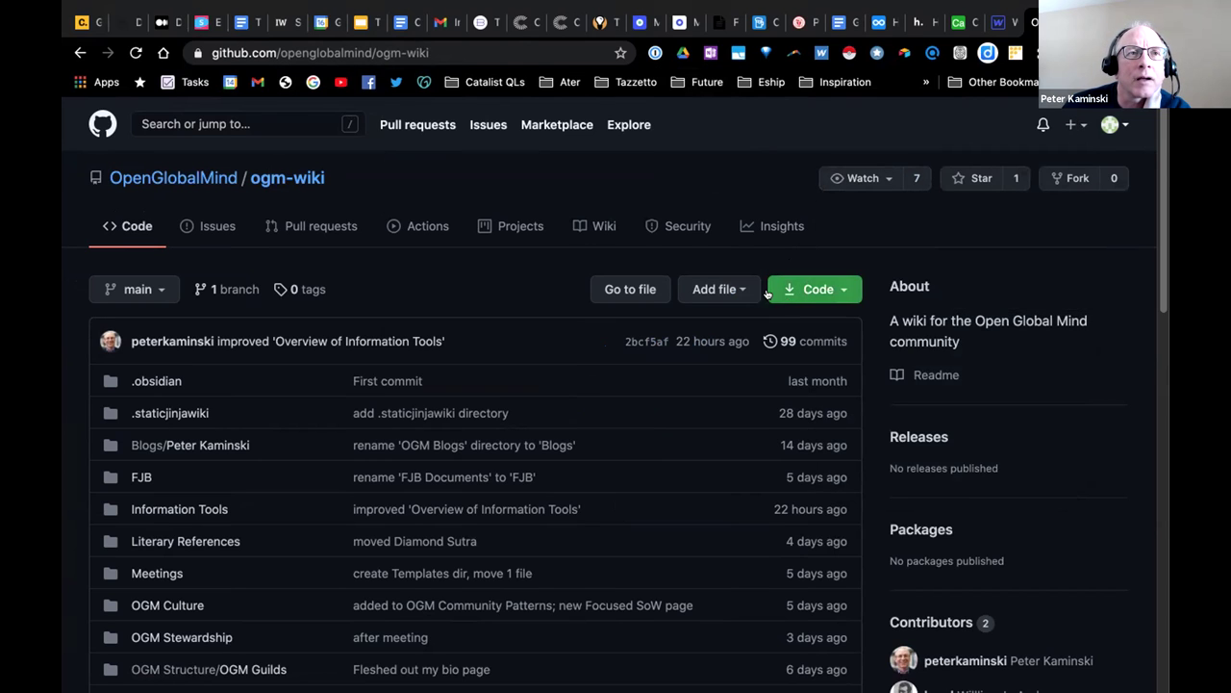
Browse the repo's Security, Insights, Wiki and Projects tabs, then bring up the account menu.
scroll(712, 284, down, 15)
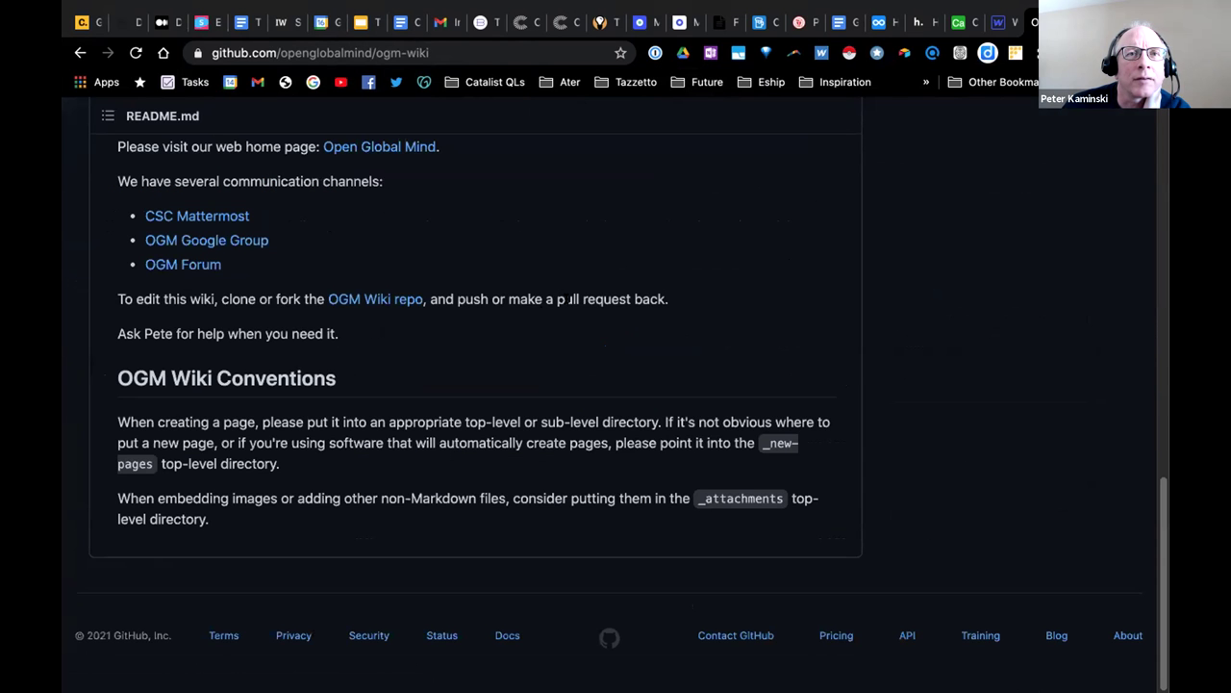
scroll(242, 372, up, 4)
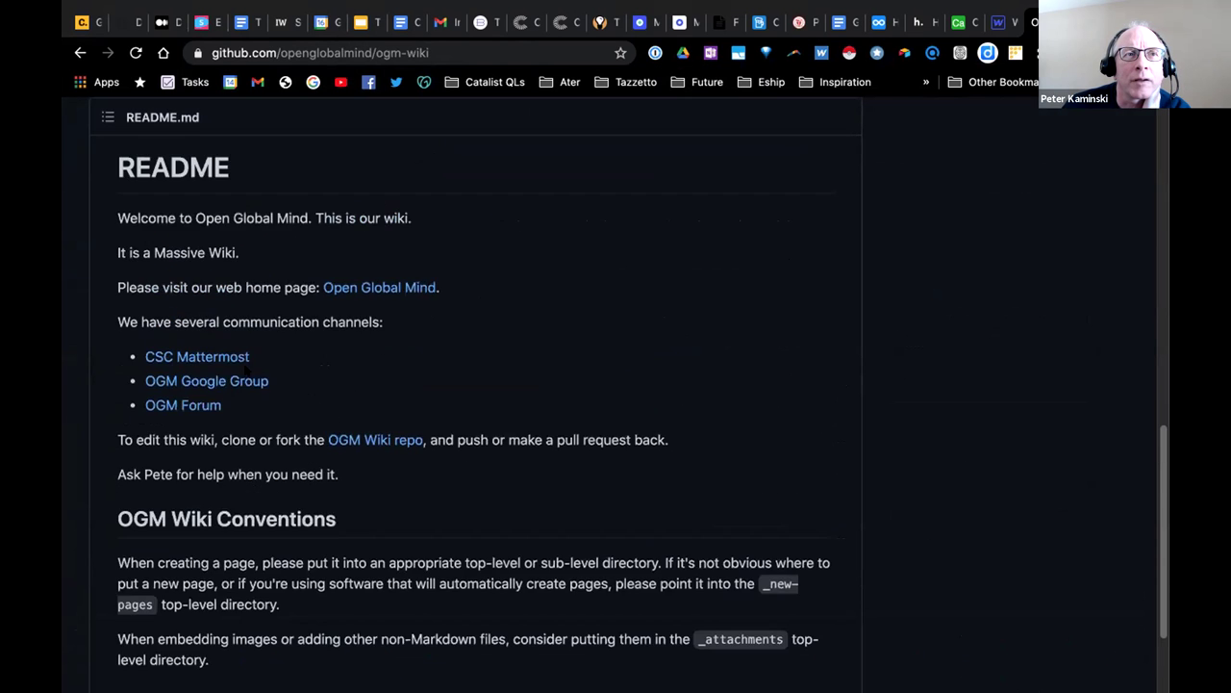
scroll(243, 371, up, 5)
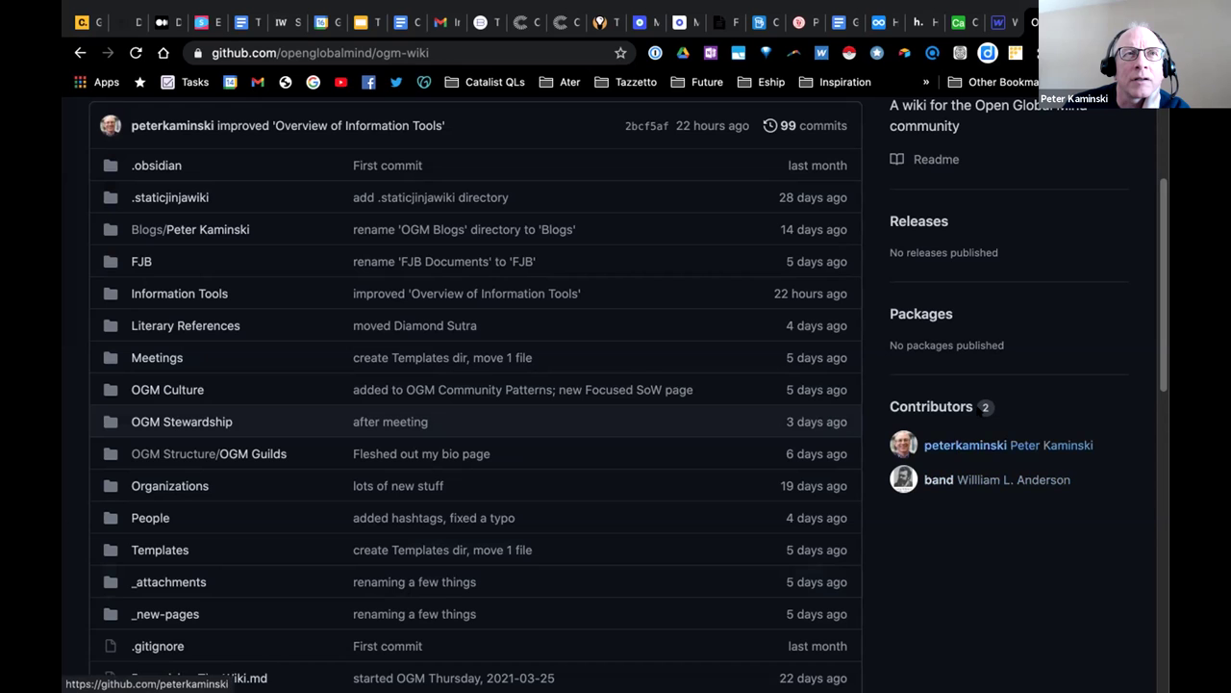
scroll(978, 409, up, 2)
scroll(977, 409, up, 1)
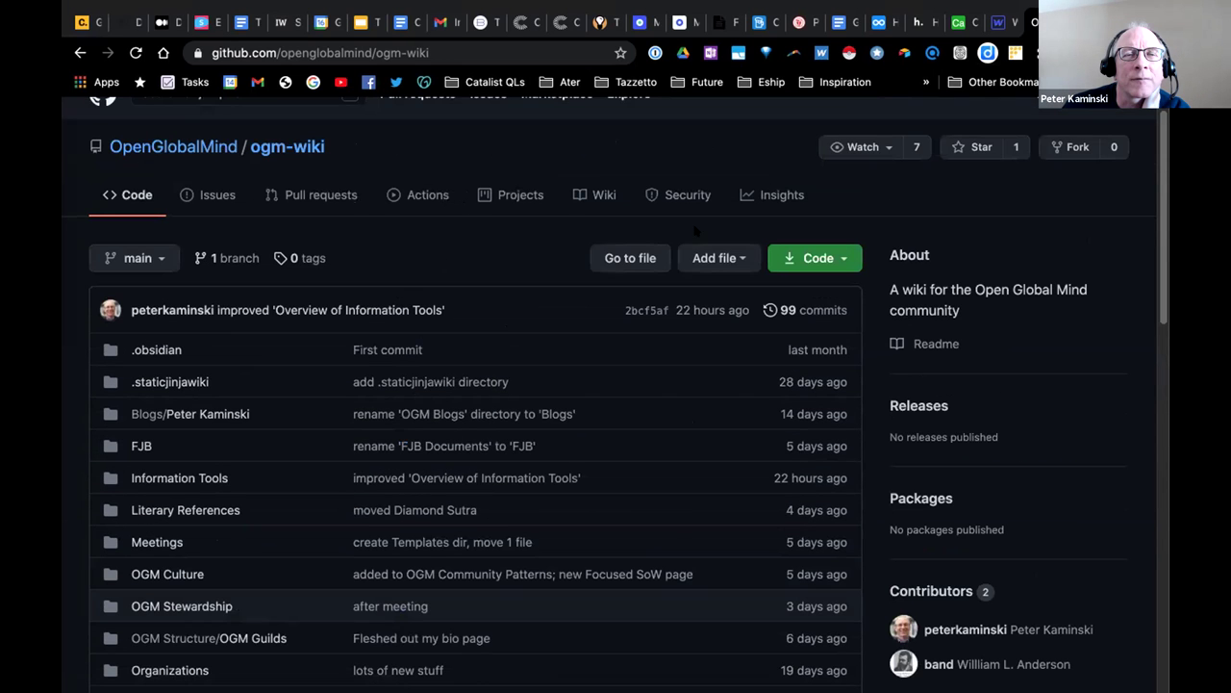
scroll(984, 575, down, 1)
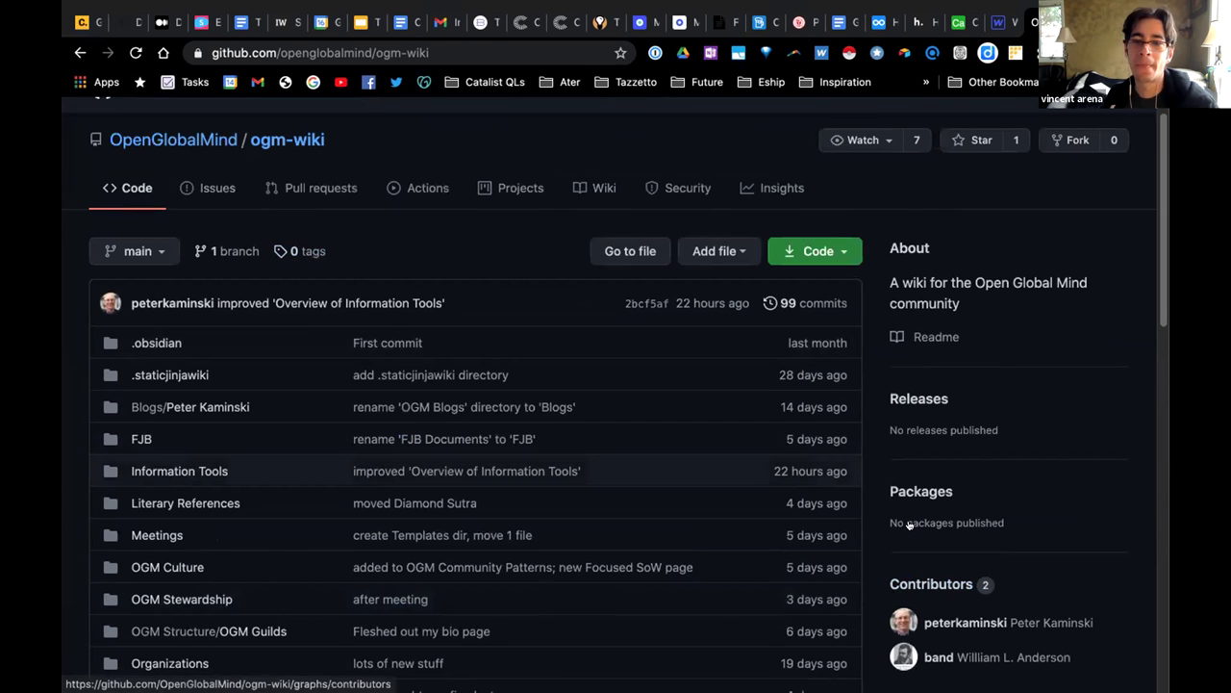
click(682, 188)
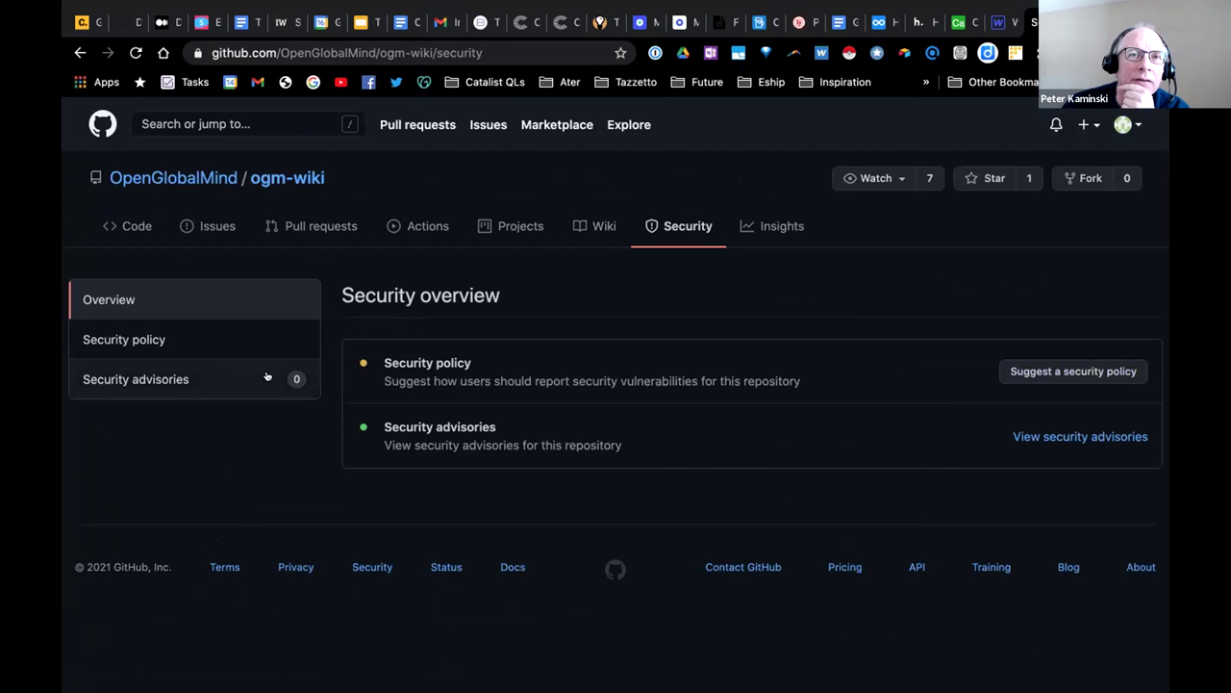
click(777, 233)
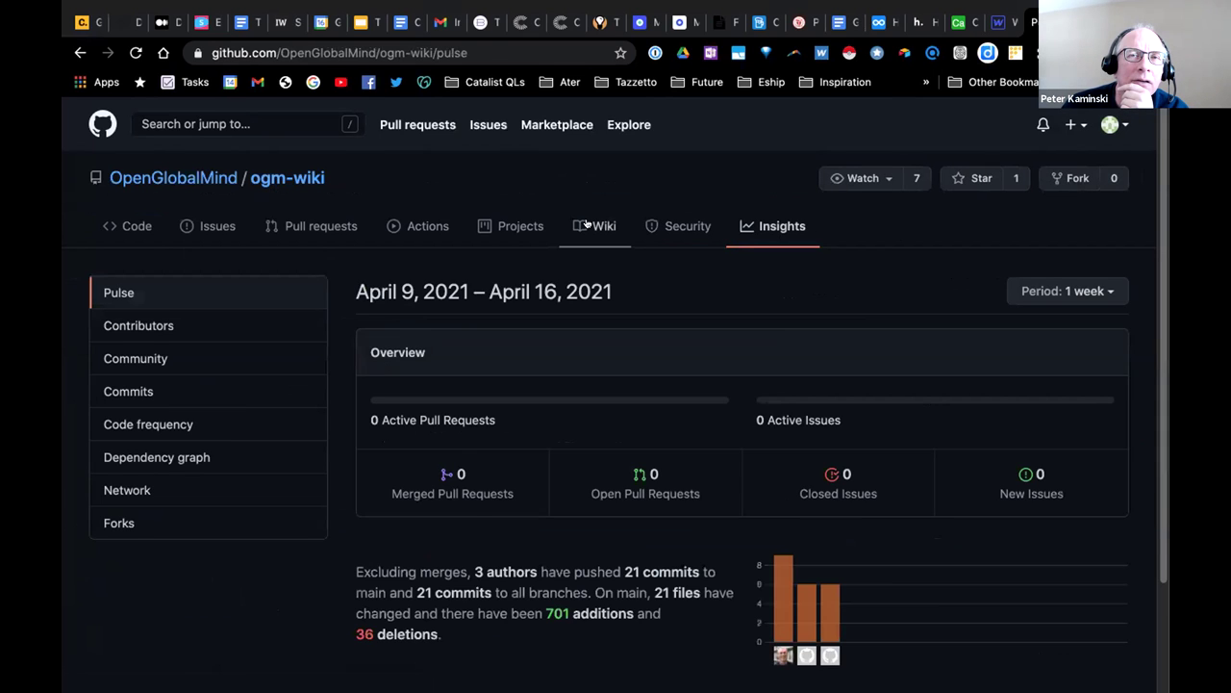
click(592, 226)
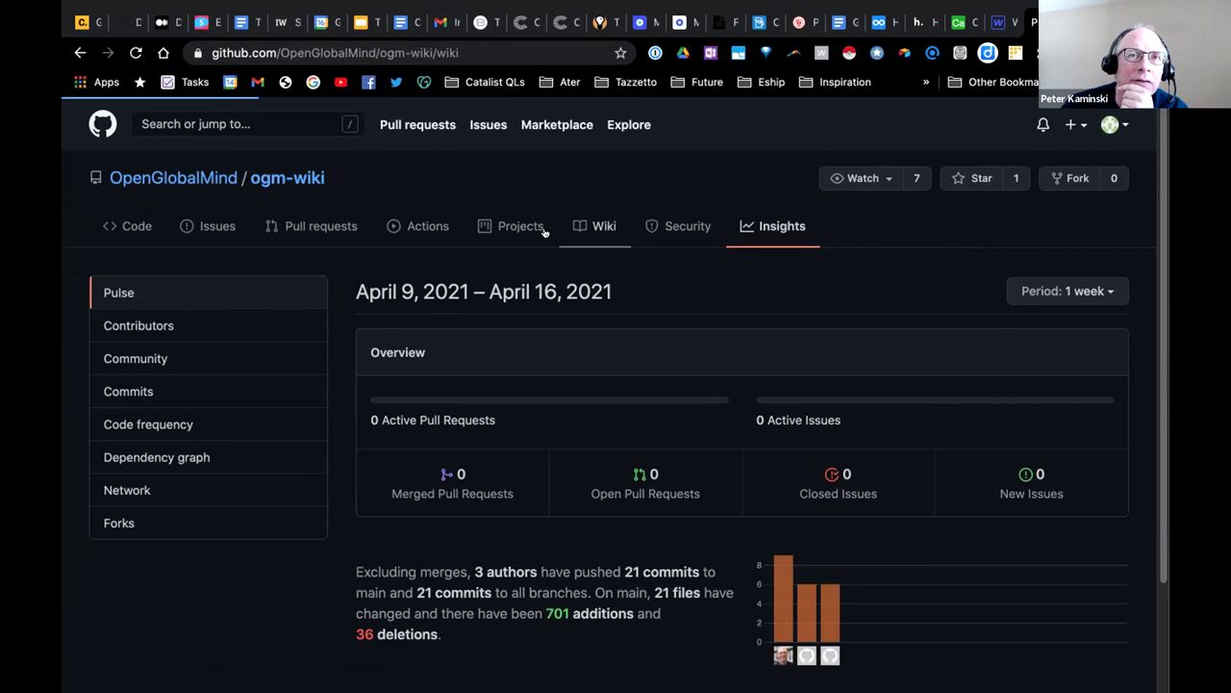
click(530, 228)
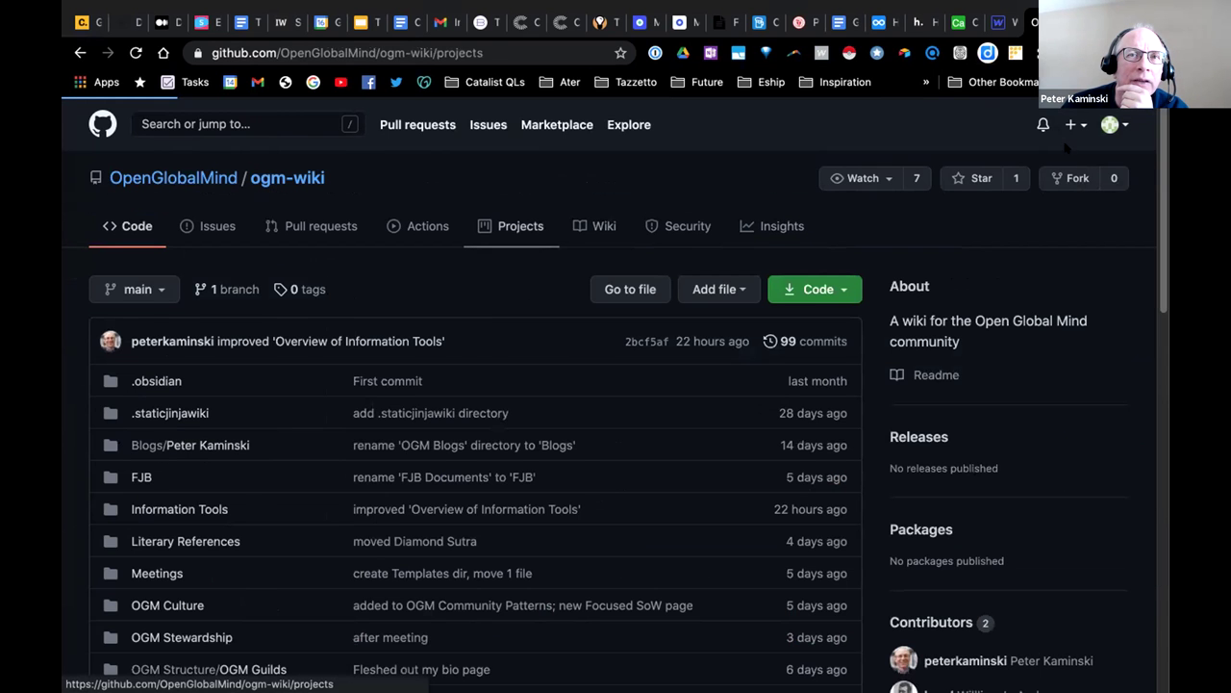
click(1112, 124)
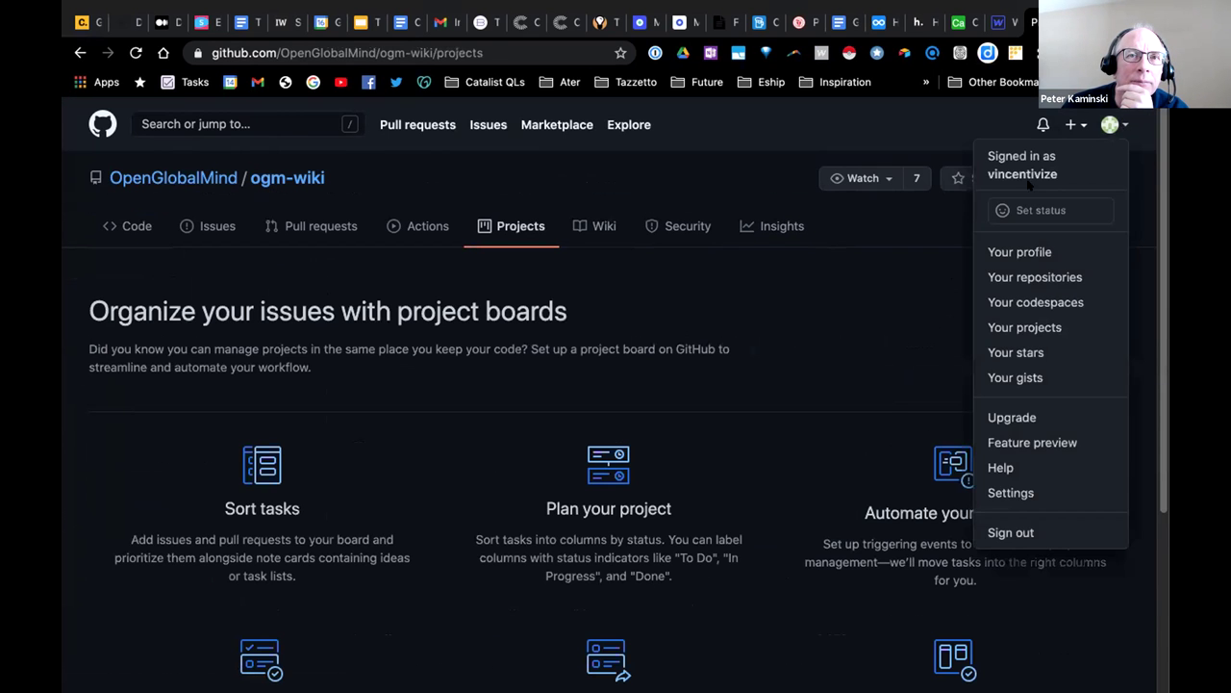
Enter the account owner's full name in the public profile's Name field.
click(1022, 489)
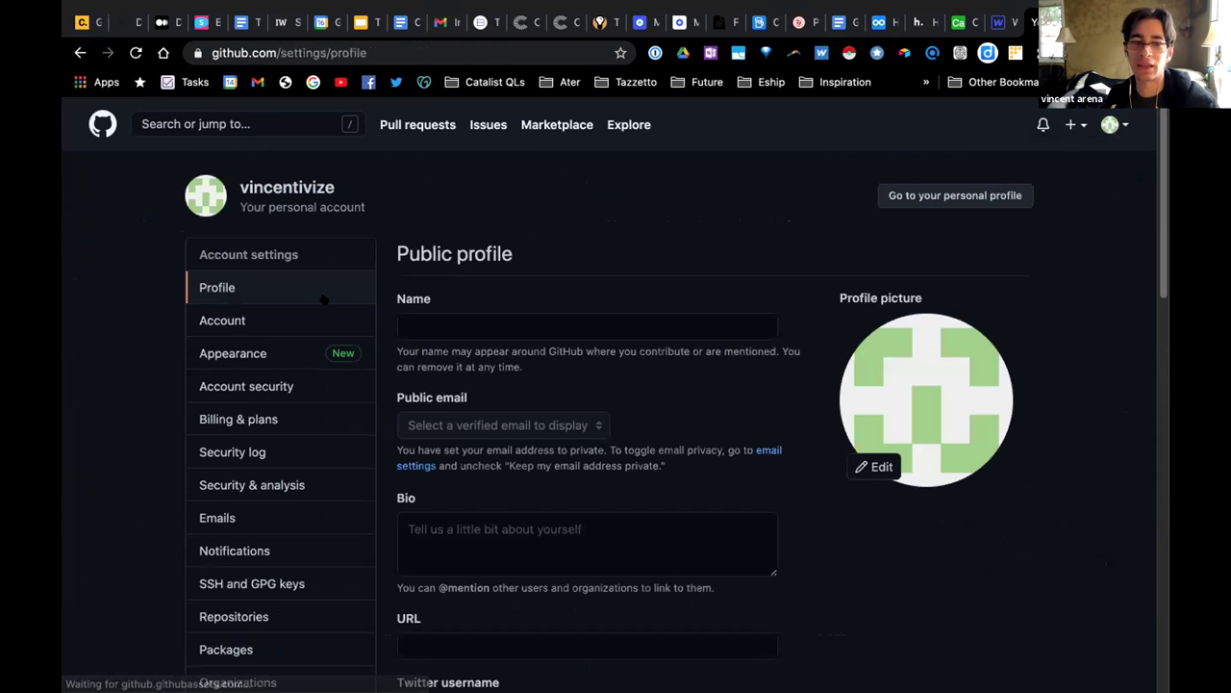
scroll(311, 310, down, 2)
click(481, 241)
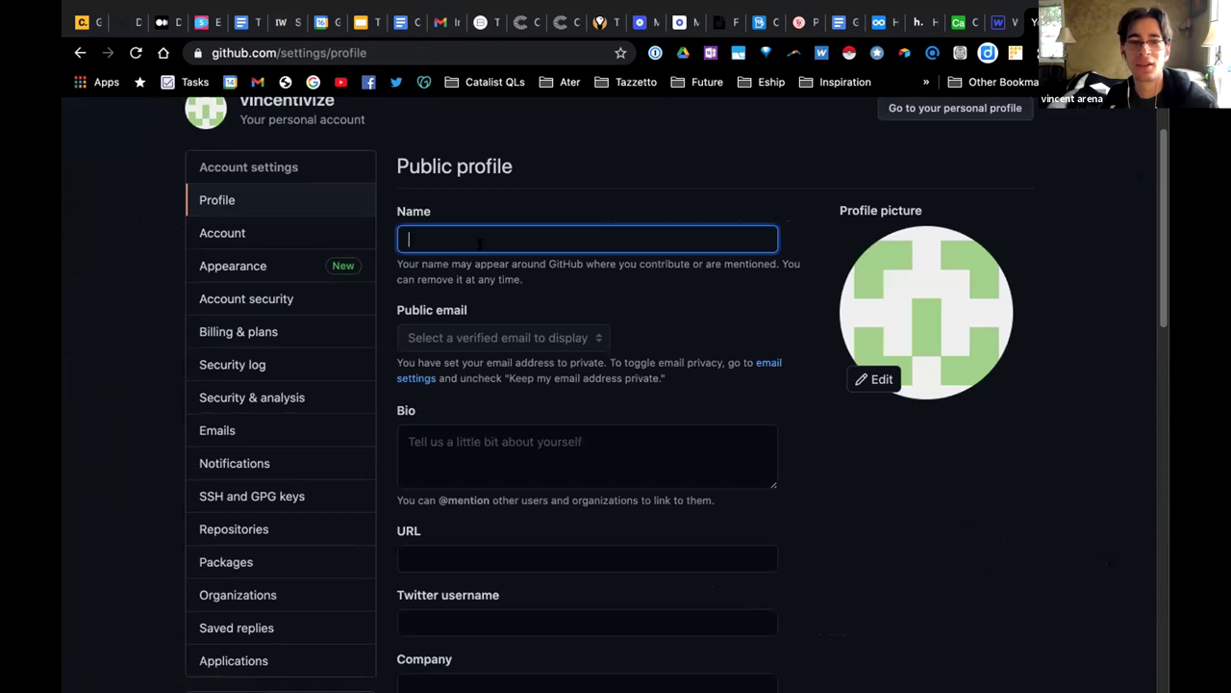
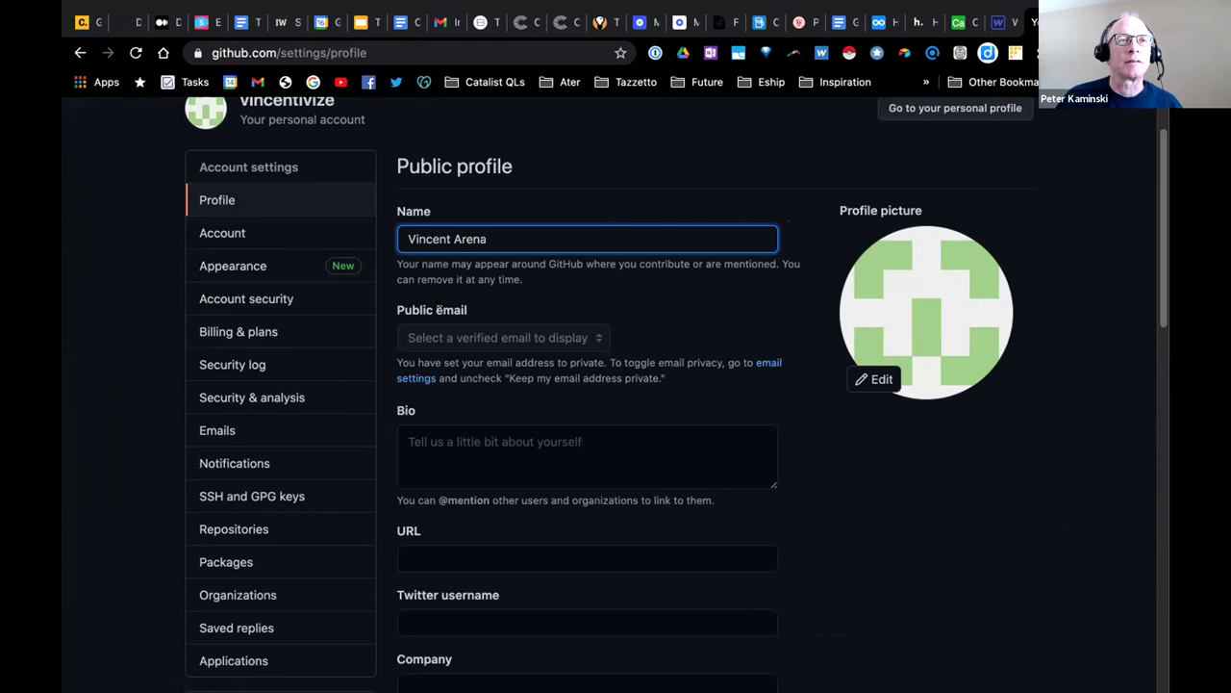
click(448, 338)
click(452, 452)
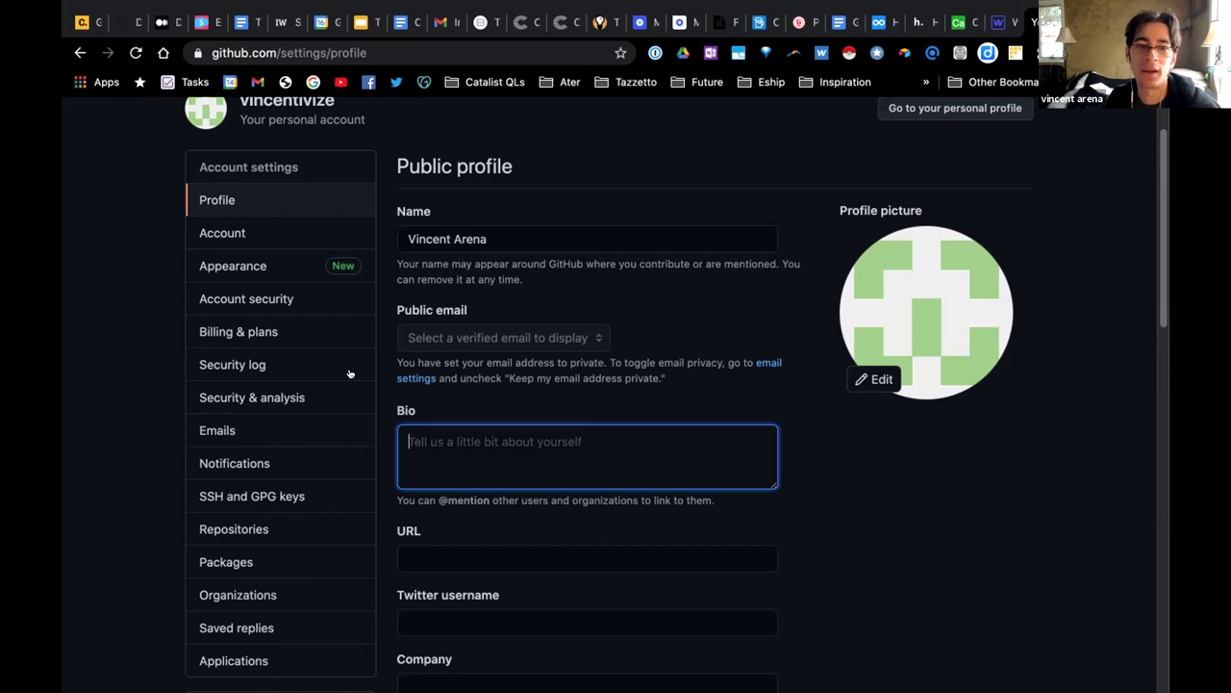
Look through the Billing, Appearance and Account settings pages.
click(250, 327)
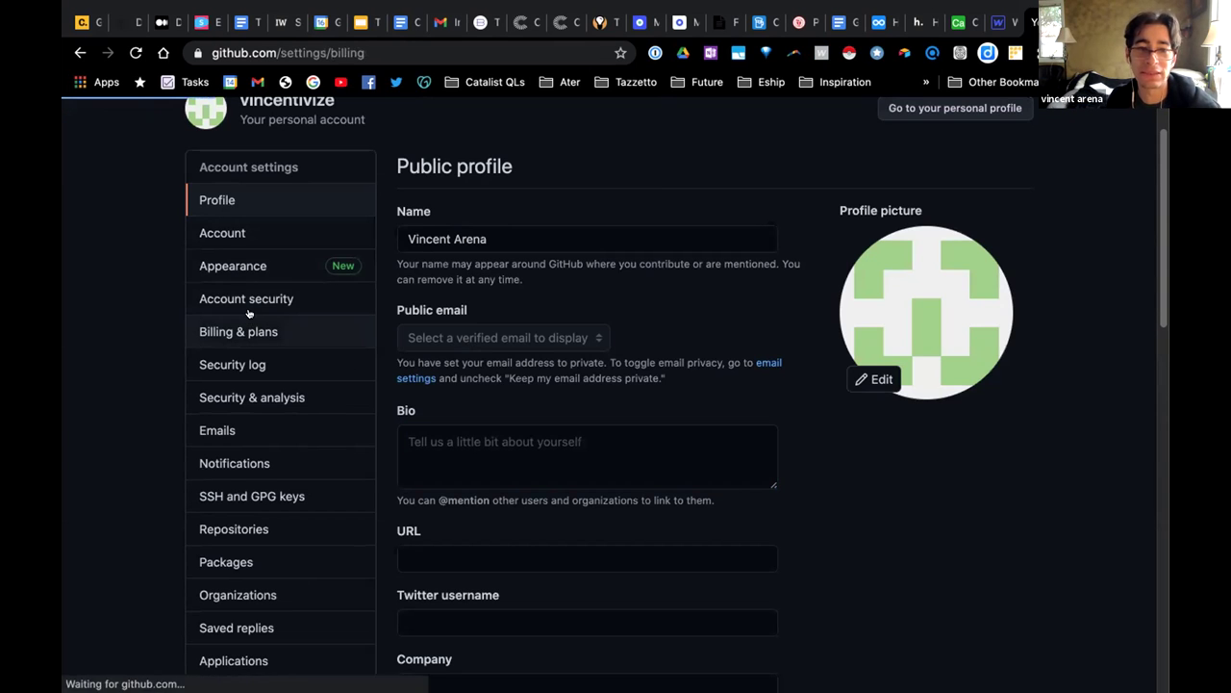
click(250, 346)
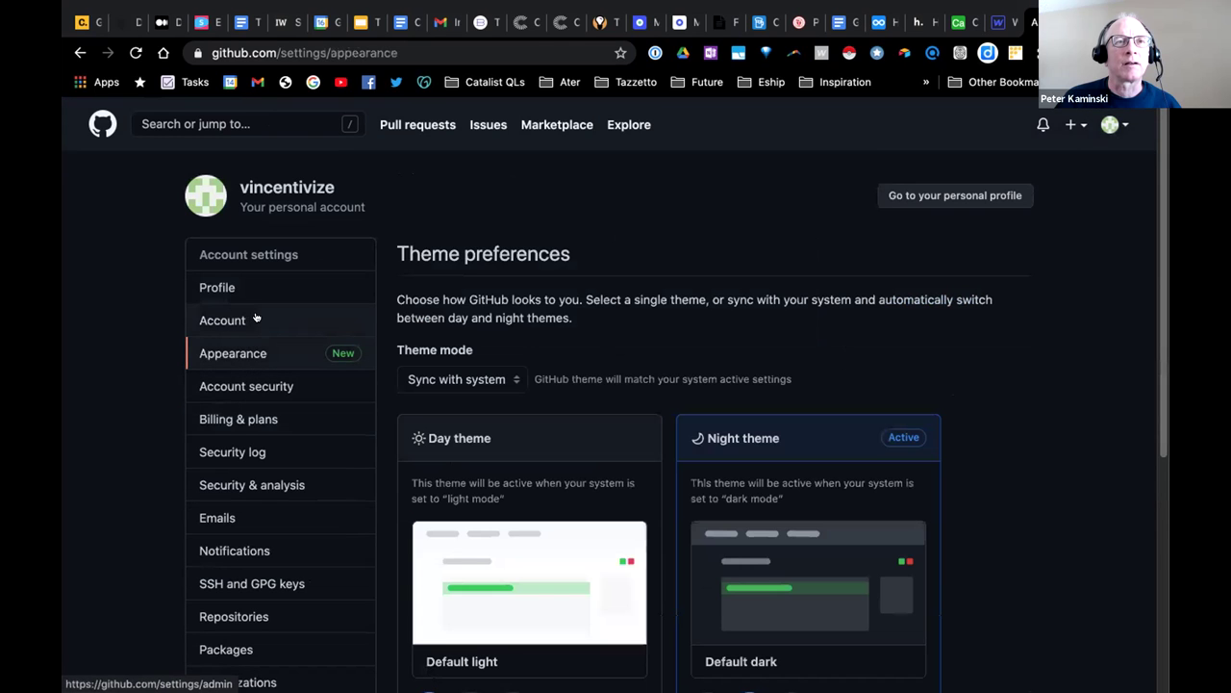
click(222, 319)
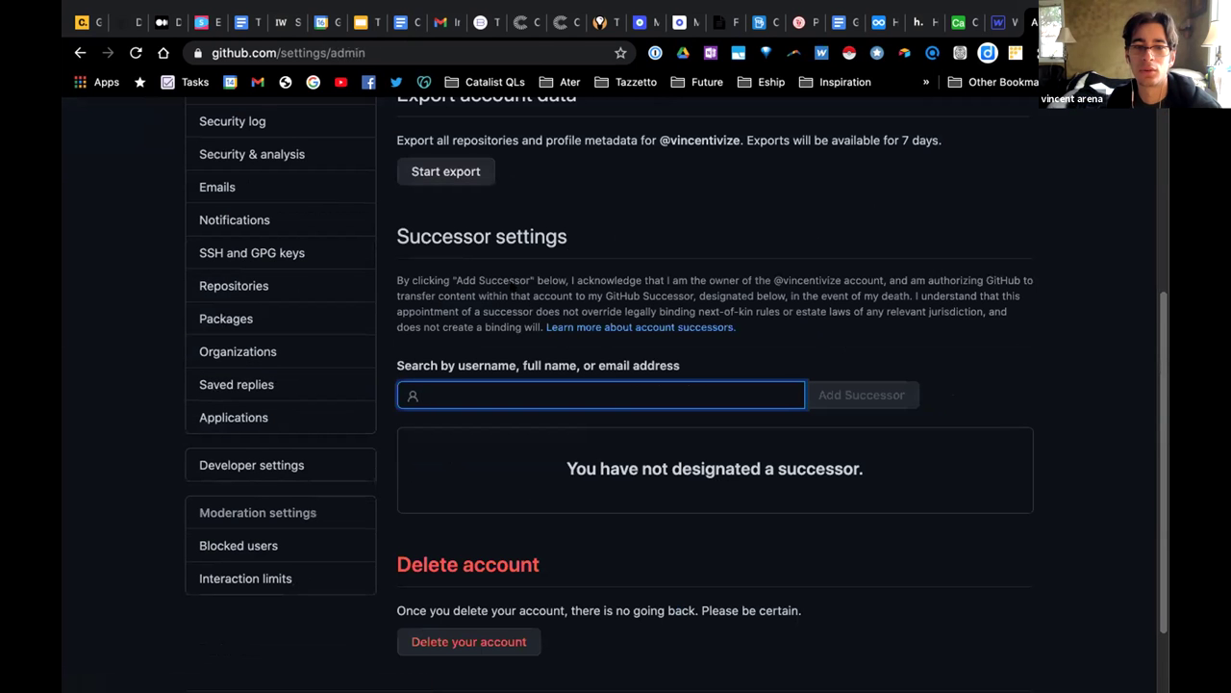
scroll(513, 286, up, 5)
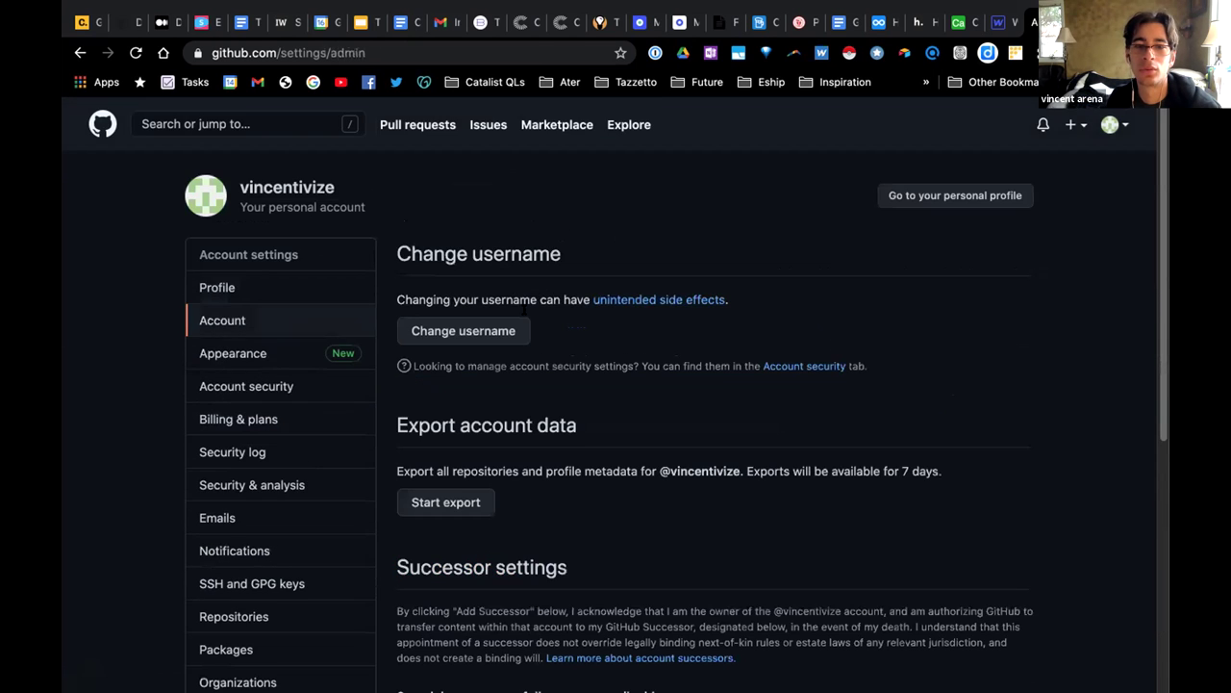
scroll(267, 423, down, 1)
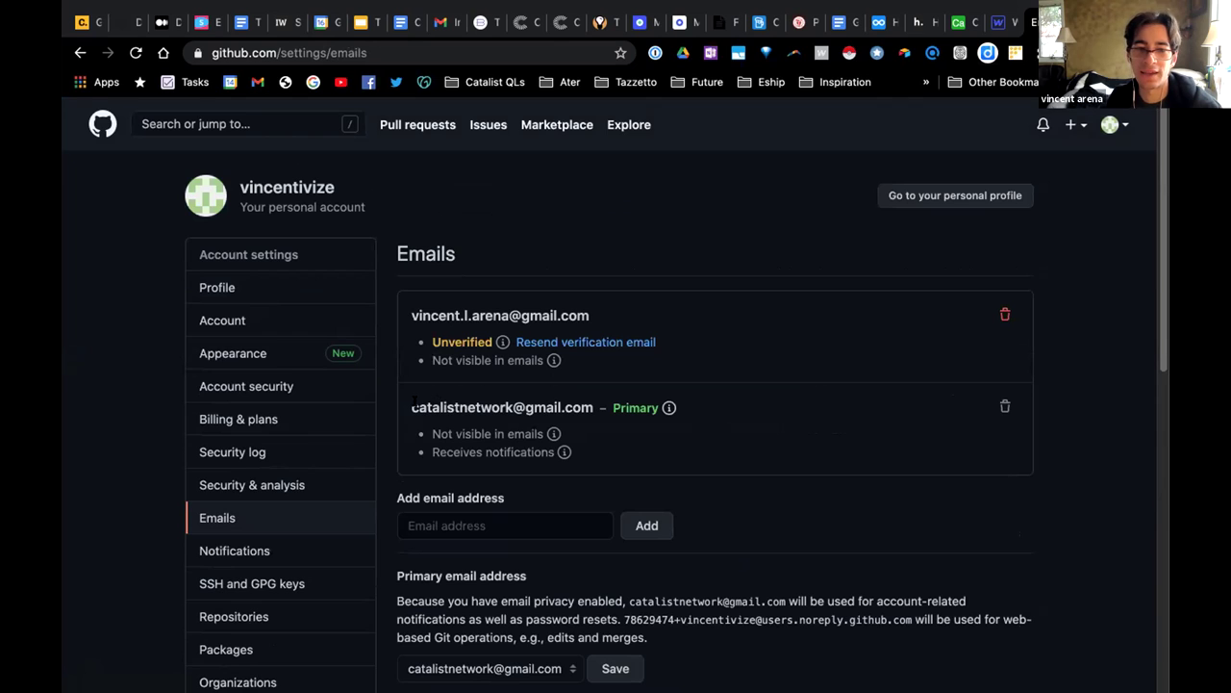
Resend the verification email for the unverified address in Emails settings.
drag(412, 407, 590, 407)
click(575, 380)
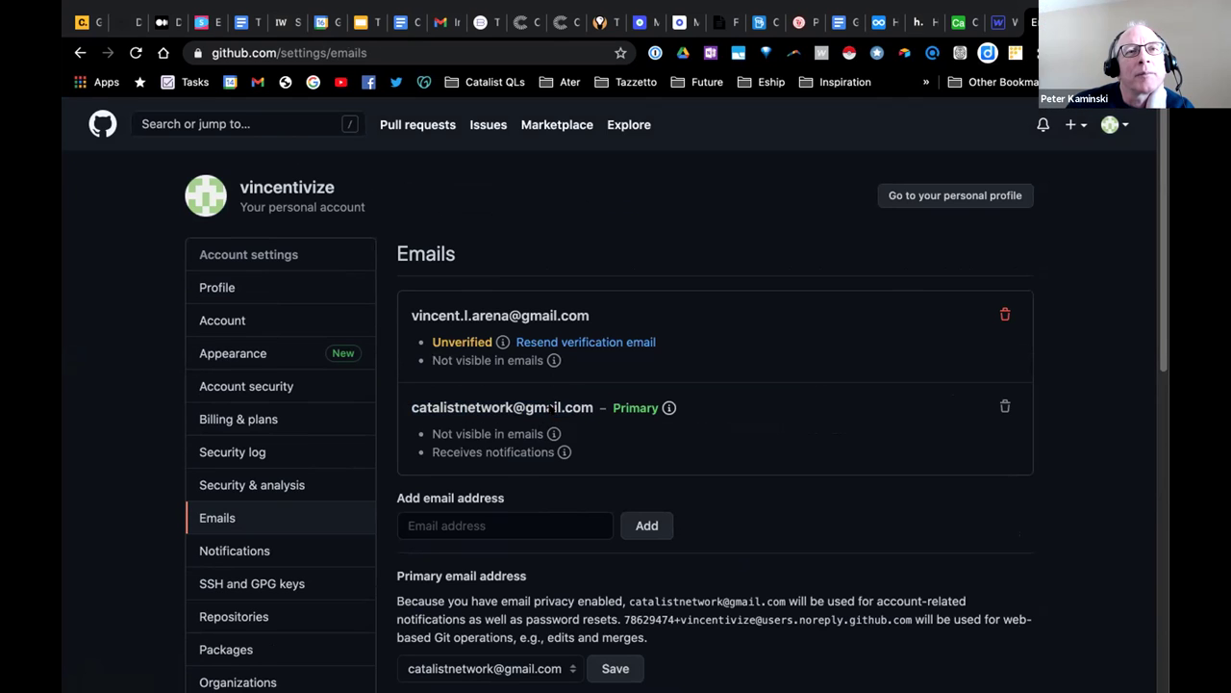
click(562, 341)
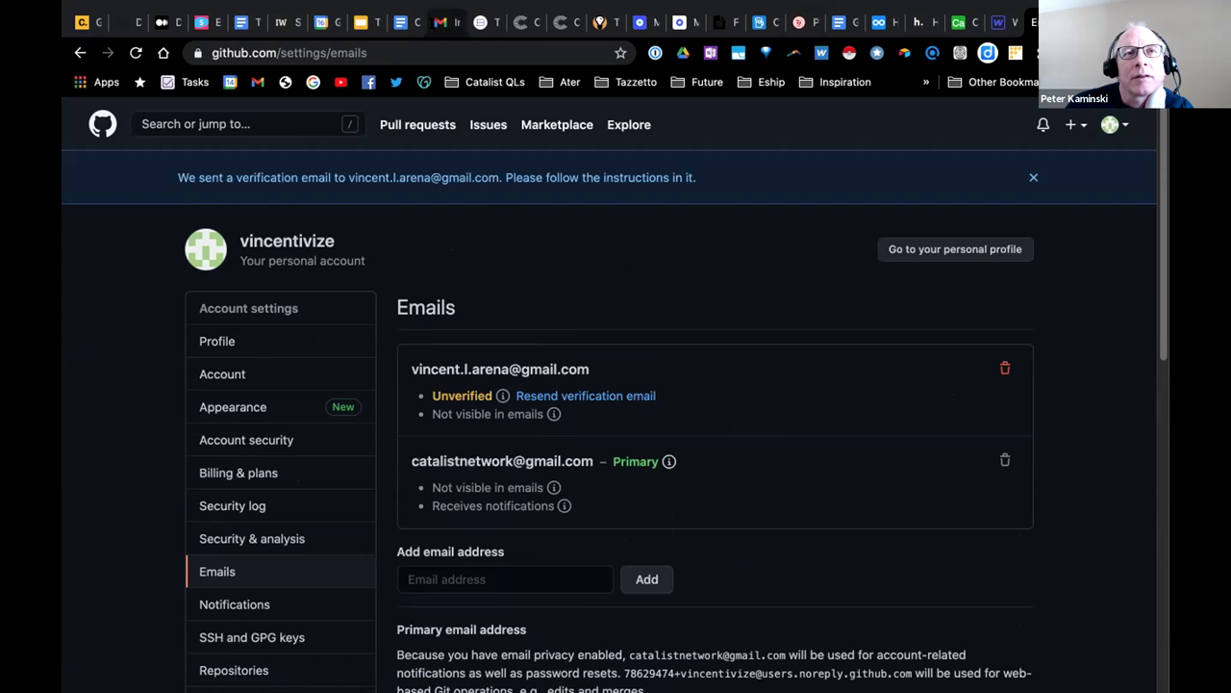
click(440, 21)
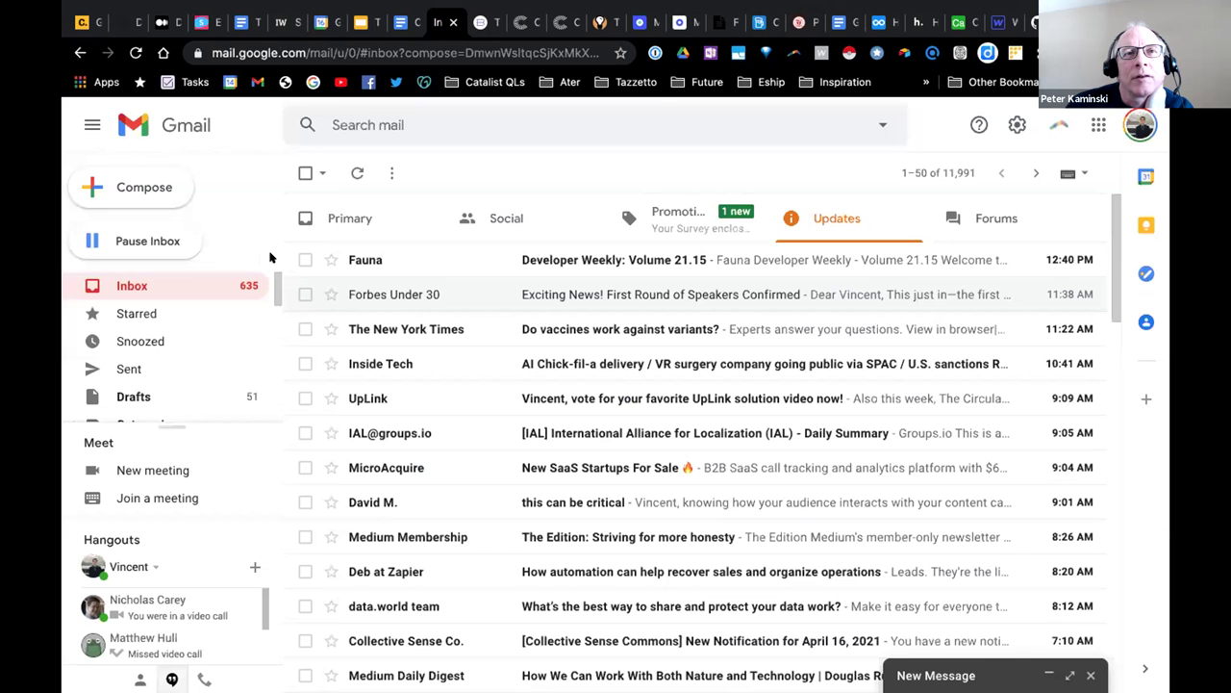
Check the Promotions, Updates, Social, Primary and Forums inbox categories in Gmail.
click(715, 222)
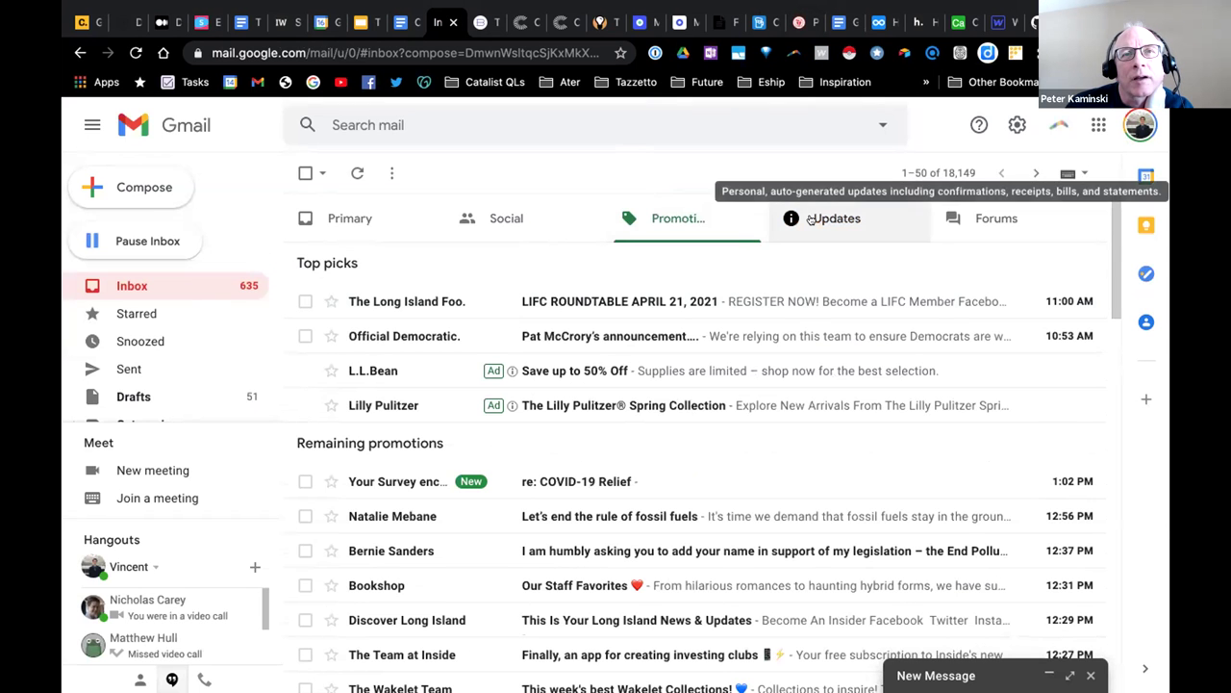
click(813, 219)
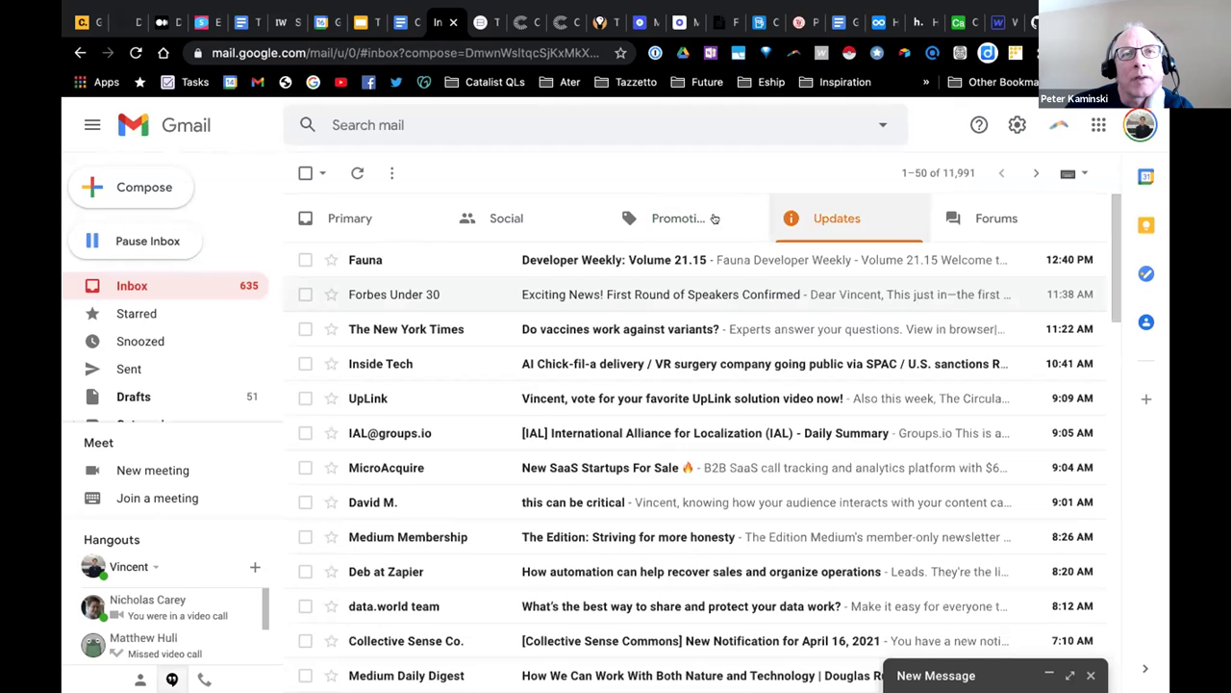
click(674, 215)
click(507, 212)
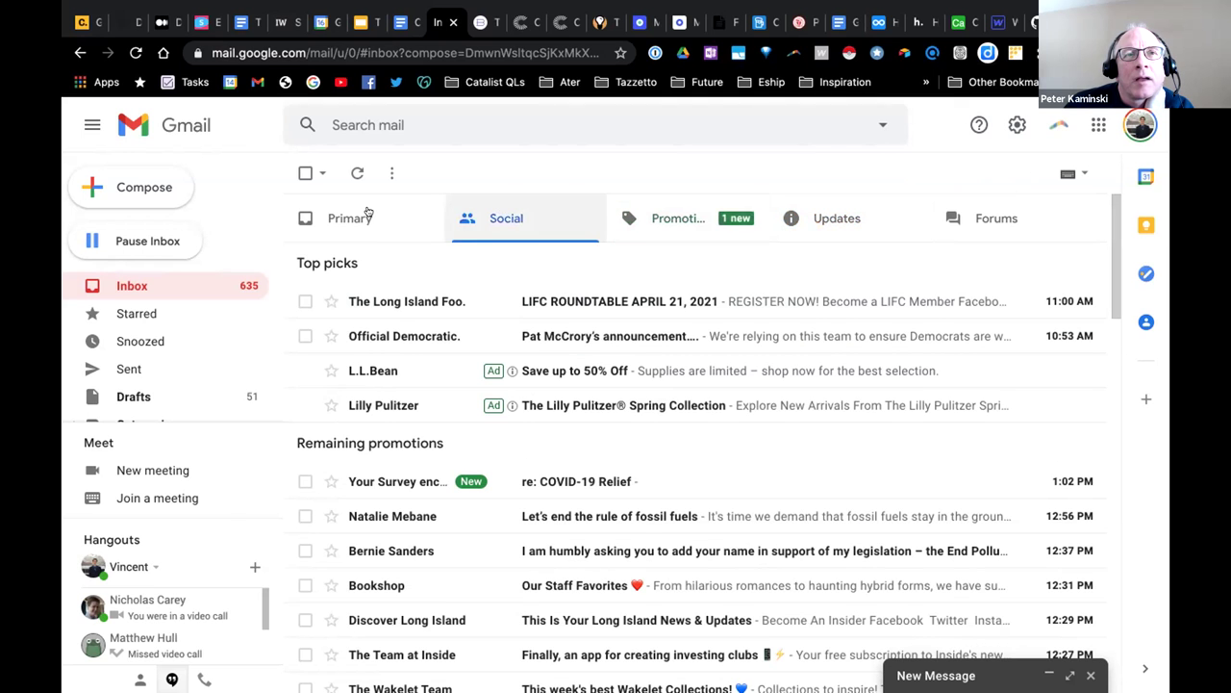
click(368, 215)
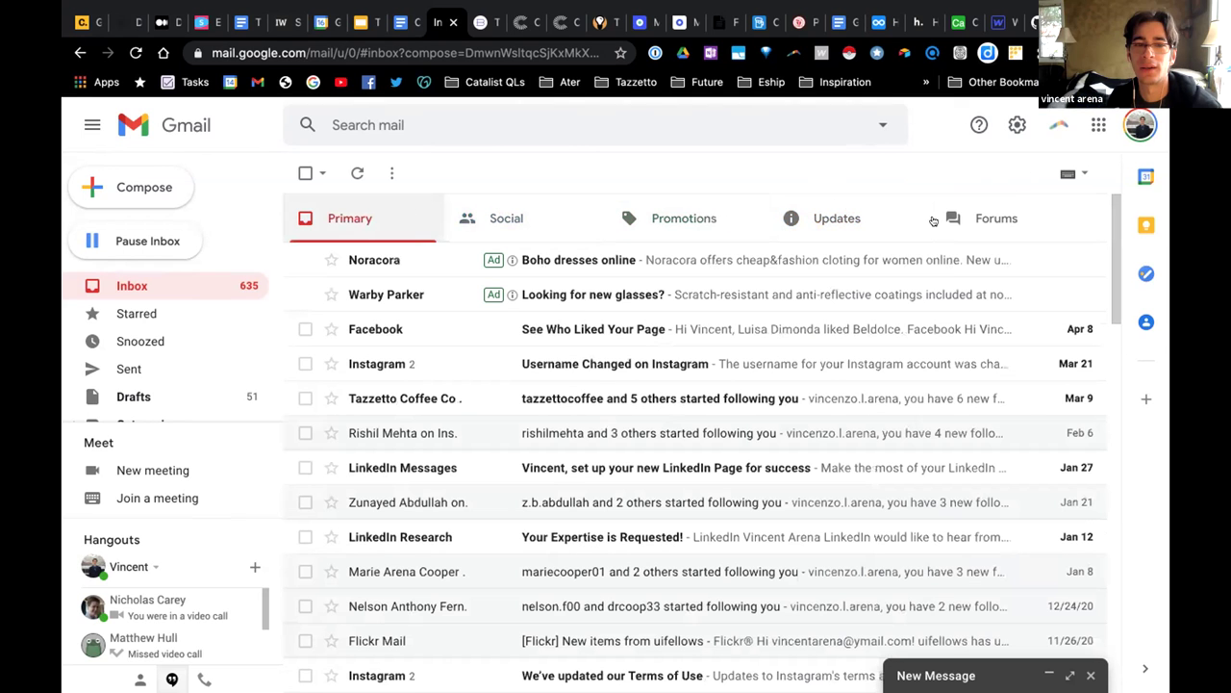
click(949, 220)
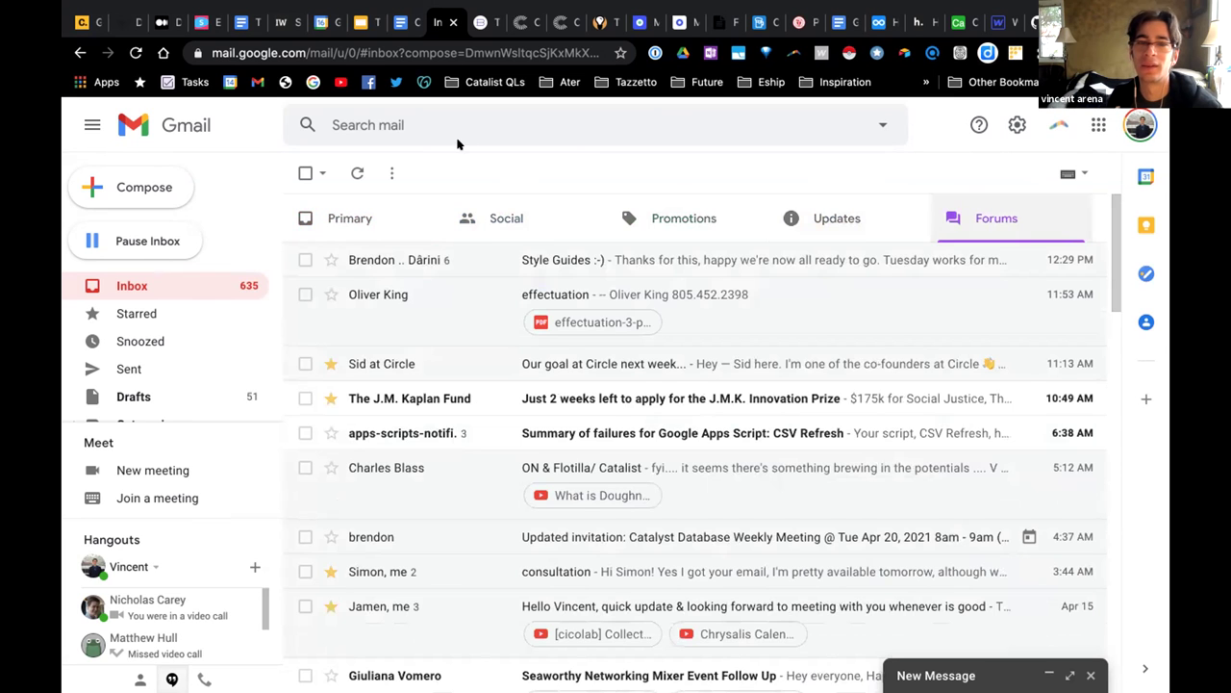
Search the mailbox for 'github' and look over the results.
click(452, 123)
text(github)
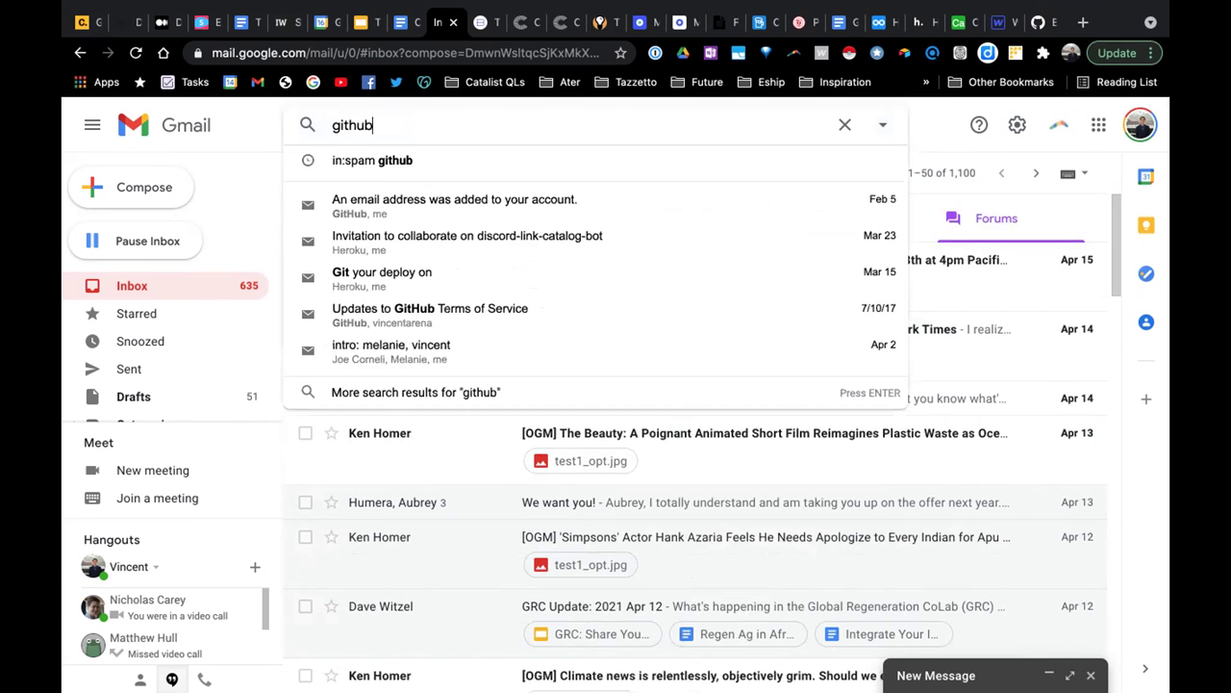
key(Return)
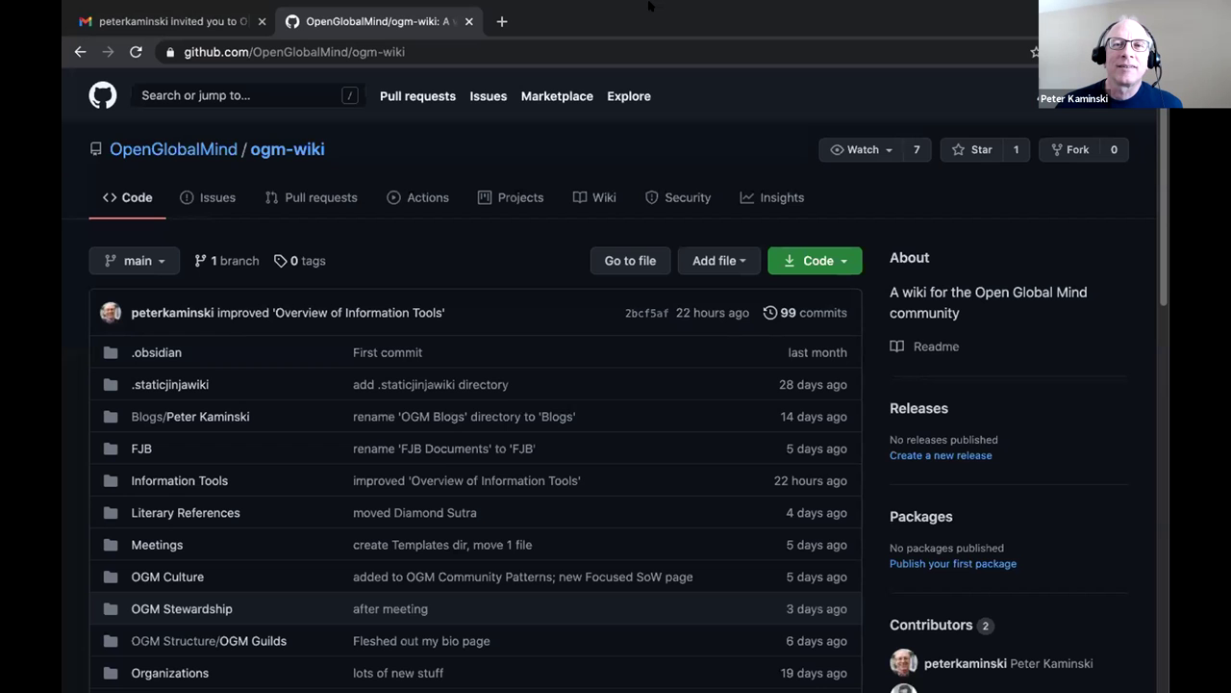
scroll(904, 226, down, 1)
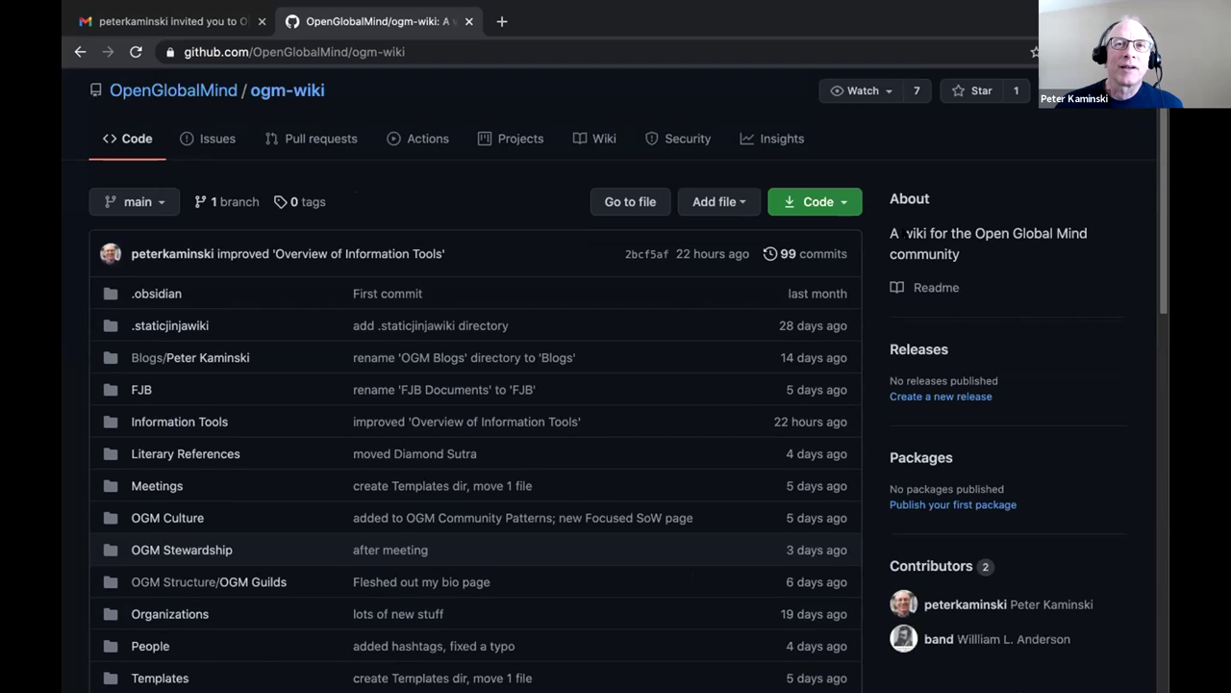
scroll(901, 241, up, 1)
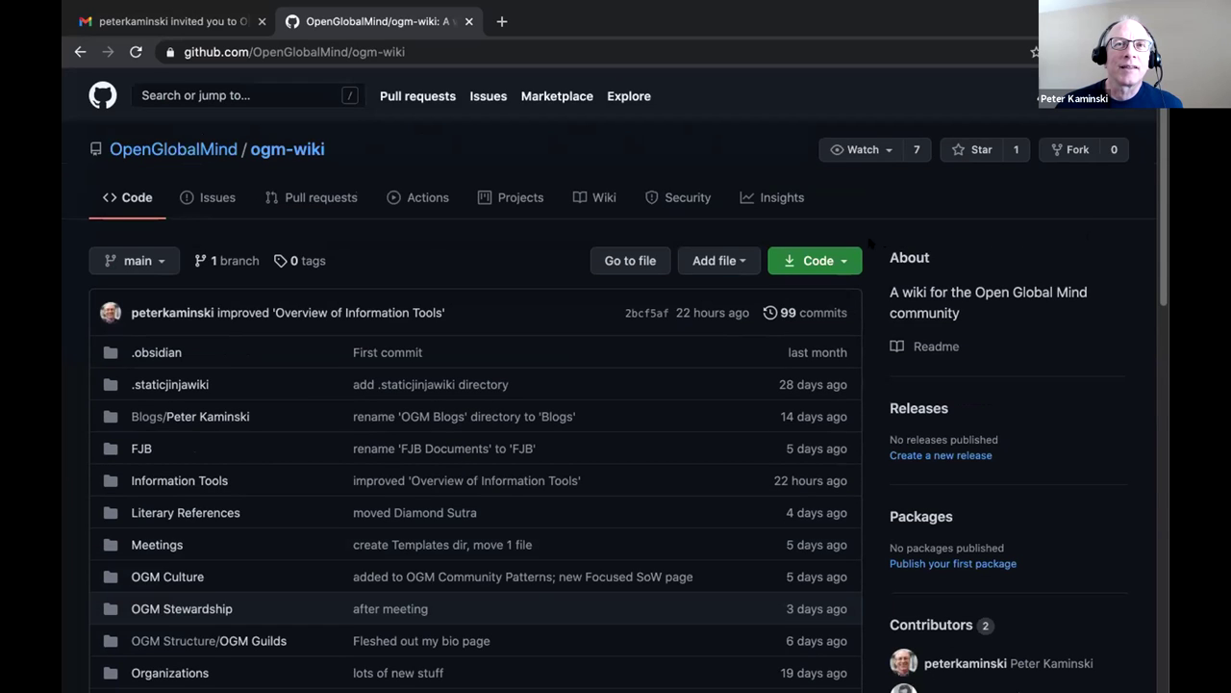
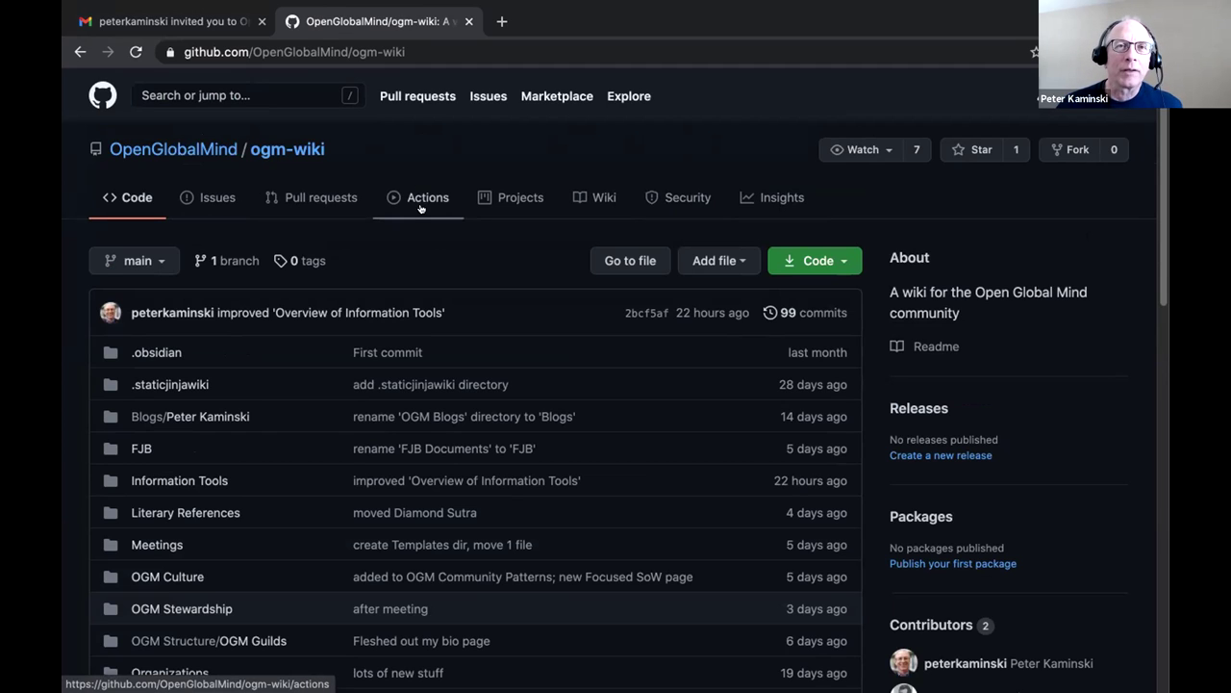
Bring the ogm-wiki vault window forward and open Obsidian's settings.
scroll(420, 216, down, 2)
scroll(418, 216, up, 2)
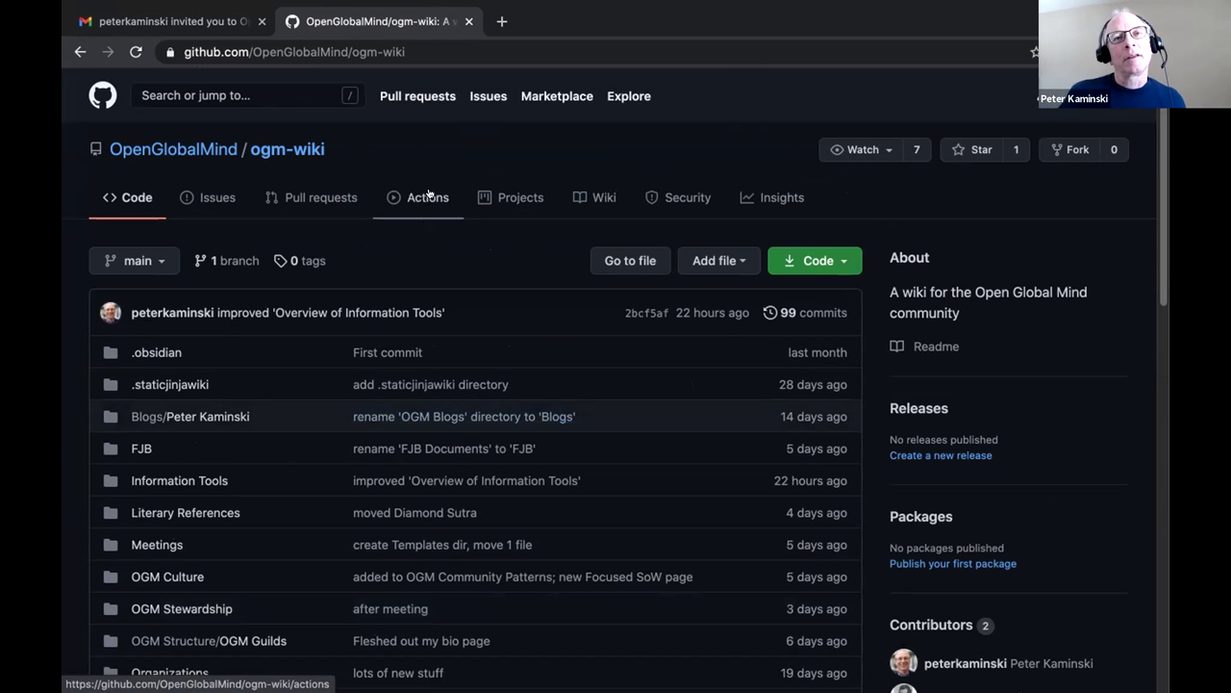
mouse_move(878, 674)
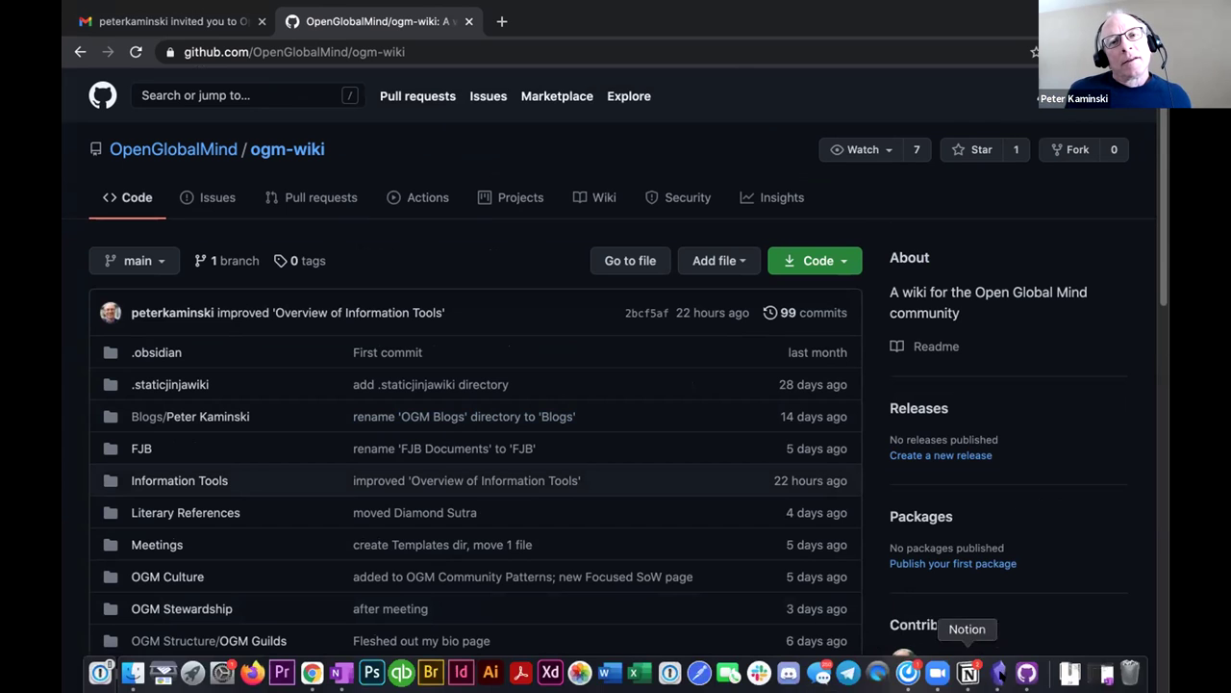
click(1001, 673)
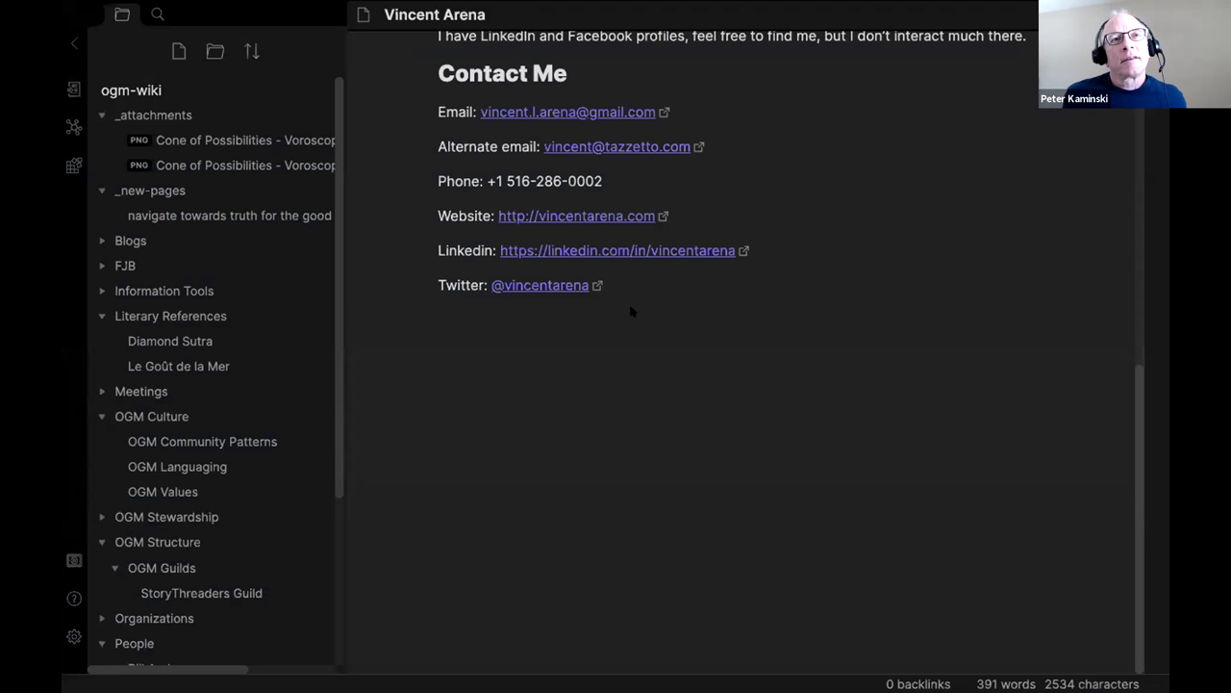
scroll(640, 202, up, 15)
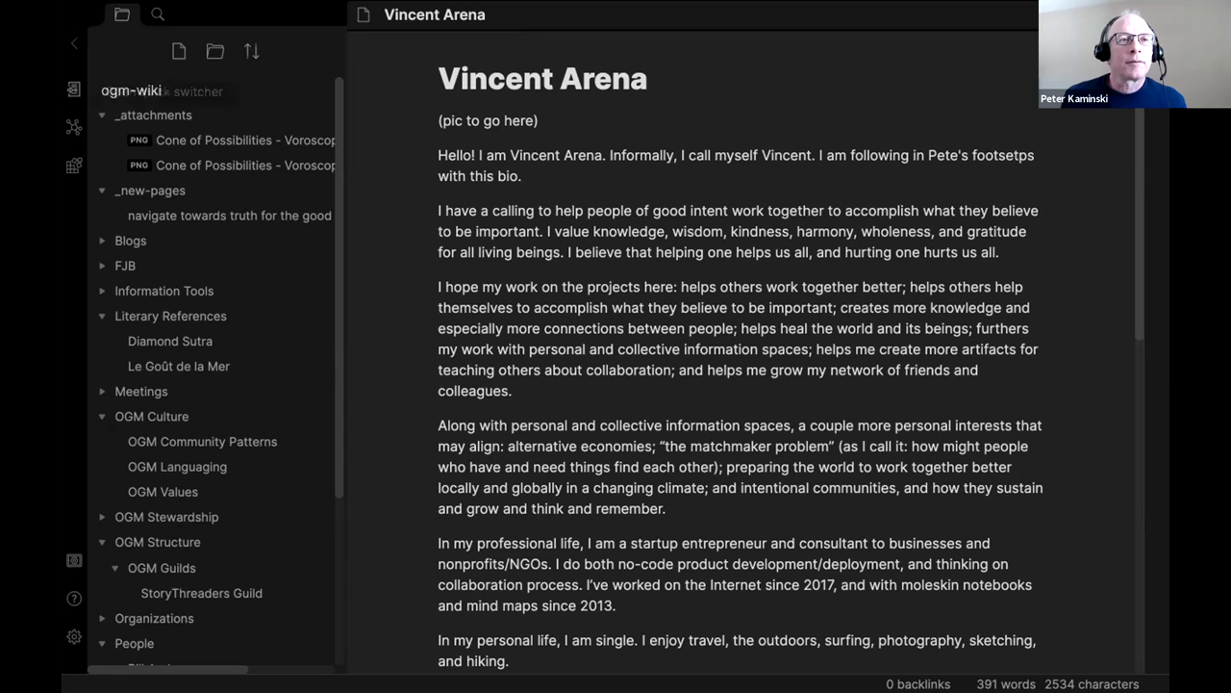
click(73, 635)
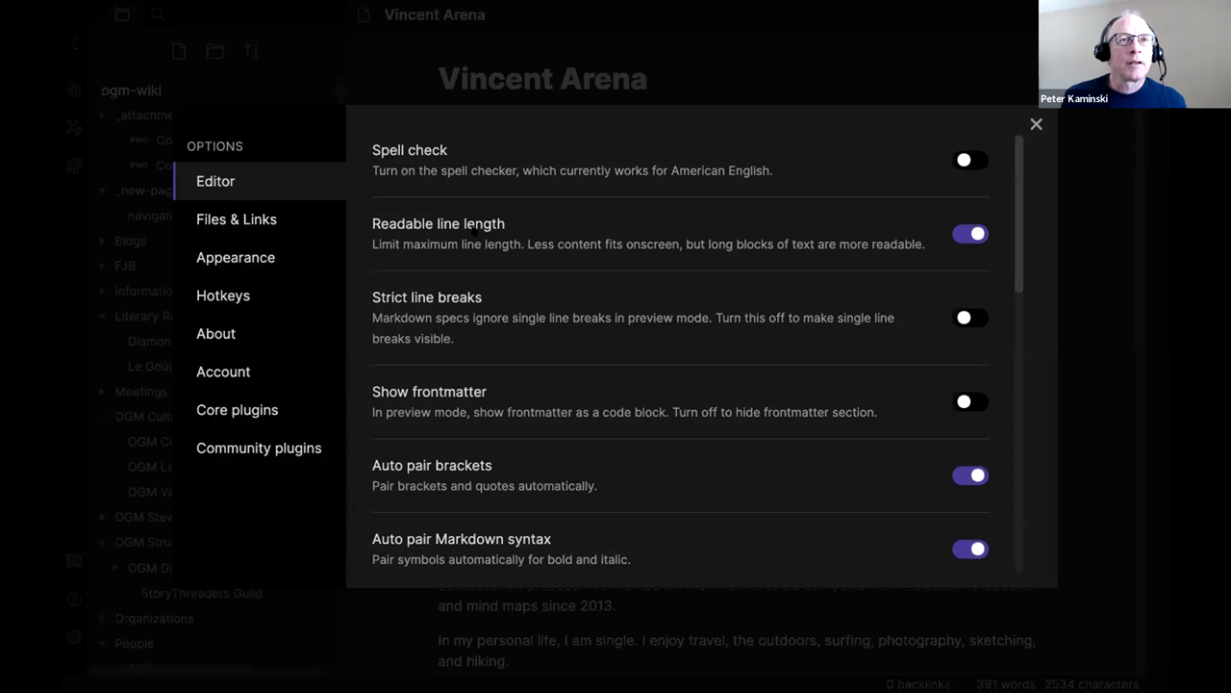
Turn off Safe Mode under Community plugins and browse the 169 available plugins.
click(236, 408)
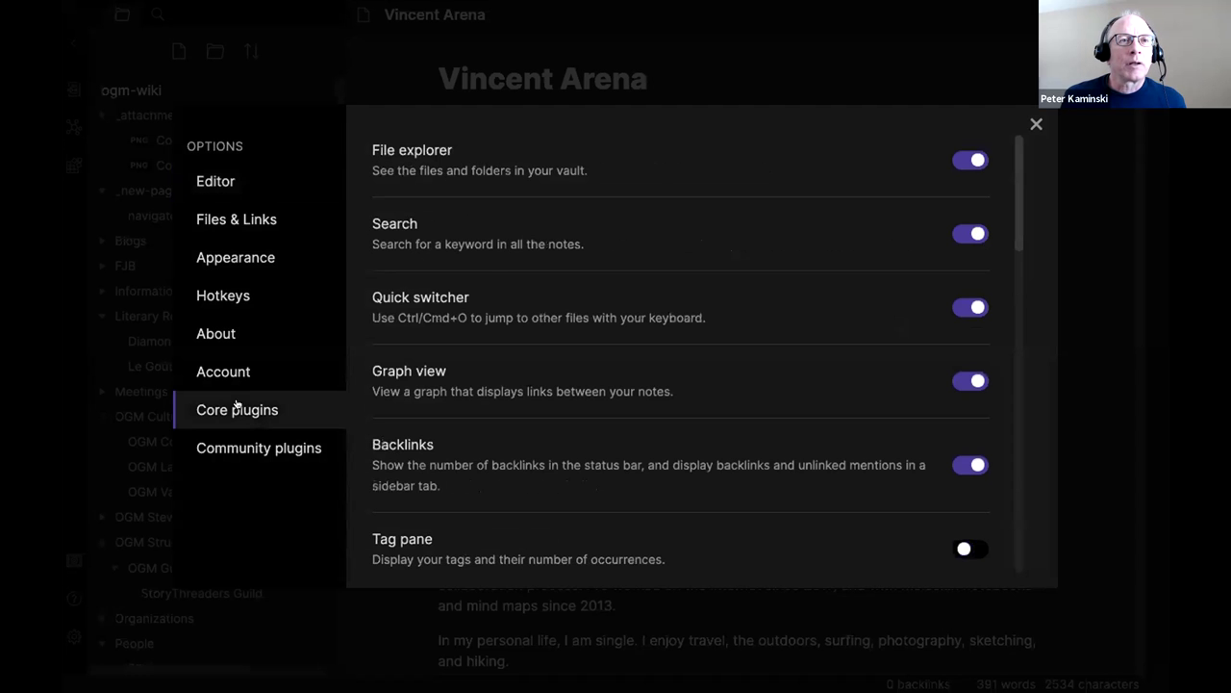
click(252, 428)
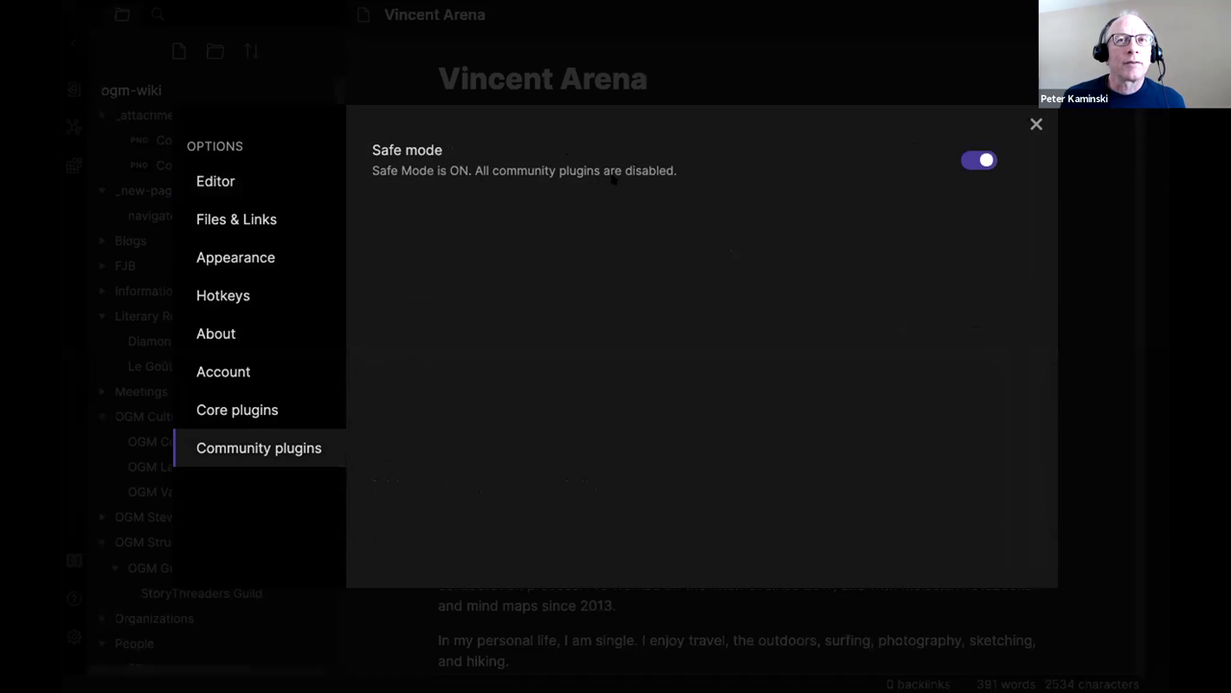
click(986, 160)
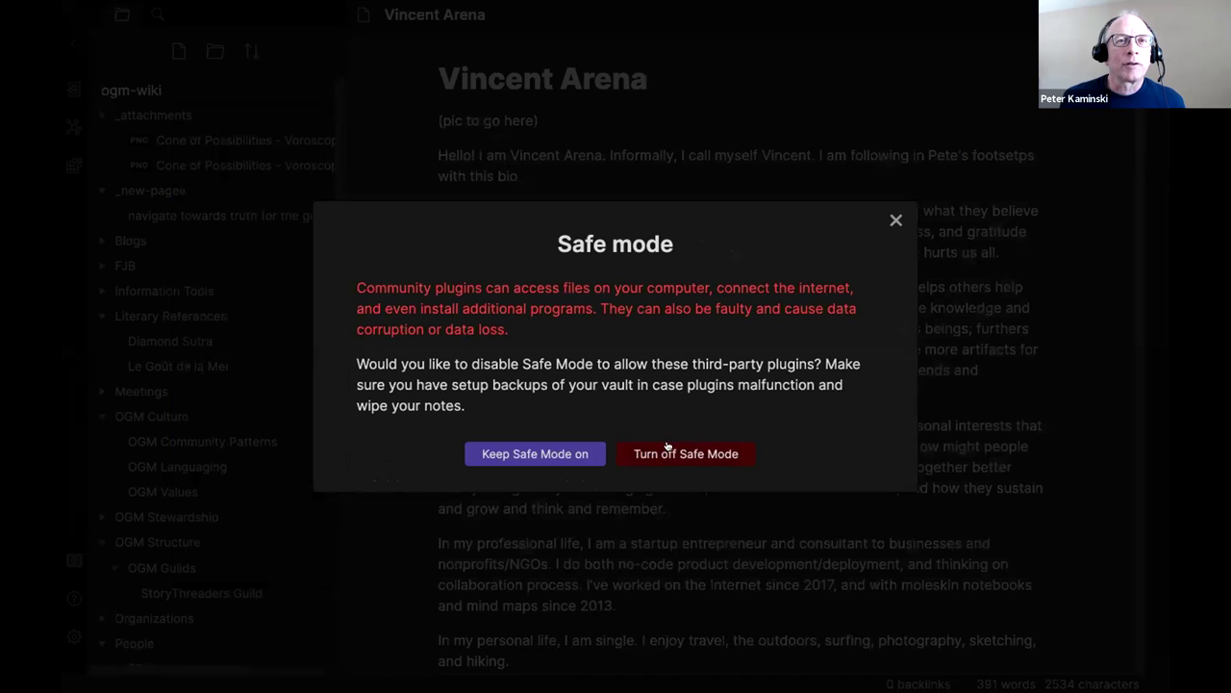
click(701, 450)
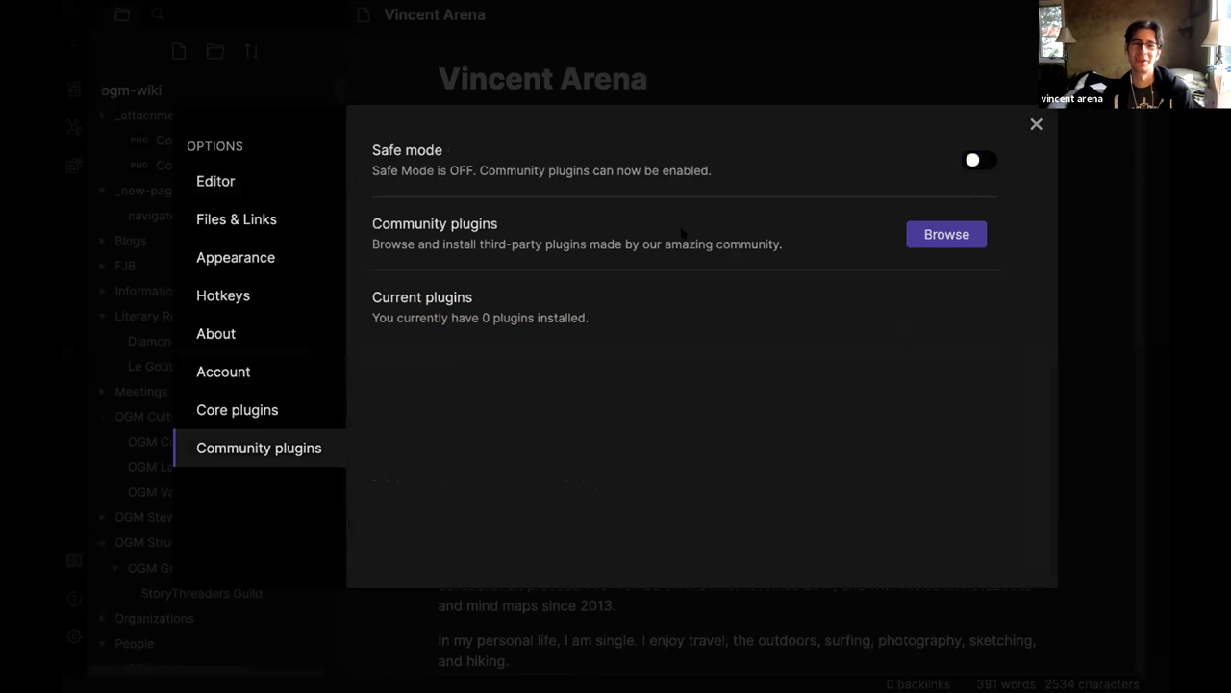
click(938, 232)
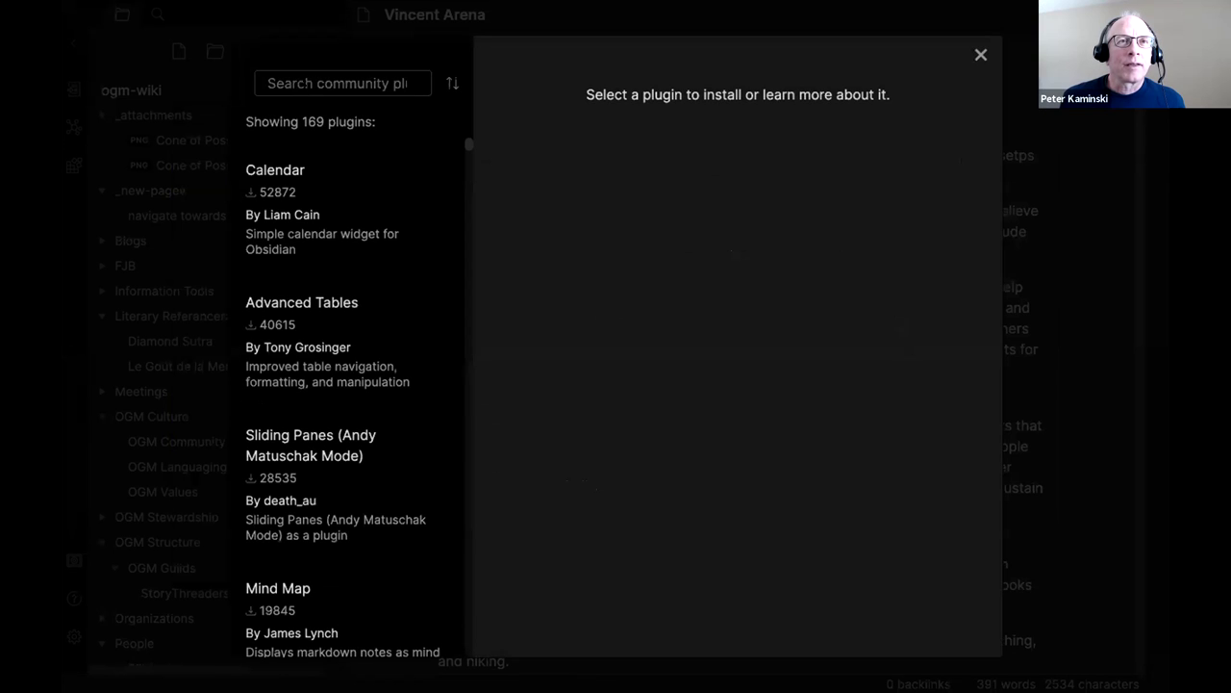
Search 'git', install the Obsidian Git plugin (v1.8.1), and return to plugin settings.
text(git)
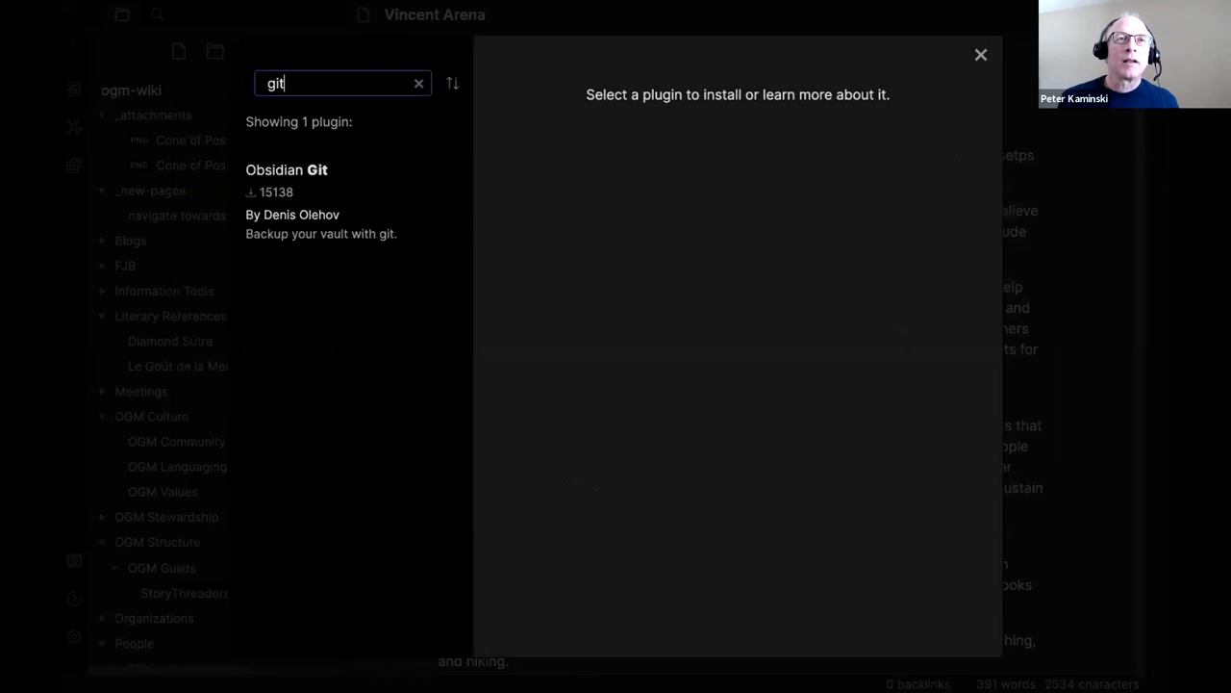
click(252, 192)
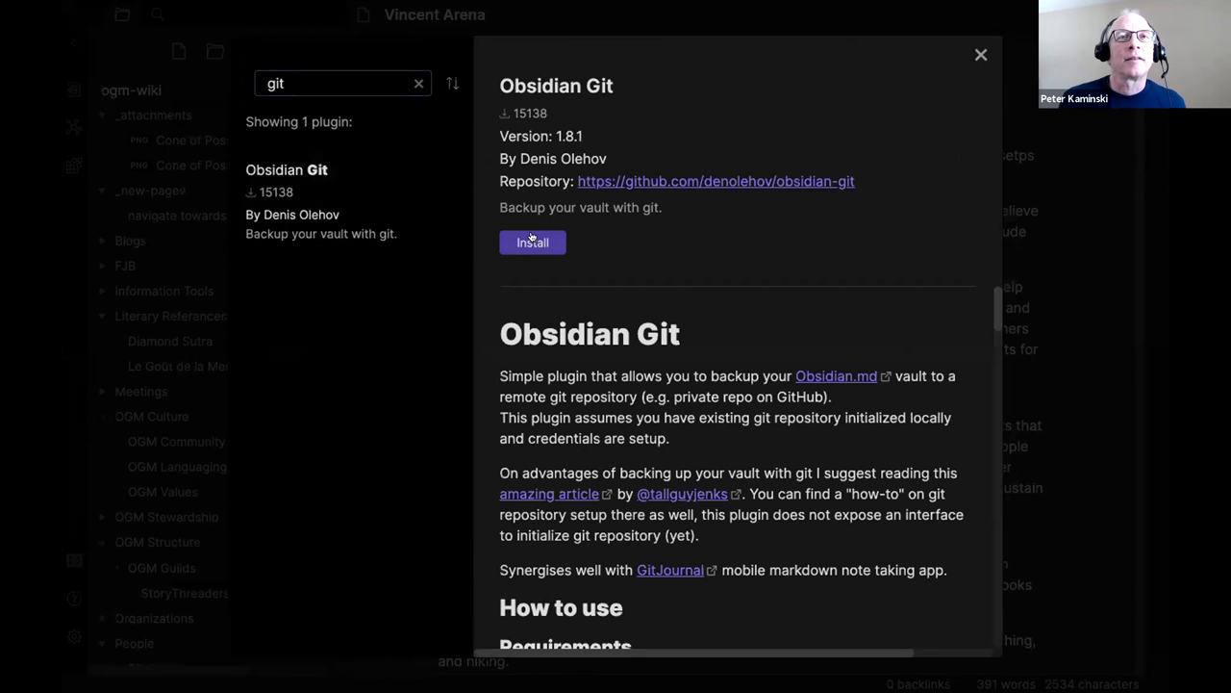
click(531, 241)
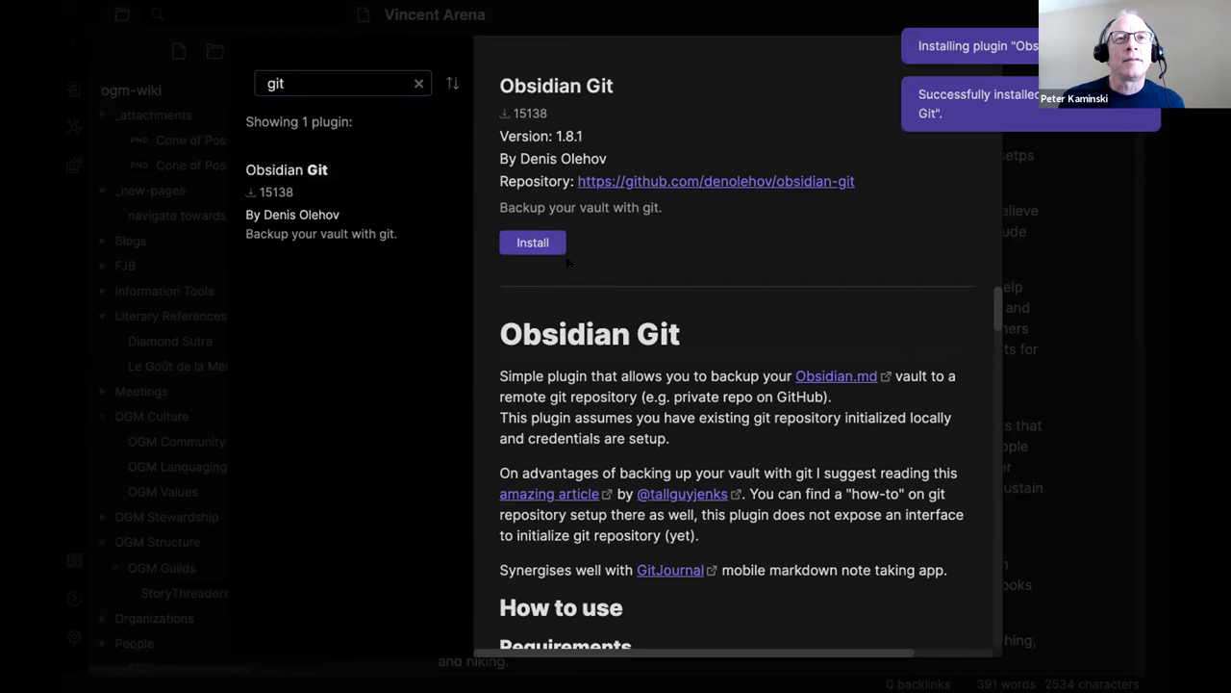
scroll(583, 314, down, 15)
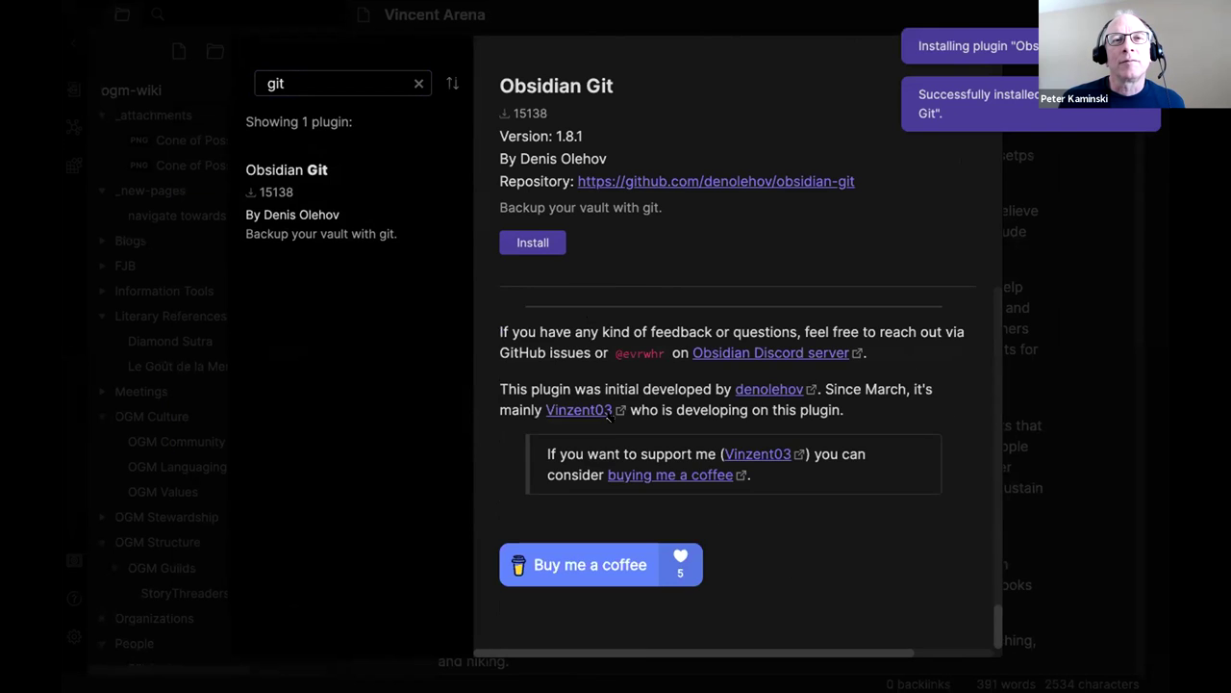
scroll(597, 414, up, 15)
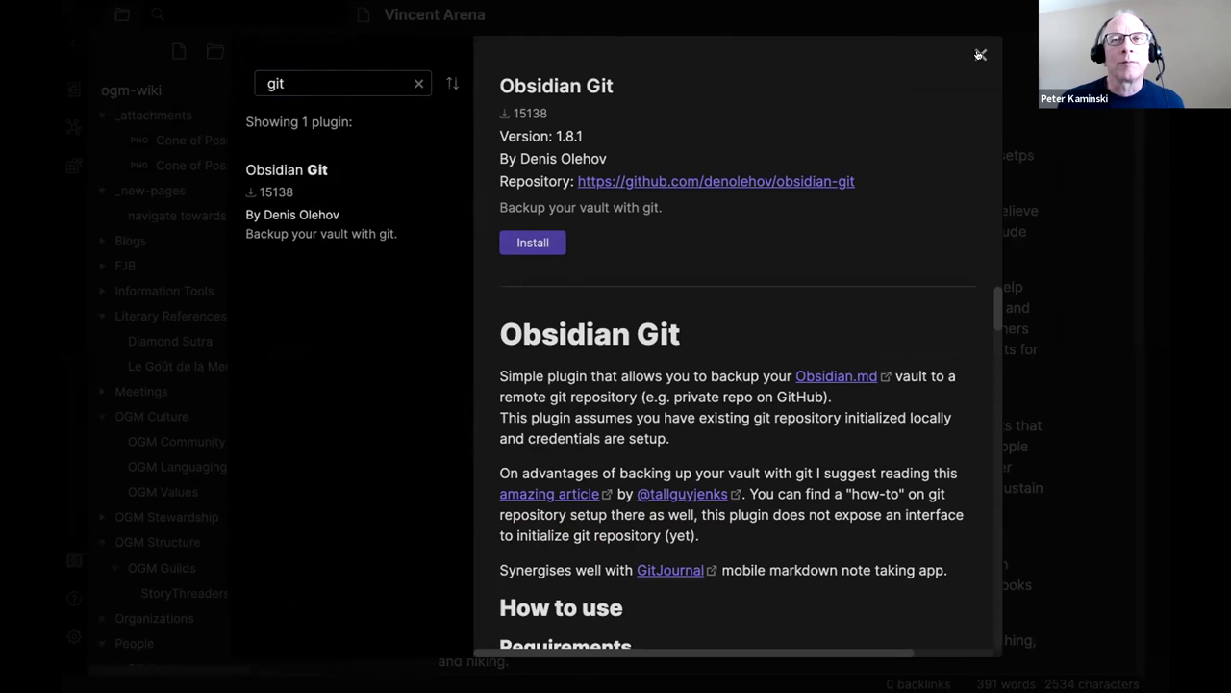
click(980, 55)
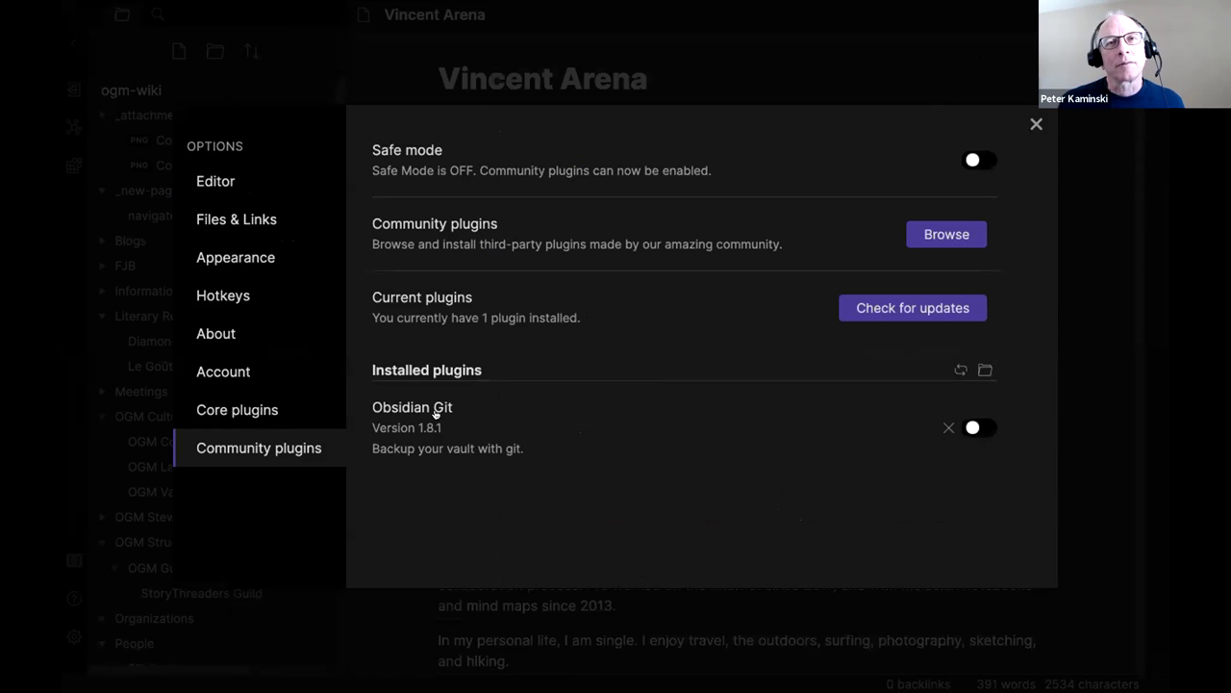
Enable Obsidian Git and review its Git Backup settings (backup interval 0, branch main).
click(972, 428)
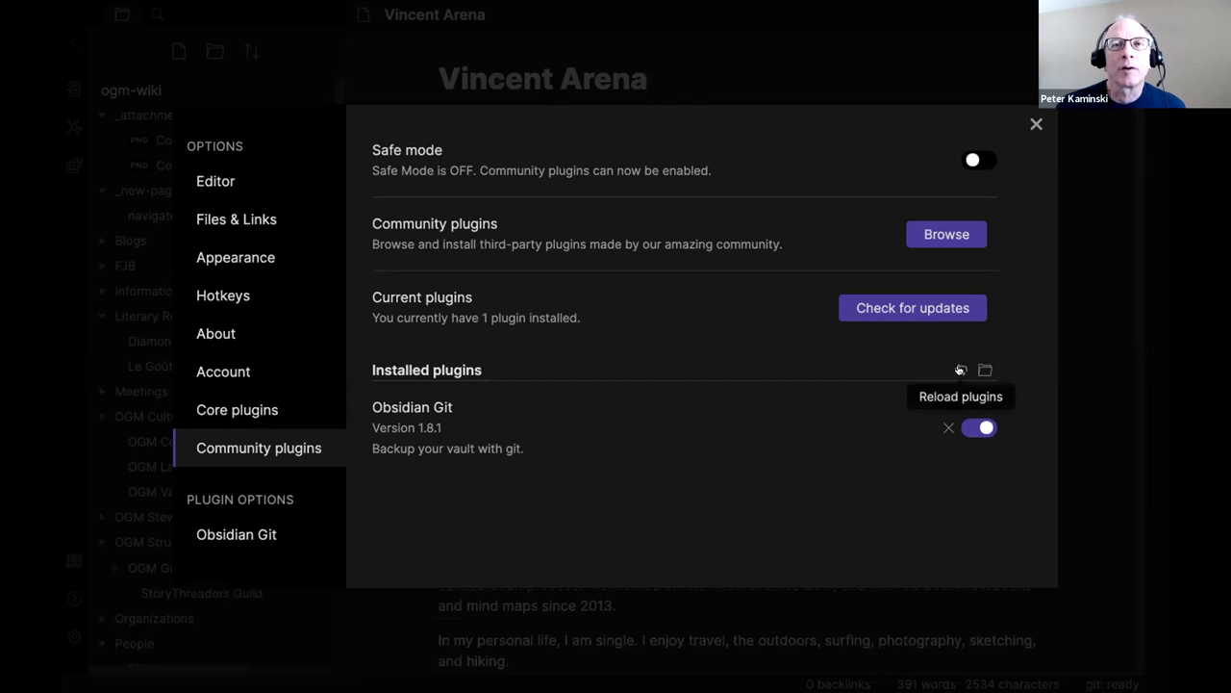
click(240, 535)
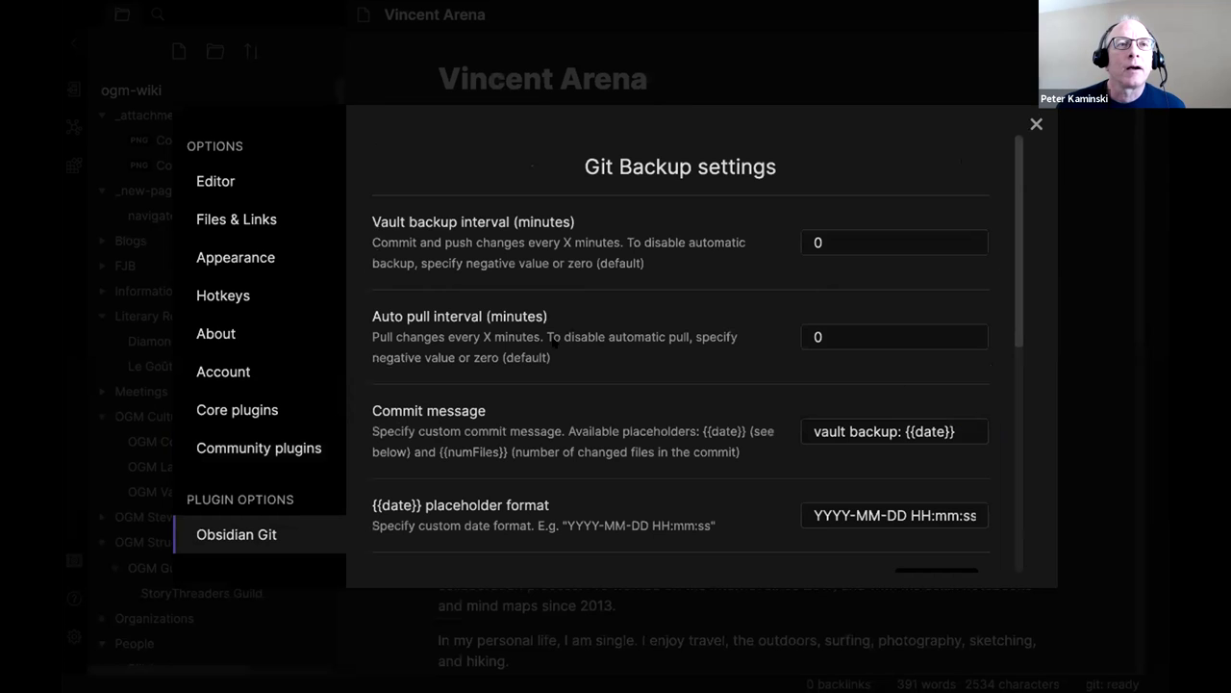
double_click(874, 240)
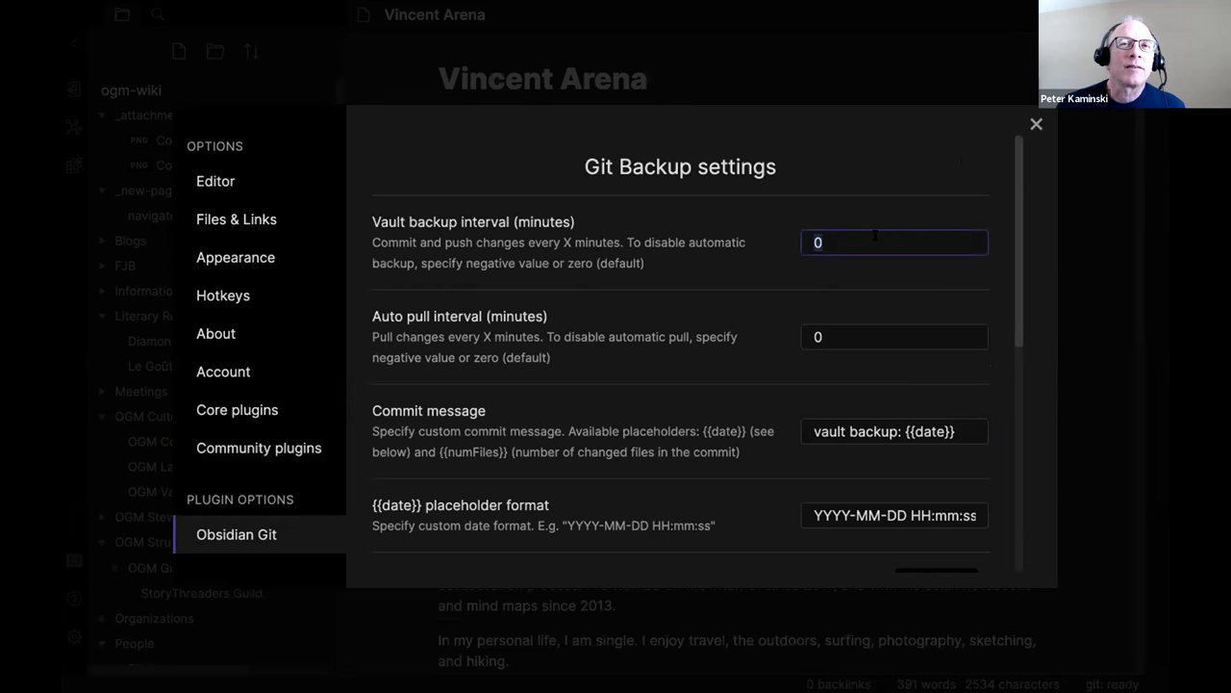
scroll(878, 241, down, 10)
scroll(881, 245, up, 10)
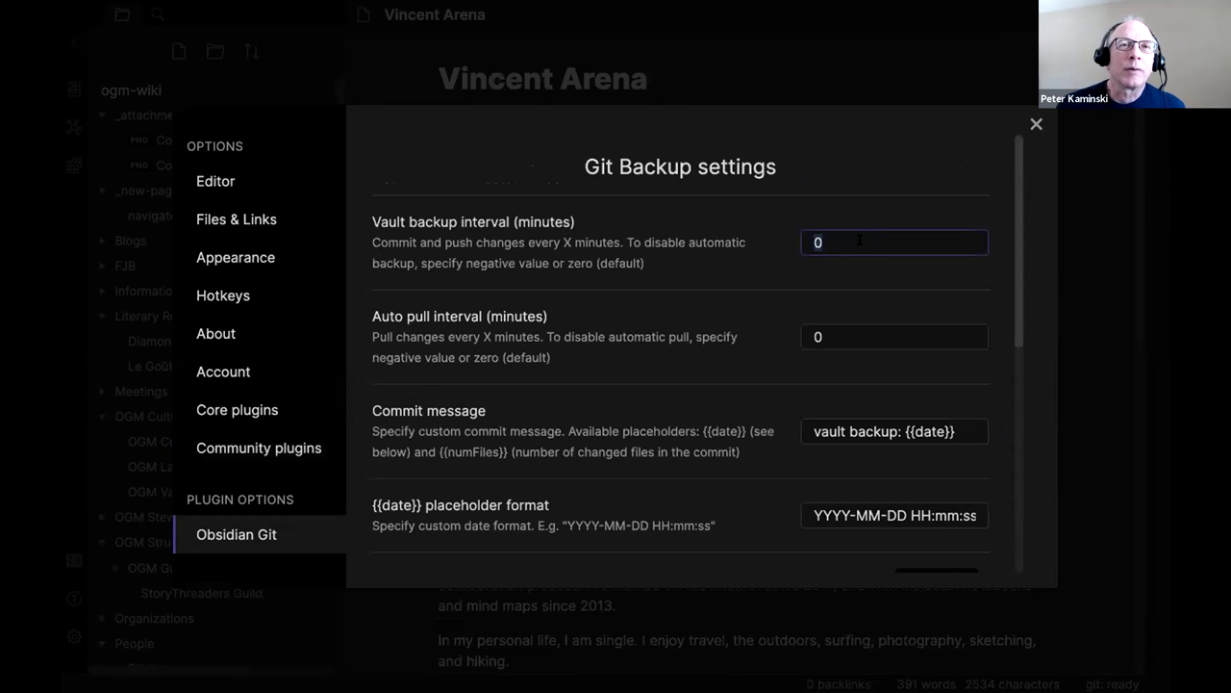
scroll(863, 236, down, 5)
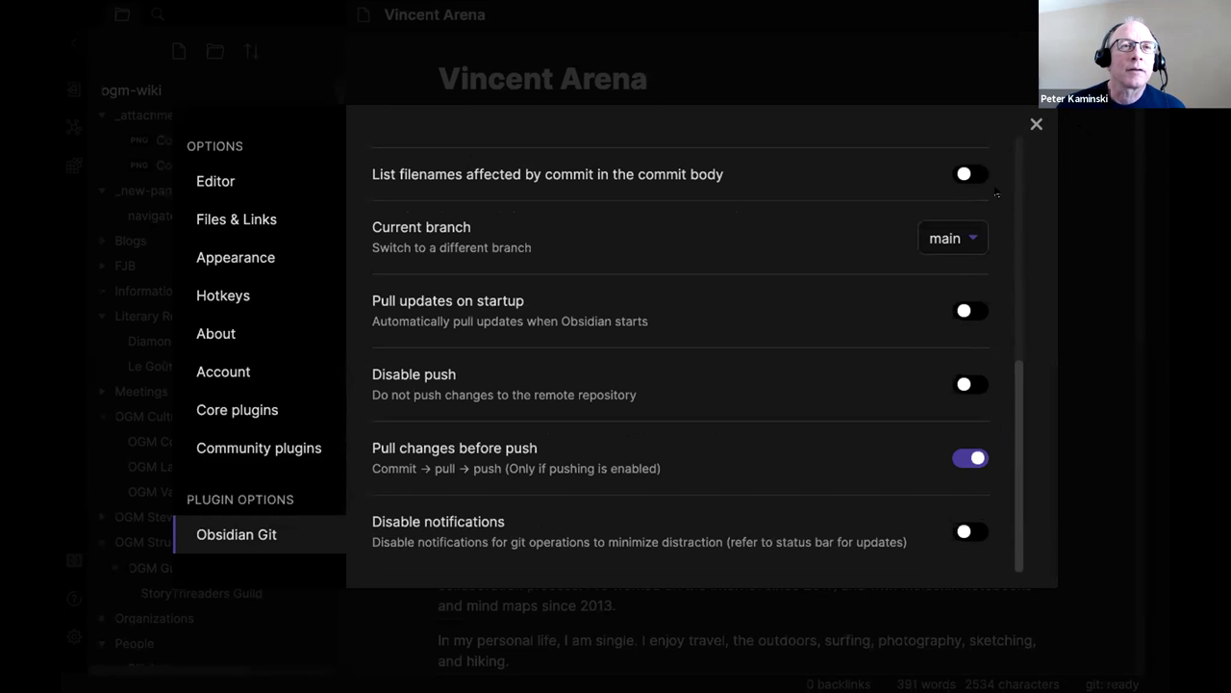
Filter the Hotkeys settings list to the 'git' commands.
click(250, 287)
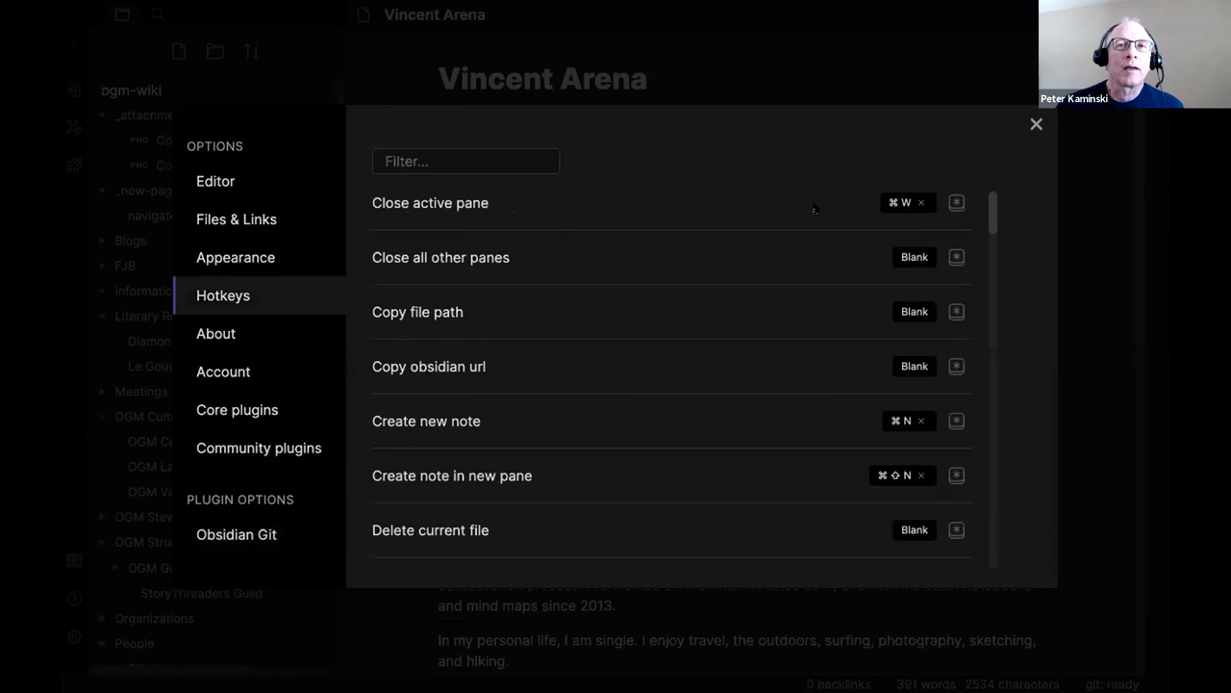
scroll(819, 222, down, 15)
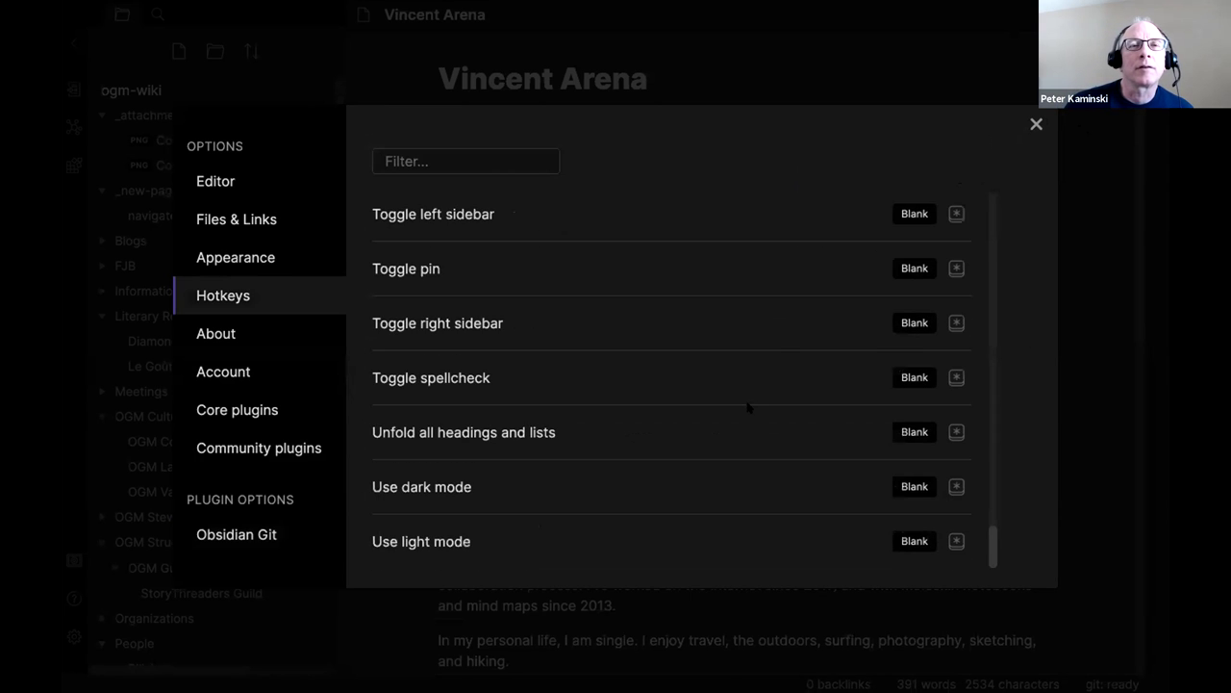
scroll(746, 411, up, 15)
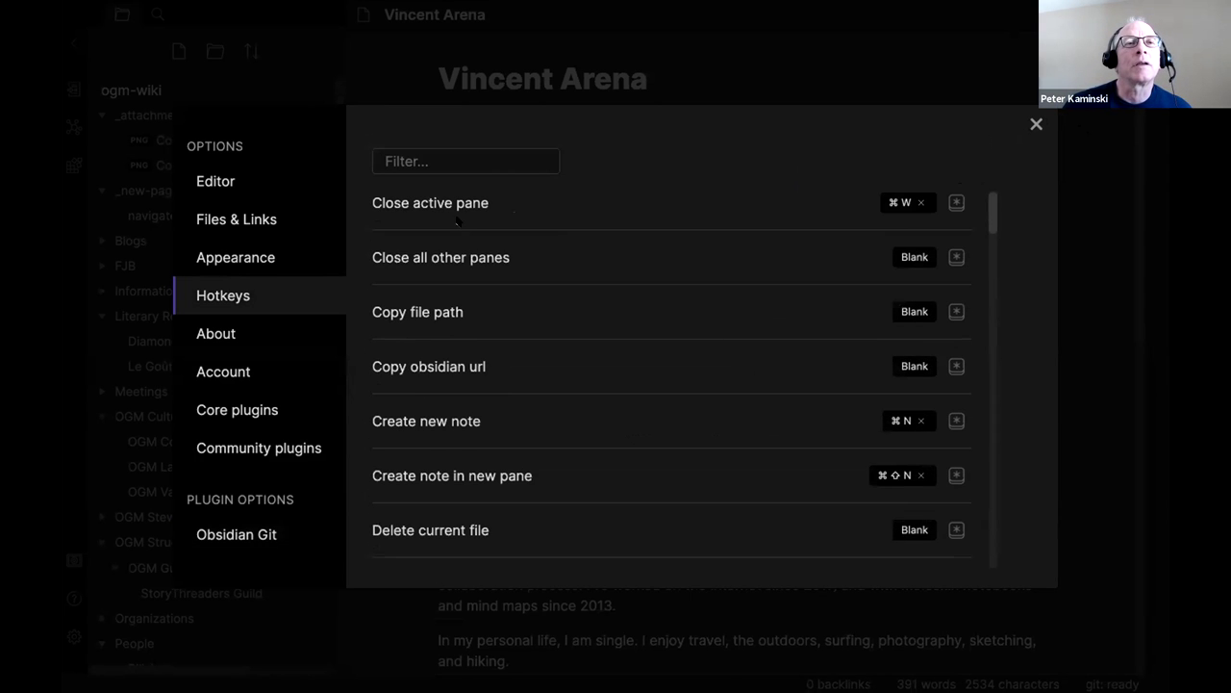
scroll(460, 227, down, 1)
scroll(460, 227, down, 3)
click(431, 161)
text(git)
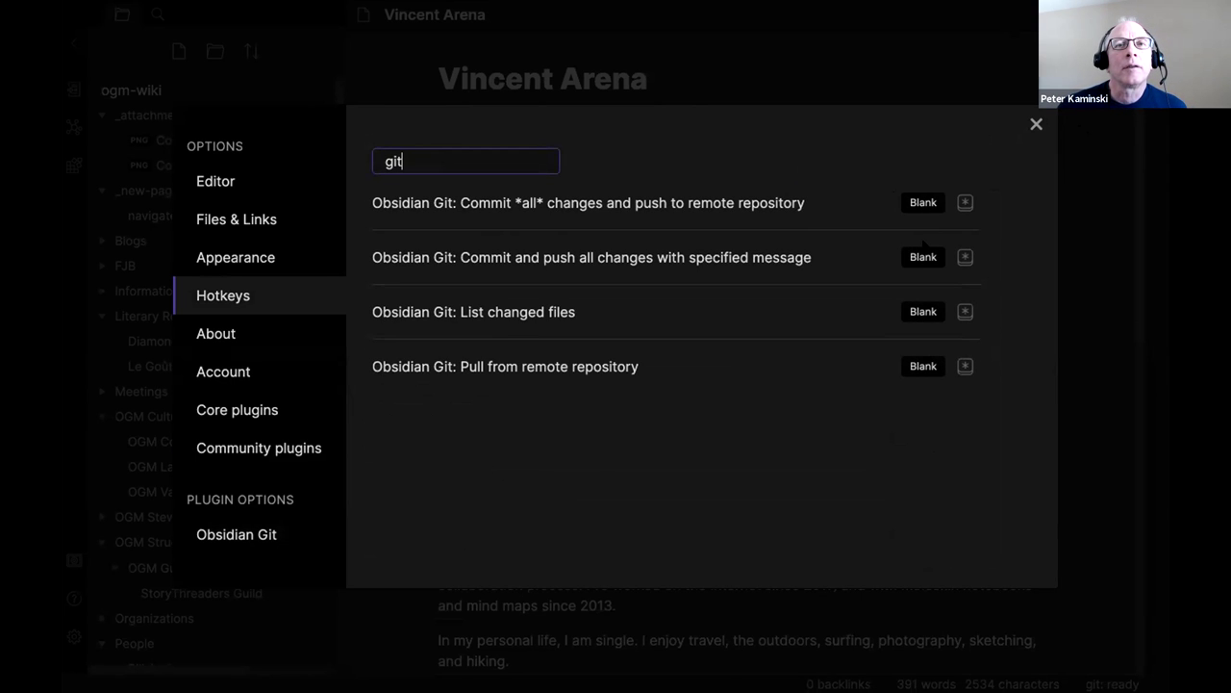
Assign ⌘U to commit-and-push with message, ⌘; to list changed files, ⌘L to pull.
click(922, 257)
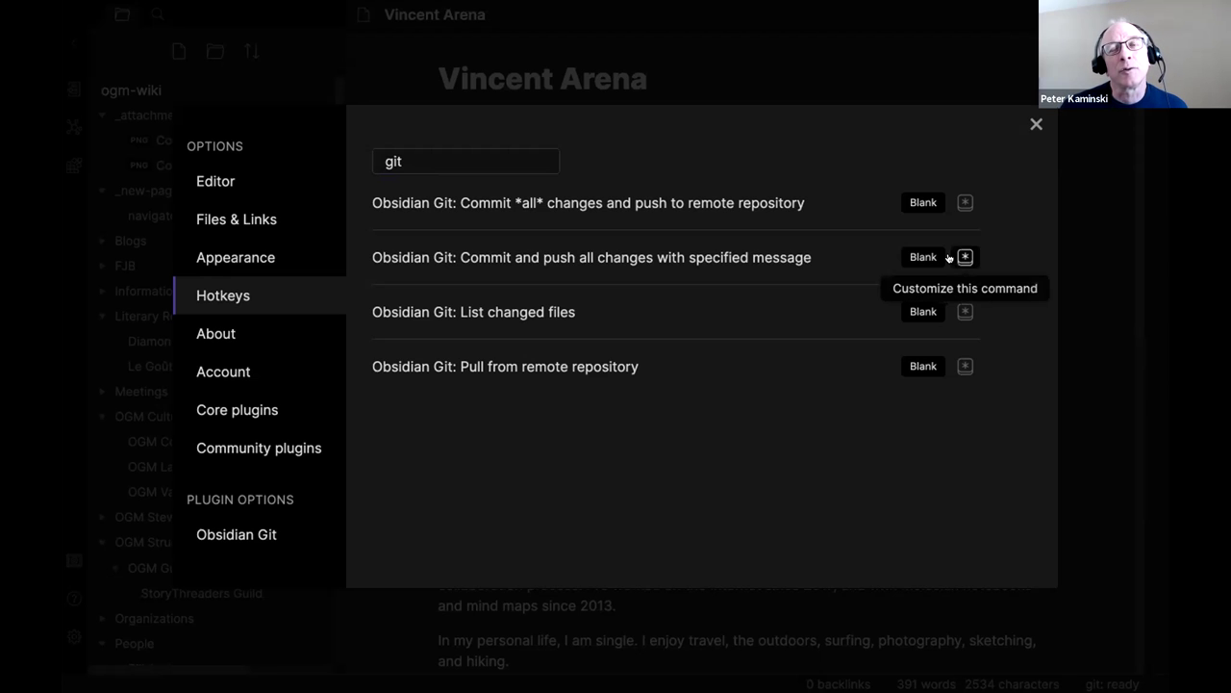
click(949, 257)
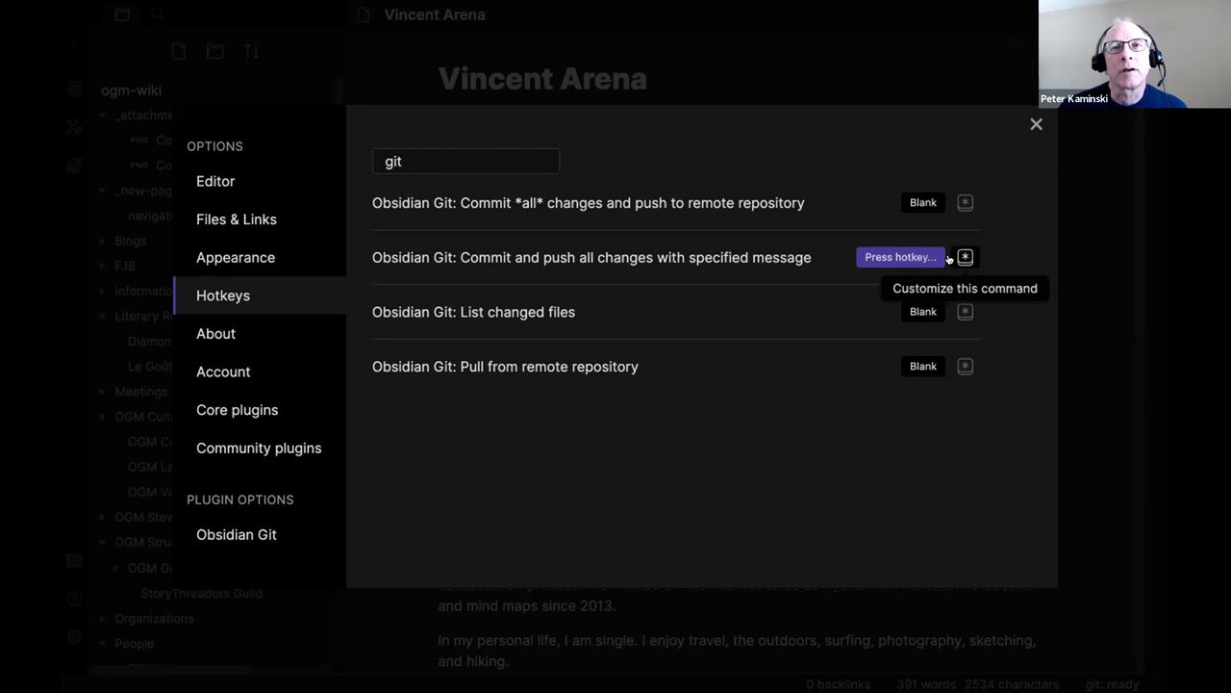
key(super+u)
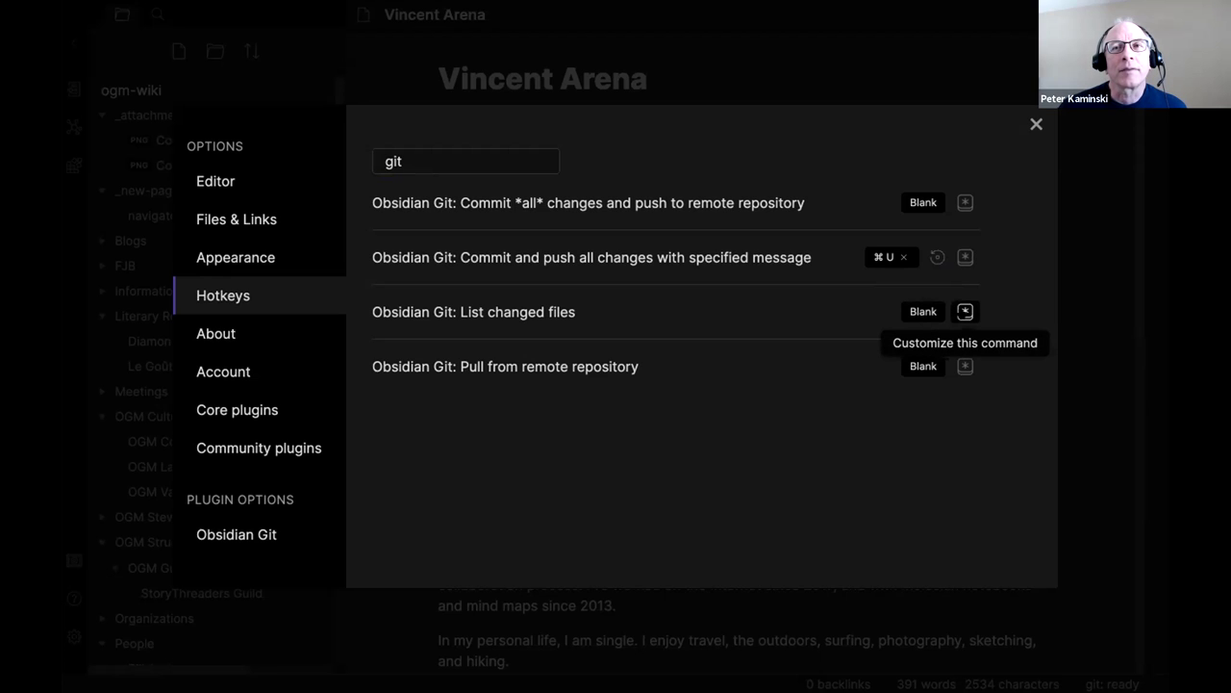
click(964, 312)
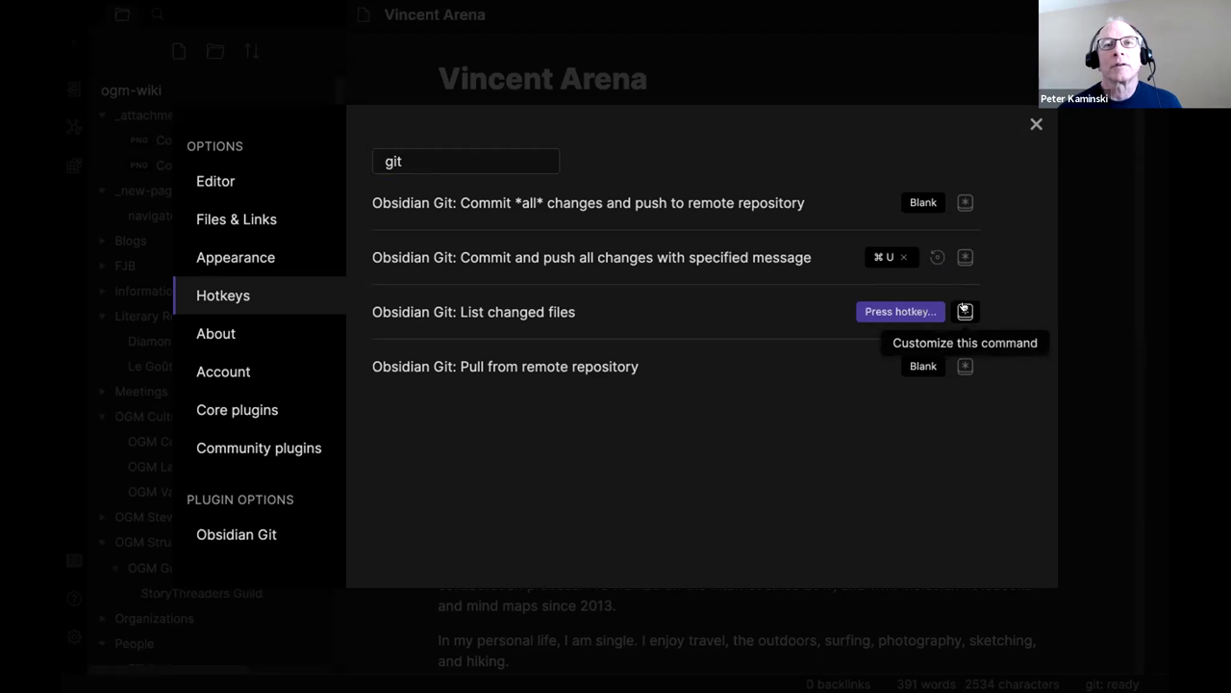
key(super+semicolon)
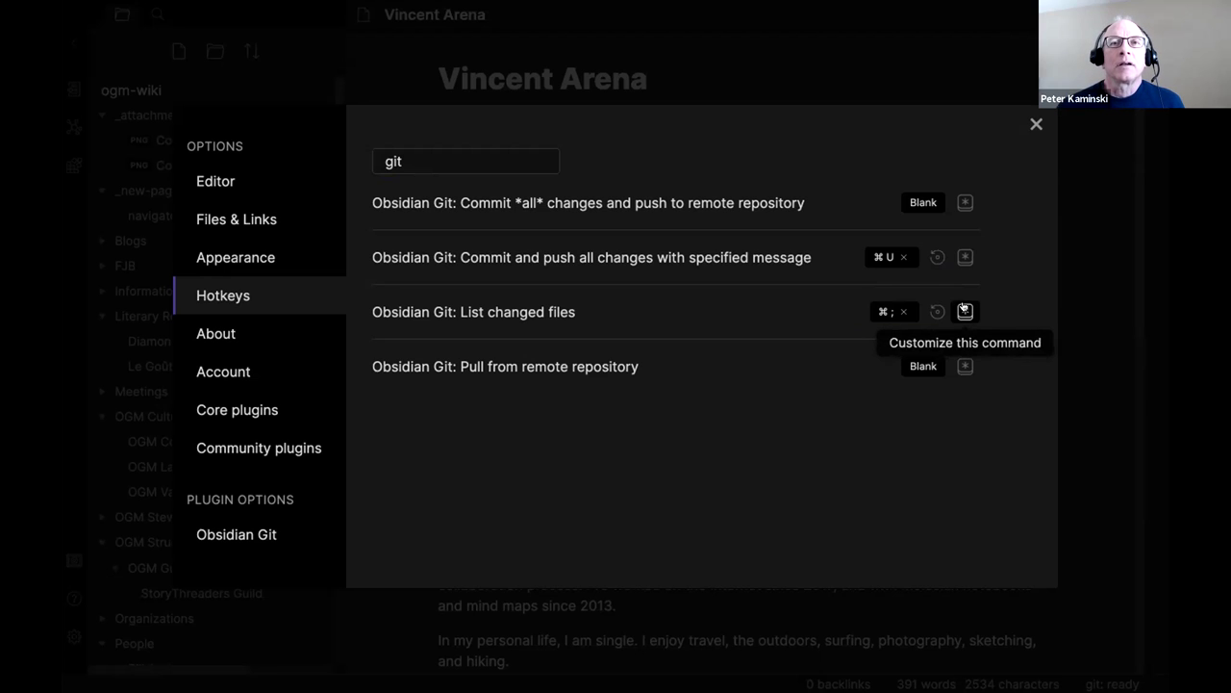
click(966, 366)
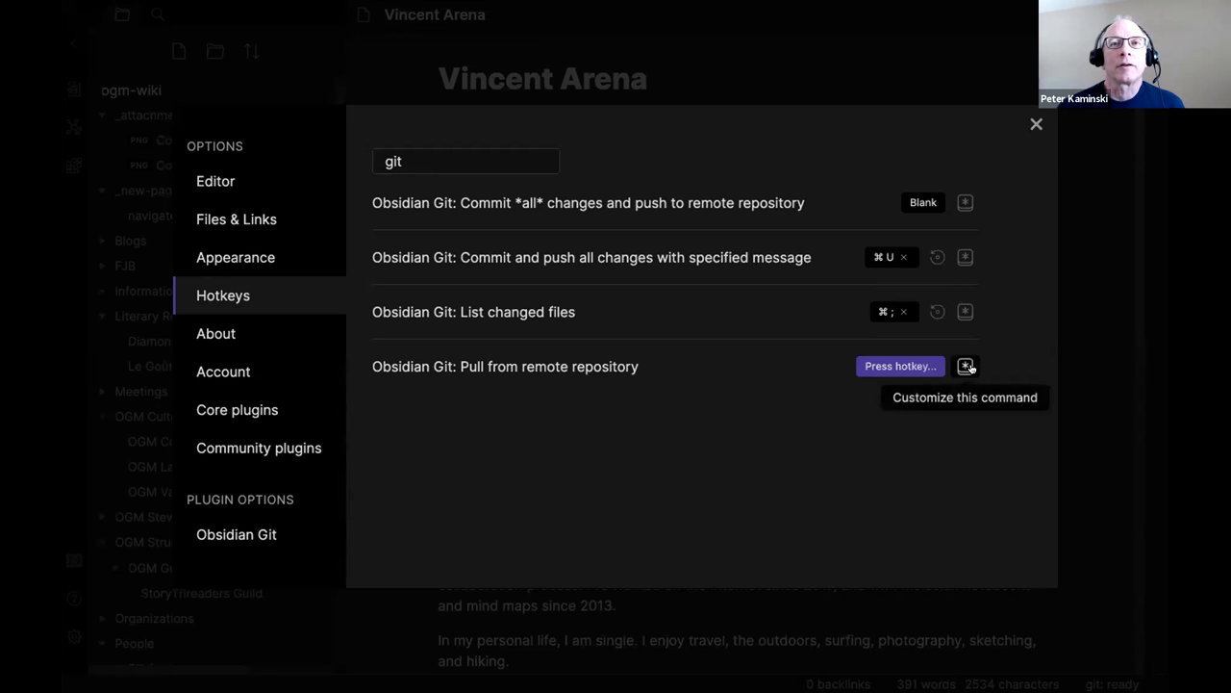
key(super+l)
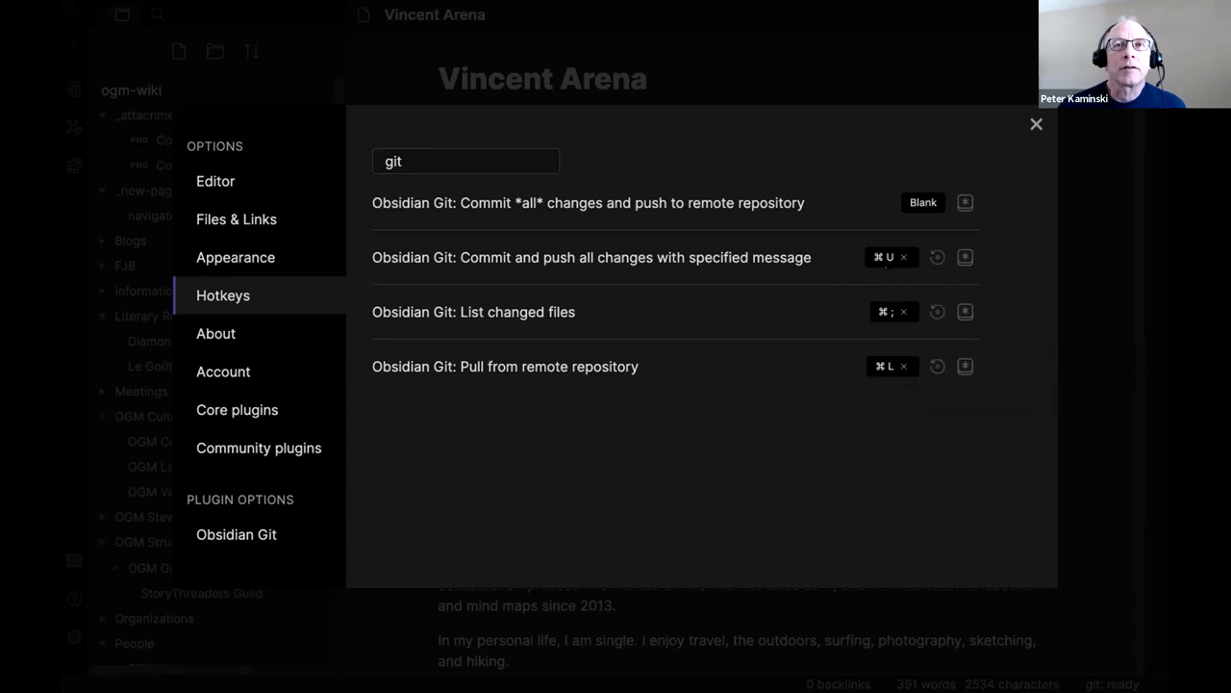
click(1036, 124)
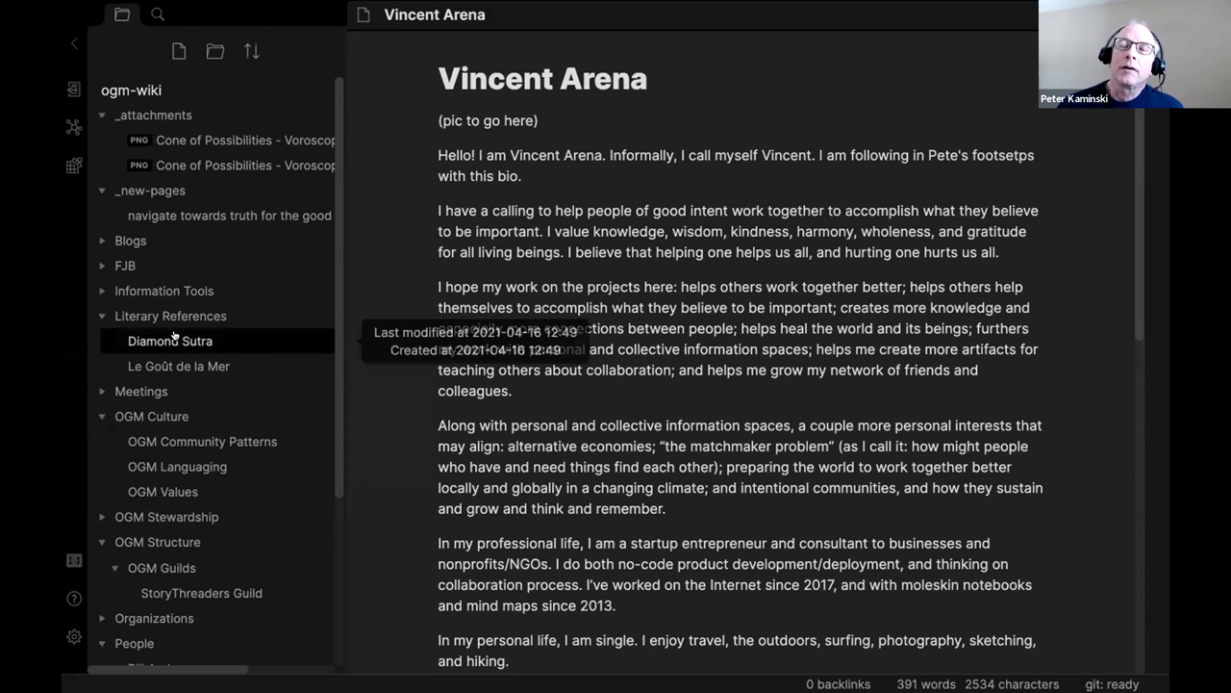
scroll(192, 343, down, 3)
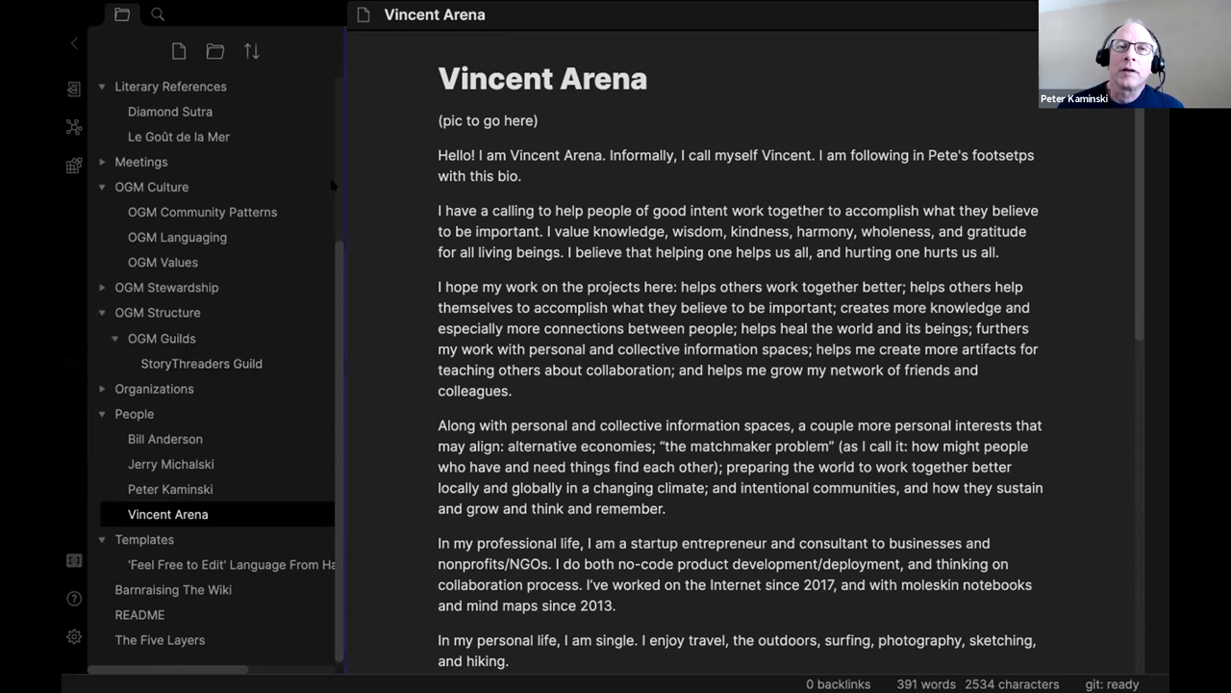
scroll(332, 185, up, 3)
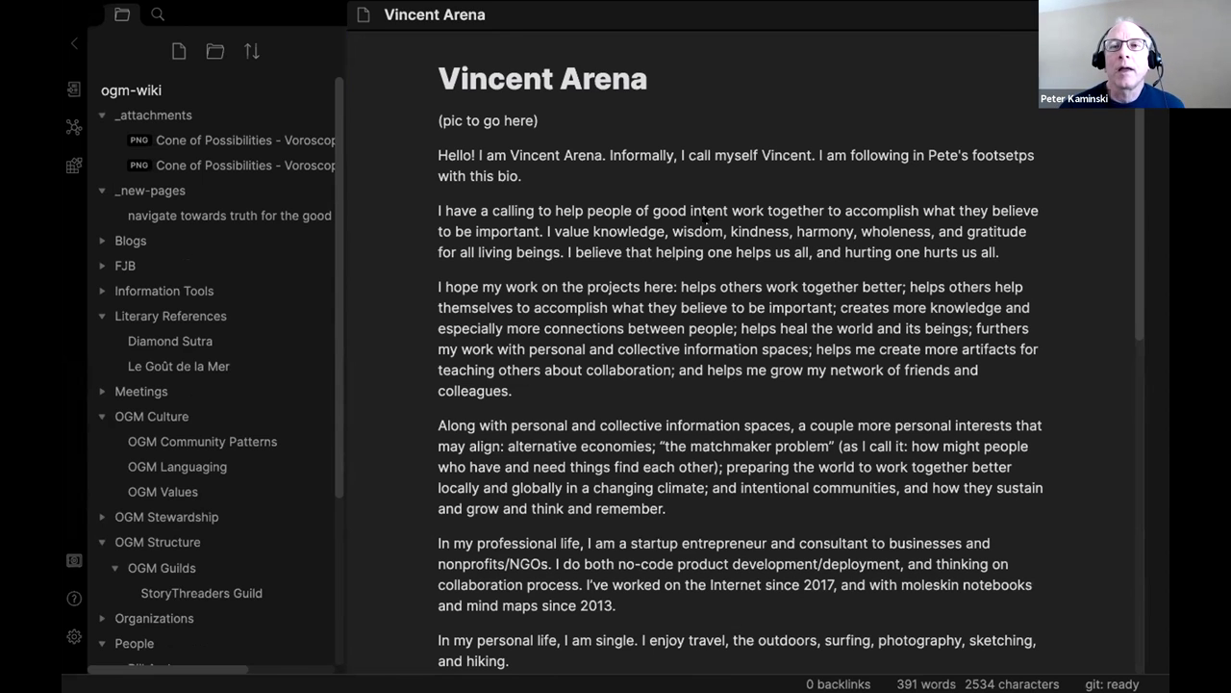
Commit the changed file with a first-commit message about the wiki profile page; dismiss the push-failed notice.
key(ctrl+shift+c)
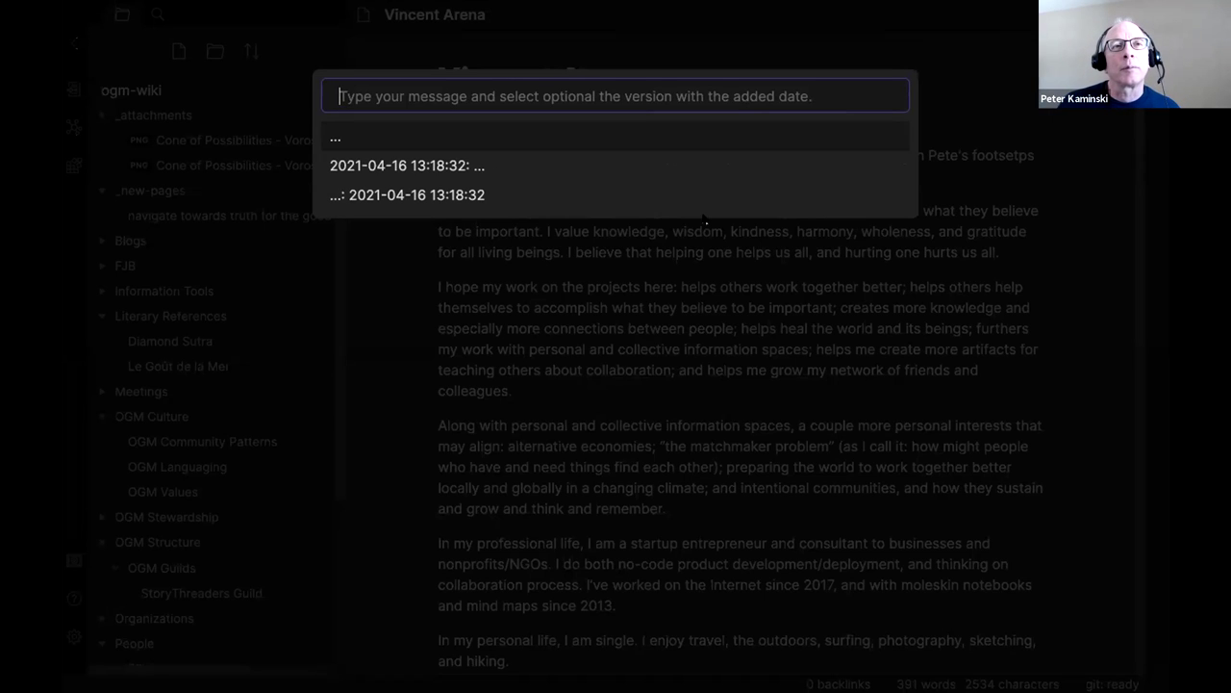
text(Vincent's First Commit - Adding his wiki profile page)
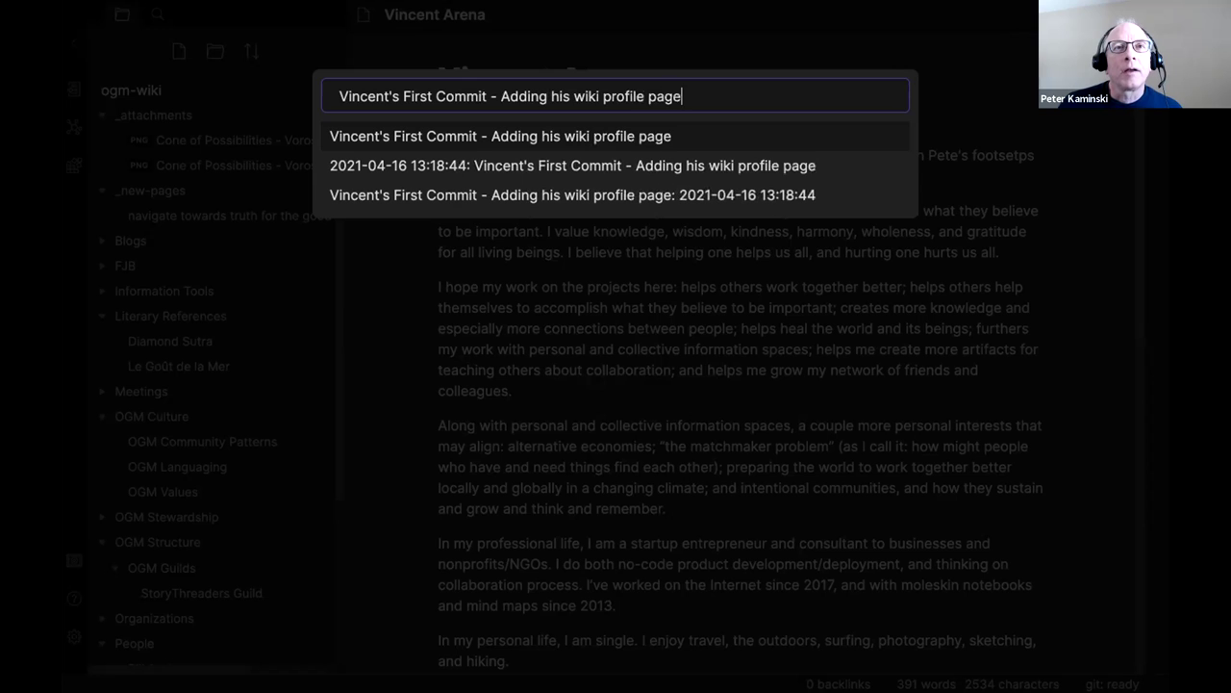
text( (and d)
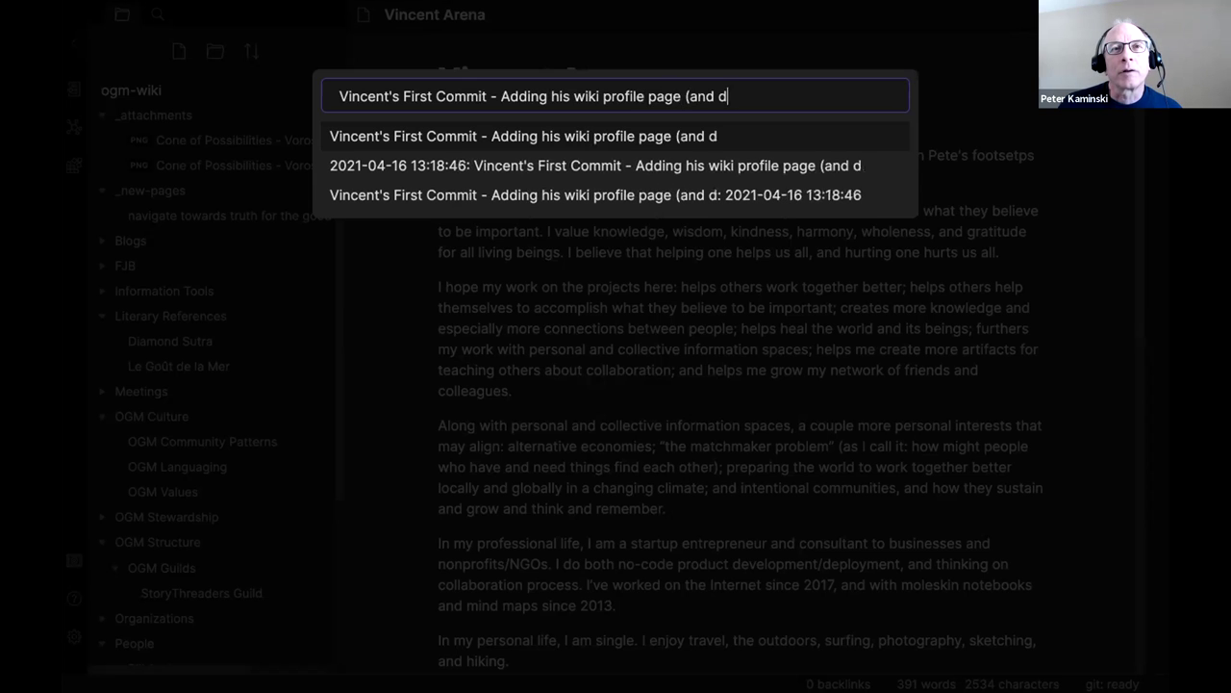
text(estroyed everything else) jk)
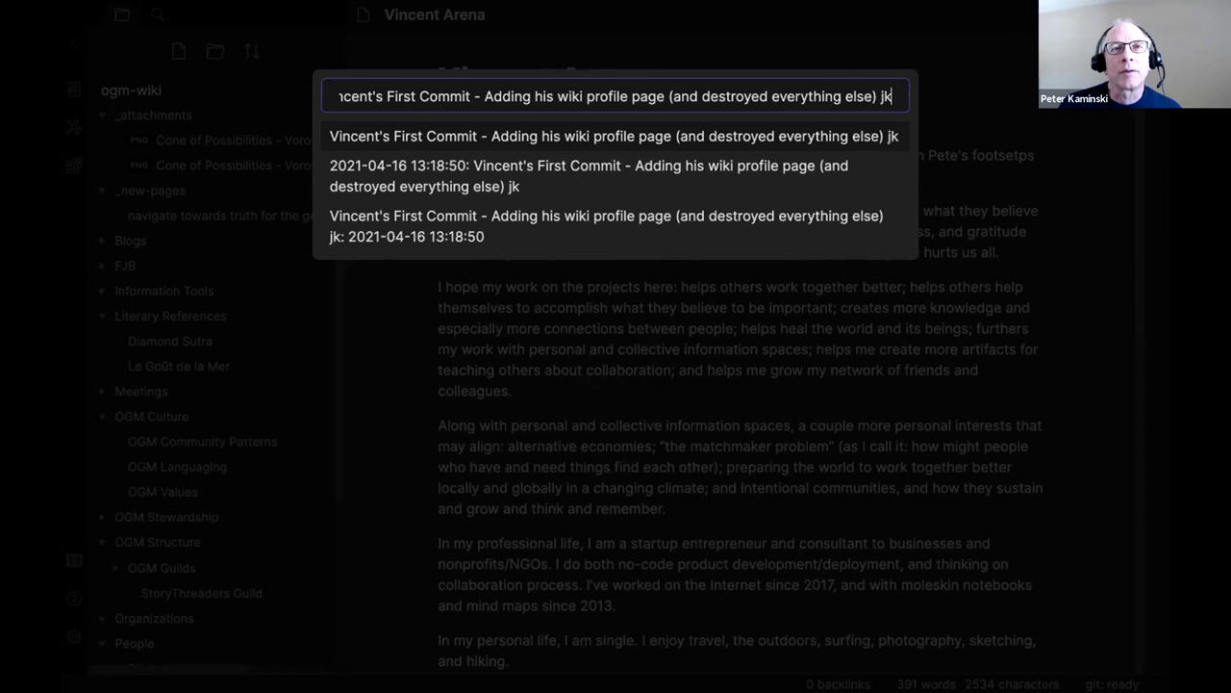
text(.)
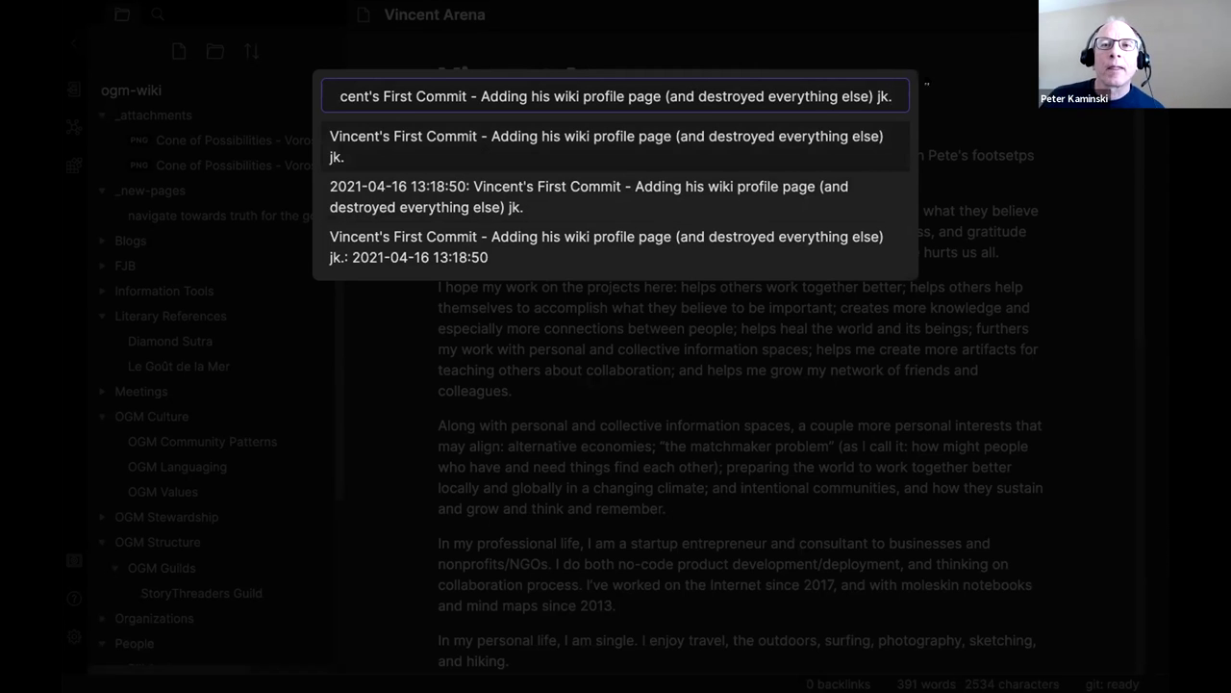
key(Return)
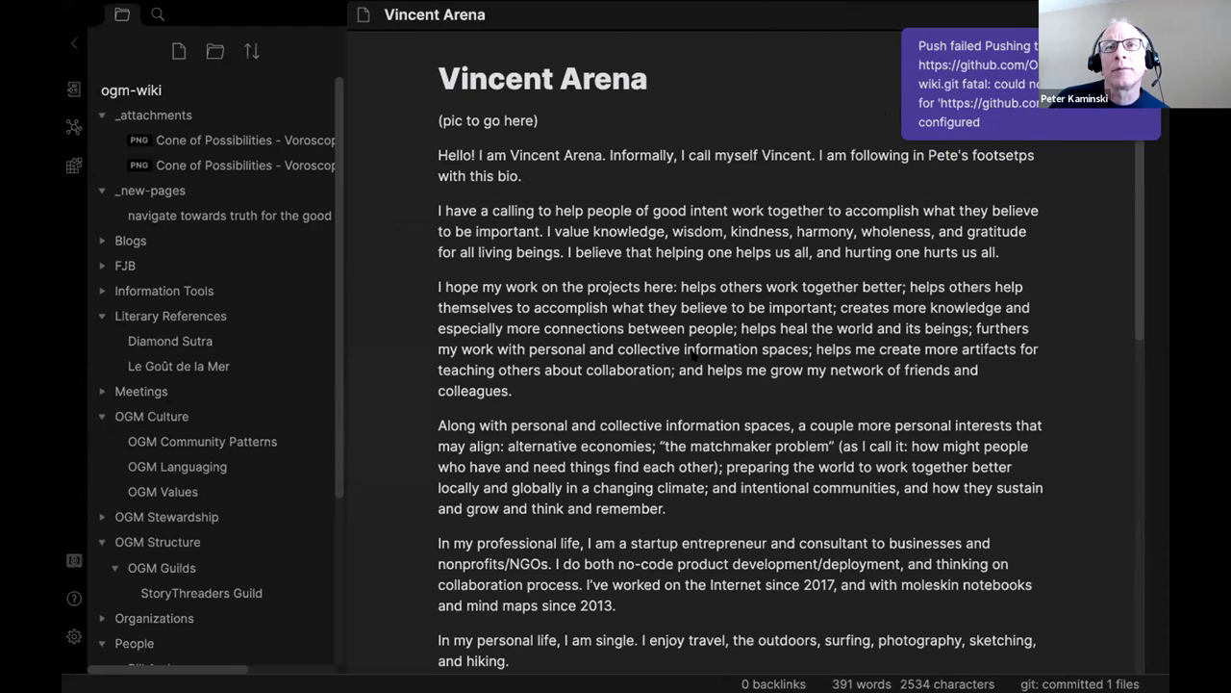
click(999, 130)
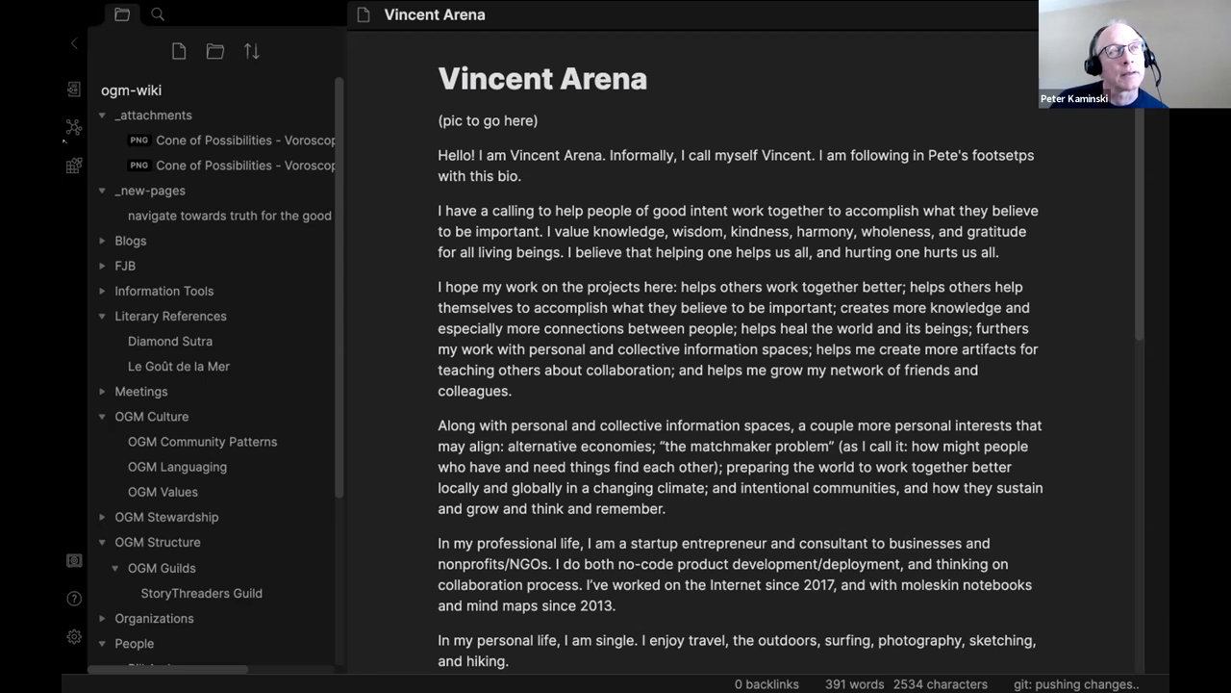
Launch Terminal through a Spotlight search for 'termin'.
scroll(212, 591, down, 5)
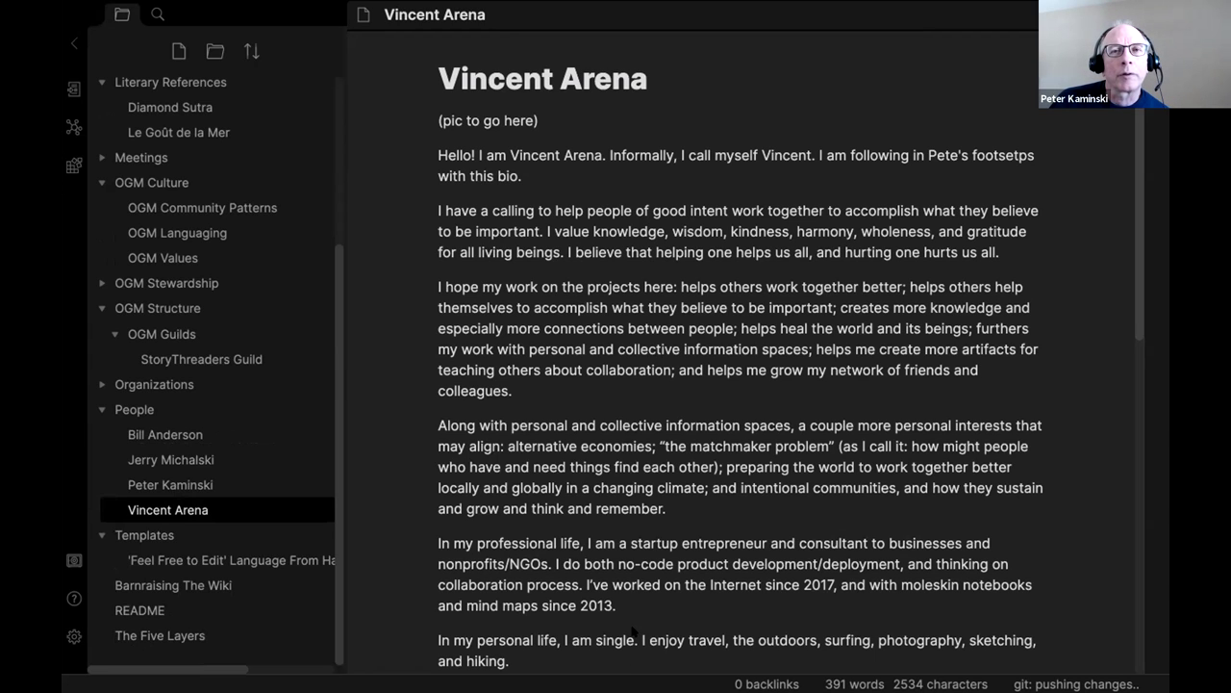
key(super+space)
text(termin)
key(Return)
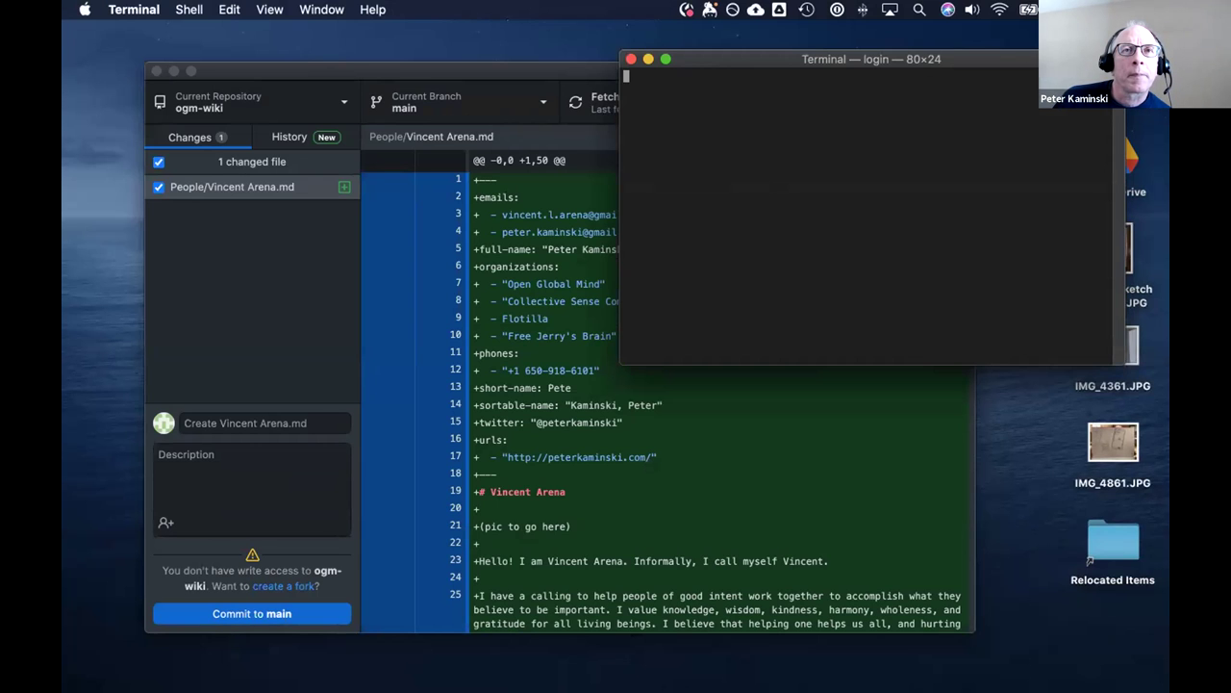
Verify the commit in GitHub Desktop, enlarge Terminal to 137×42, then close GitHub Desktop.
drag(795, 62, 483, 123)
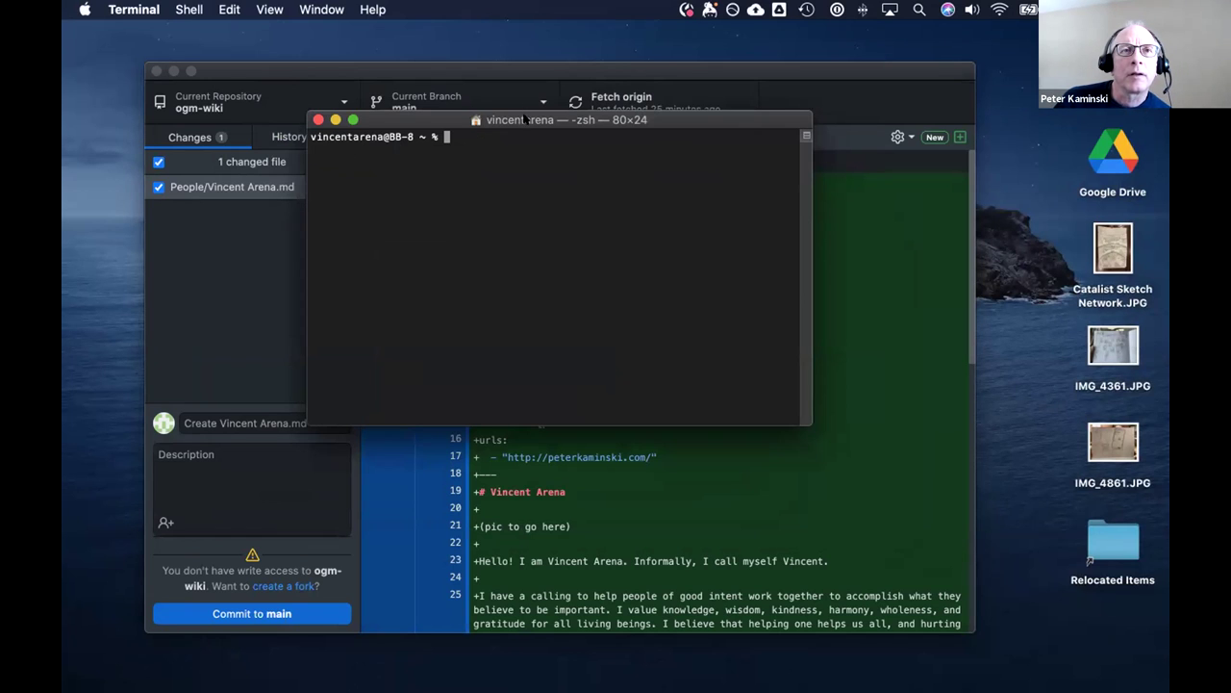
click(397, 74)
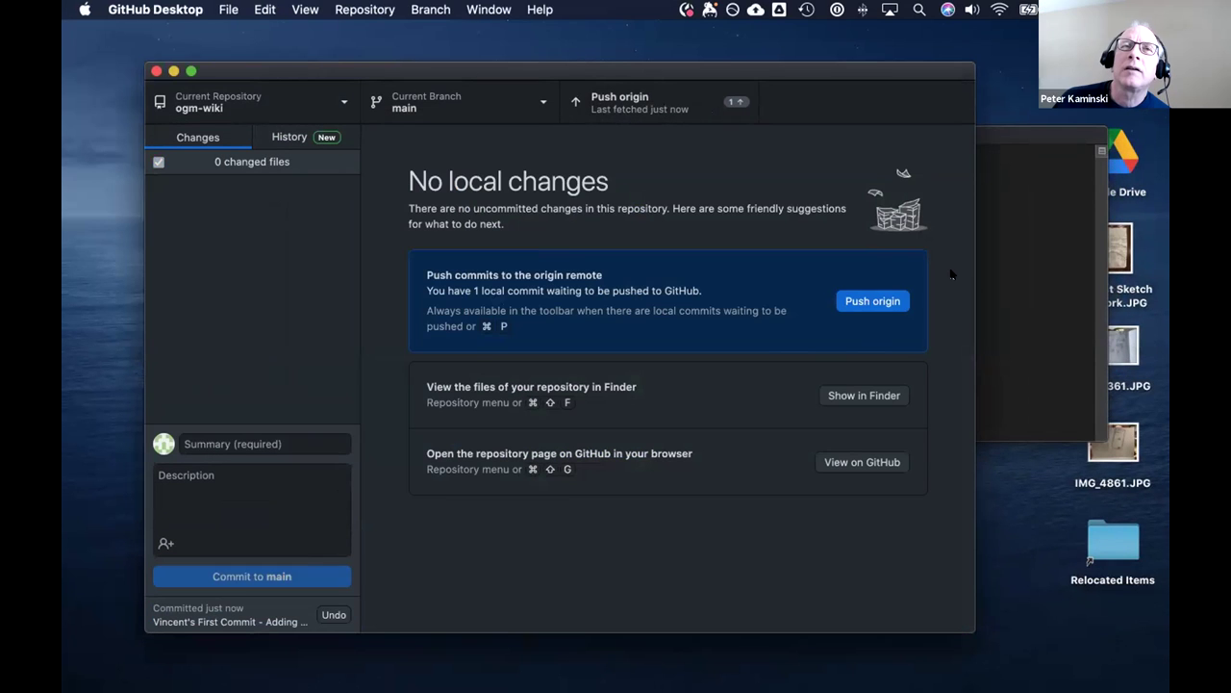
click(1051, 140)
drag(1030, 135, 544, 86)
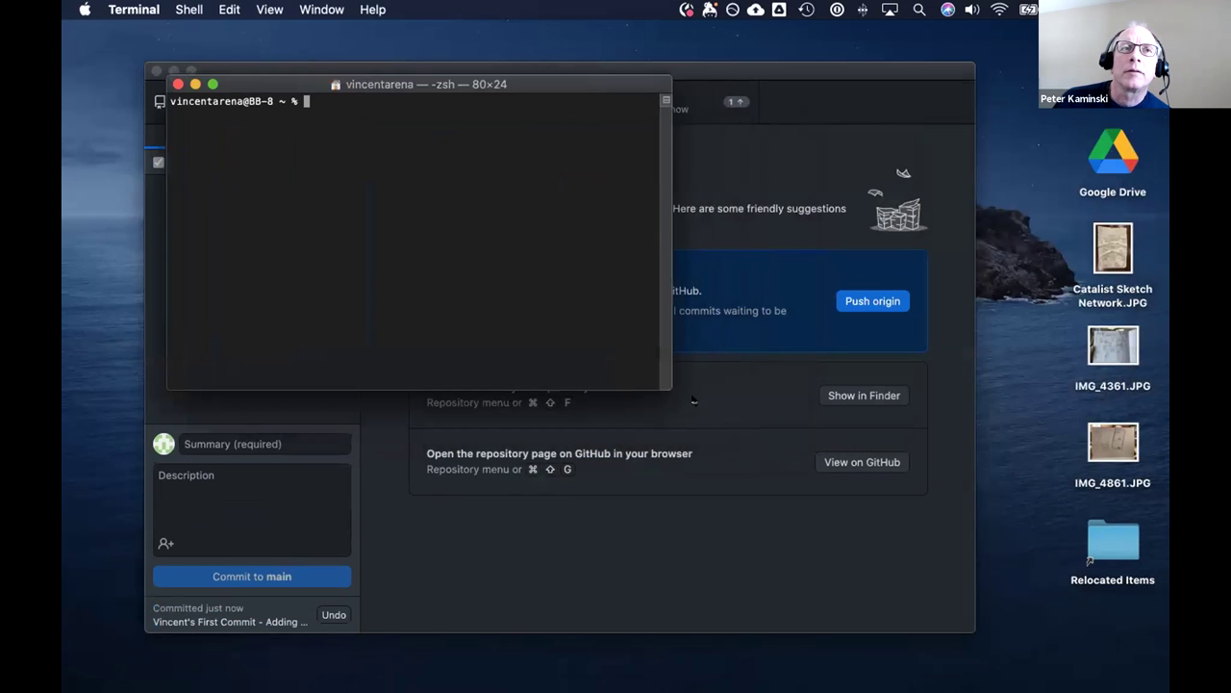
drag(673, 393, 684, 402)
drag(803, 486, 1011, 608)
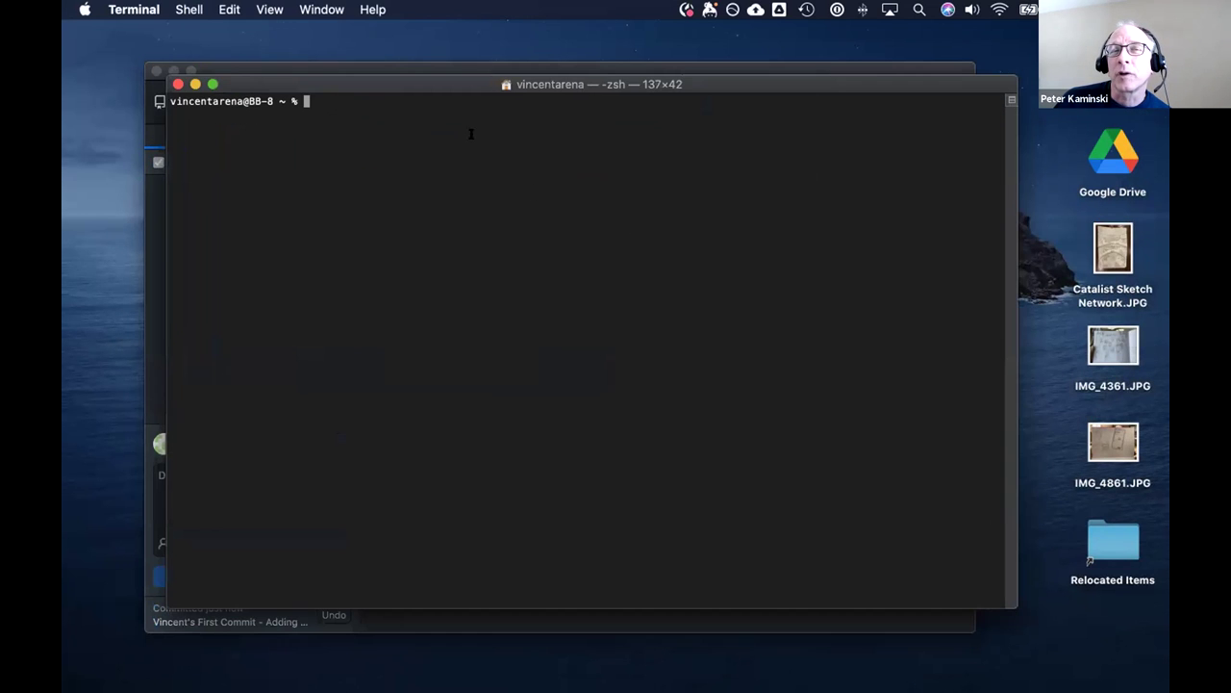
drag(400, 89, 375, 102)
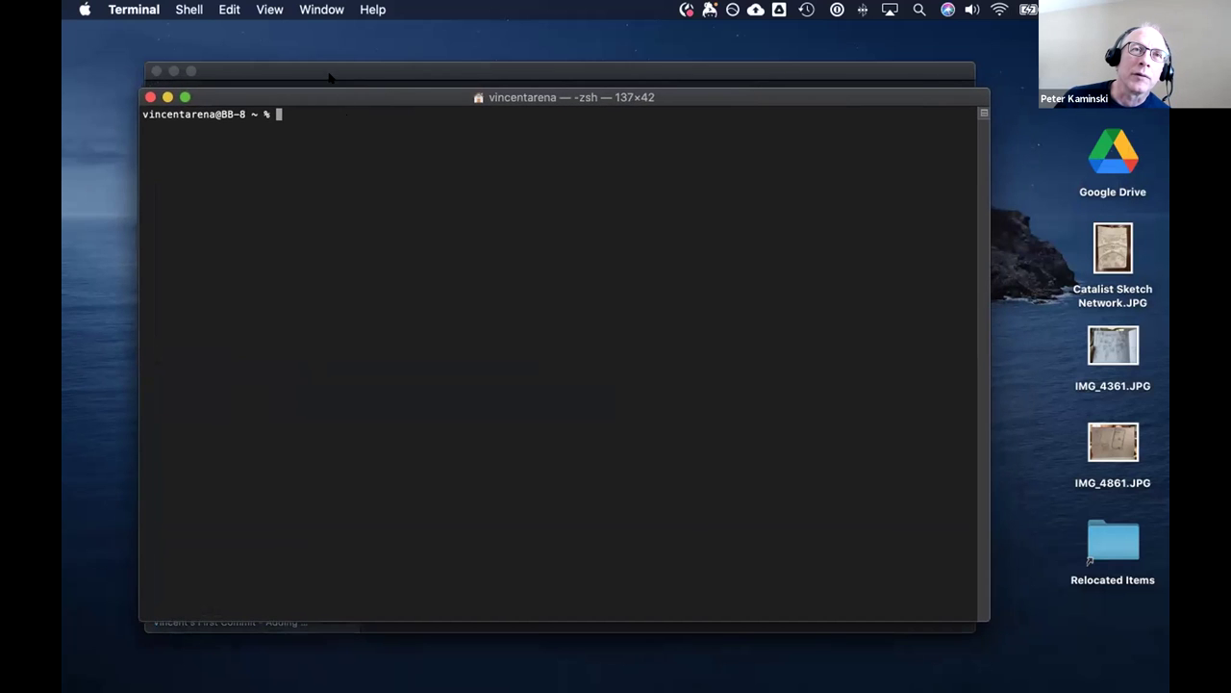
click(332, 76)
click(156, 70)
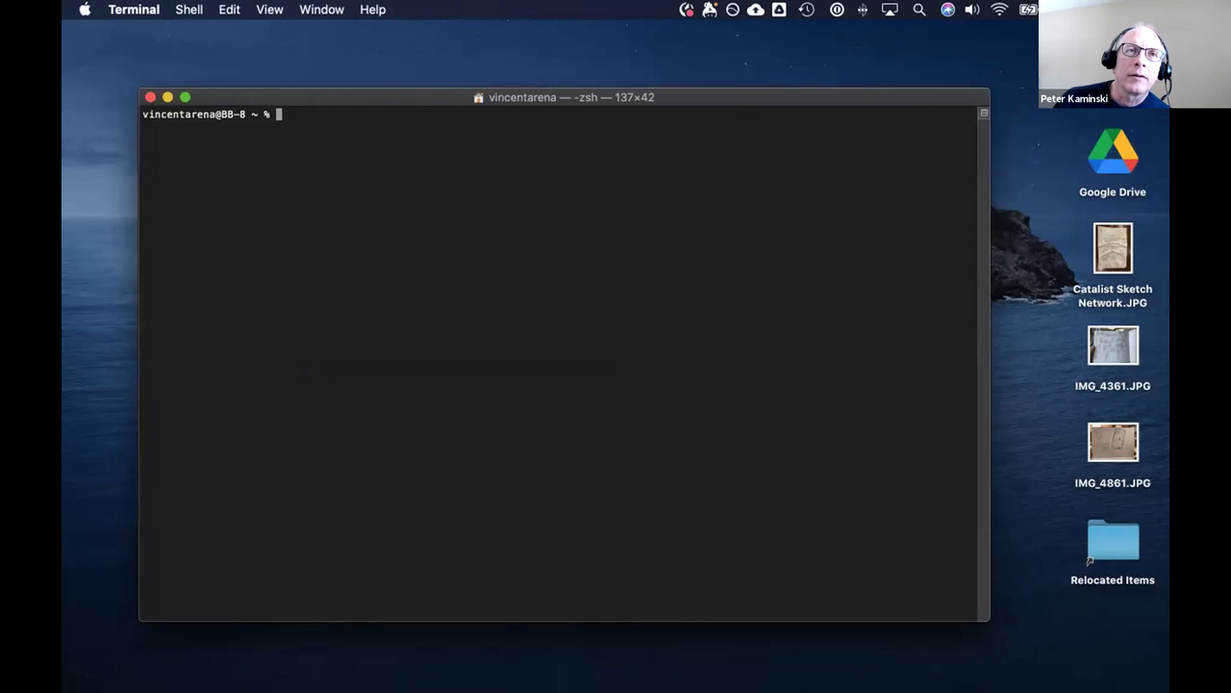
Enter cd ~/Documents at the Terminal prompt using Tab completion.
text(f)
key(BackSpace)
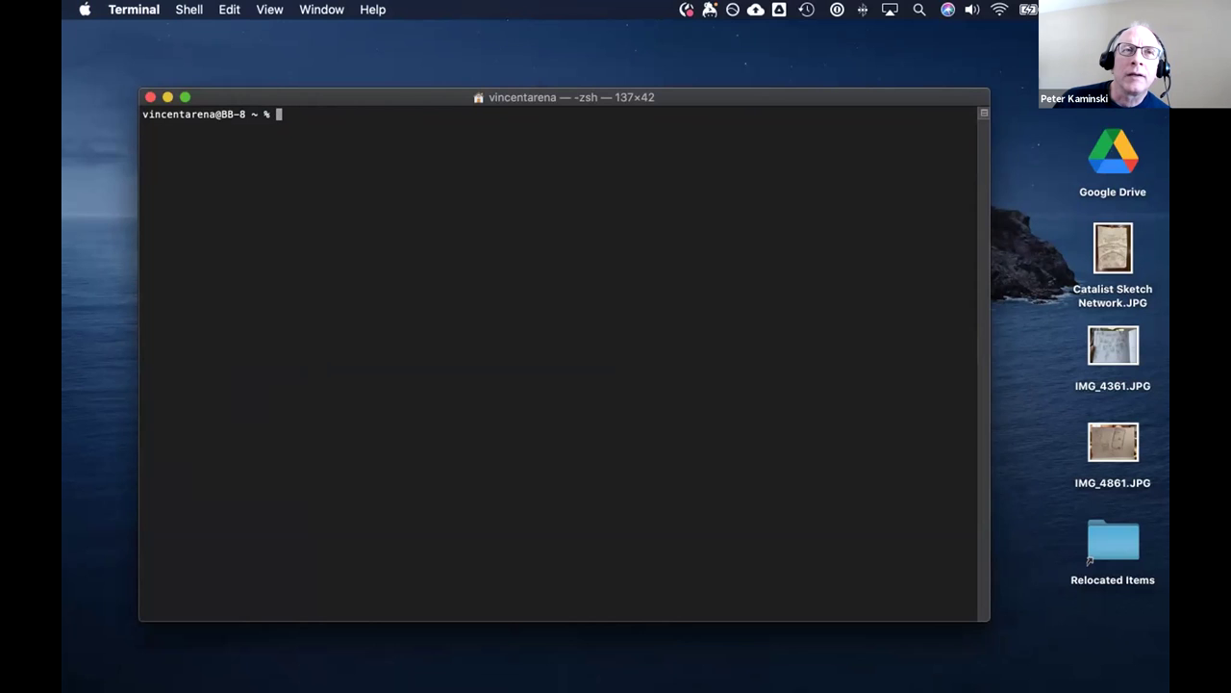
text(c)
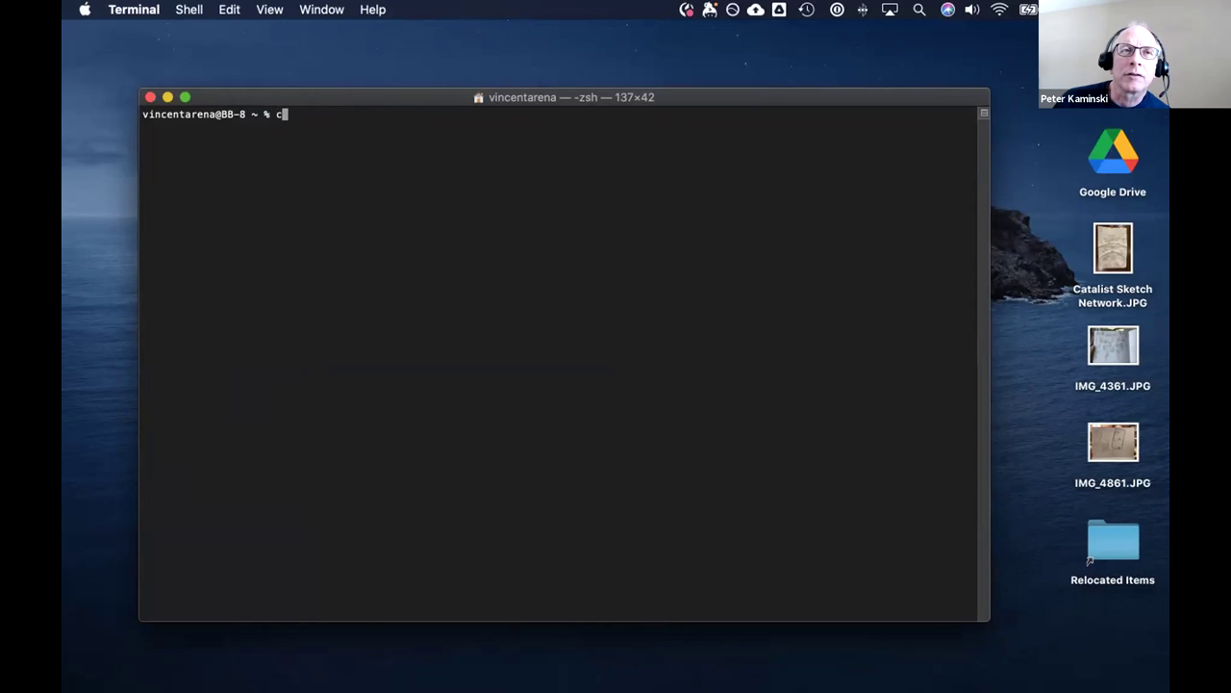
text(d~/)
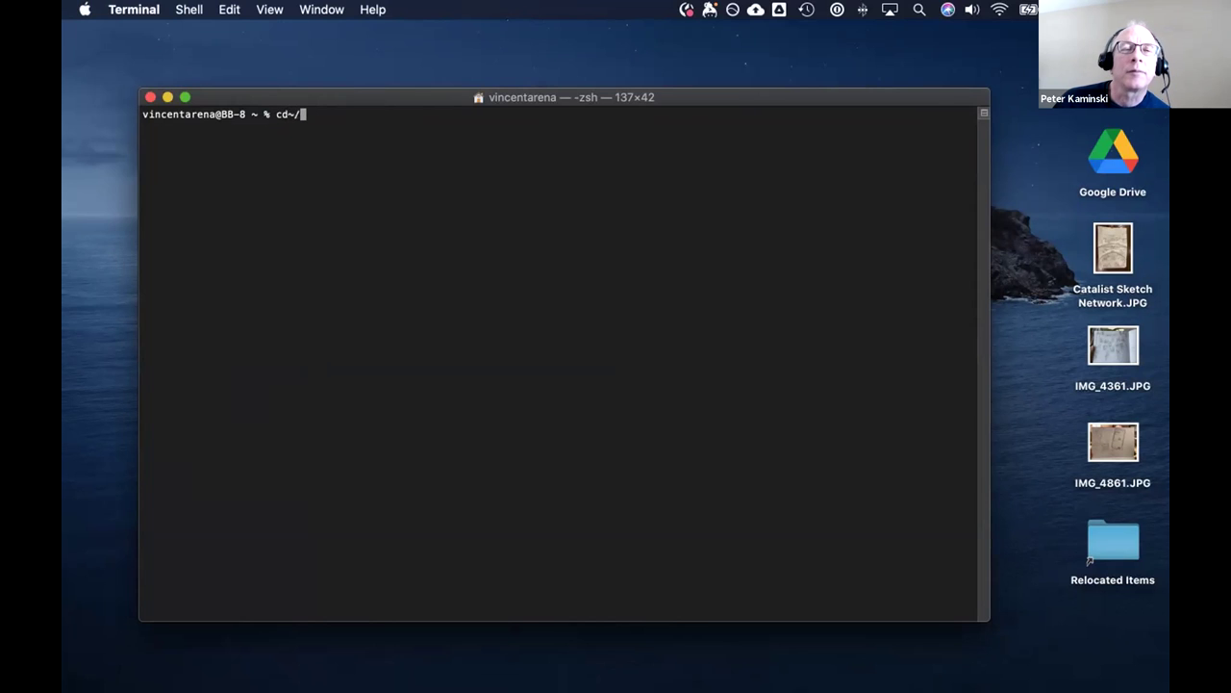
key(BackSpace)
key(BackSpace)
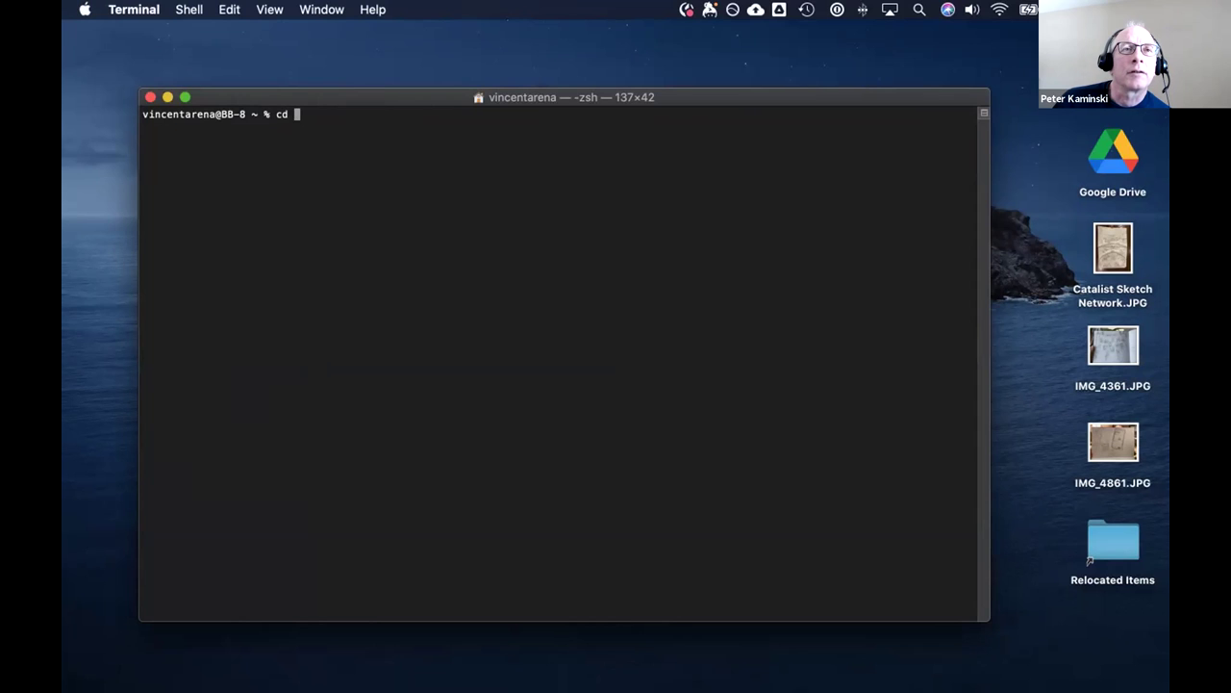
text(~/)
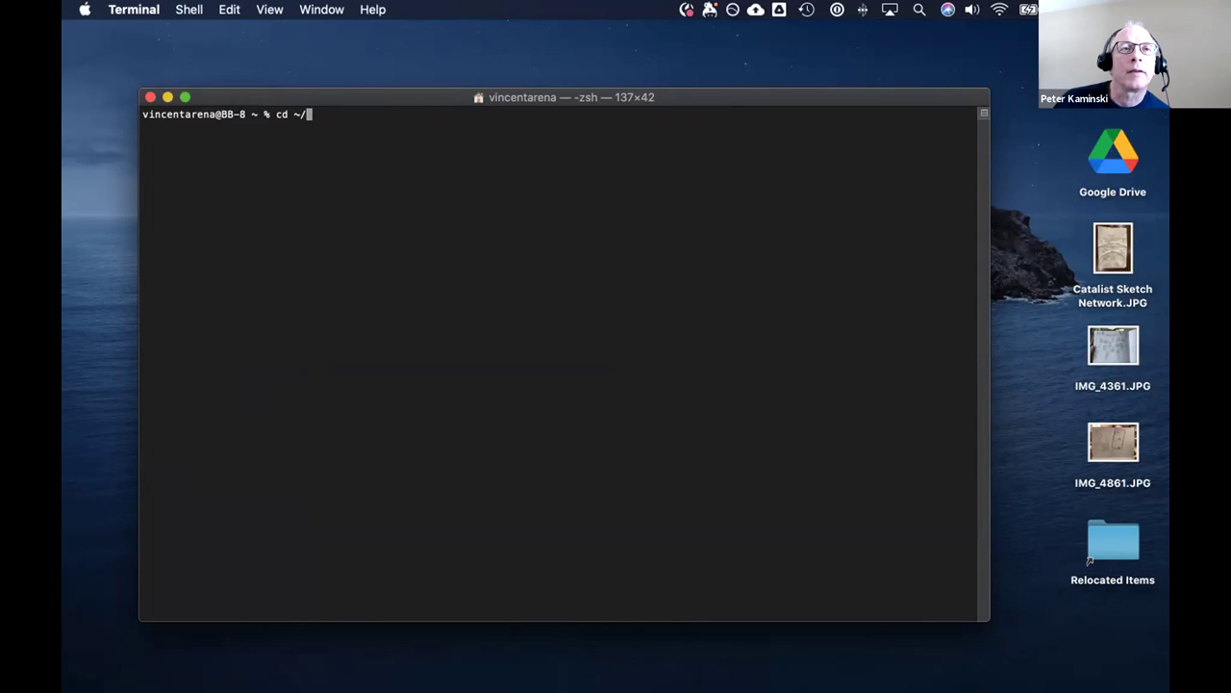
text(Dtab)
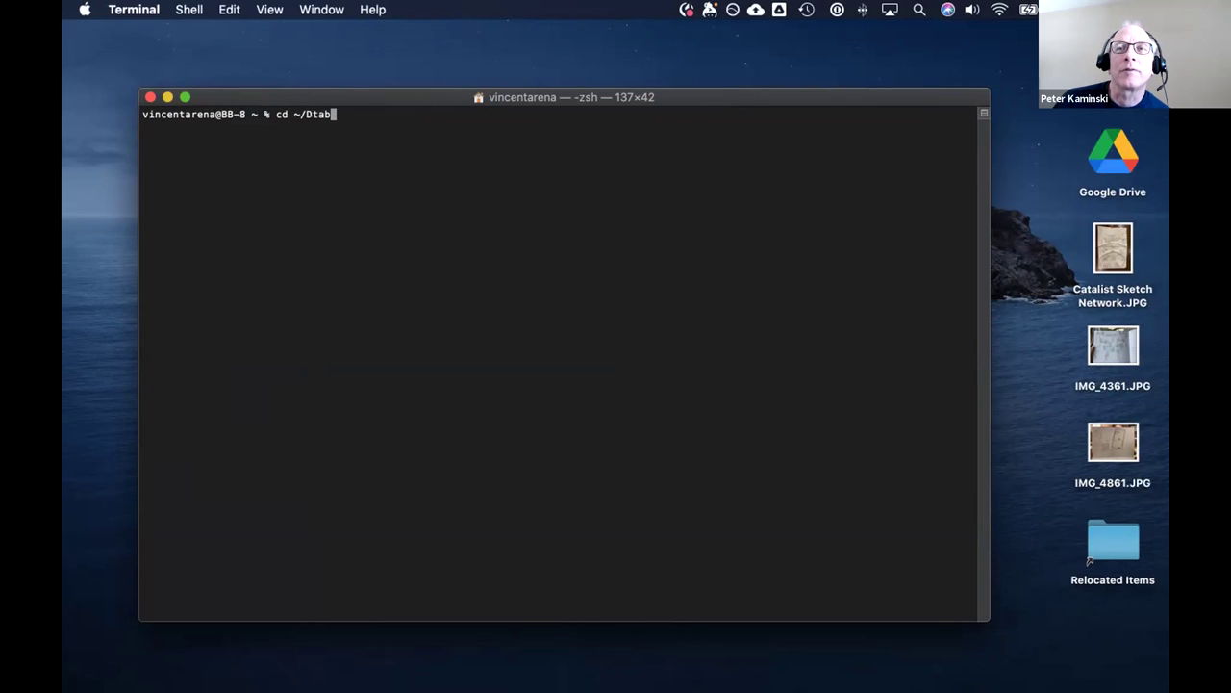
key(BackSpace)
key(BackSpace)
key(BackSpace)
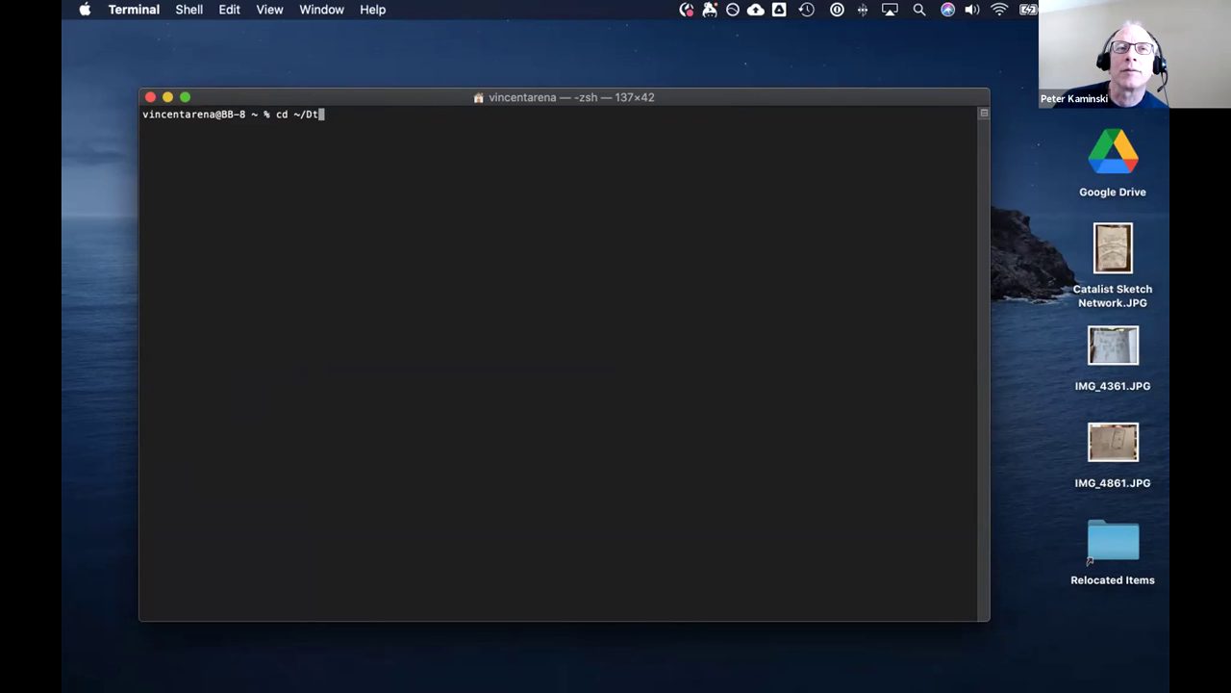
key(Tab)
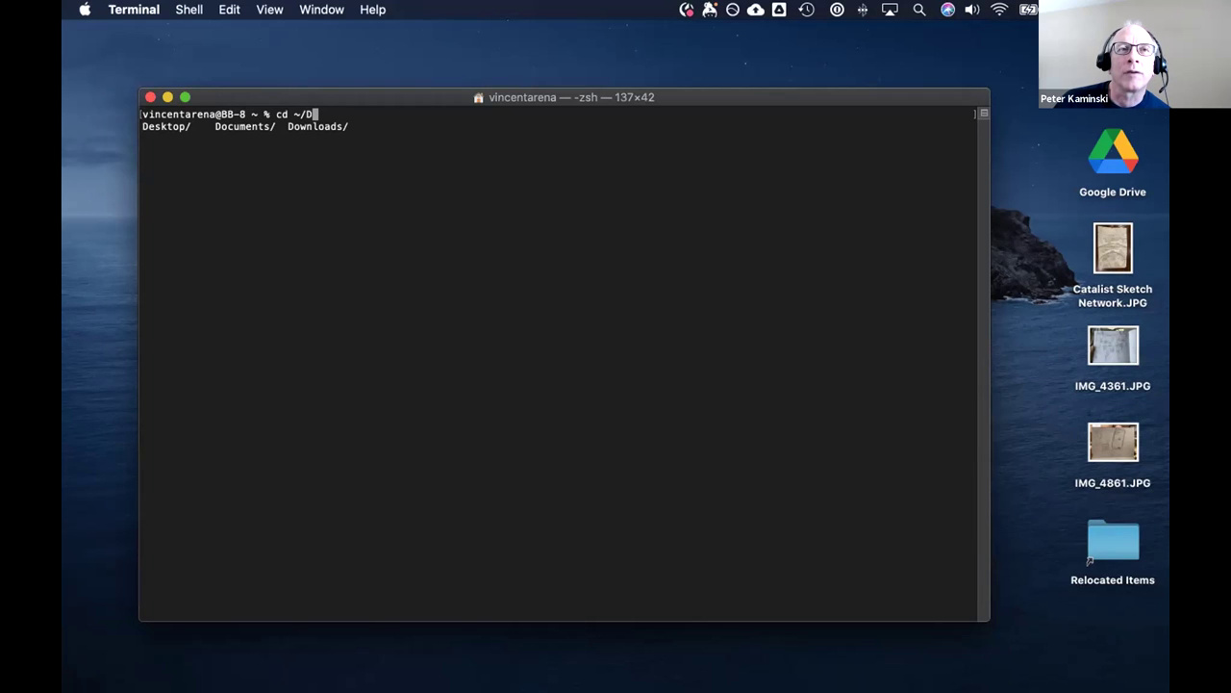
text(o)
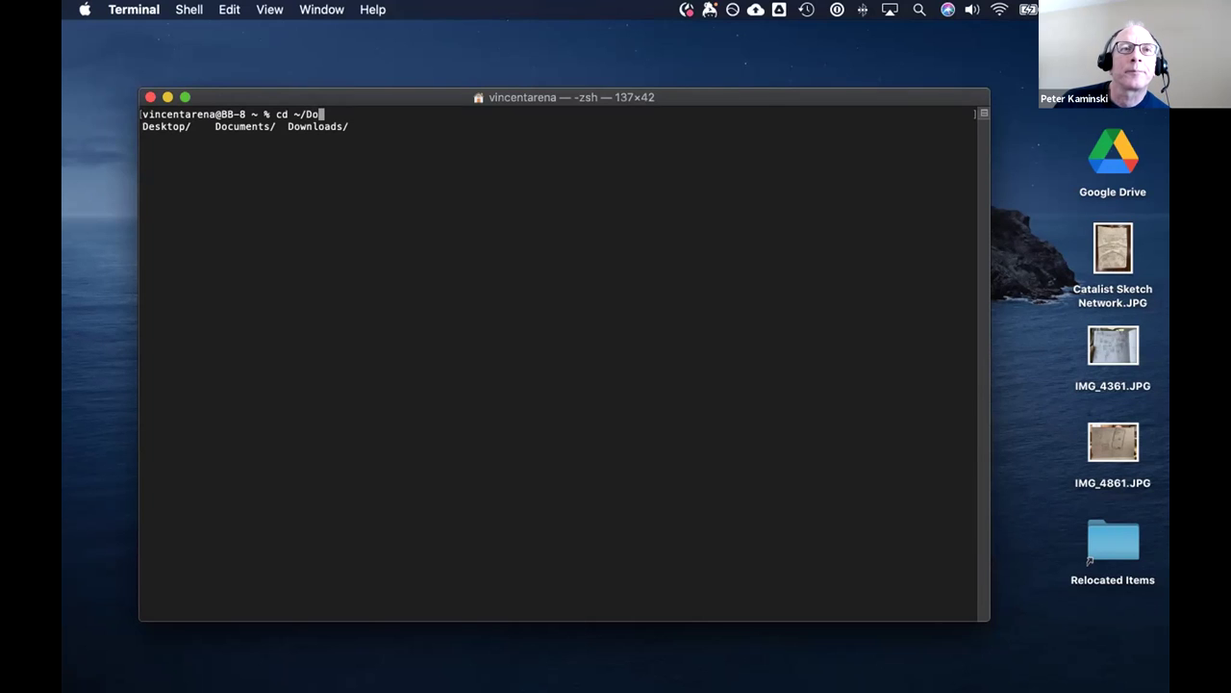
text(c)
key(Tab)
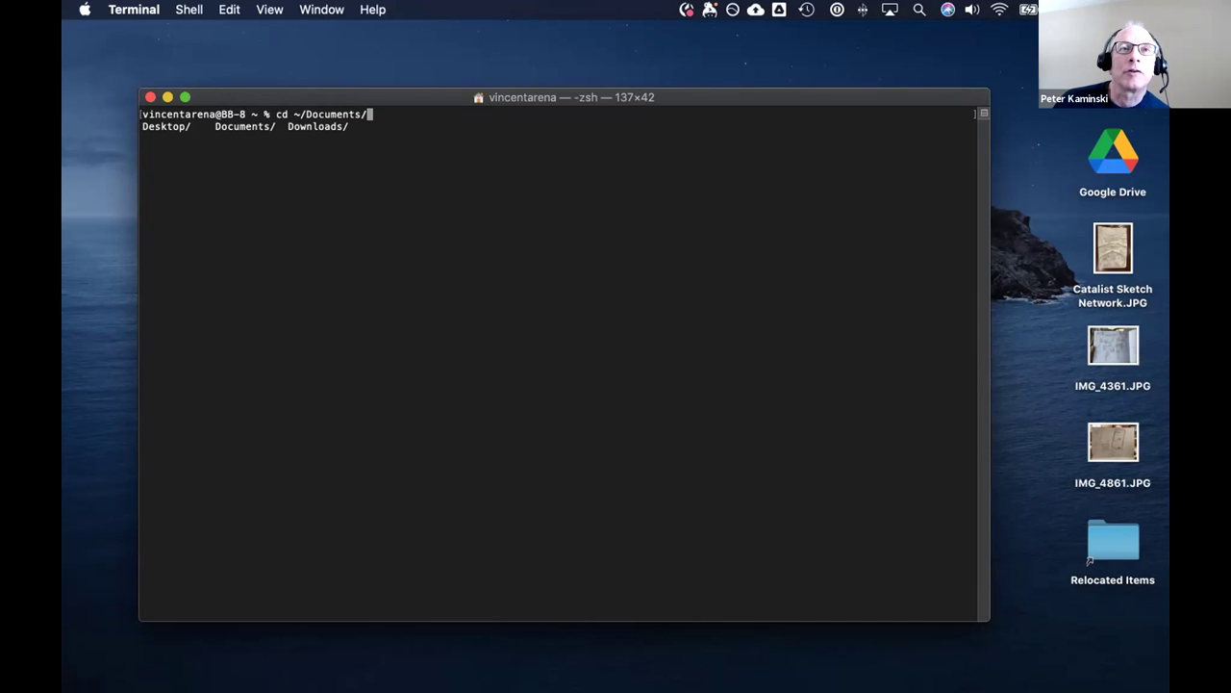
Complete the path to GitHub/ogm-wiki, allow Documents access, change into it, and run git push.
text(G)
key(Tab)
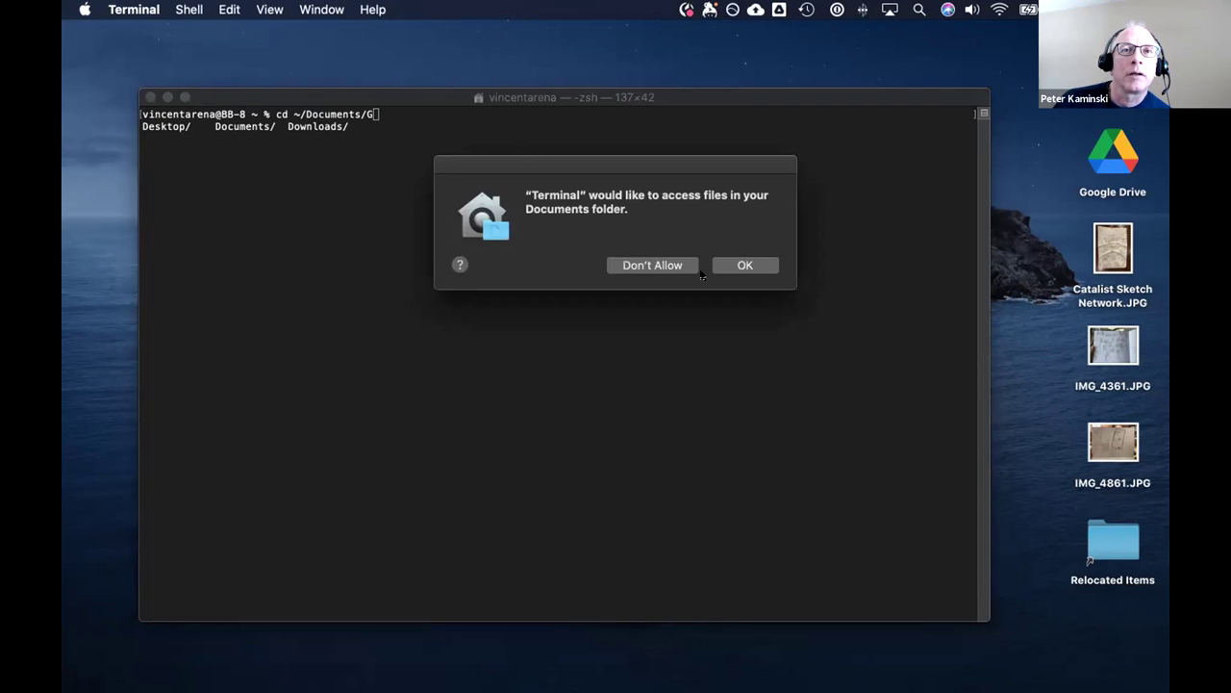
click(723, 268)
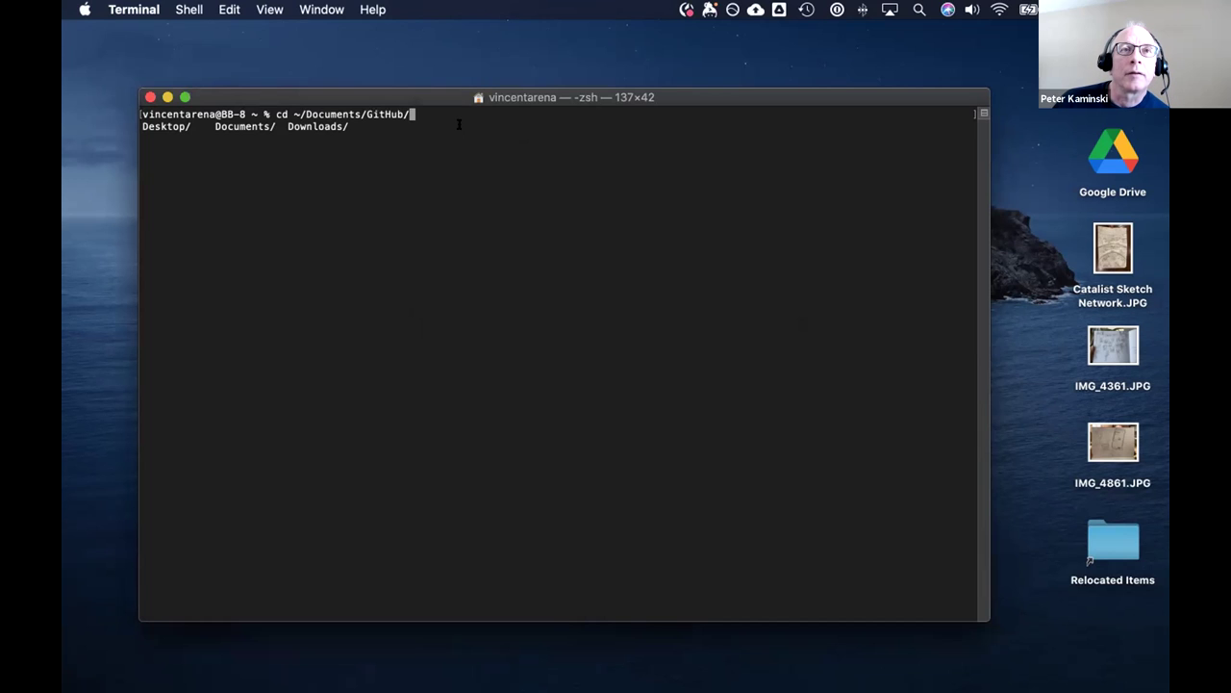
text(o)
key(Tab)
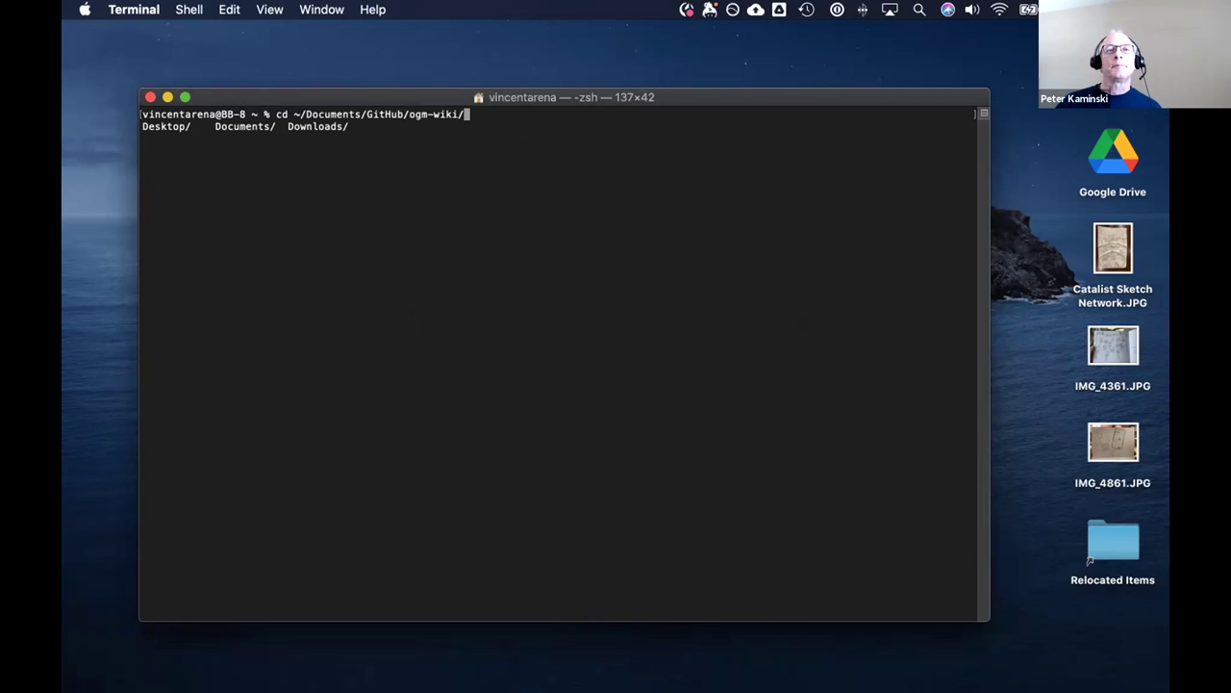
key(Return)
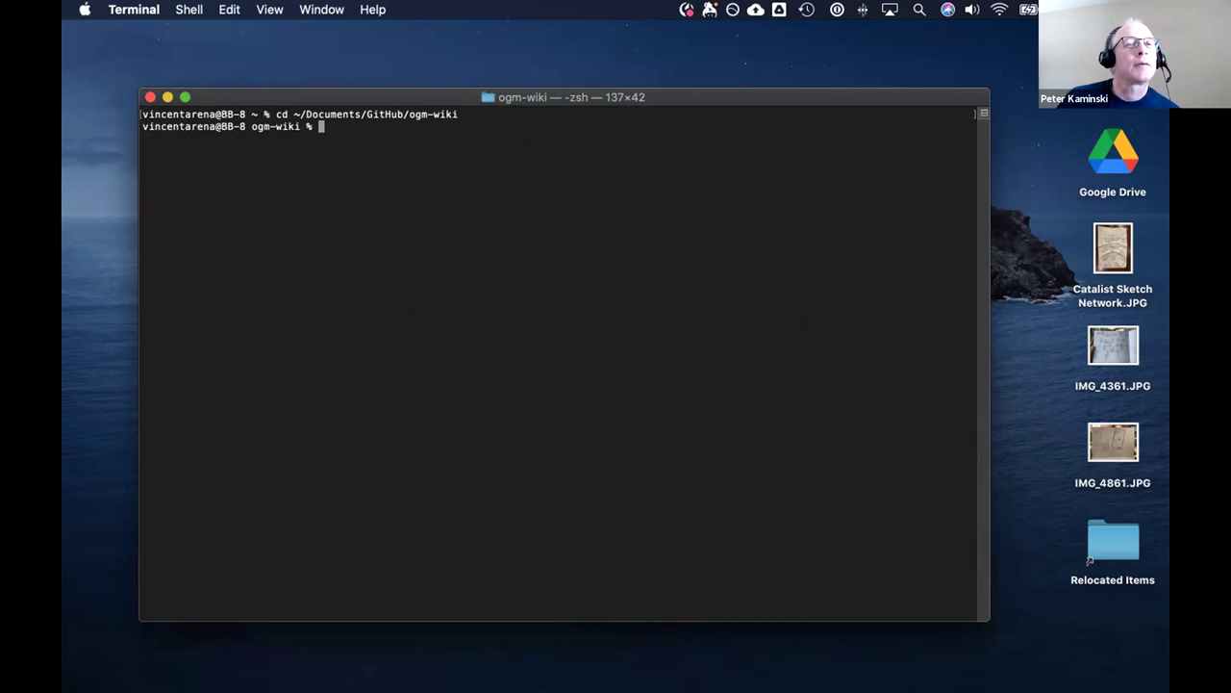
text(git )
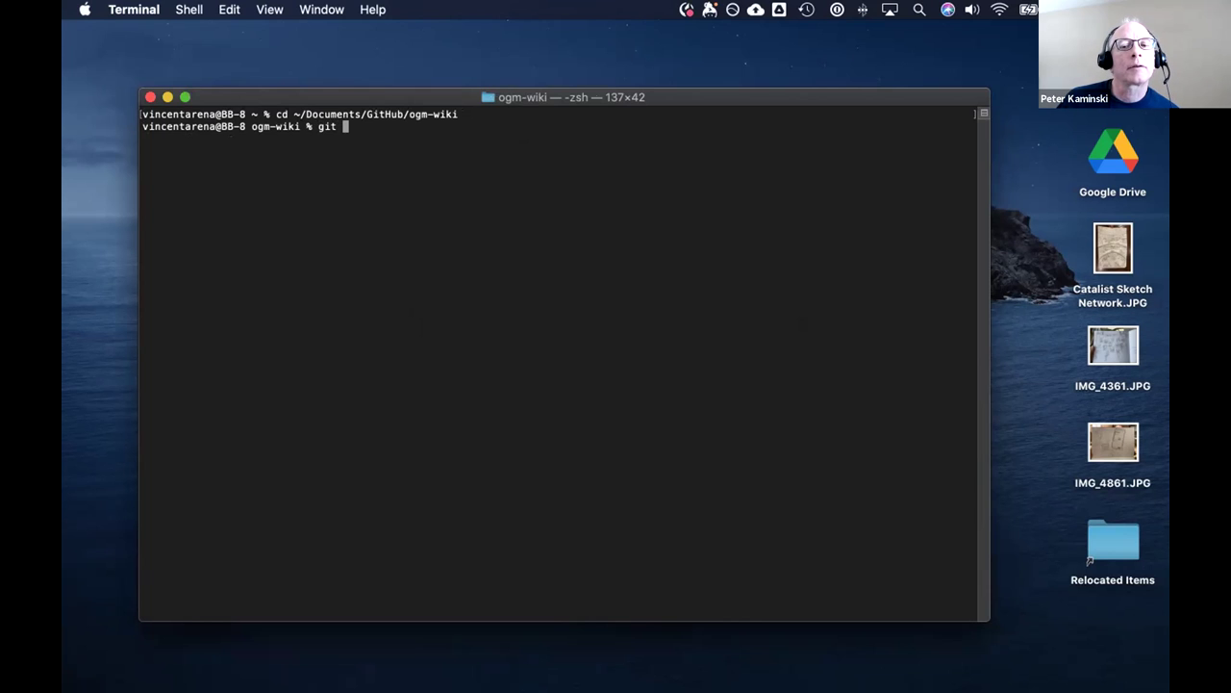
text(push)
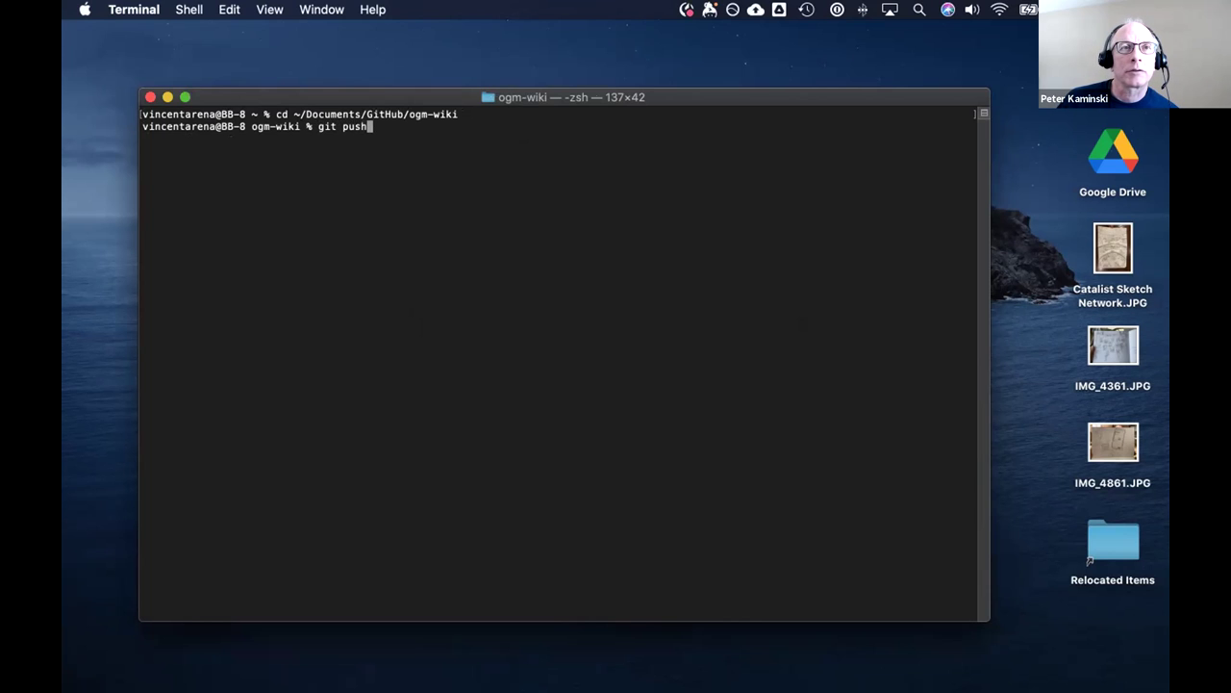
key(Return)
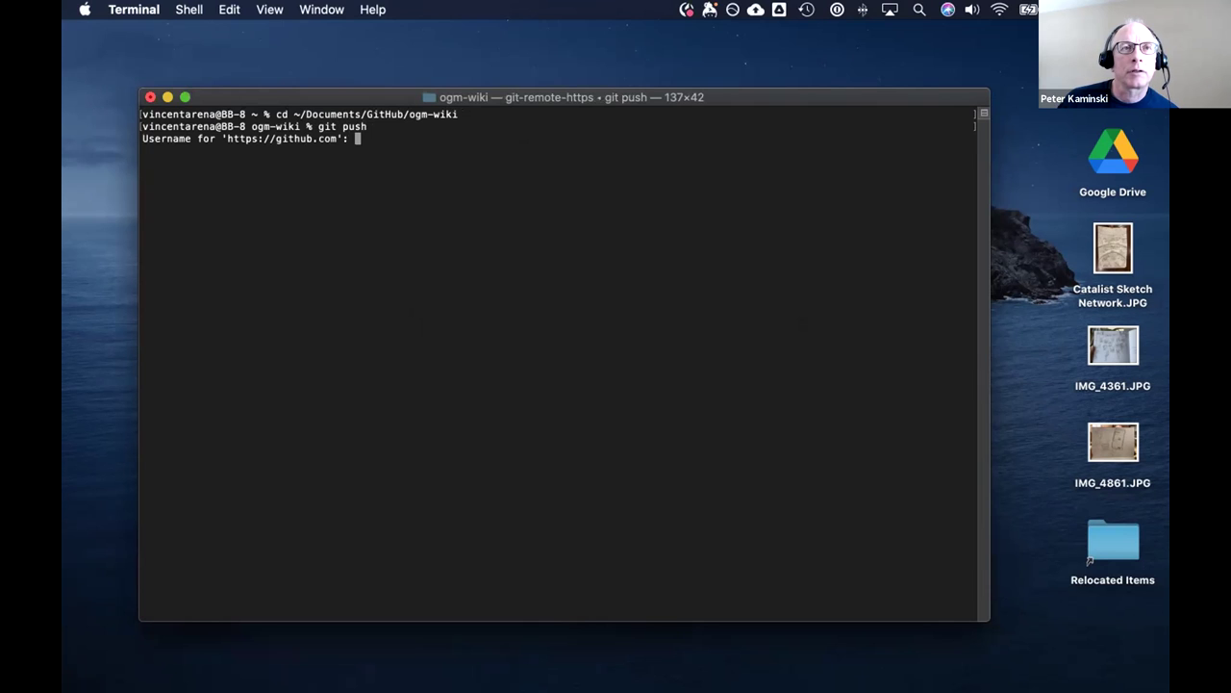
Cancel git push at the username prompt with Ctrl+C and bring the ogm-wiki repo page forward in Chrome.
text(vin)
key(BackSpace)
key(BackSpace)
key(BackSpace)
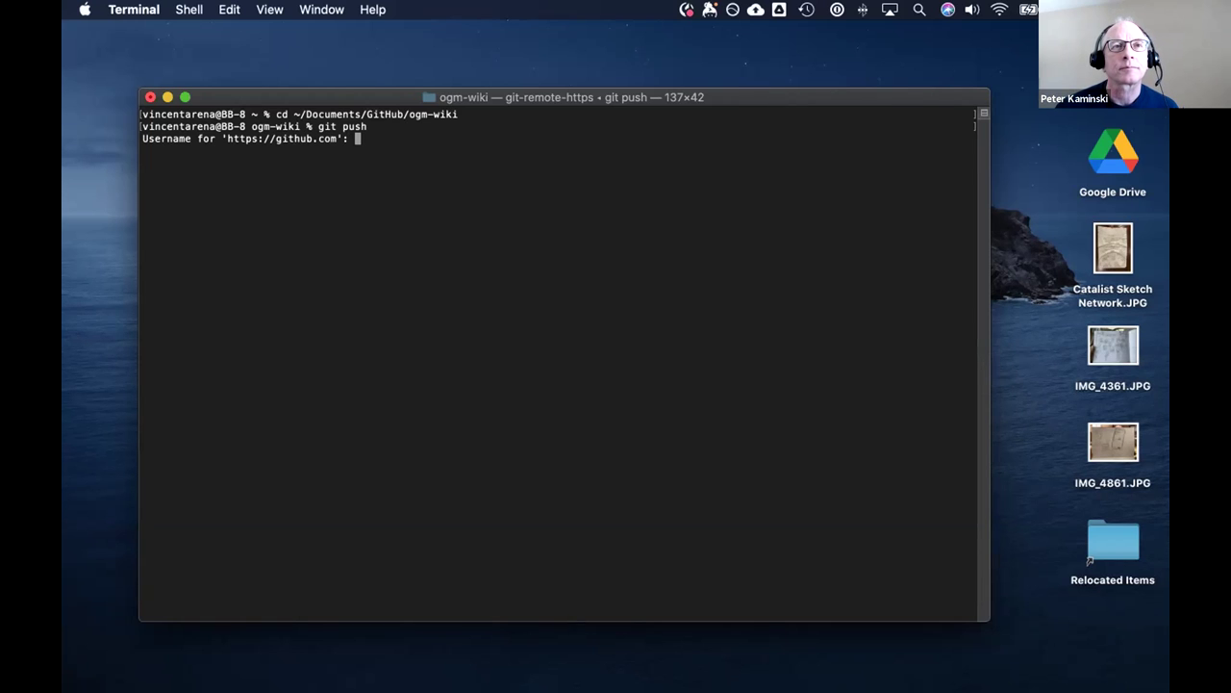
key(ctrl+c)
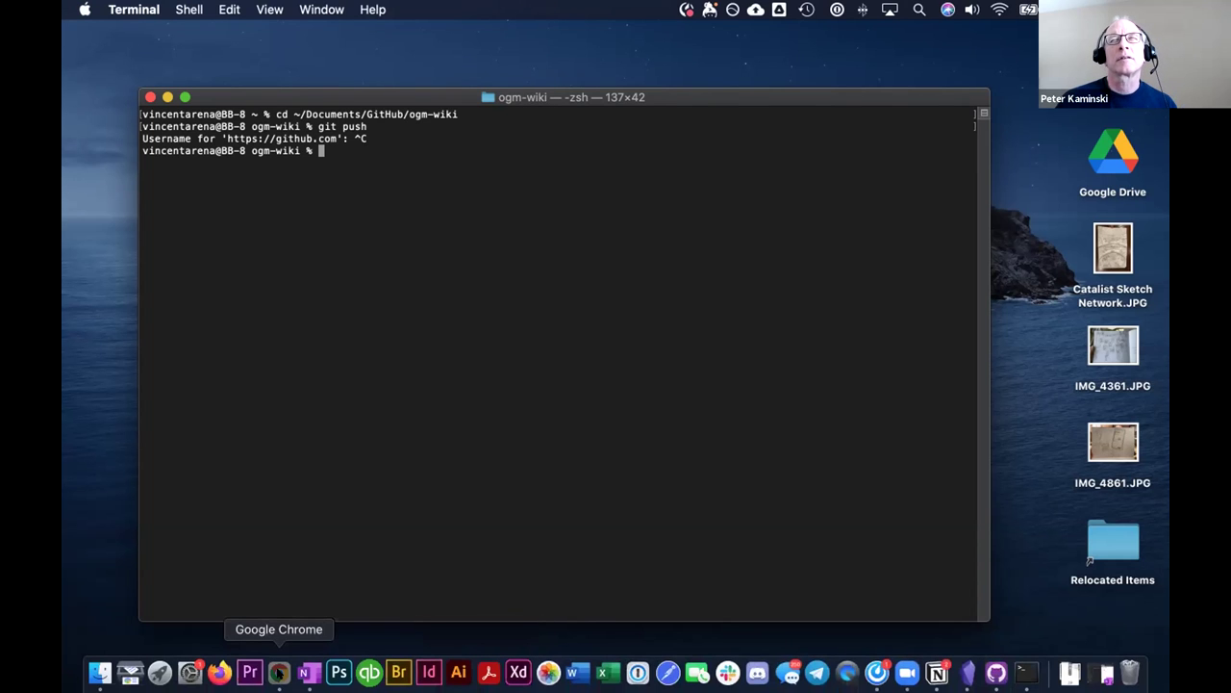
click(279, 672)
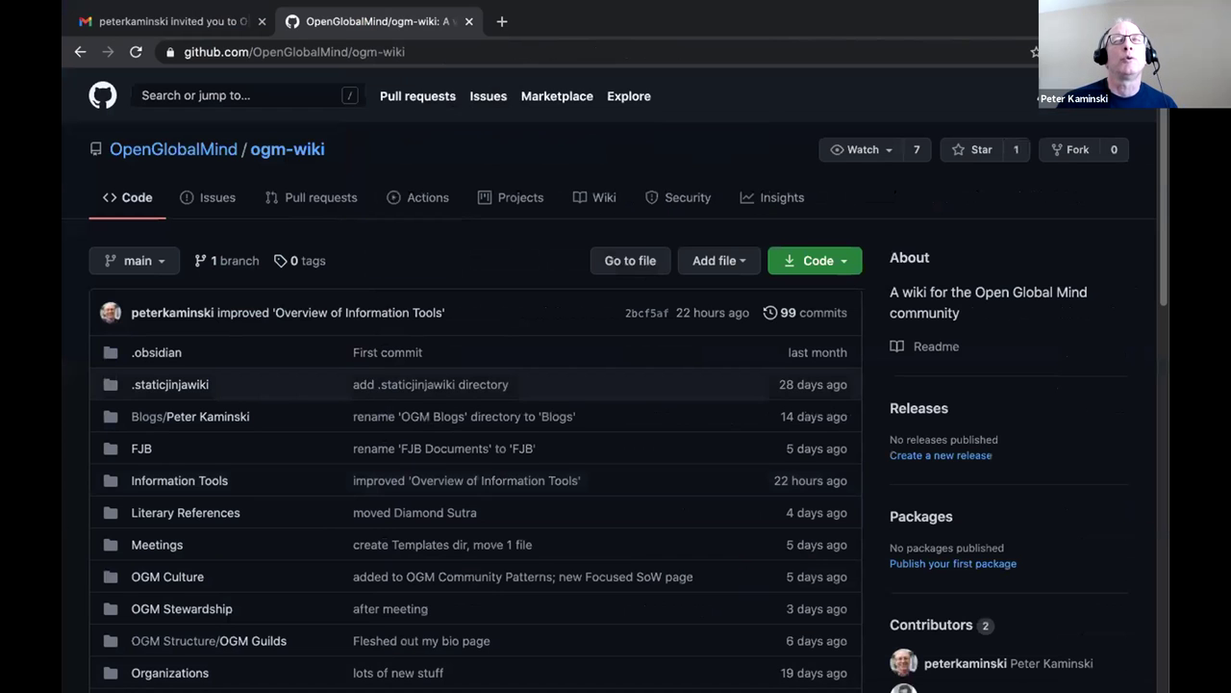
Search 'githubdocs new key pair' in a new browser window and open GitHub's 'Generating a new SSH key' article.
key(super+n)
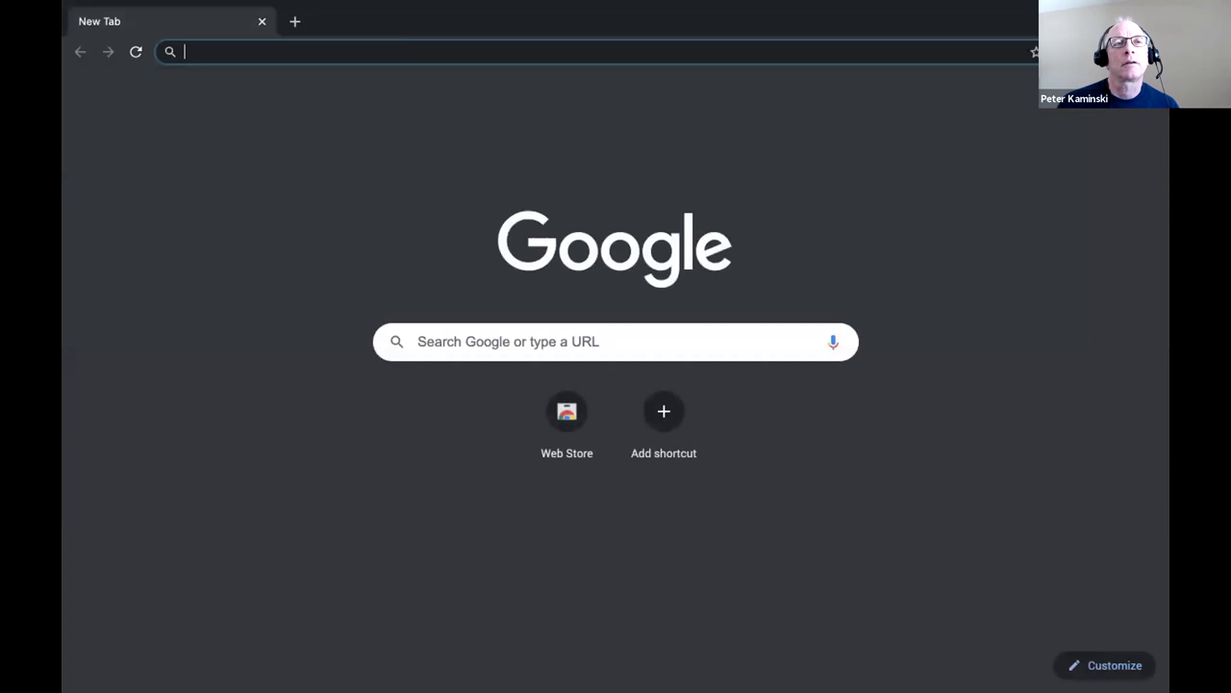
text(githubd)
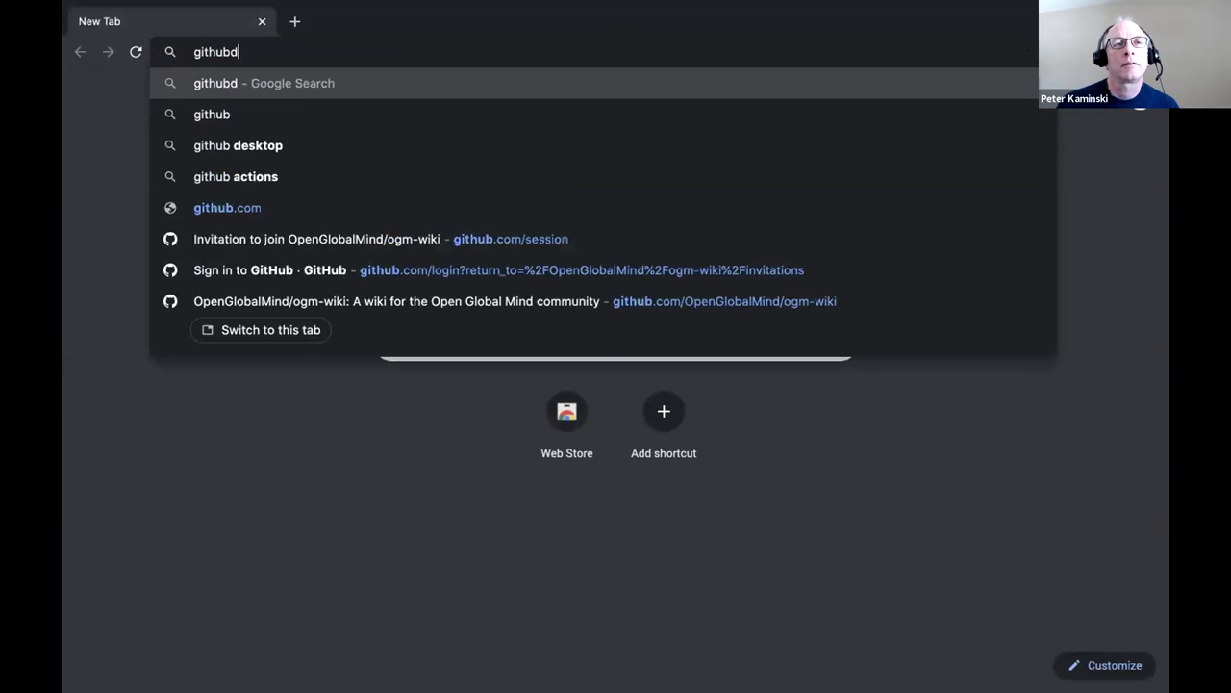
text(ocs new key pair)
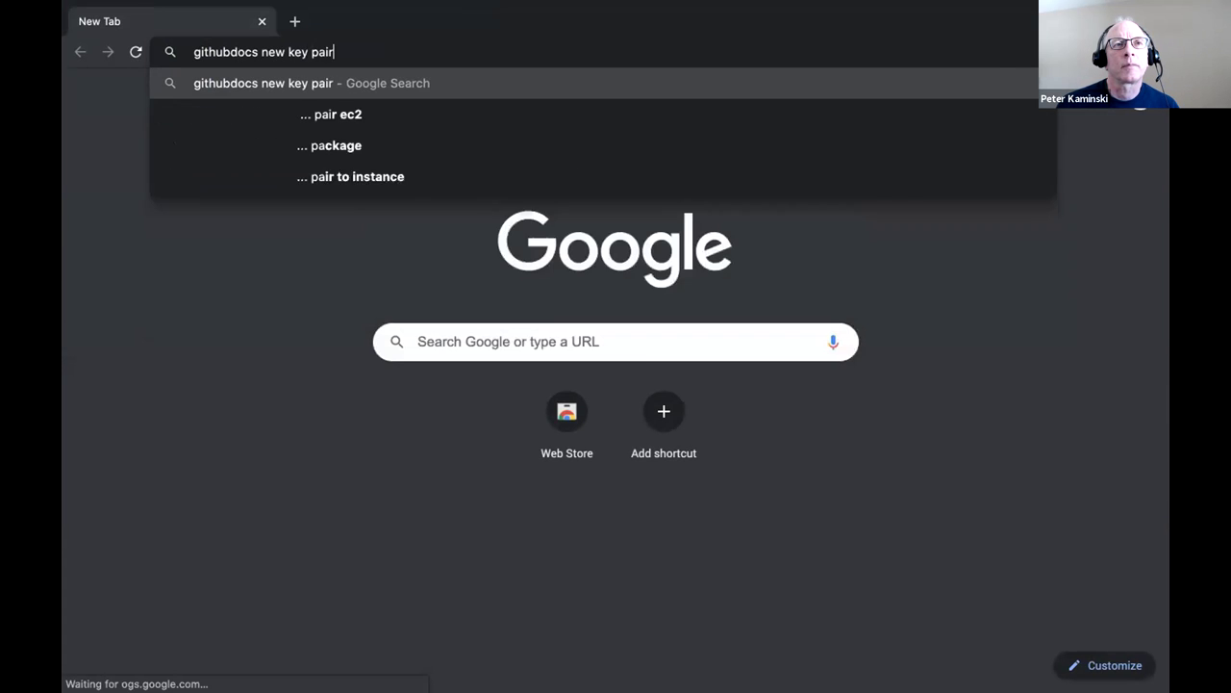
key(Return)
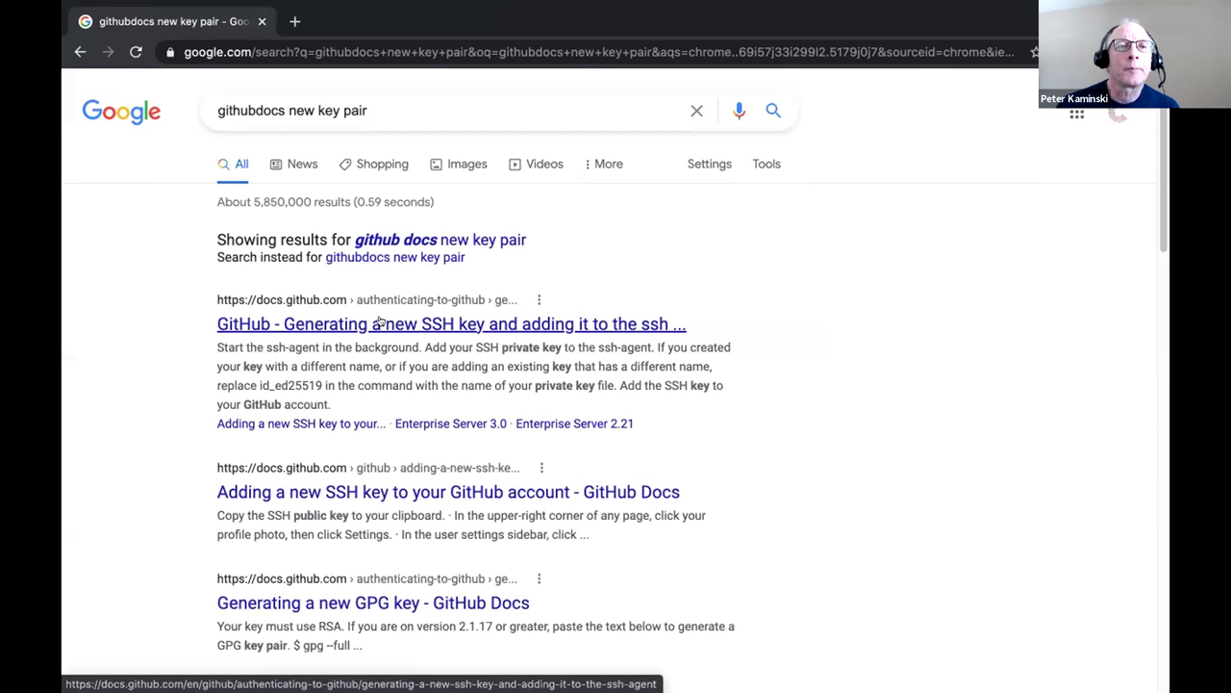
click(380, 324)
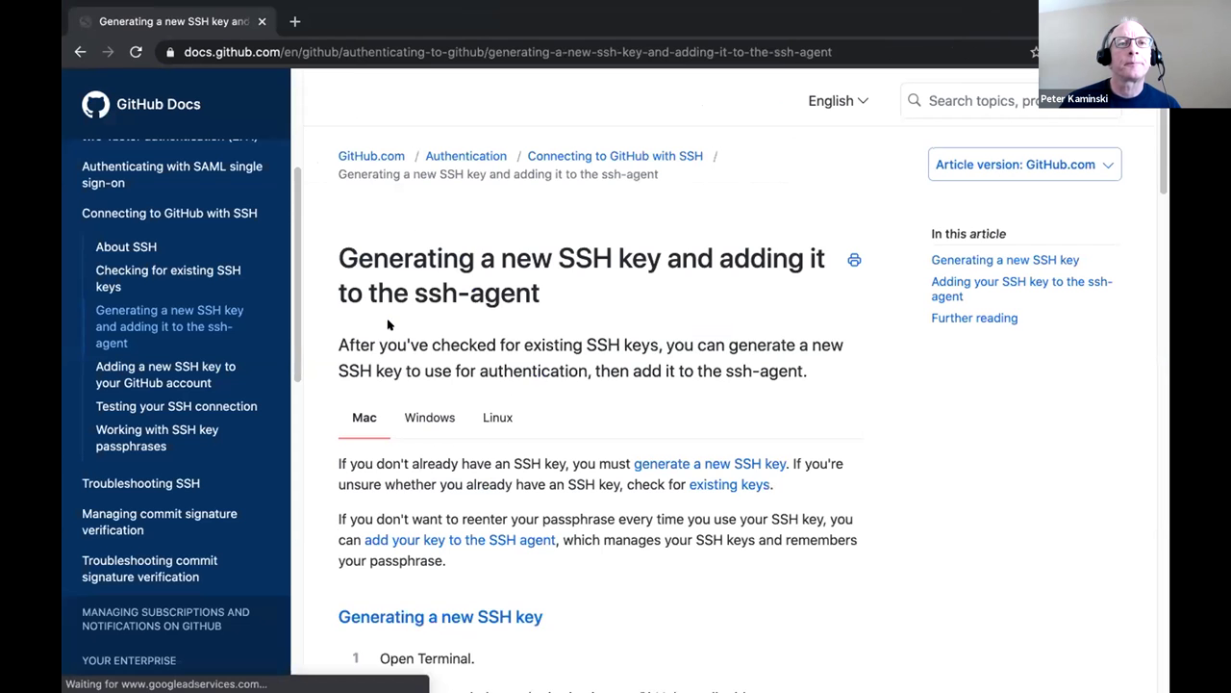
scroll(620, 324, down, 1)
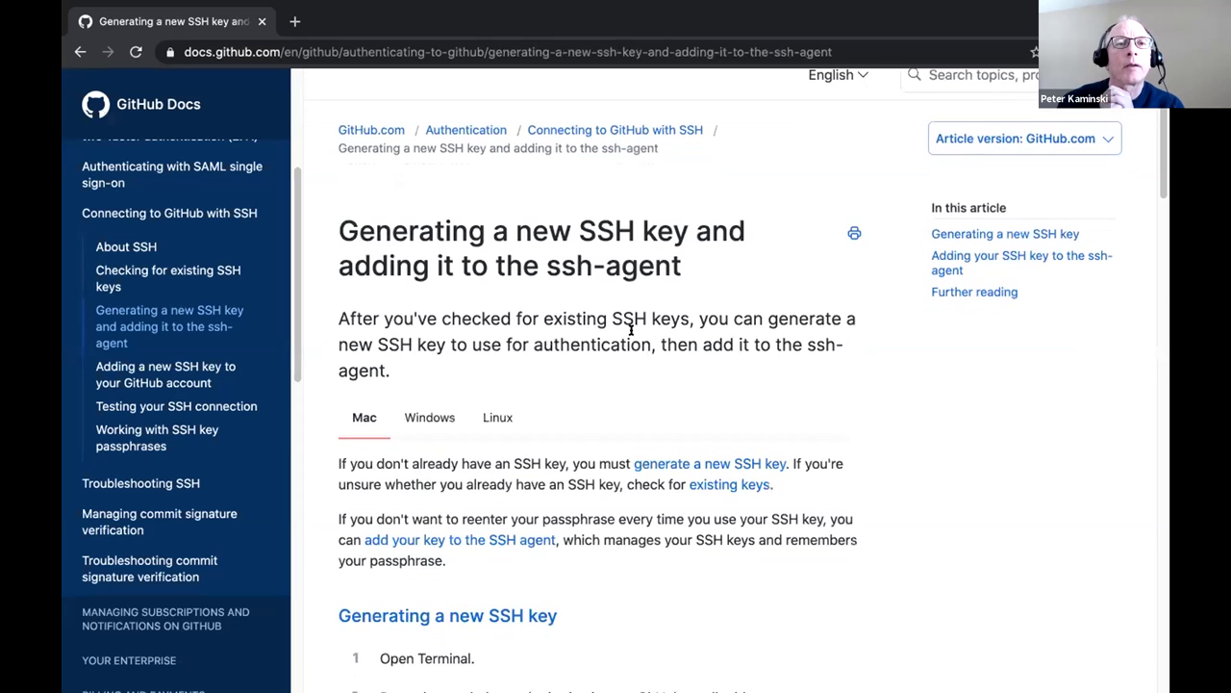
scroll(611, 330, down, 4)
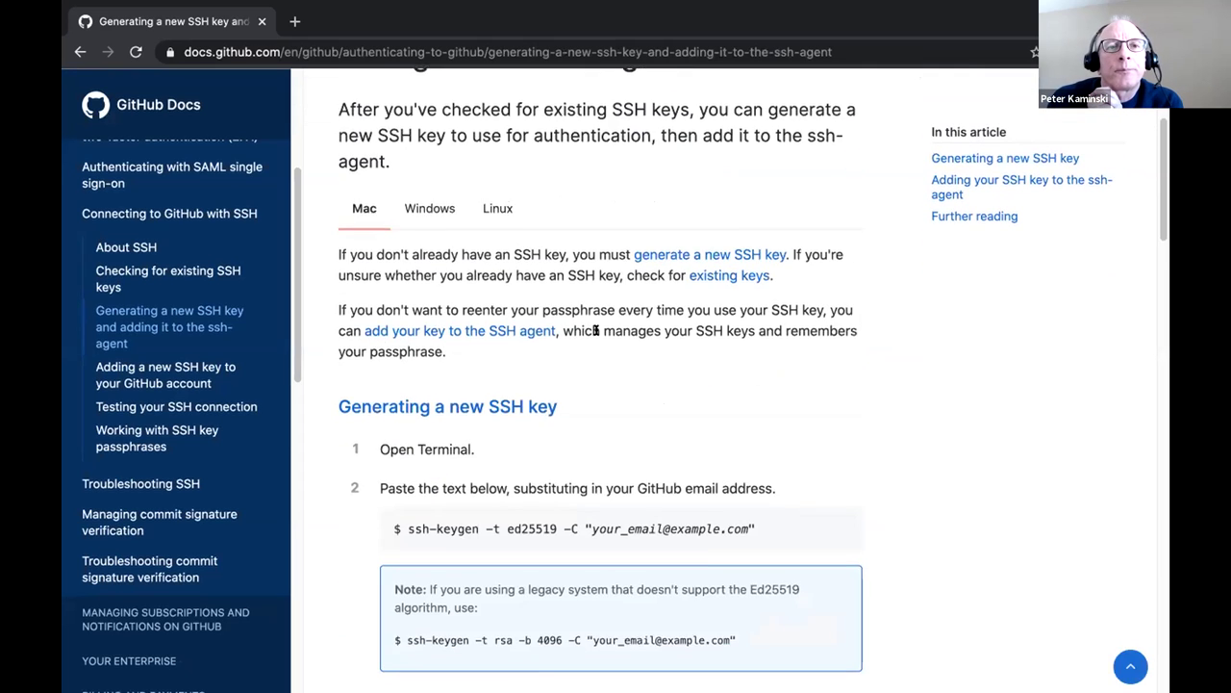
scroll(575, 337, down, 1)
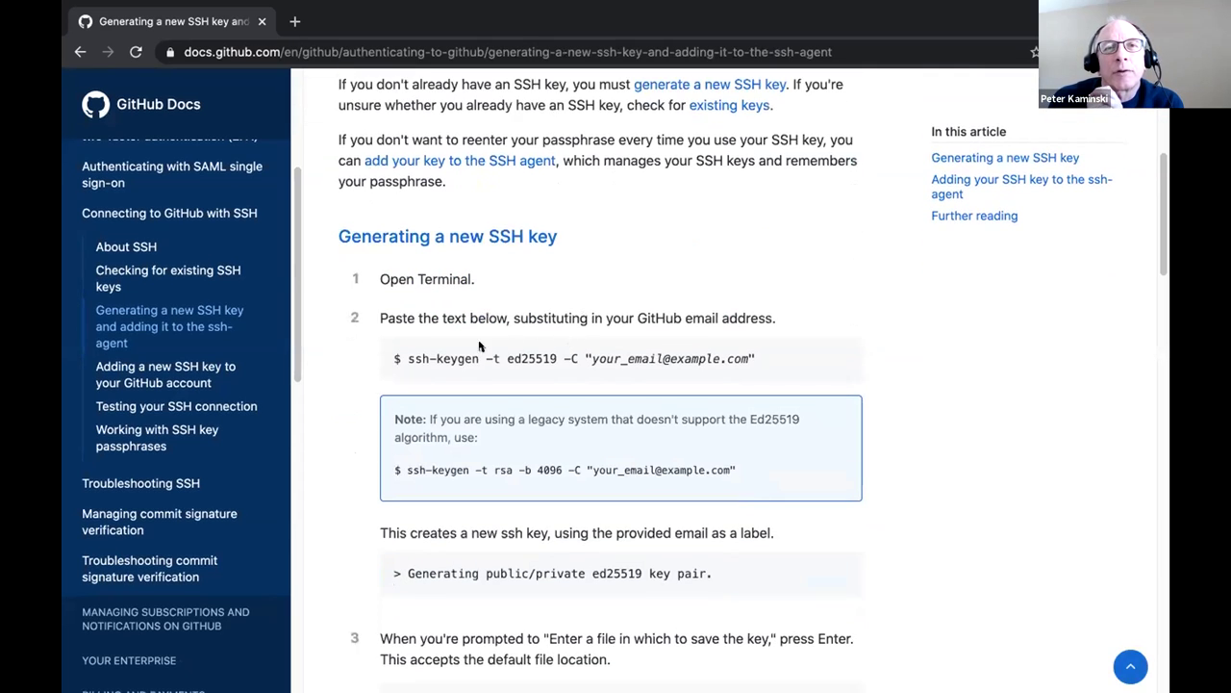
scroll(456, 352, down, 2)
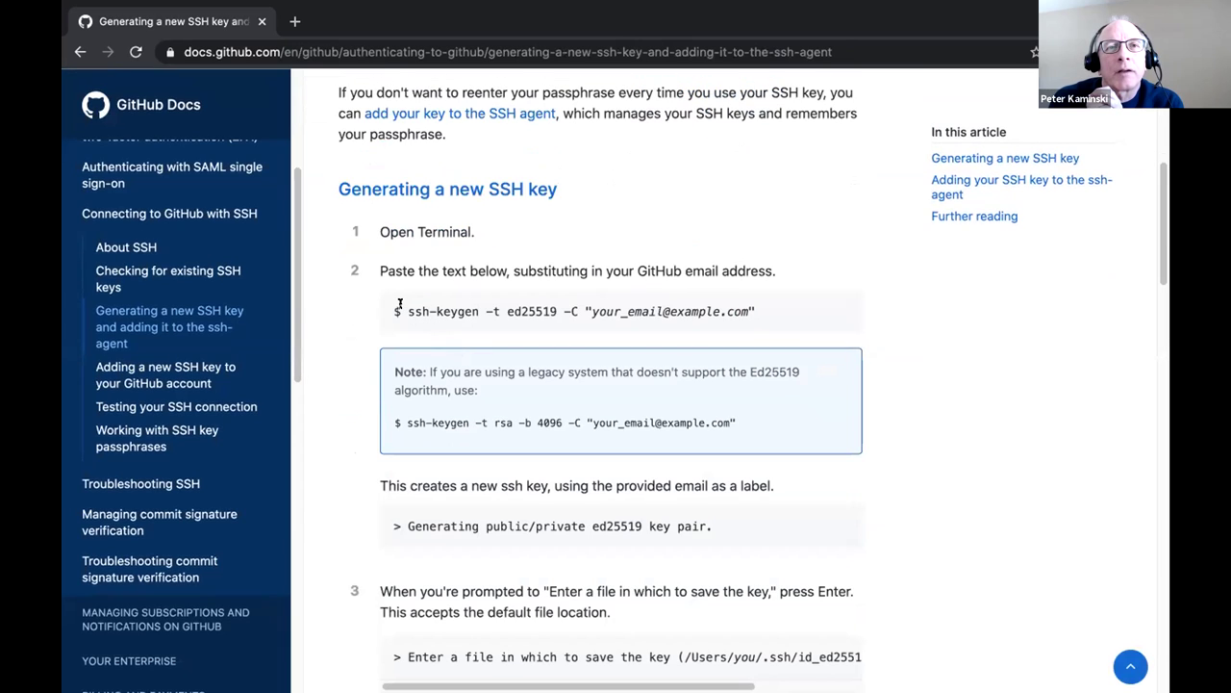
Select the ssh-keygen command without the dollar sign and return to Terminal.
drag(390, 308, 821, 339)
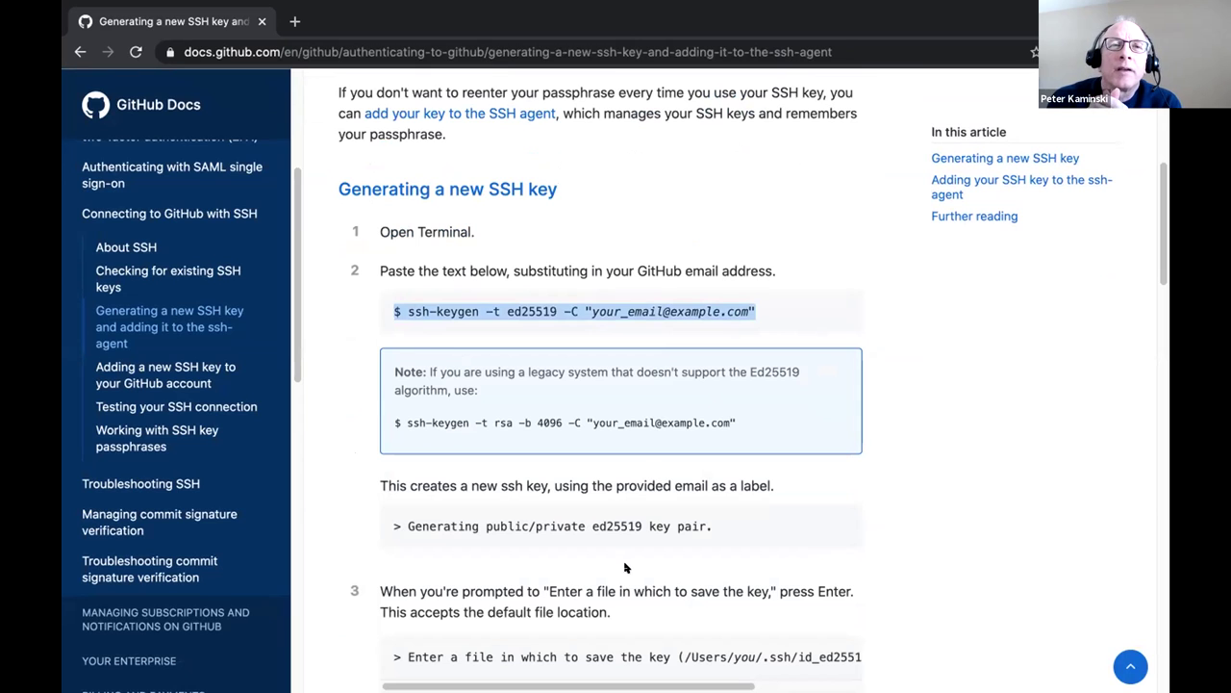
drag(402, 311, 829, 327)
key(super+c)
mouse_move(729, 673)
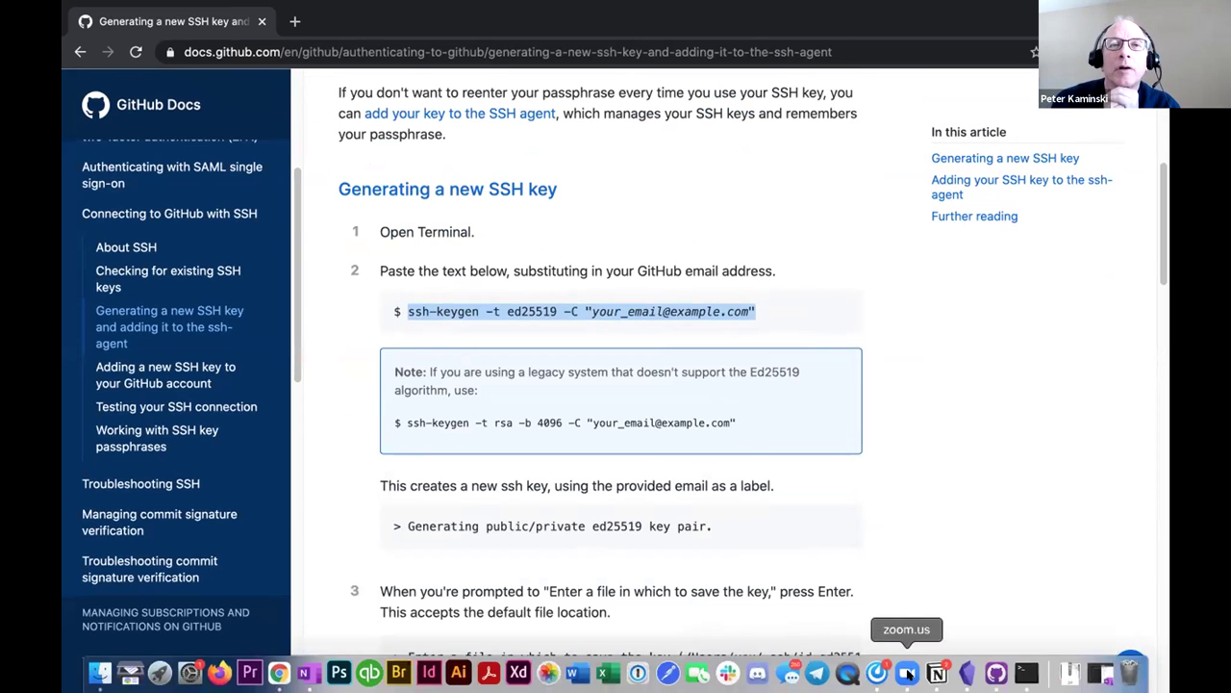
click(1026, 674)
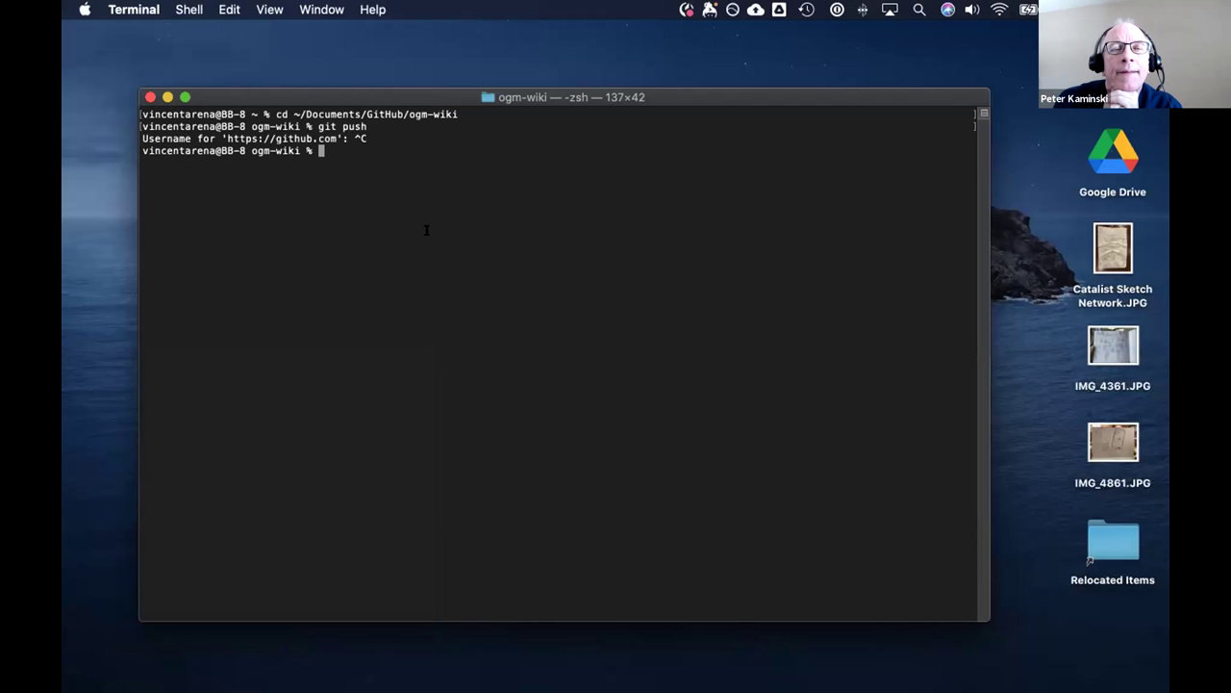
Paste the ssh-keygen ed25519 command, put the user's e-mail in place of the placeholder, and run it.
key(super+v)
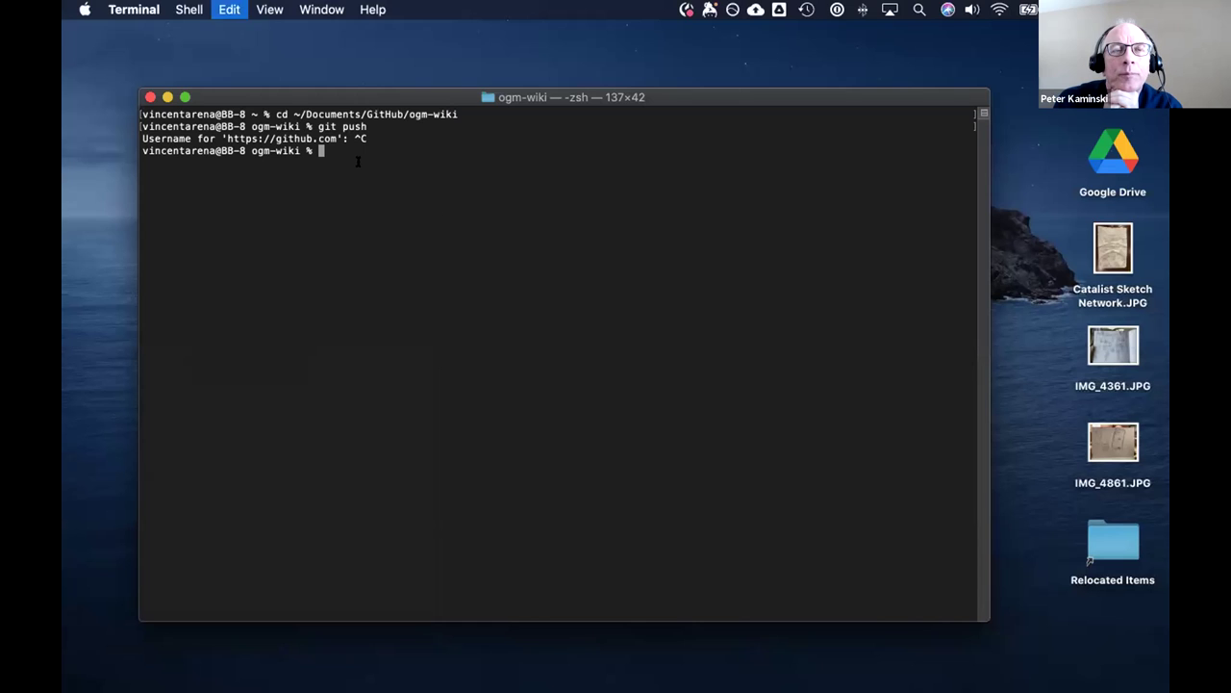
drag(470, 150, 610, 152)
text(v)
key(BackSpace)
key(BackSpace)
key(BackSpace)
key(BackSpace)
key(BackSpace)
key(BackSpace)
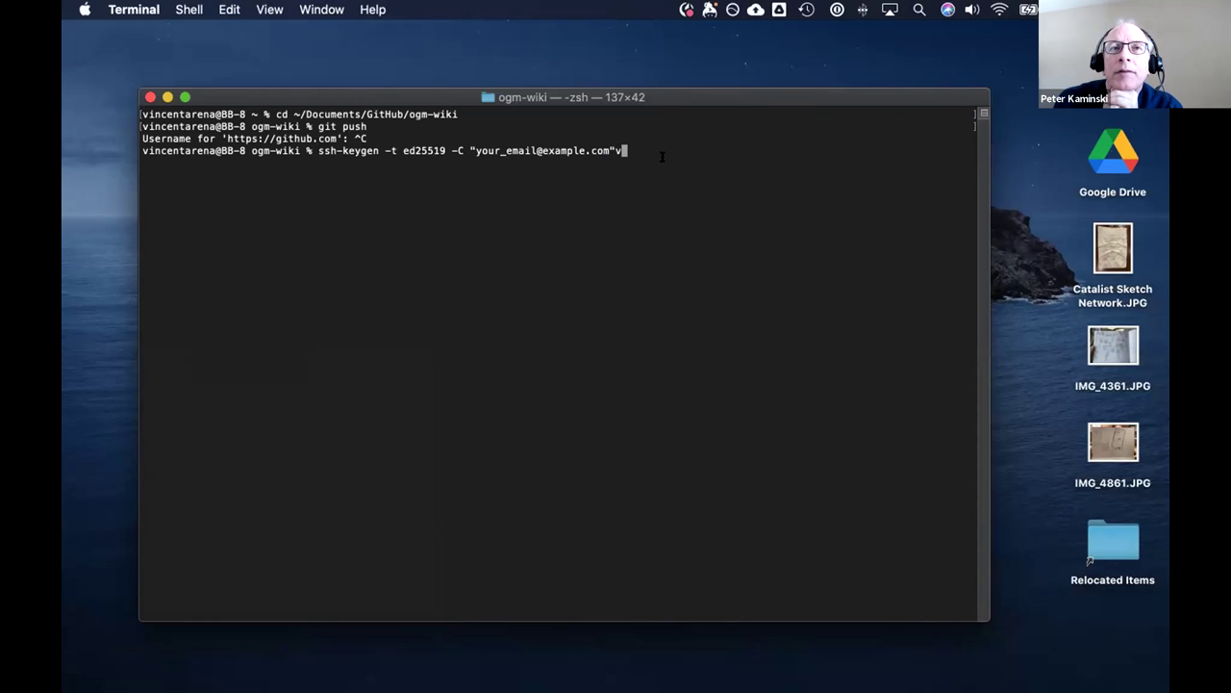
key(BackSpace)
key(BackSpace)
key(BackSpace)
key(BackSpace)
key(BackSpace)
key(BackSpace)
key(BackSpace)
key(BackSpace)
key(BackSpace)
key(BackSpace)
key(BackSpace)
key(BackSpace)
key(BackSpace)
key(BackSpace)
key(BackSpace)
key(BackSpace)
key(BackSpace)
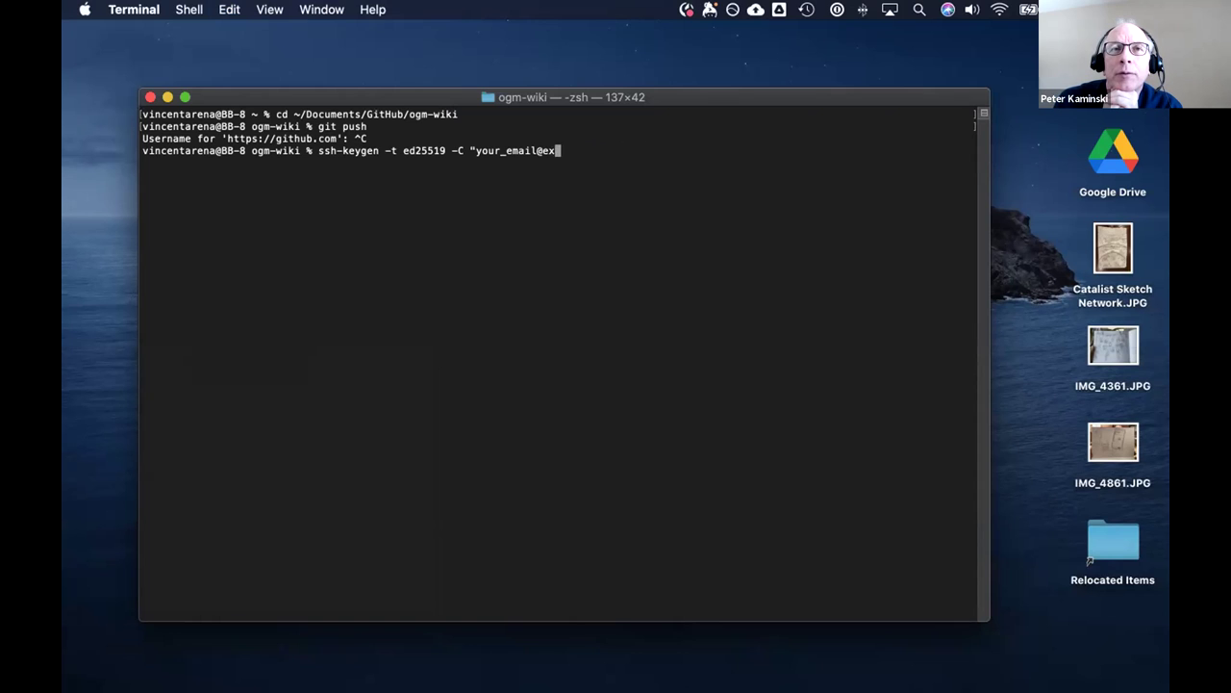
key(BackSpace)
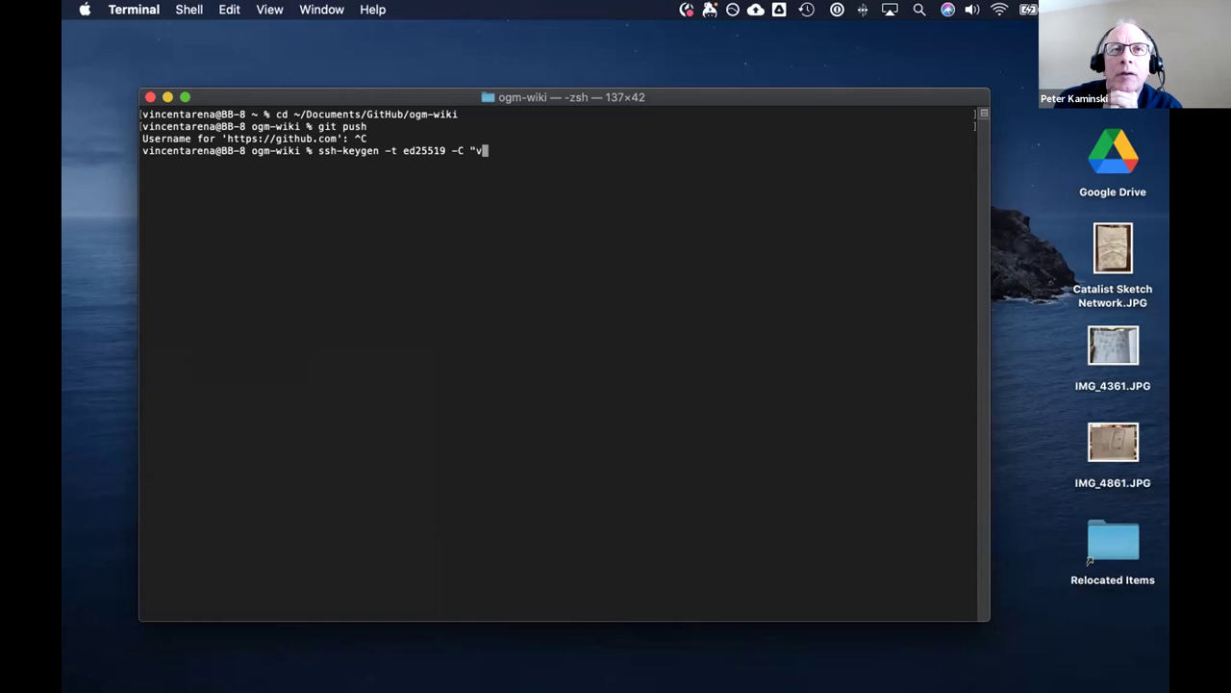
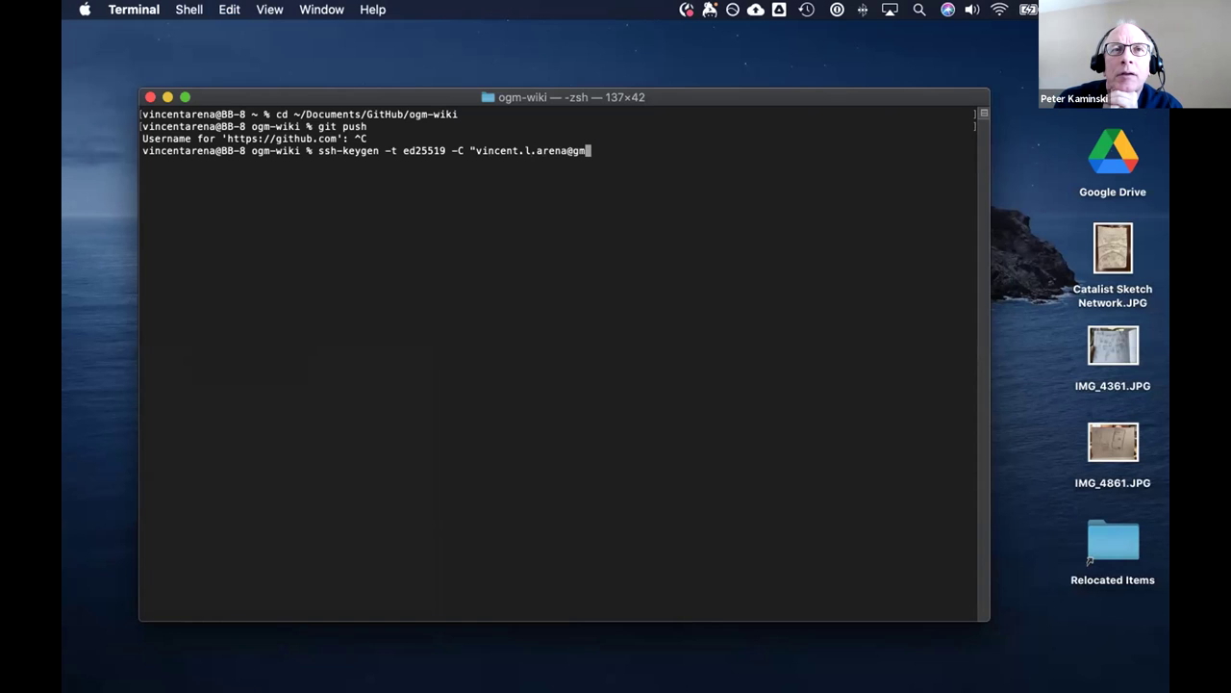
key(Return)
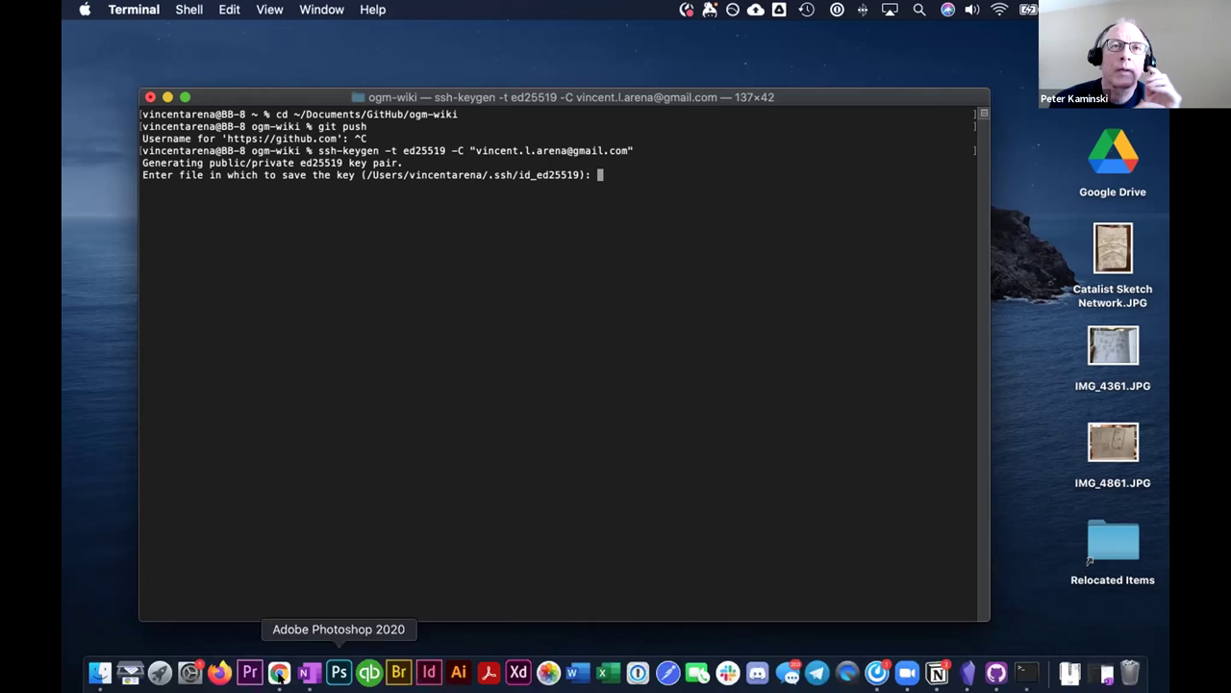
Accept the default ~/.ssh/id_ed25519 key location and set a passphrase for the new key.
key(super+Tab)
scroll(588, 404, down, 1)
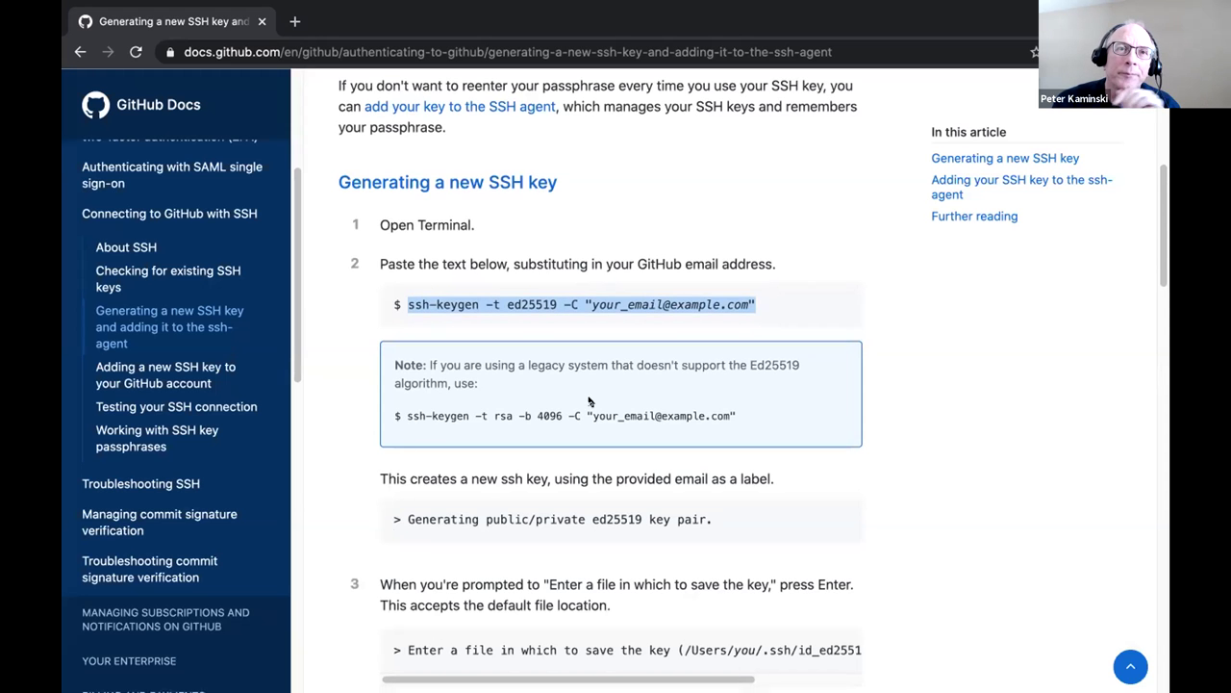
scroll(589, 403, down, 1)
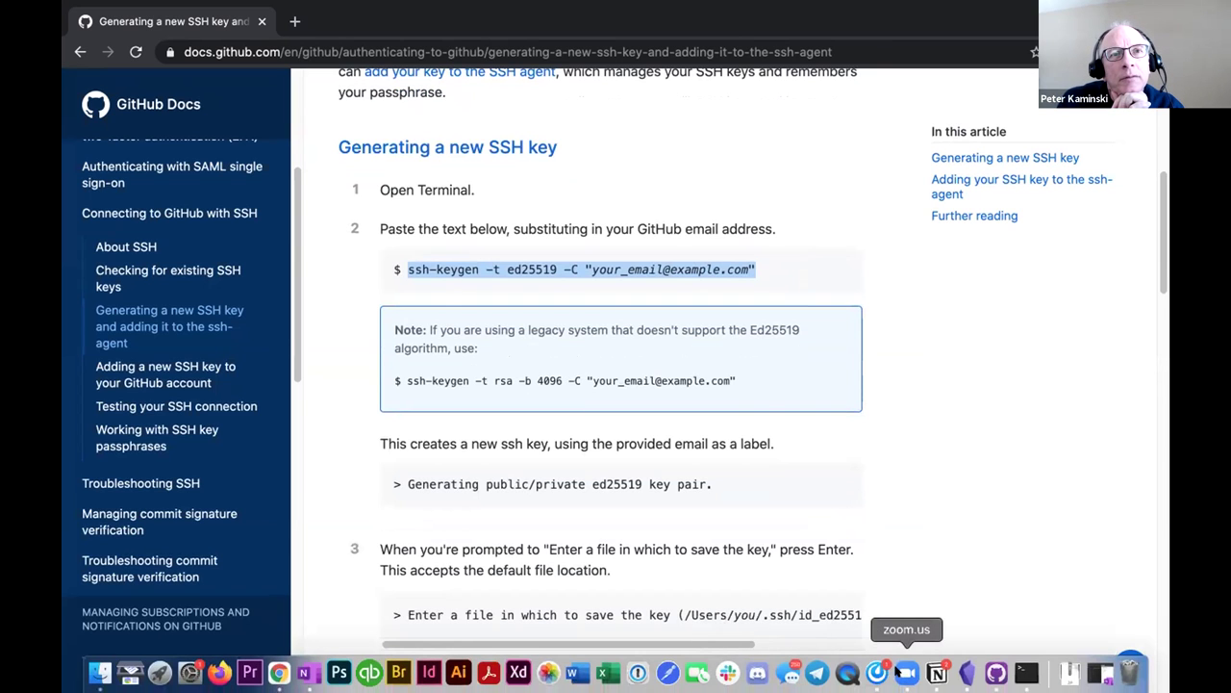
click(908, 673)
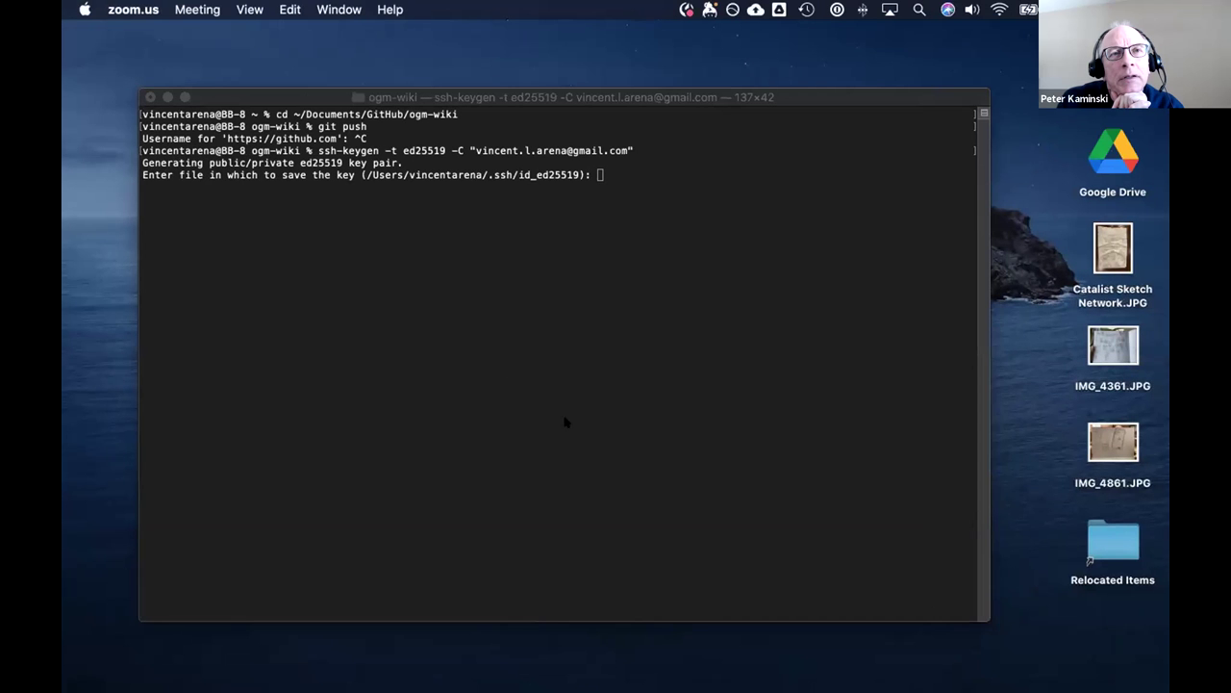
click(596, 202)
key(Return)
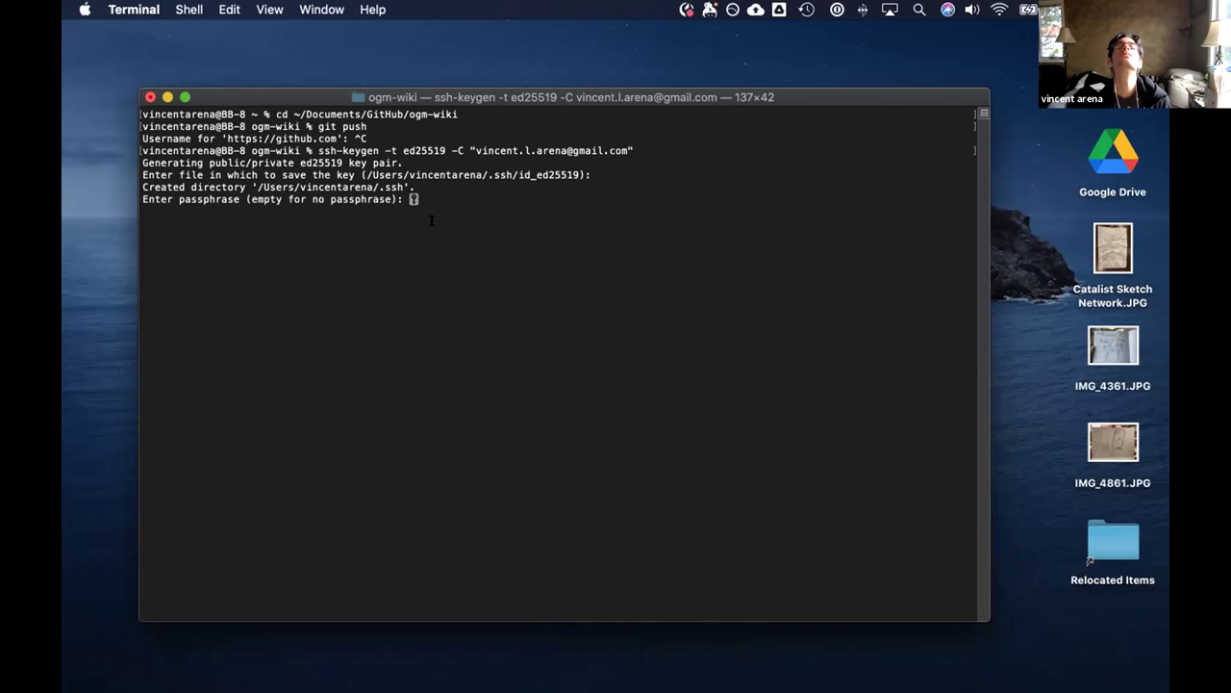
key(Return)
key(Return)
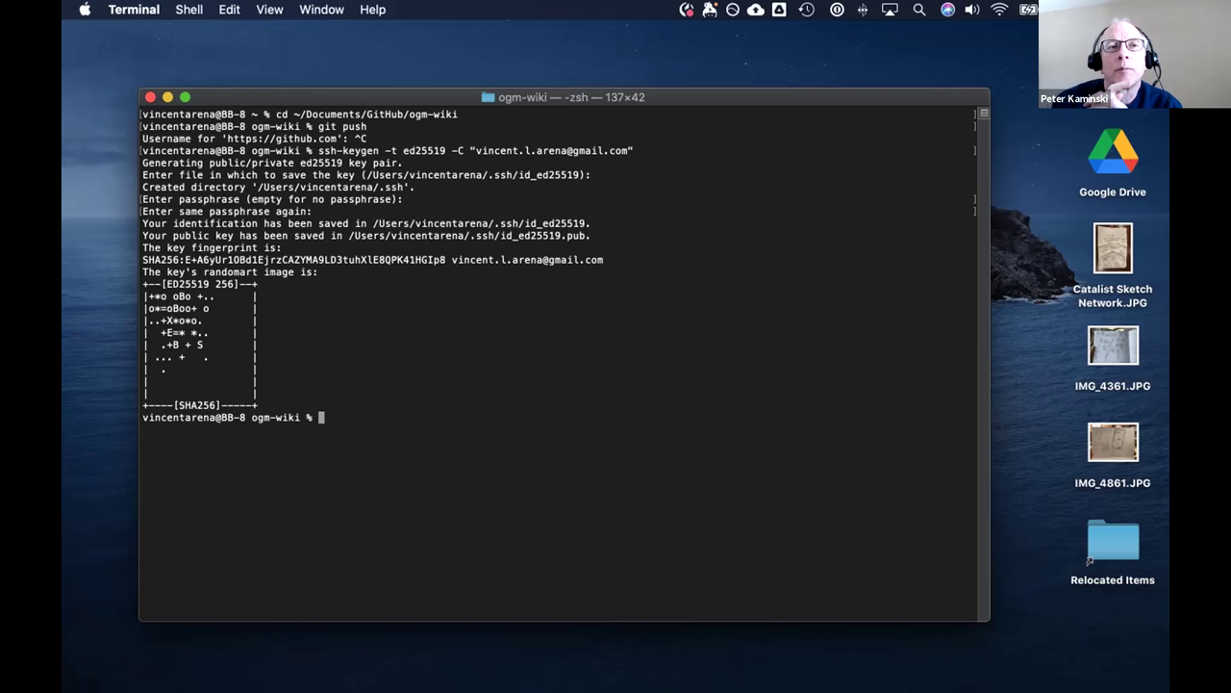
mouse_move(758, 673)
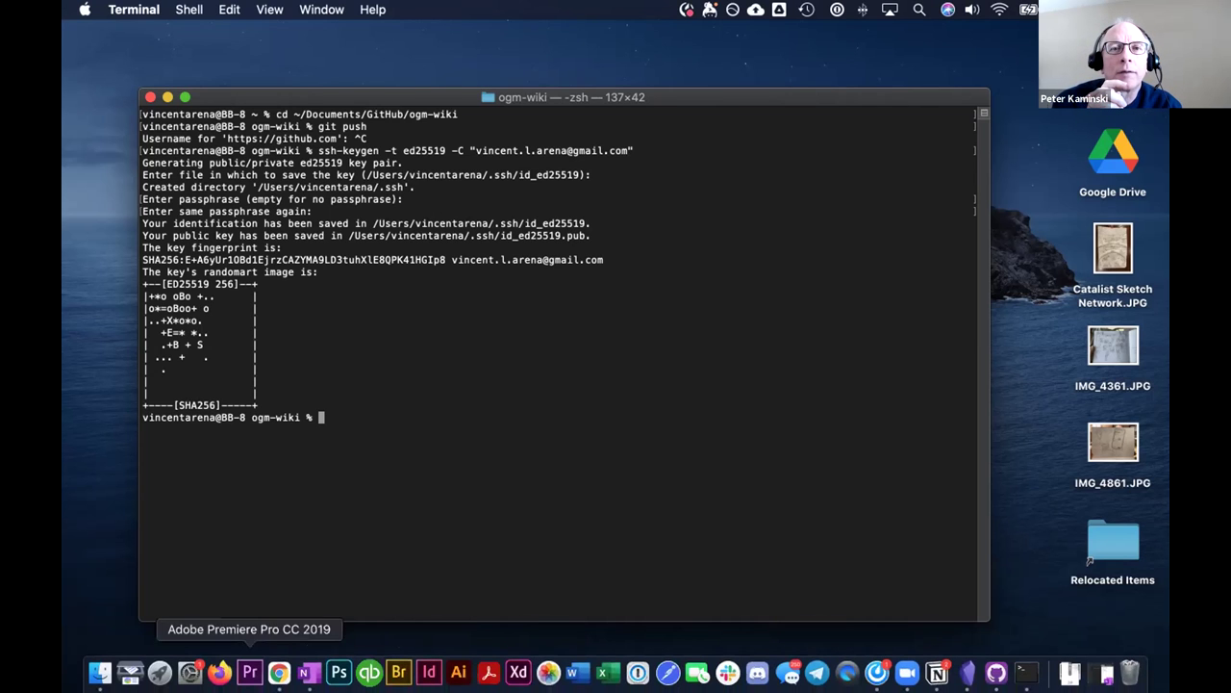
Open the GitHub Docs guide 'Adding a new SSH key to your GitHub account'.
click(278, 672)
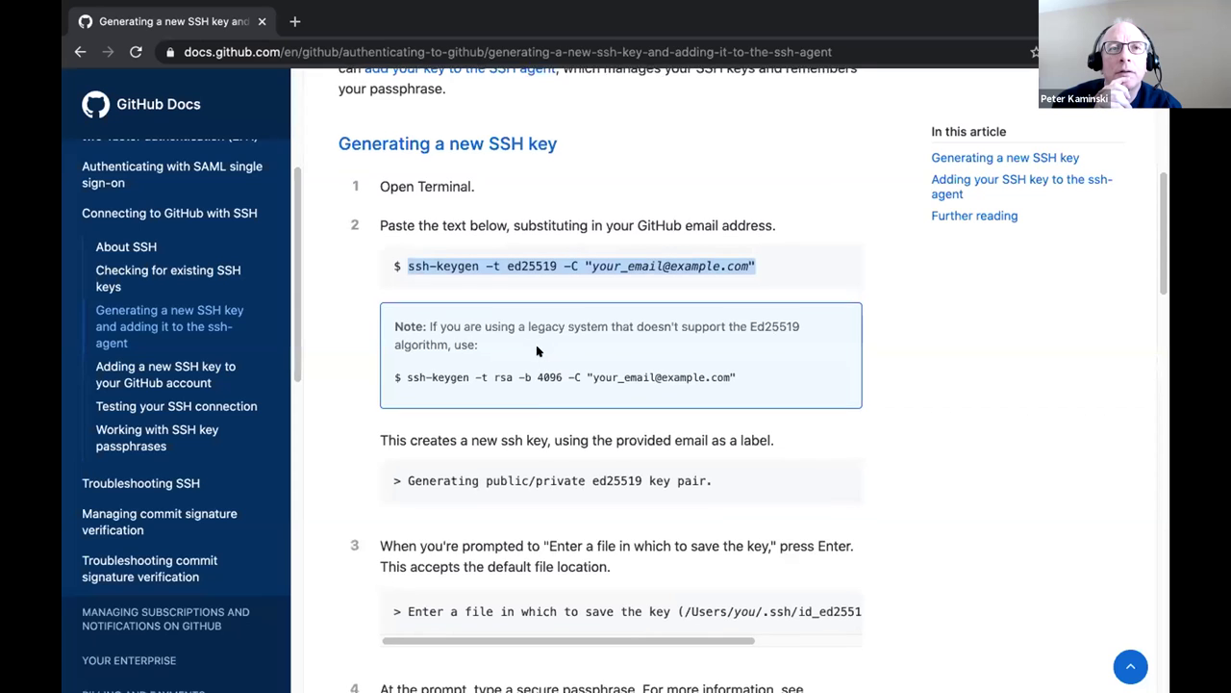
scroll(539, 354, down, 5)
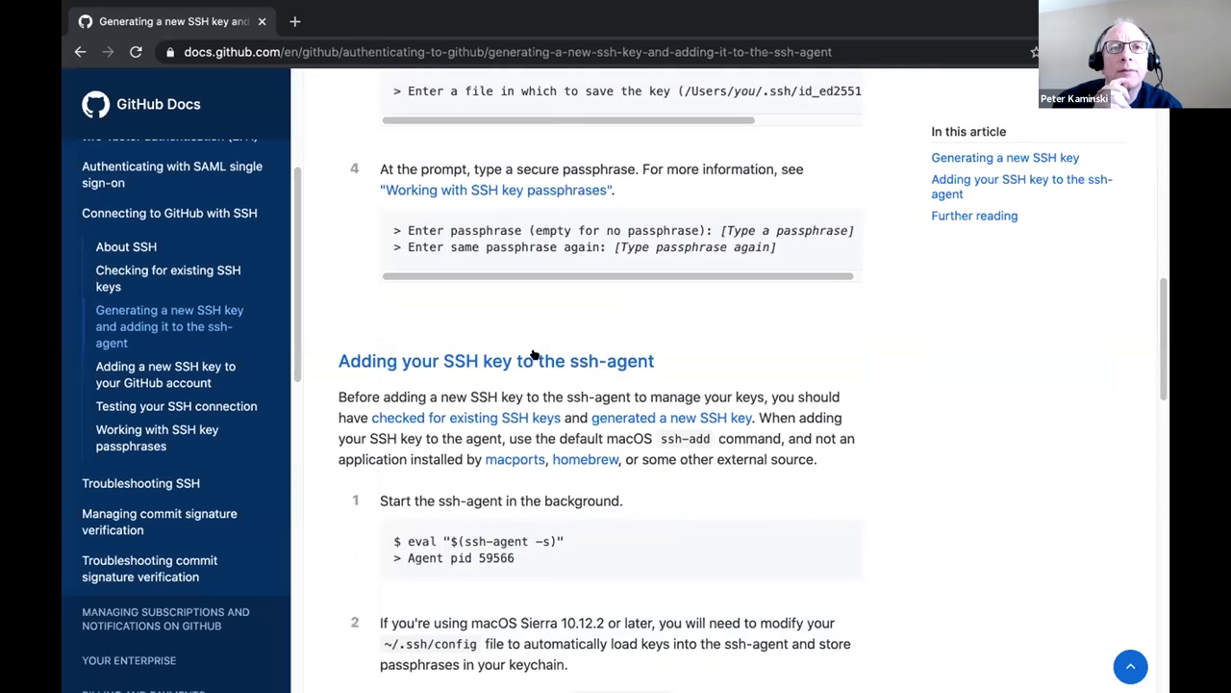
scroll(534, 356, down, 2)
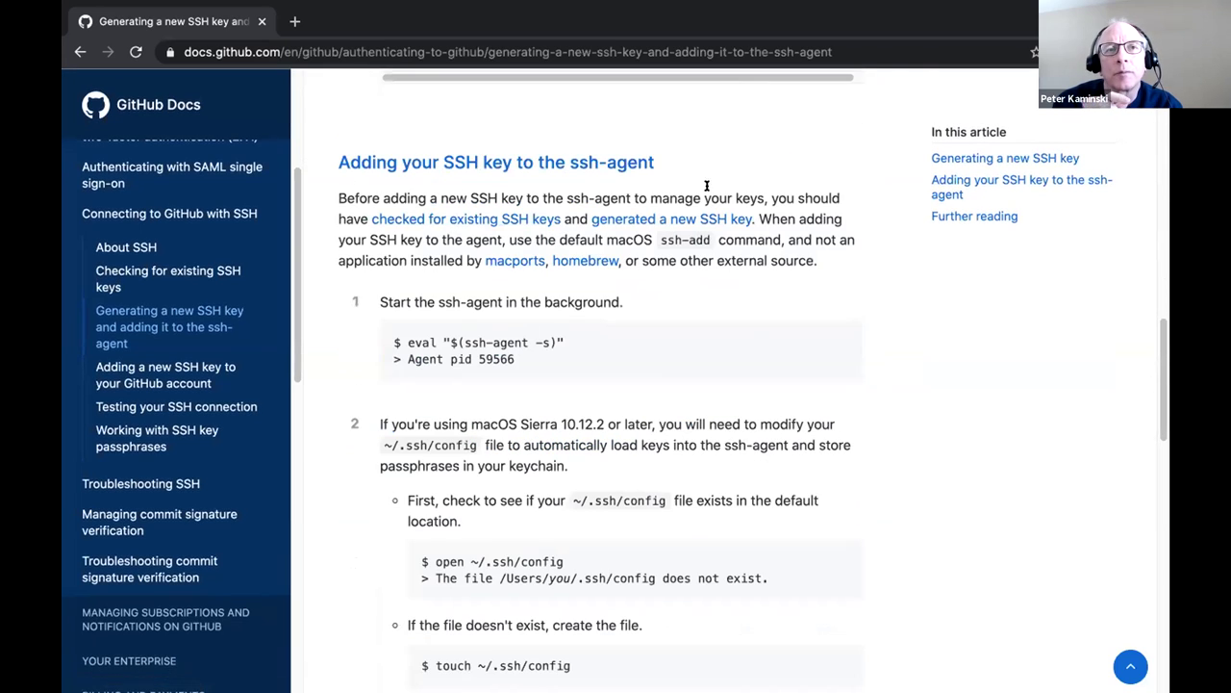
drag(1162, 339, 1164, 577)
scroll(479, 574, up, 4)
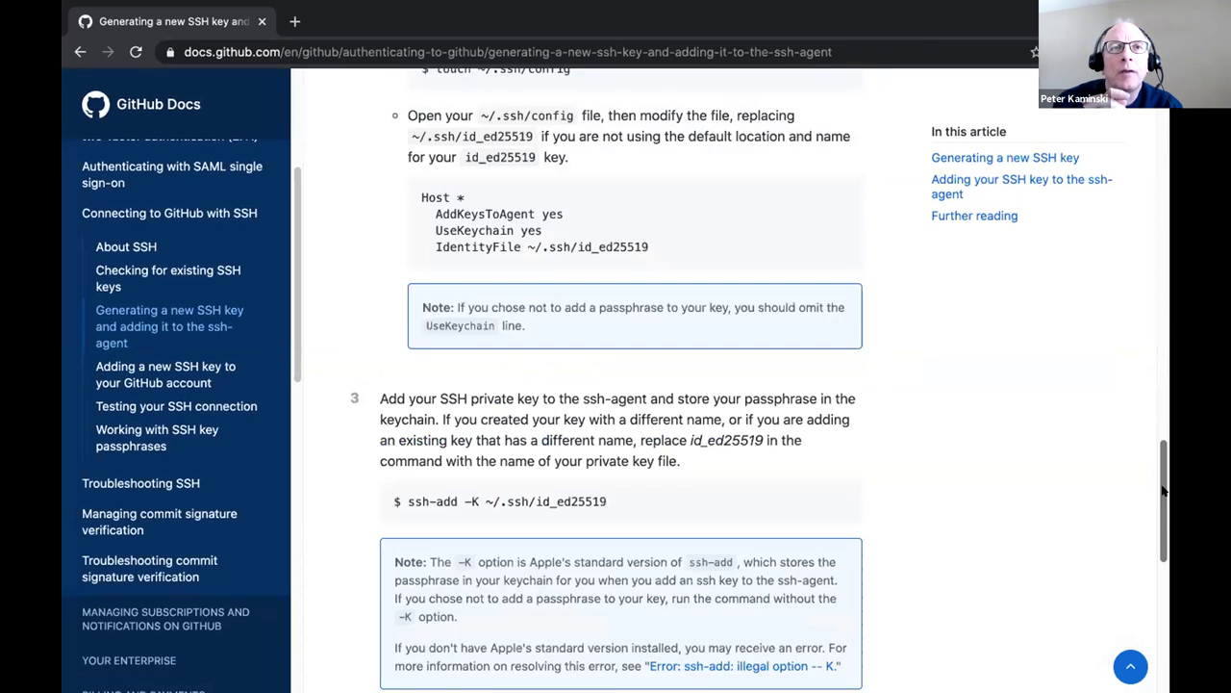
click(476, 565)
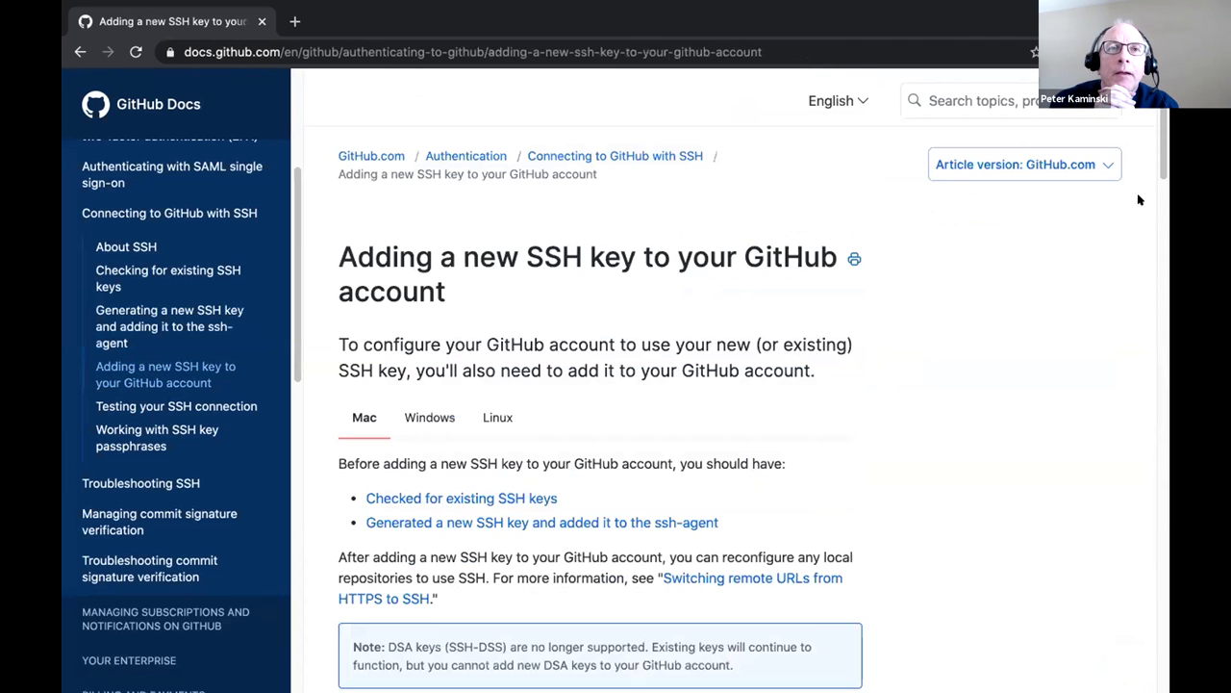
Copy the guide's pbcopy < ~/.ssh/id_ed25519.pub command and paste it at the Terminal prompt.
scroll(1162, 154, down, 2)
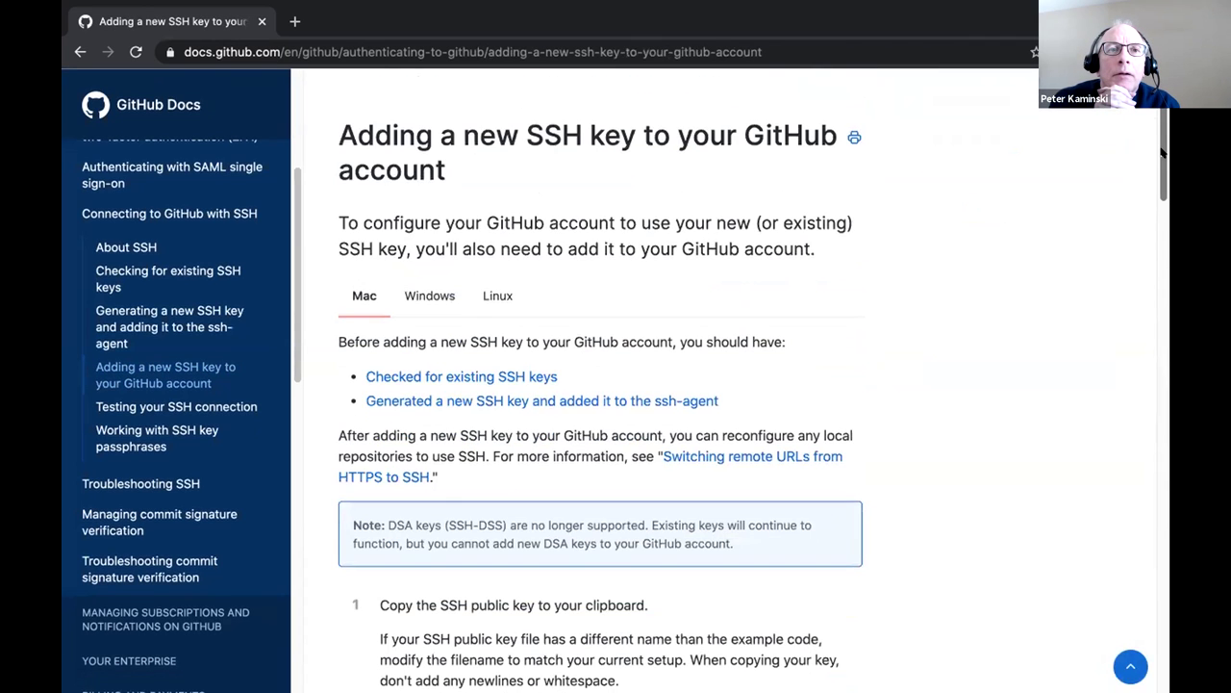
drag(1162, 154, 1165, 213)
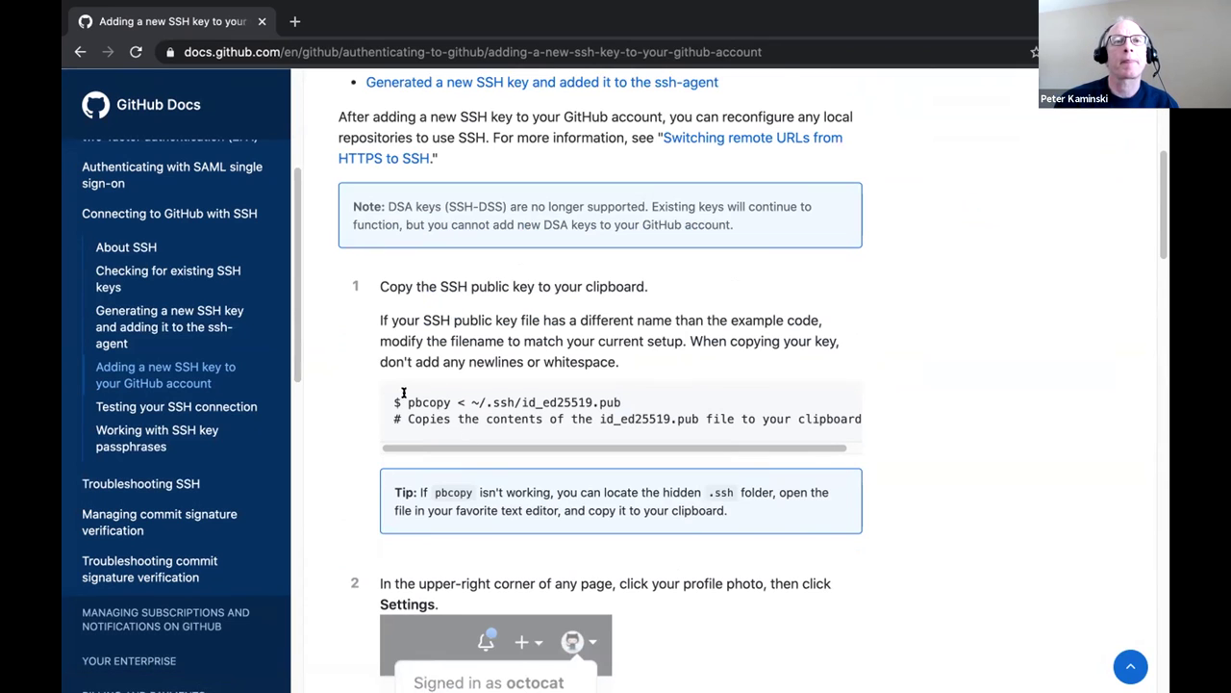
drag(408, 400, 828, 401)
key(super+c)
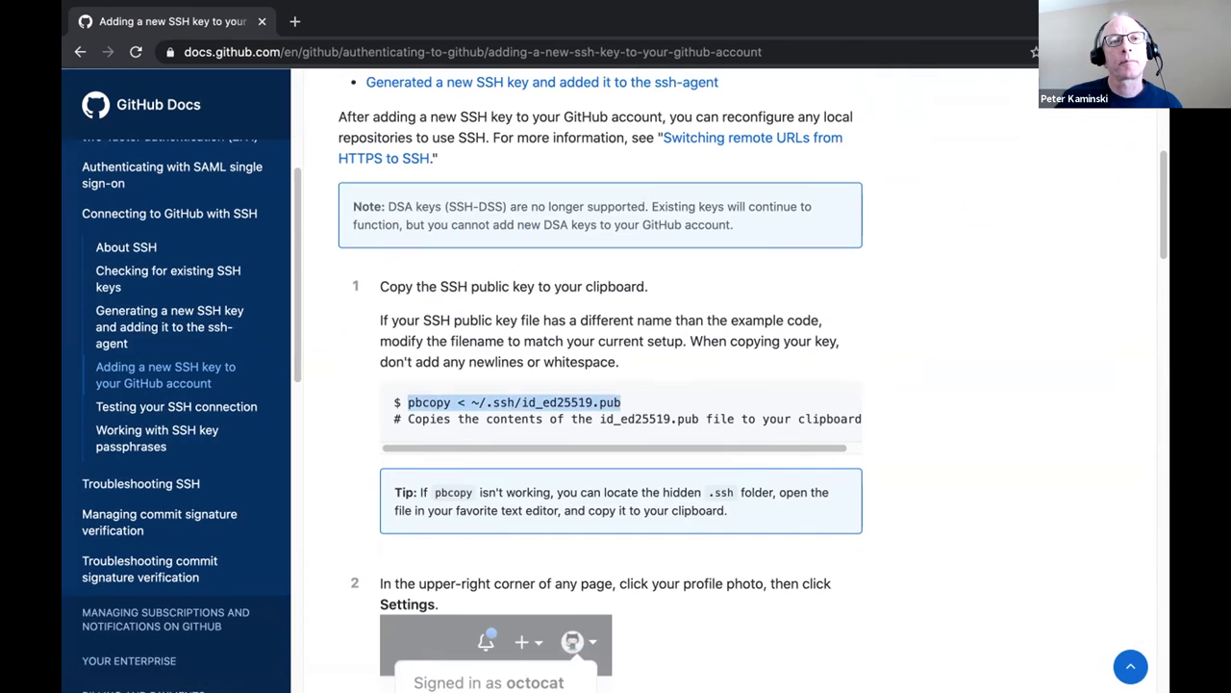
mouse_move(1080, 673)
click(1026, 673)
key(super+v)
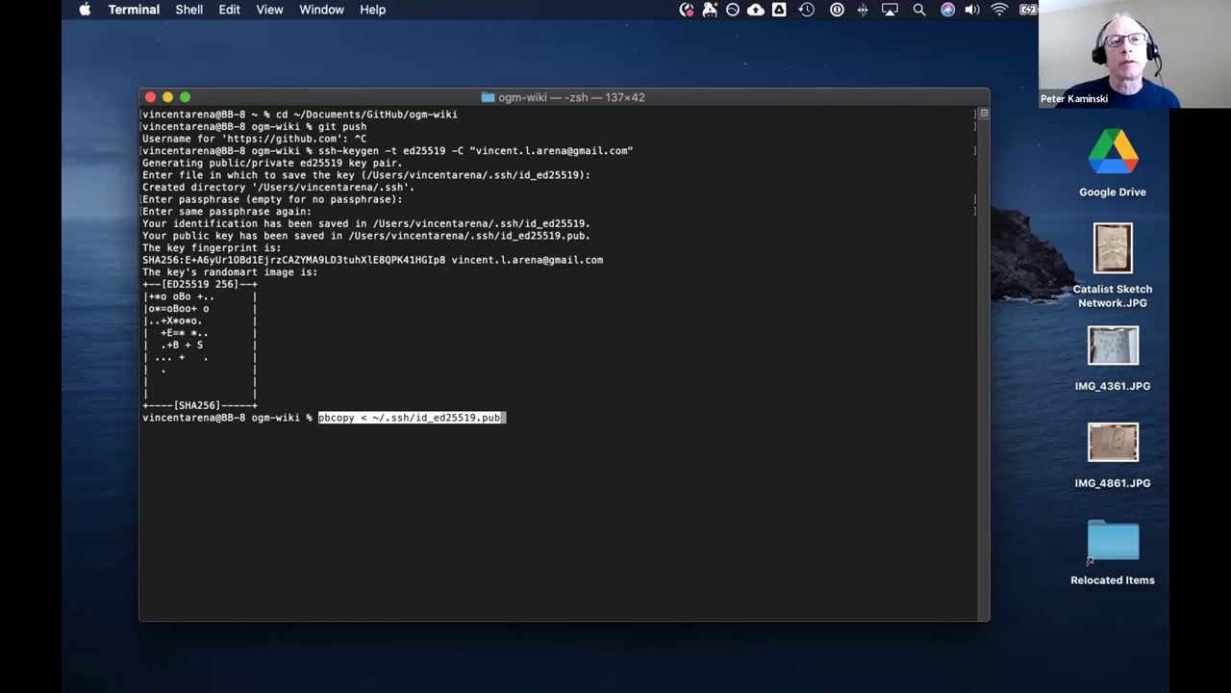
Run pbcopy < ~/.ssh/id_ed25519.pub to copy the public key to the clipboard.
click(527, 412)
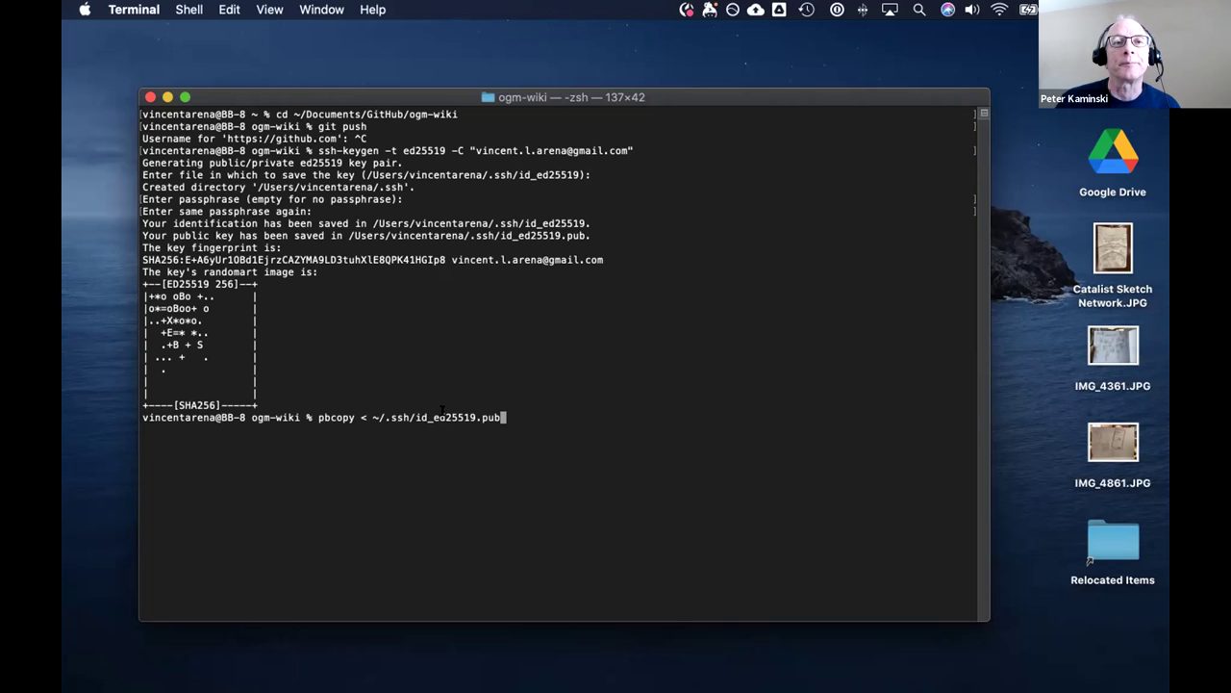
key(Return)
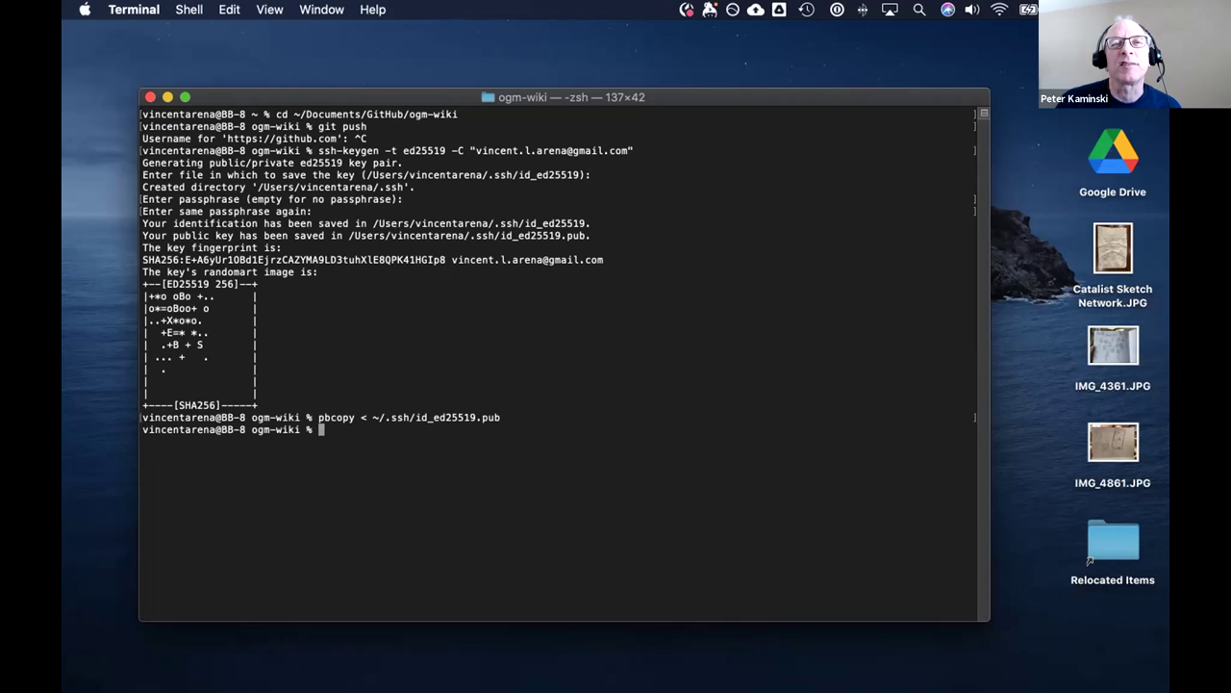
mouse_move(190, 671)
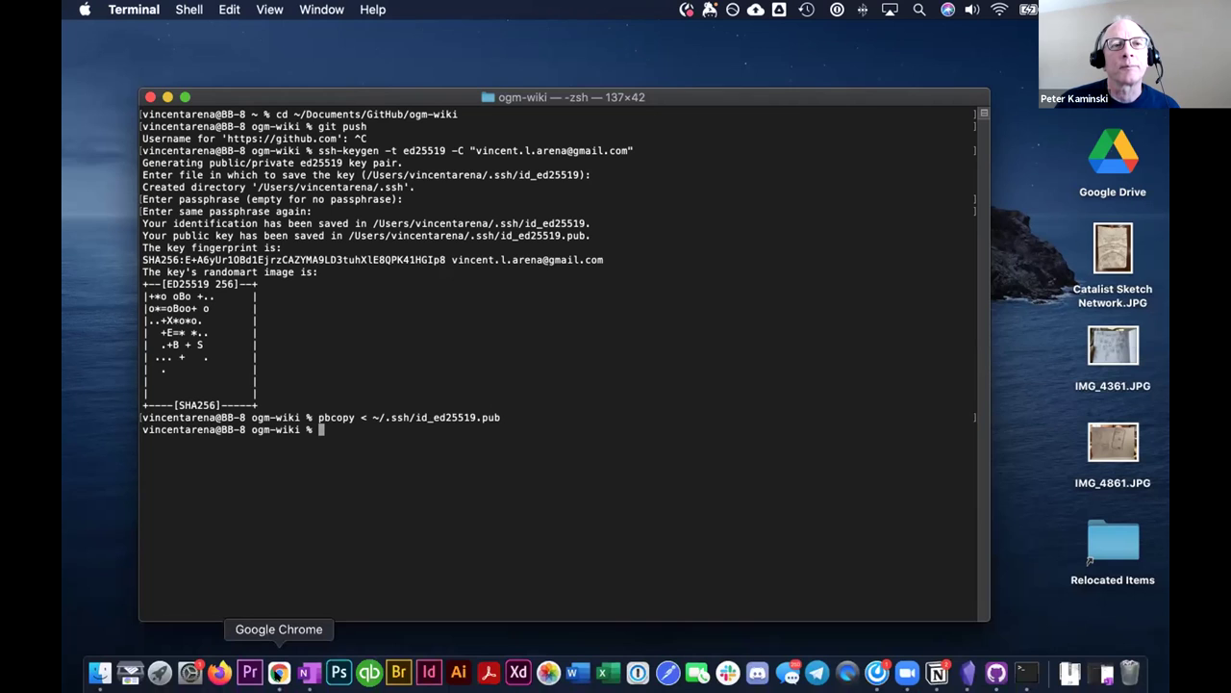
click(279, 671)
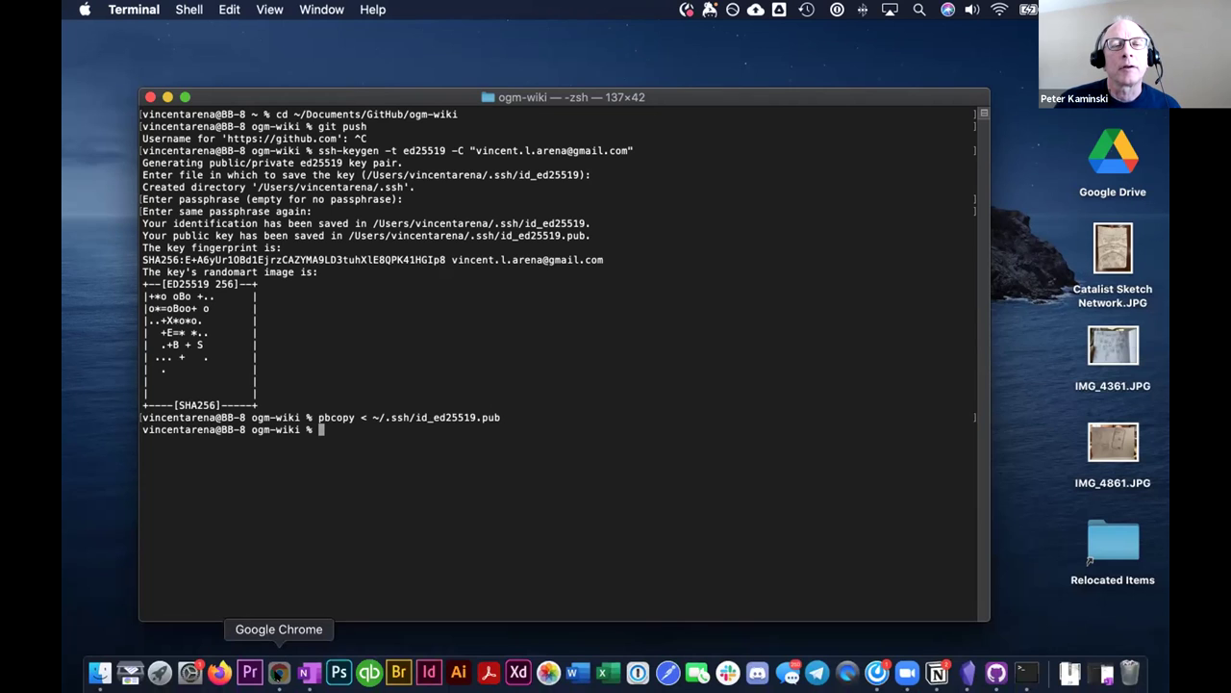
Scroll the GitHub Docs article down to steps 3–6 for adding the SSH key.
scroll(510, 426, down, 4)
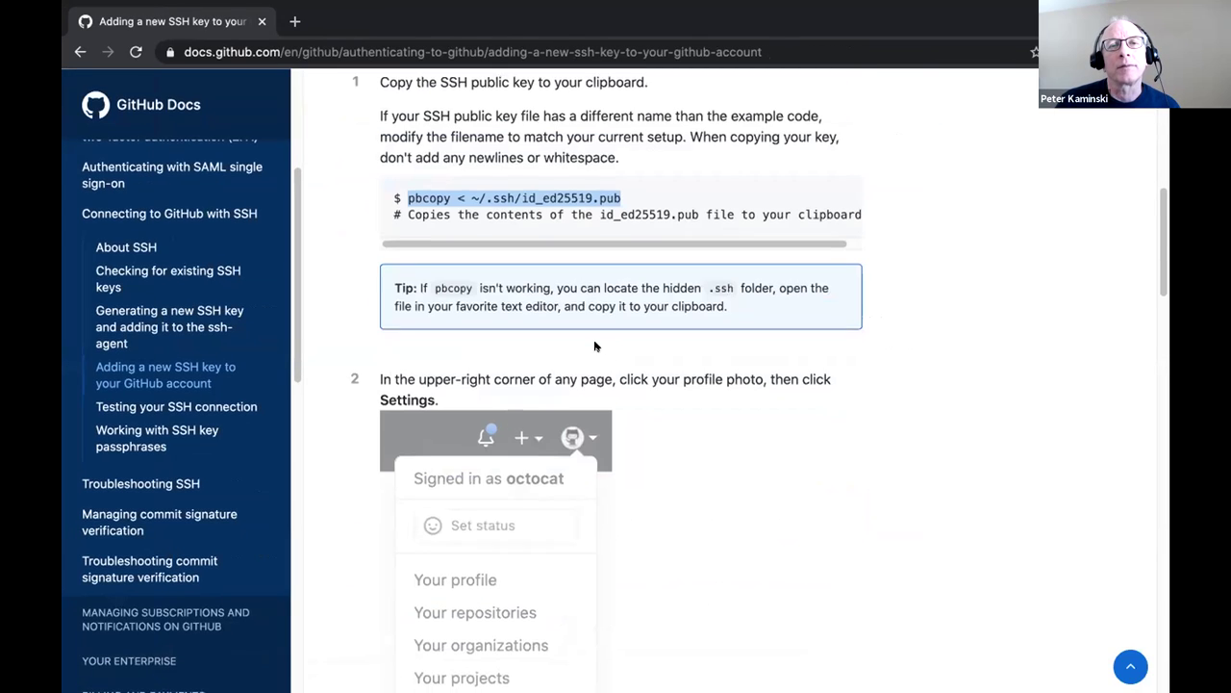
scroll(601, 351, down, 10)
scroll(592, 349, down, 8)
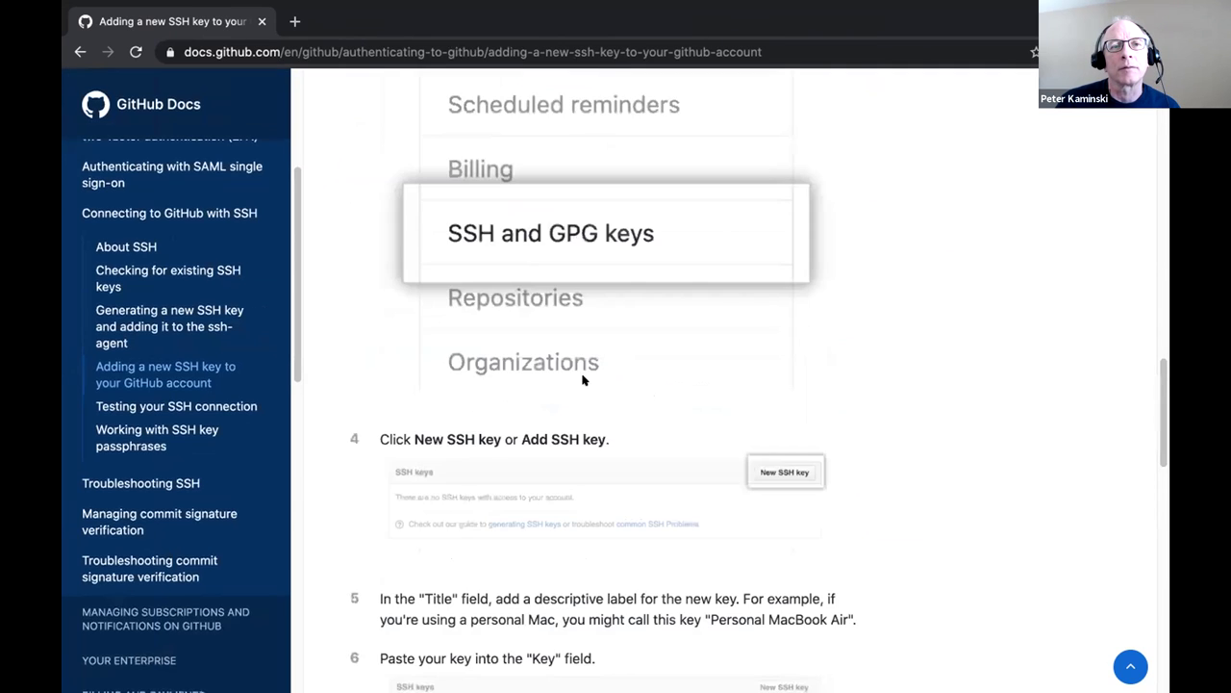
scroll(585, 385, down, 3)
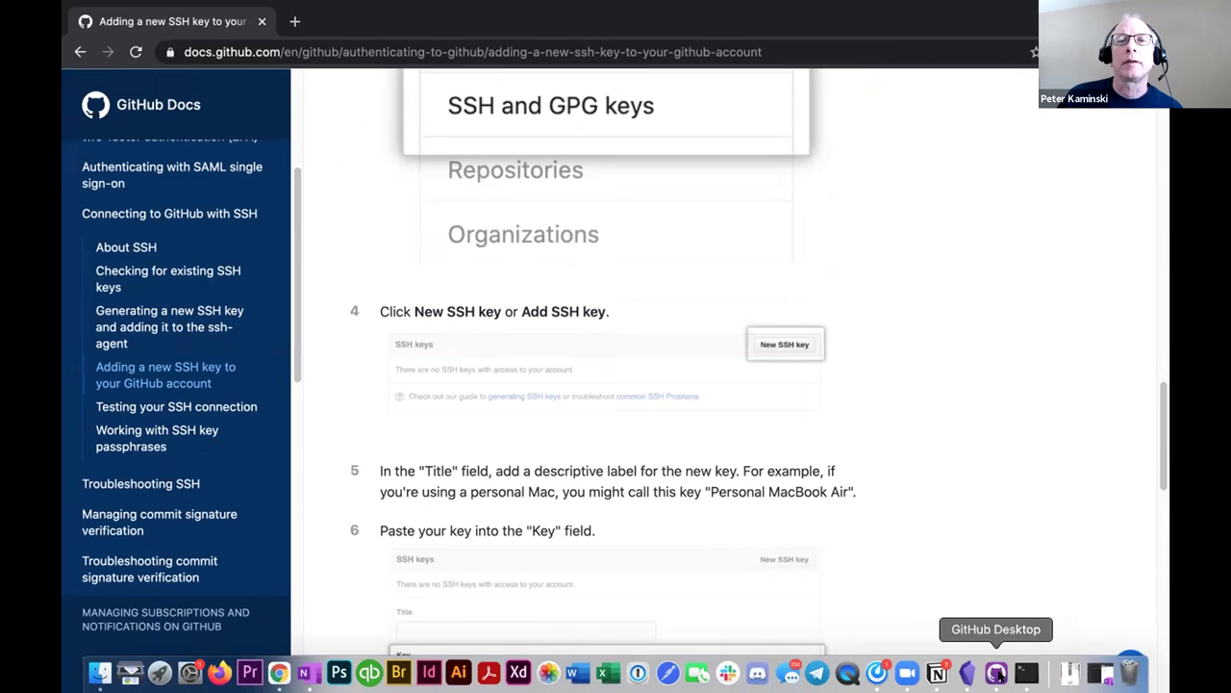
Close and quit GitHub Desktop, then bring up the ogm-wiki repository page in Chrome.
click(998, 673)
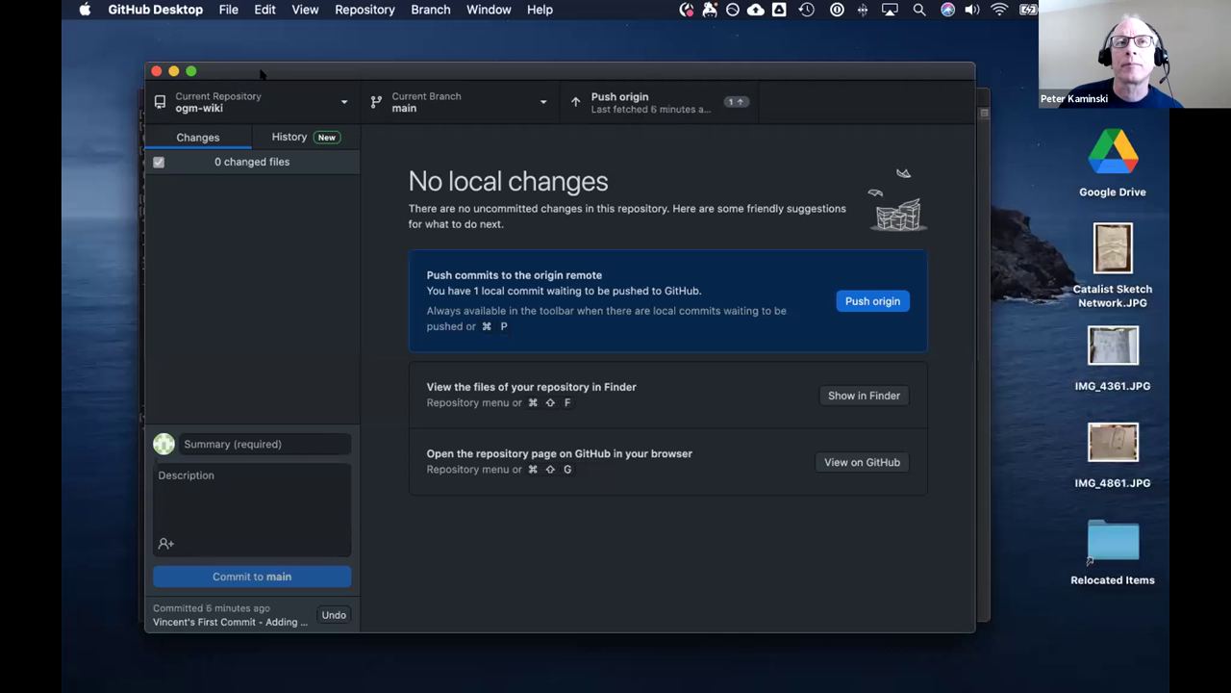
double_click(238, 80)
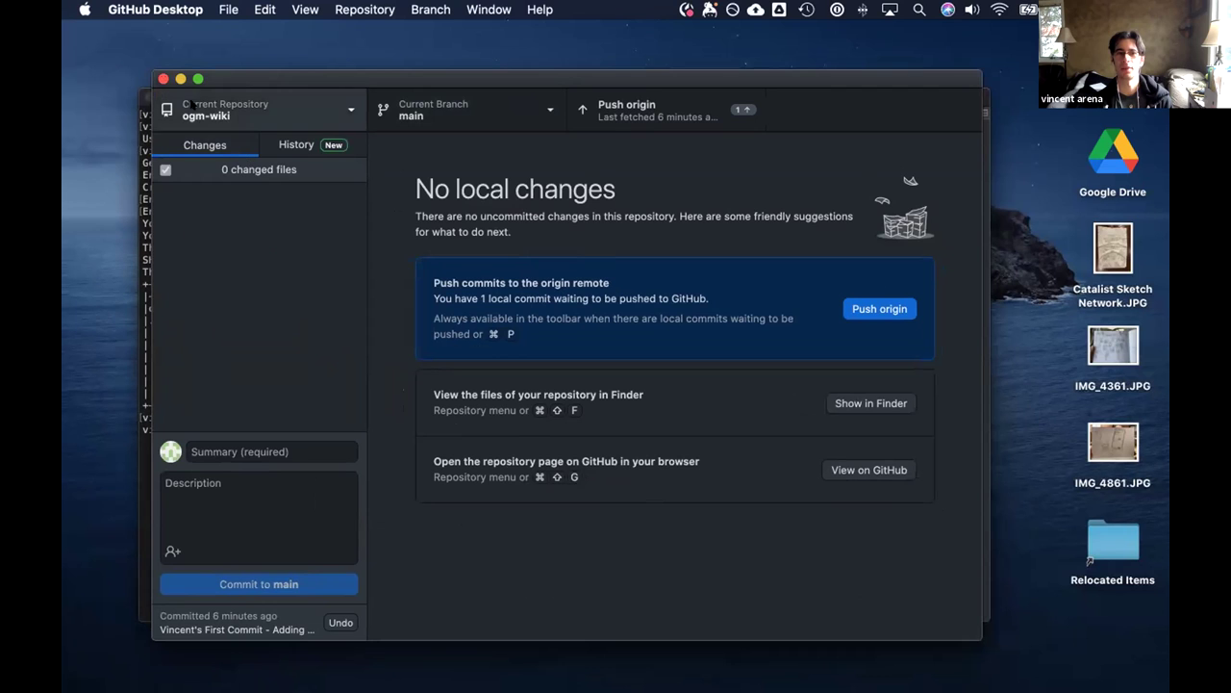
click(163, 80)
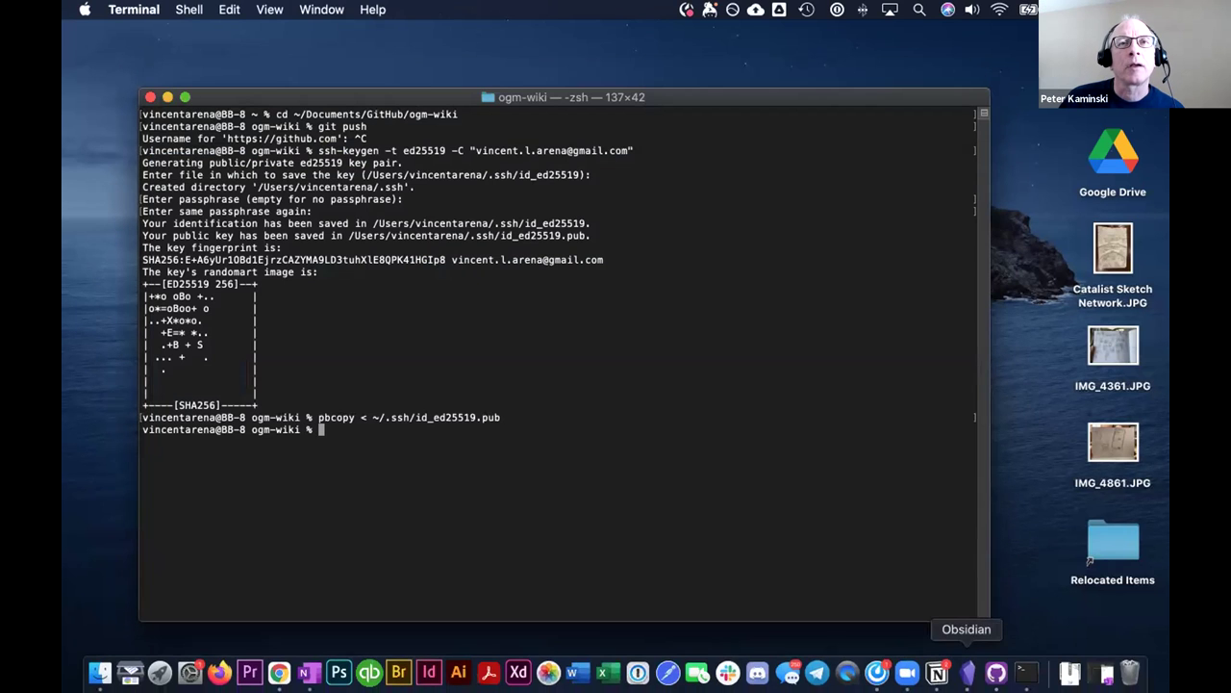
right_click(995, 673)
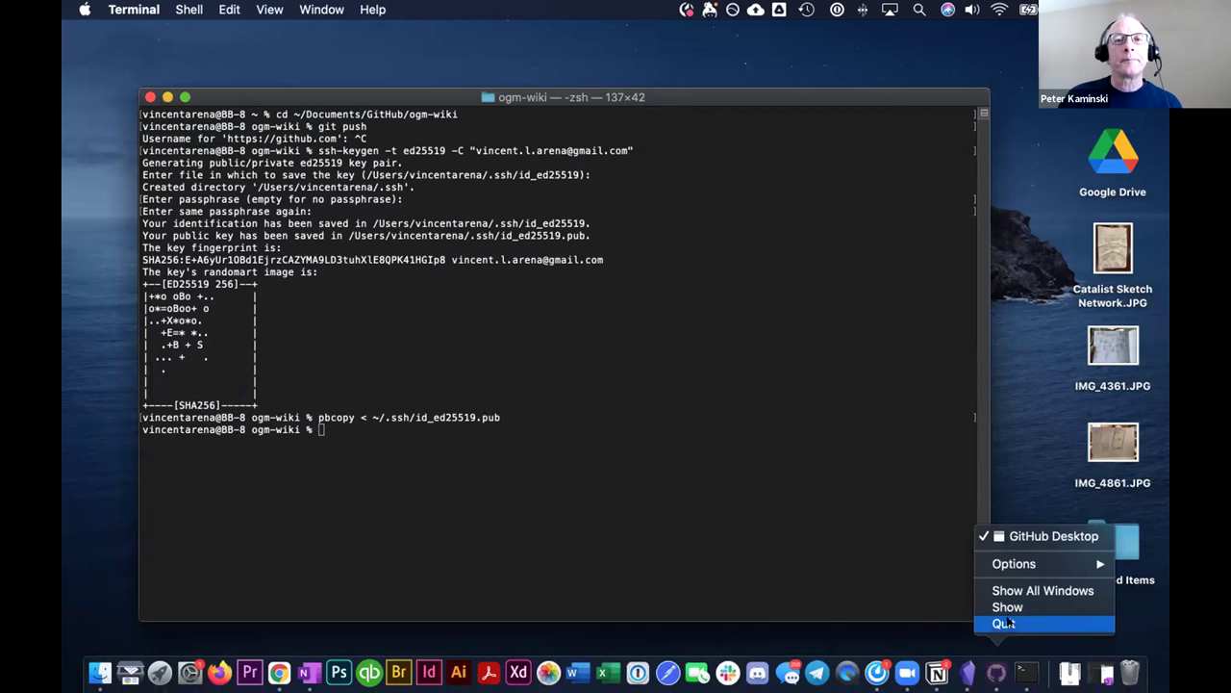
click(1003, 624)
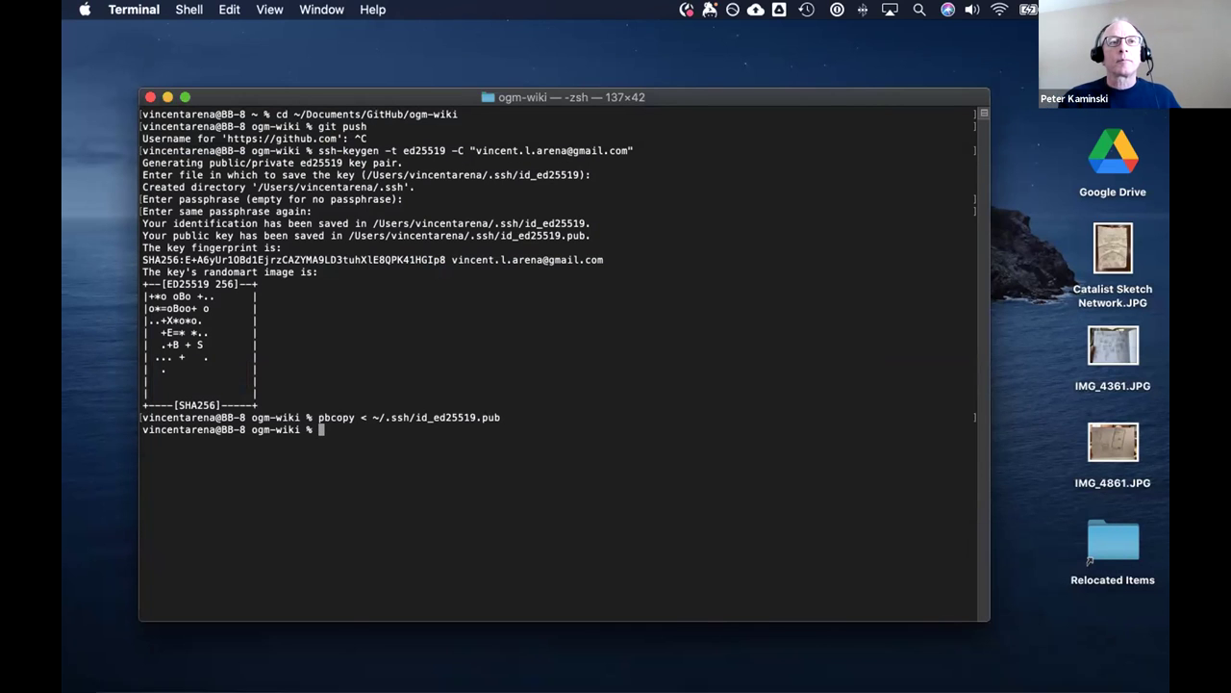
right_click(289, 672)
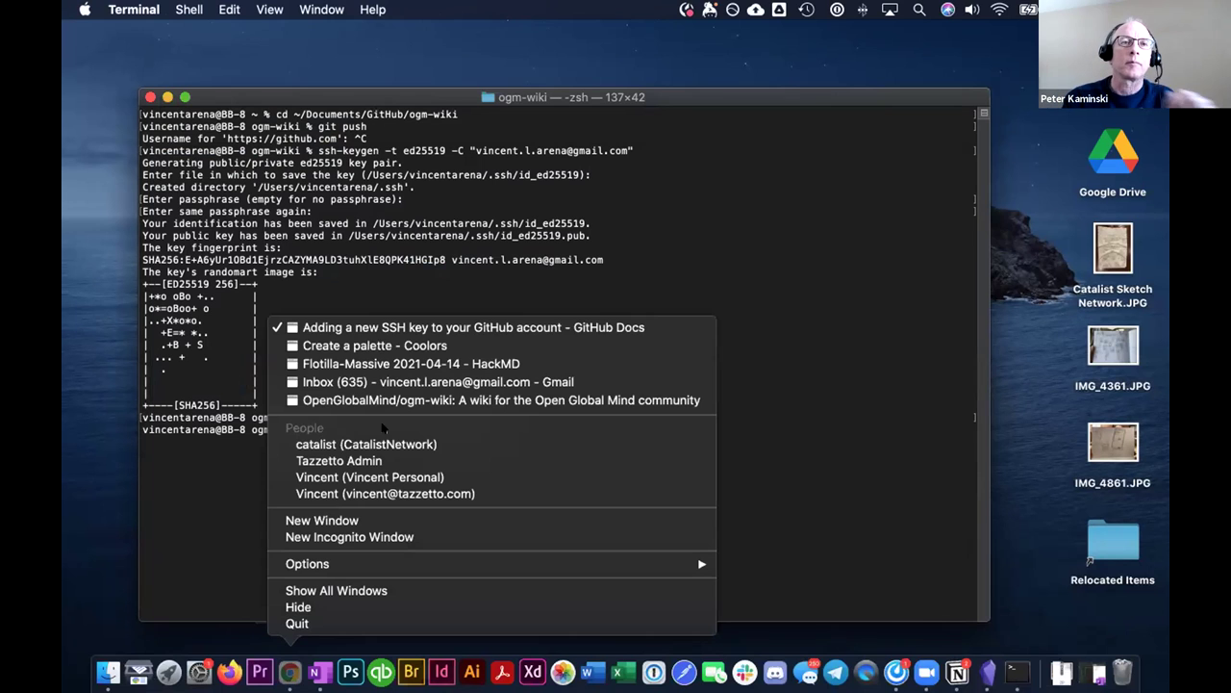
click(402, 399)
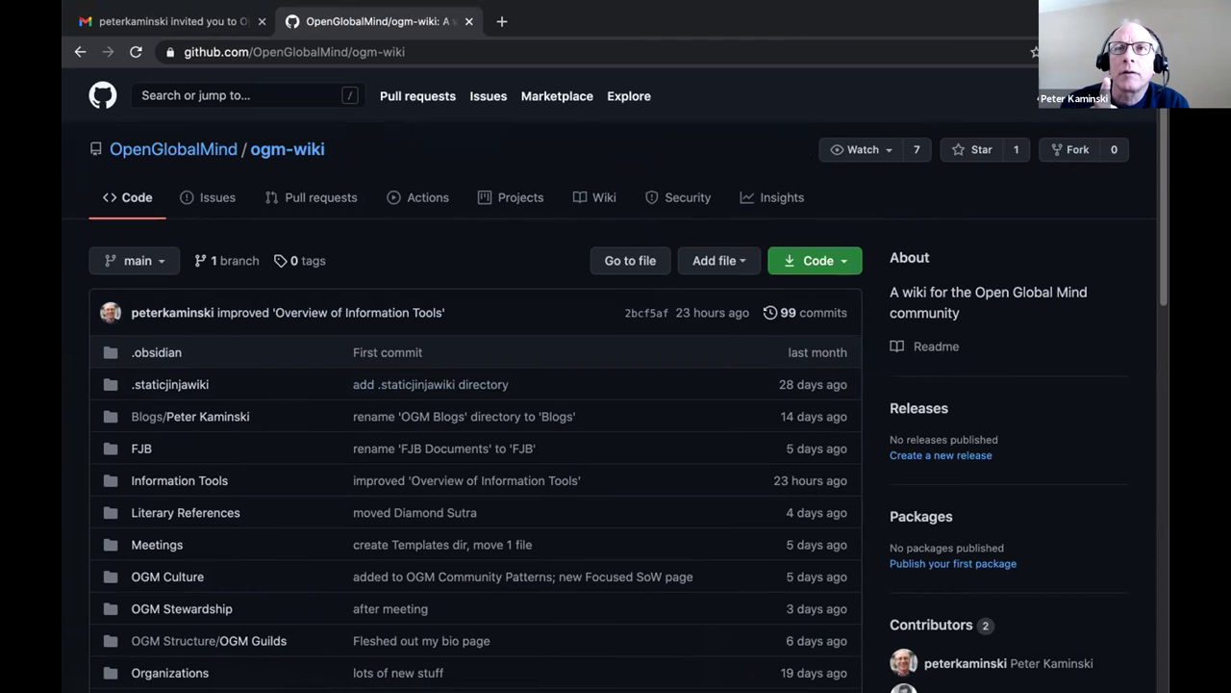
Go to account Settings > SSH and GPG keys and start a new SSH key.
click(1121, 95)
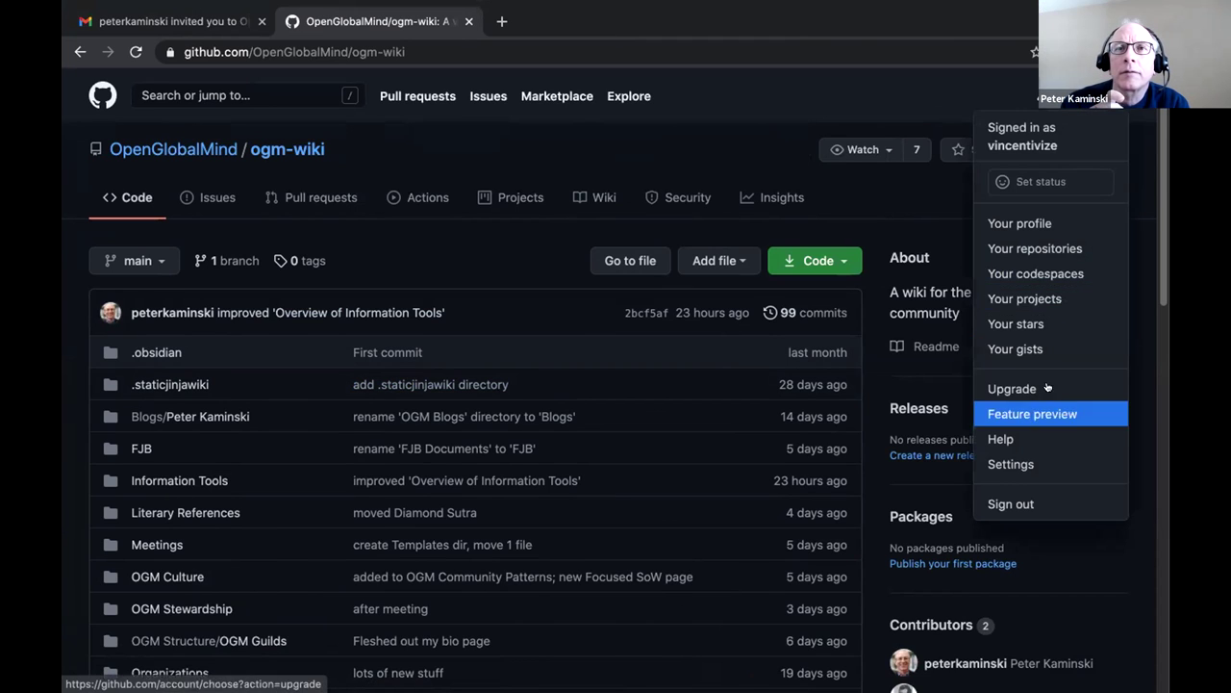
click(1010, 464)
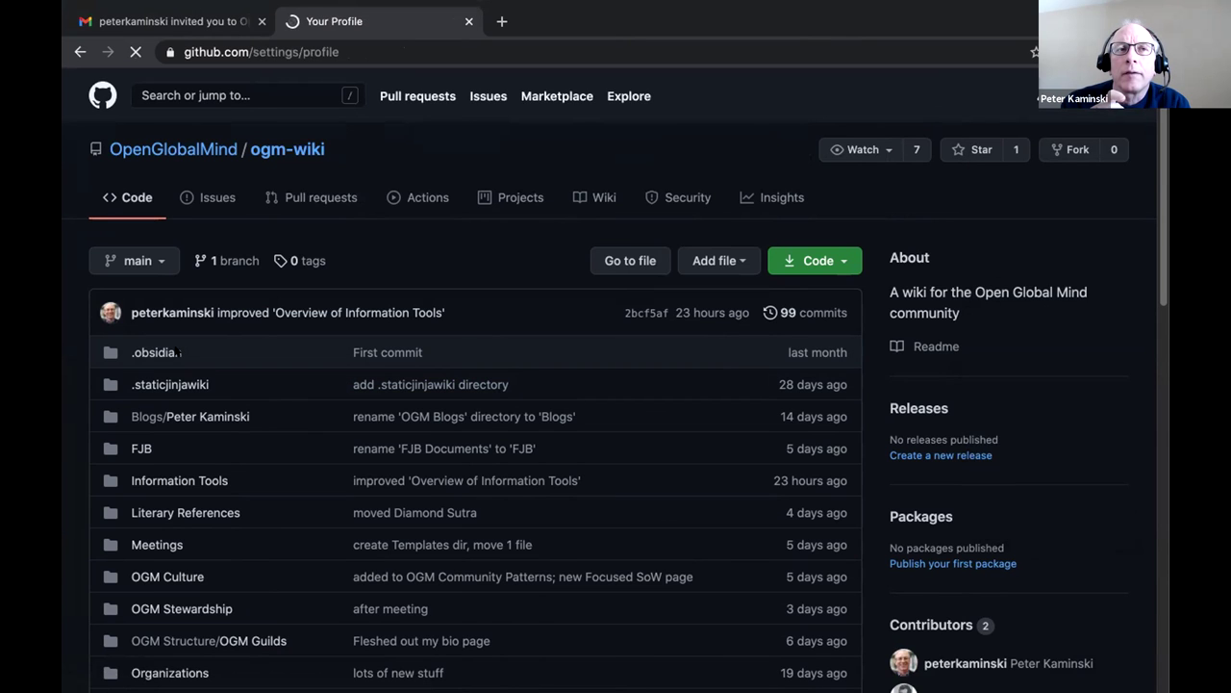
scroll(231, 339, down, 5)
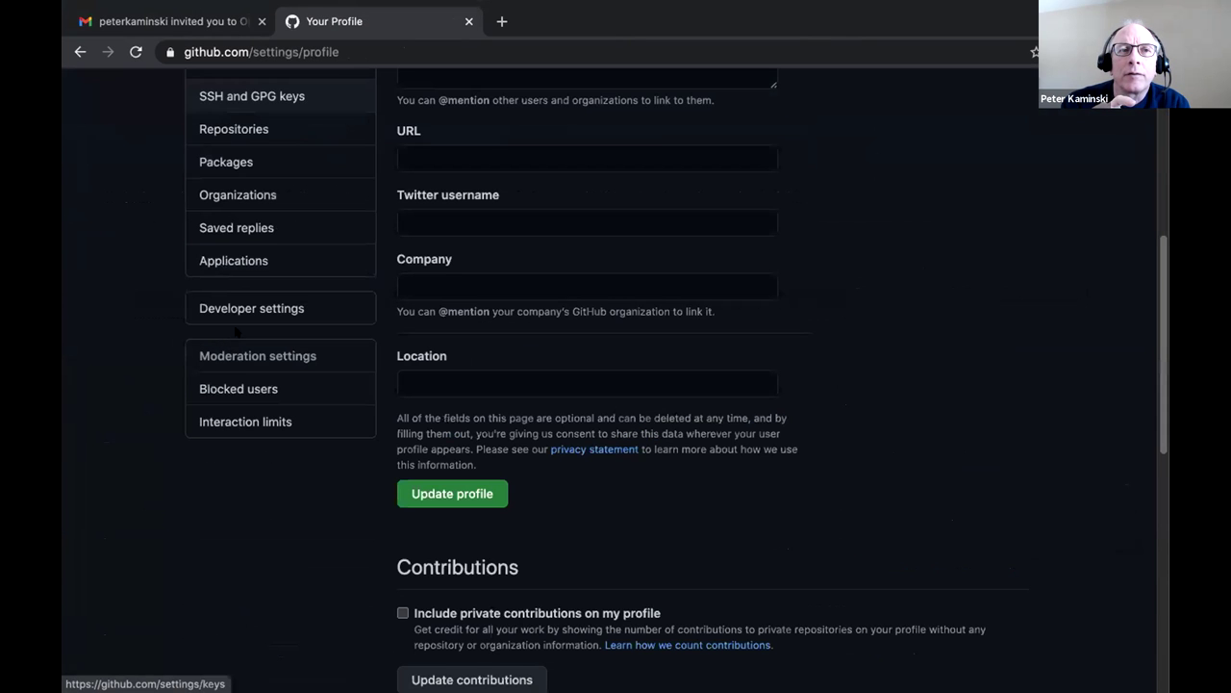
click(252, 97)
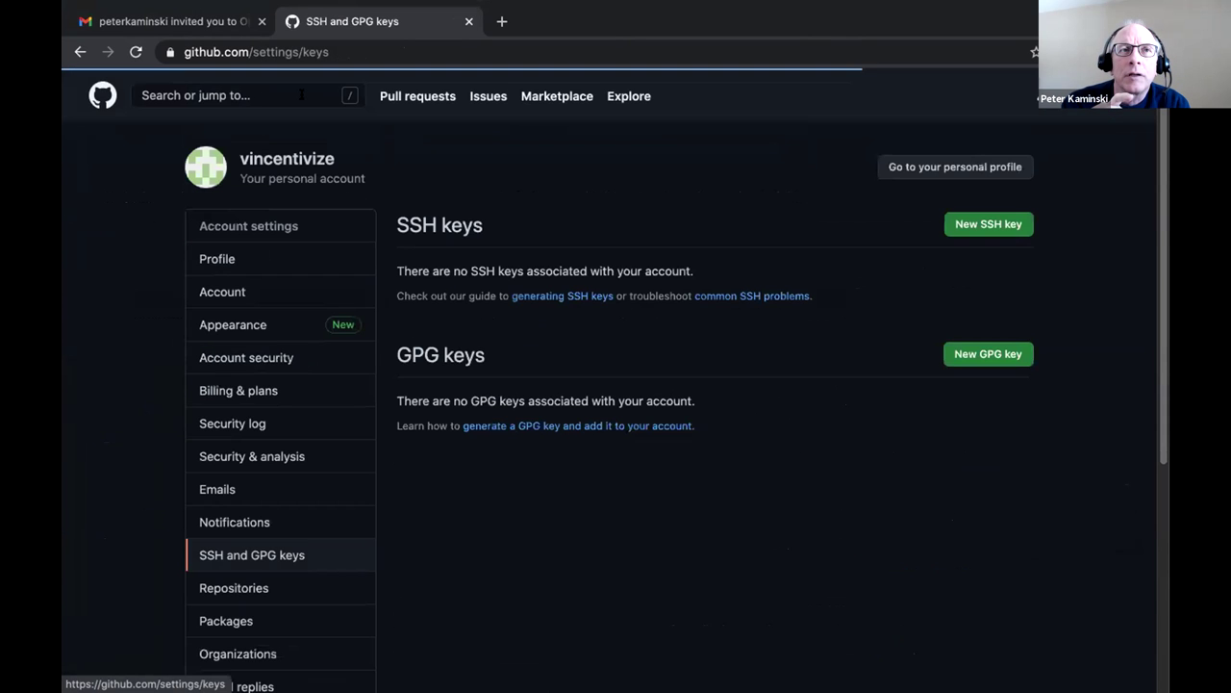
click(1003, 223)
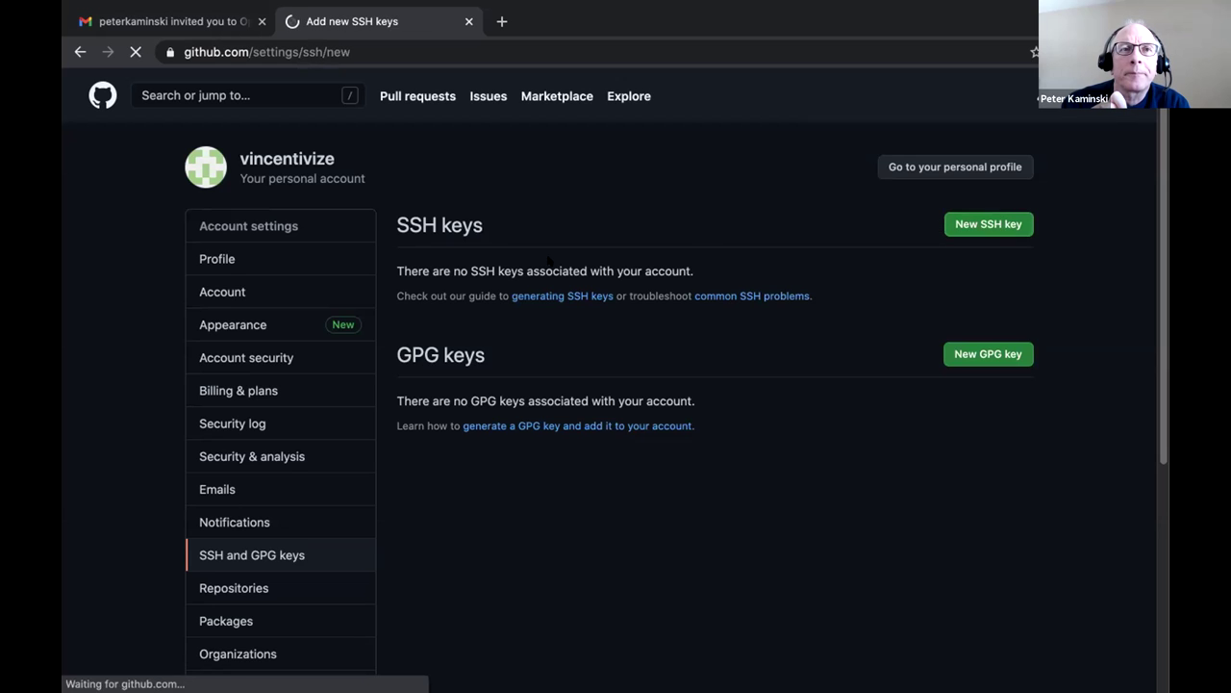
Paste the copied ssh-ed25519 public key into the Key box.
click(465, 296)
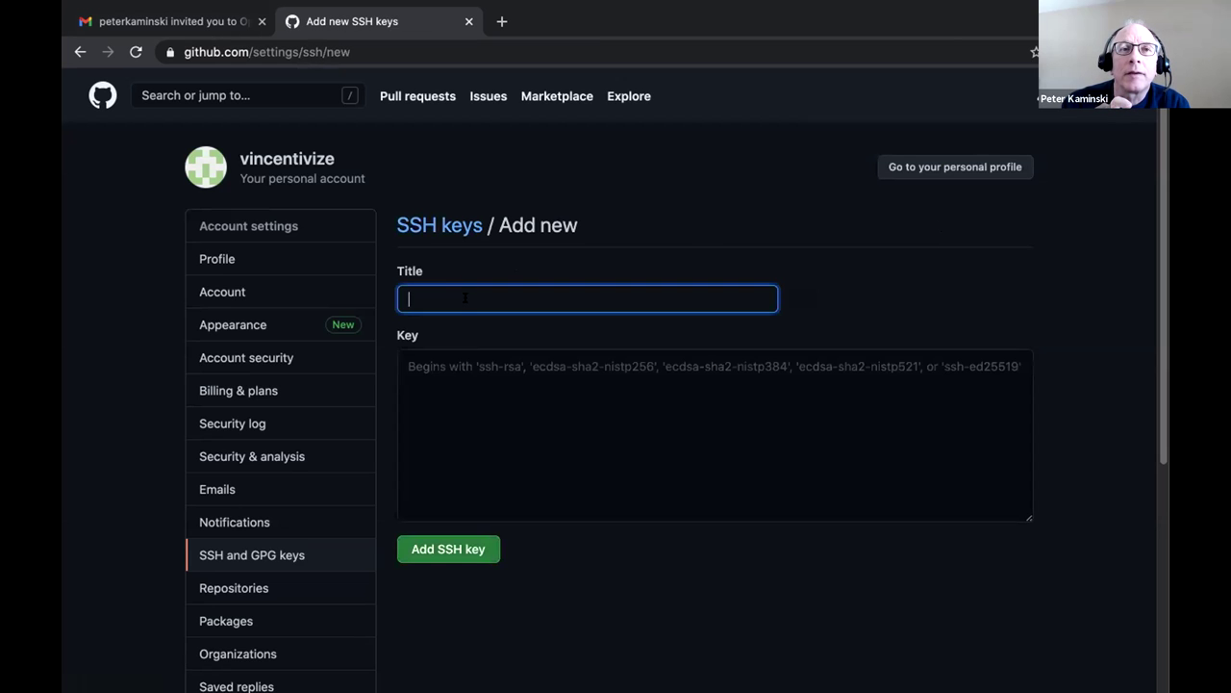
mouse_move(687, 676)
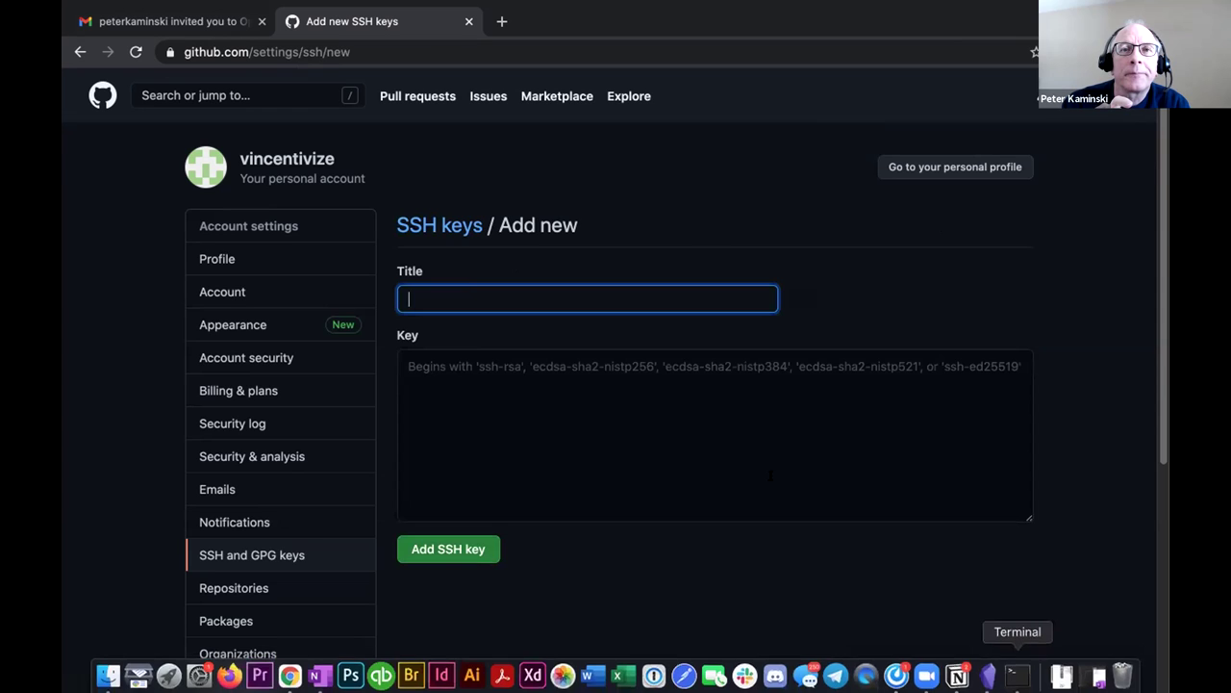
click(479, 427)
key(super+v)
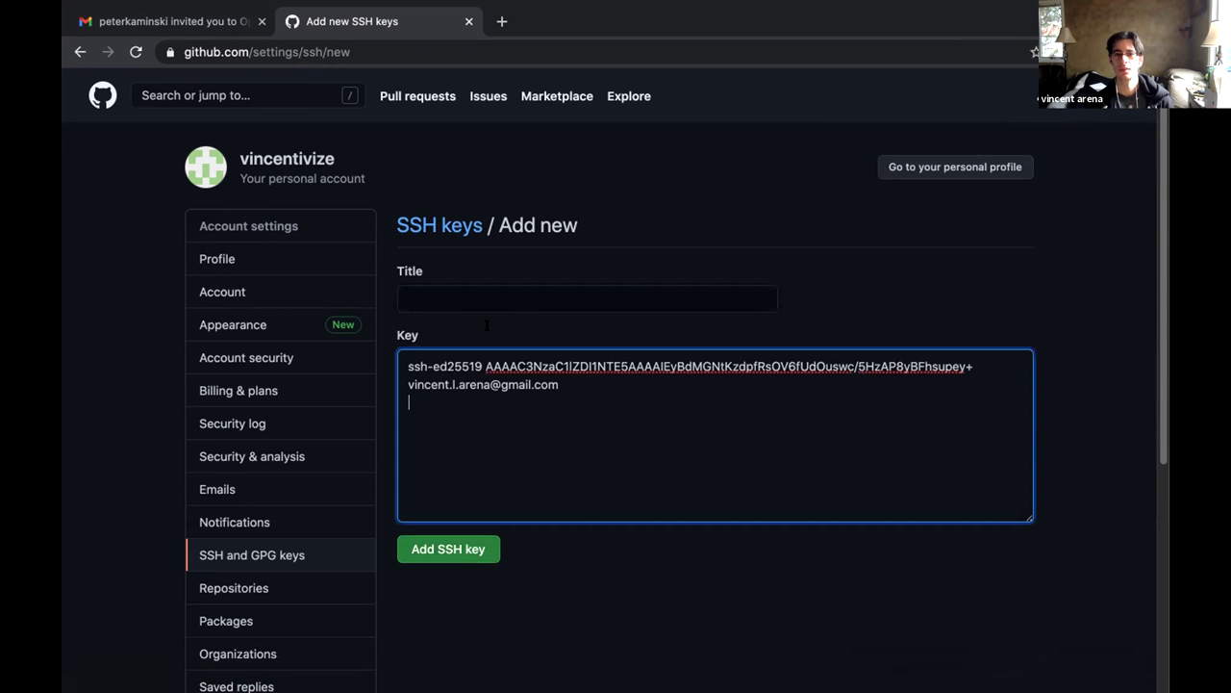
Enter BB8-4-16-2021 as the new SSH key's title.
click(438, 288)
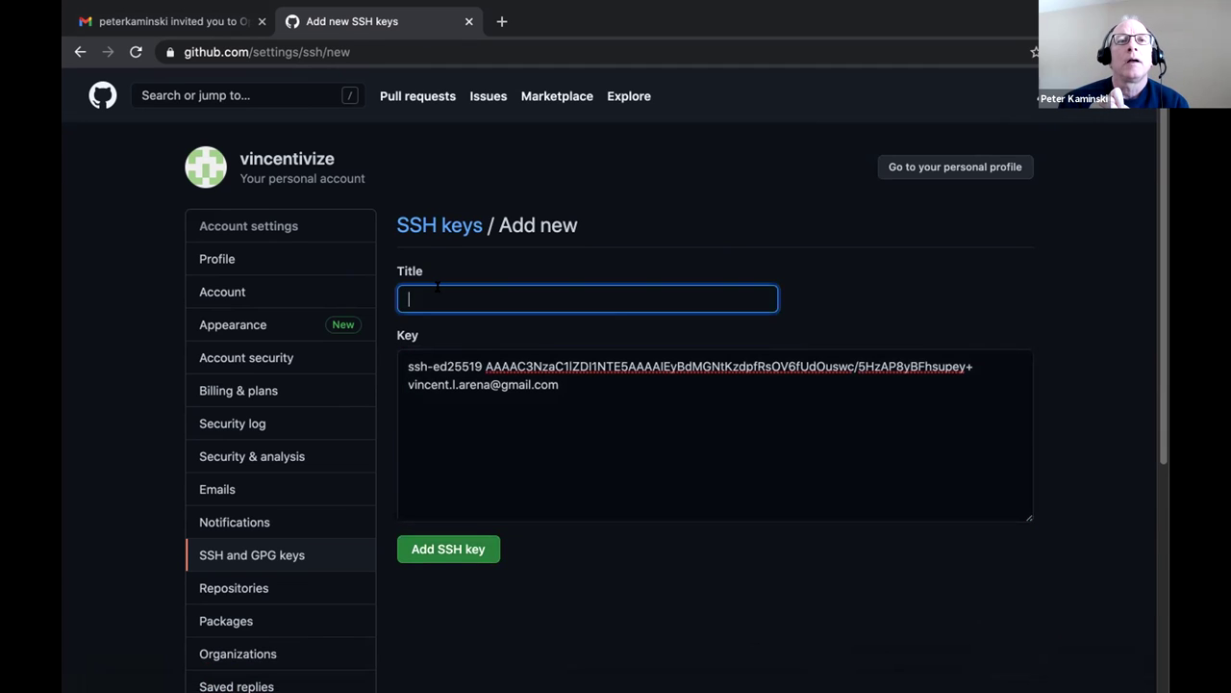
text(OGM)
key(BackSpace)
key(BackSpace)
key(BackSpace)
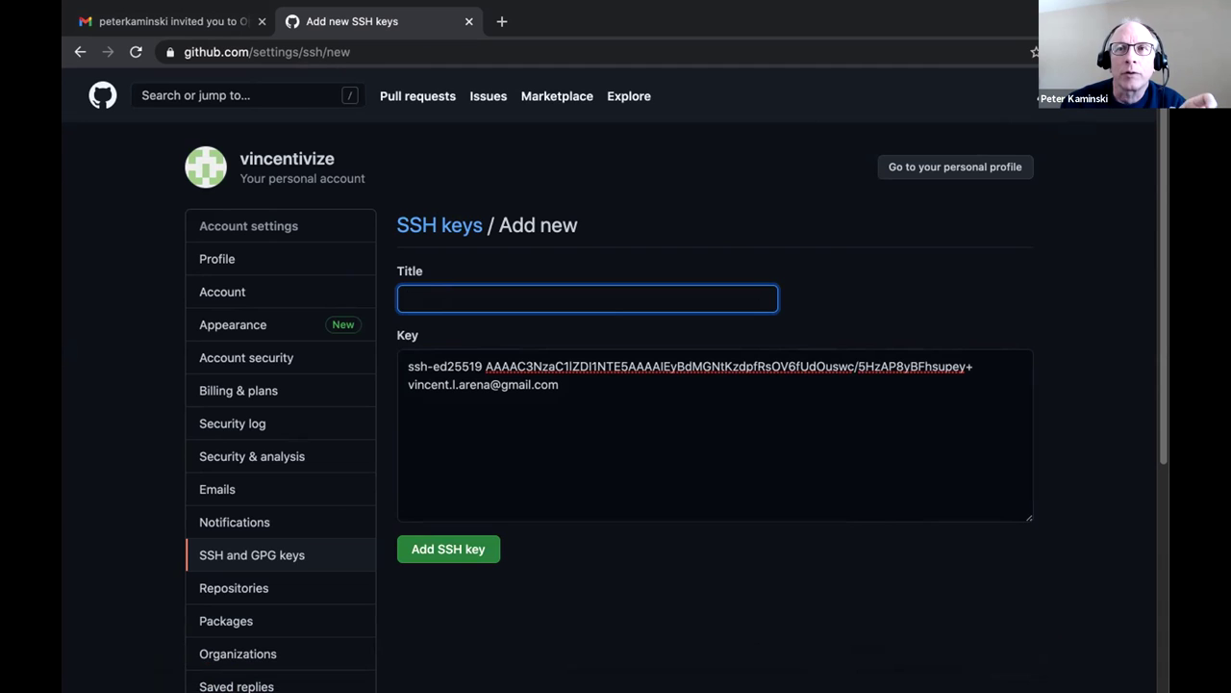
text(BB*)
text(8-)
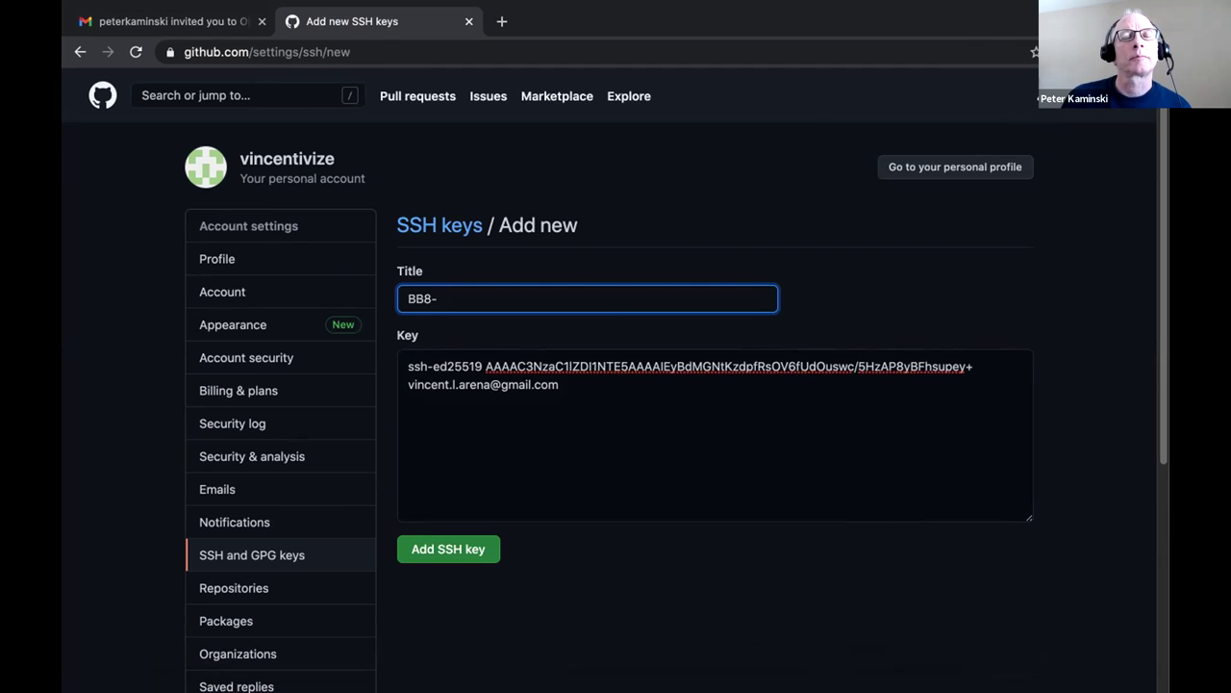
text(4)
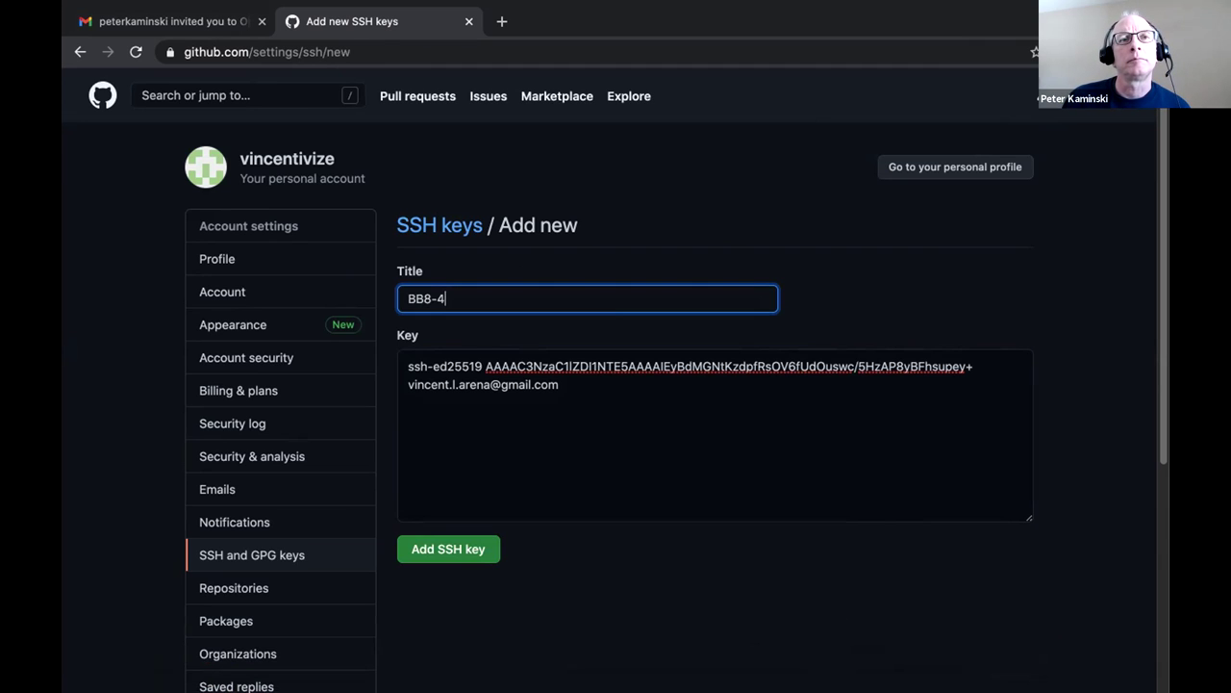
text(-16)
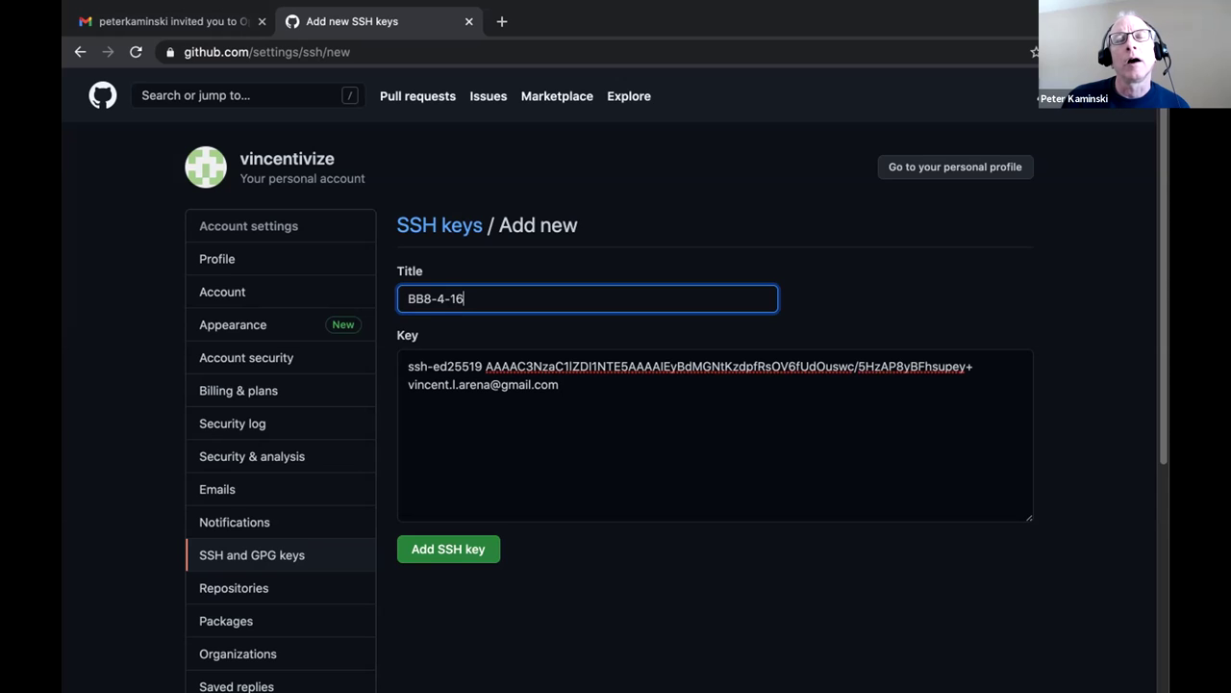
text(-2021)
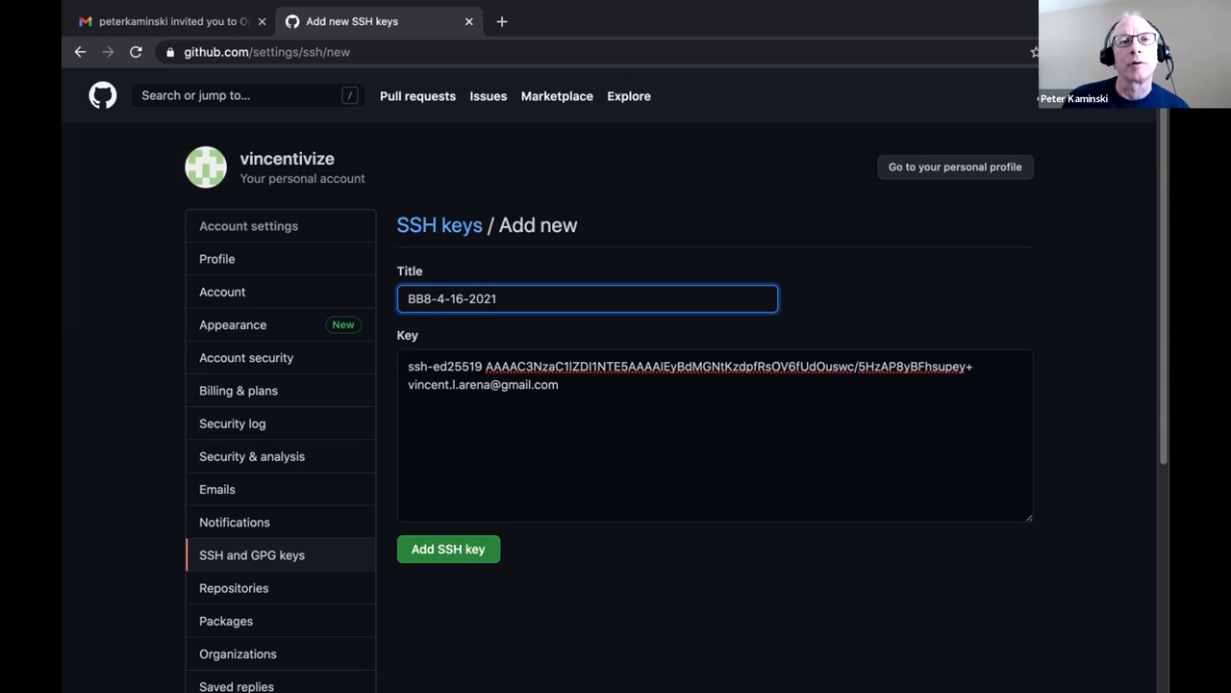
click(596, 414)
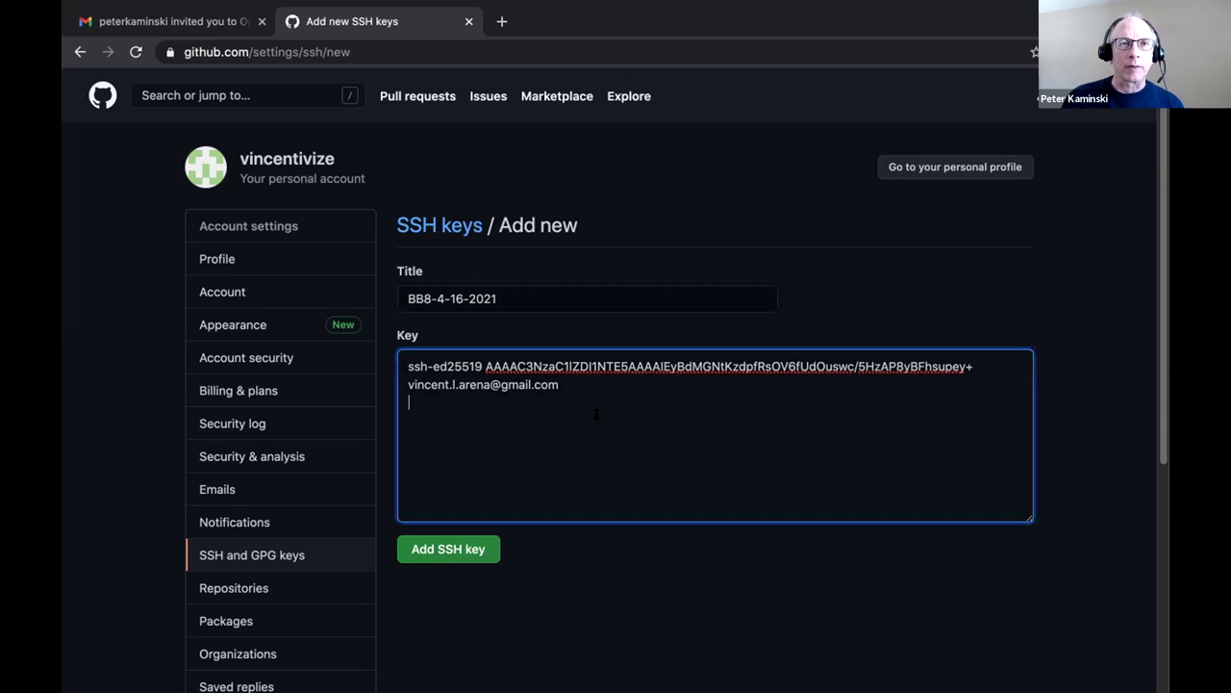